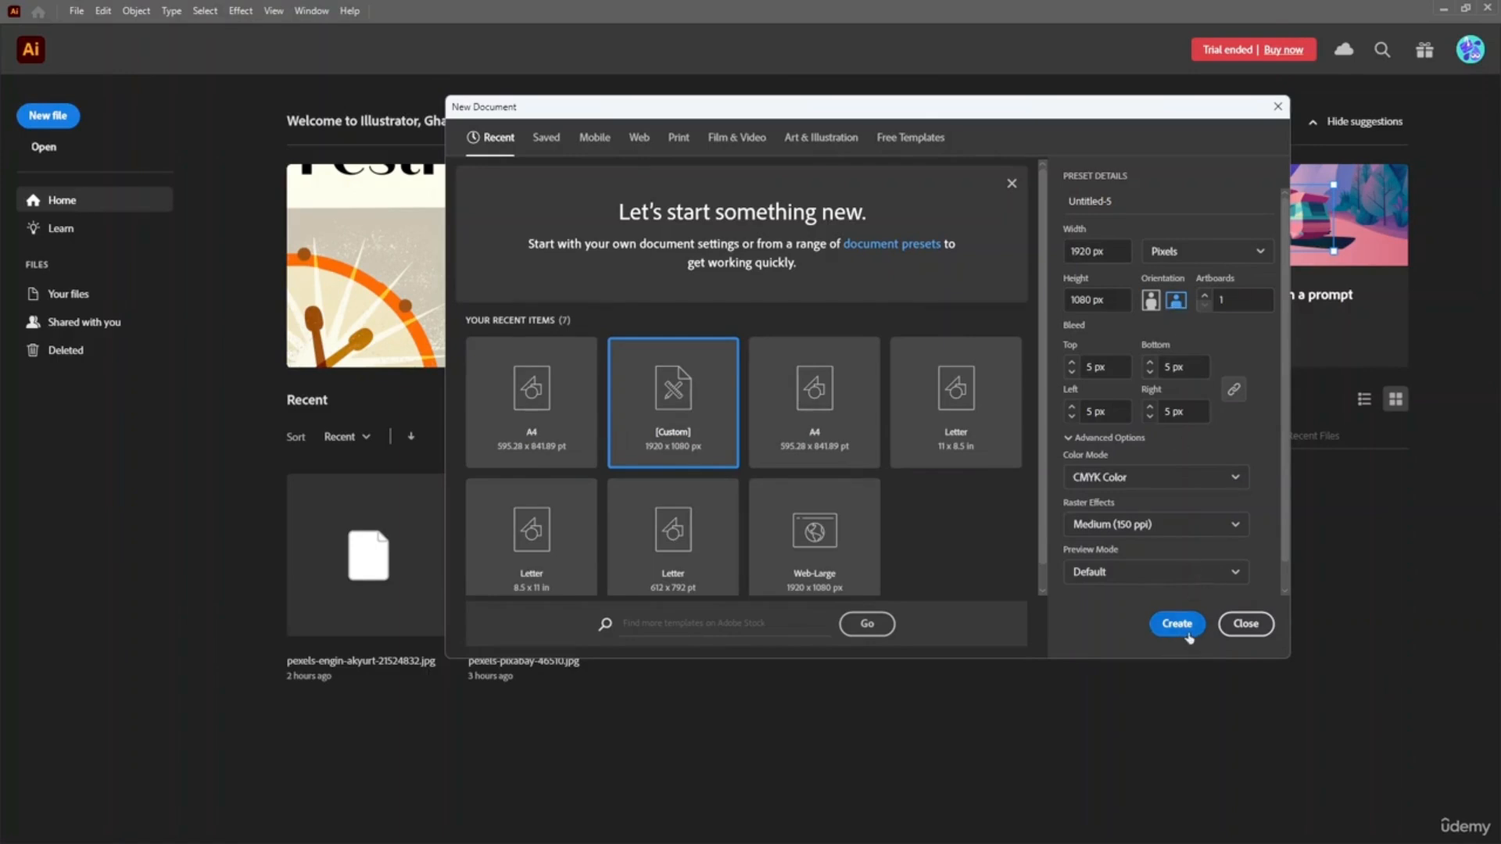
- Create a 1920 × 1080 px CMYK document with High (300 ppi) raster effects and collapse the layer list
{"action": "left_click", "coordinate": [1153, 524]}
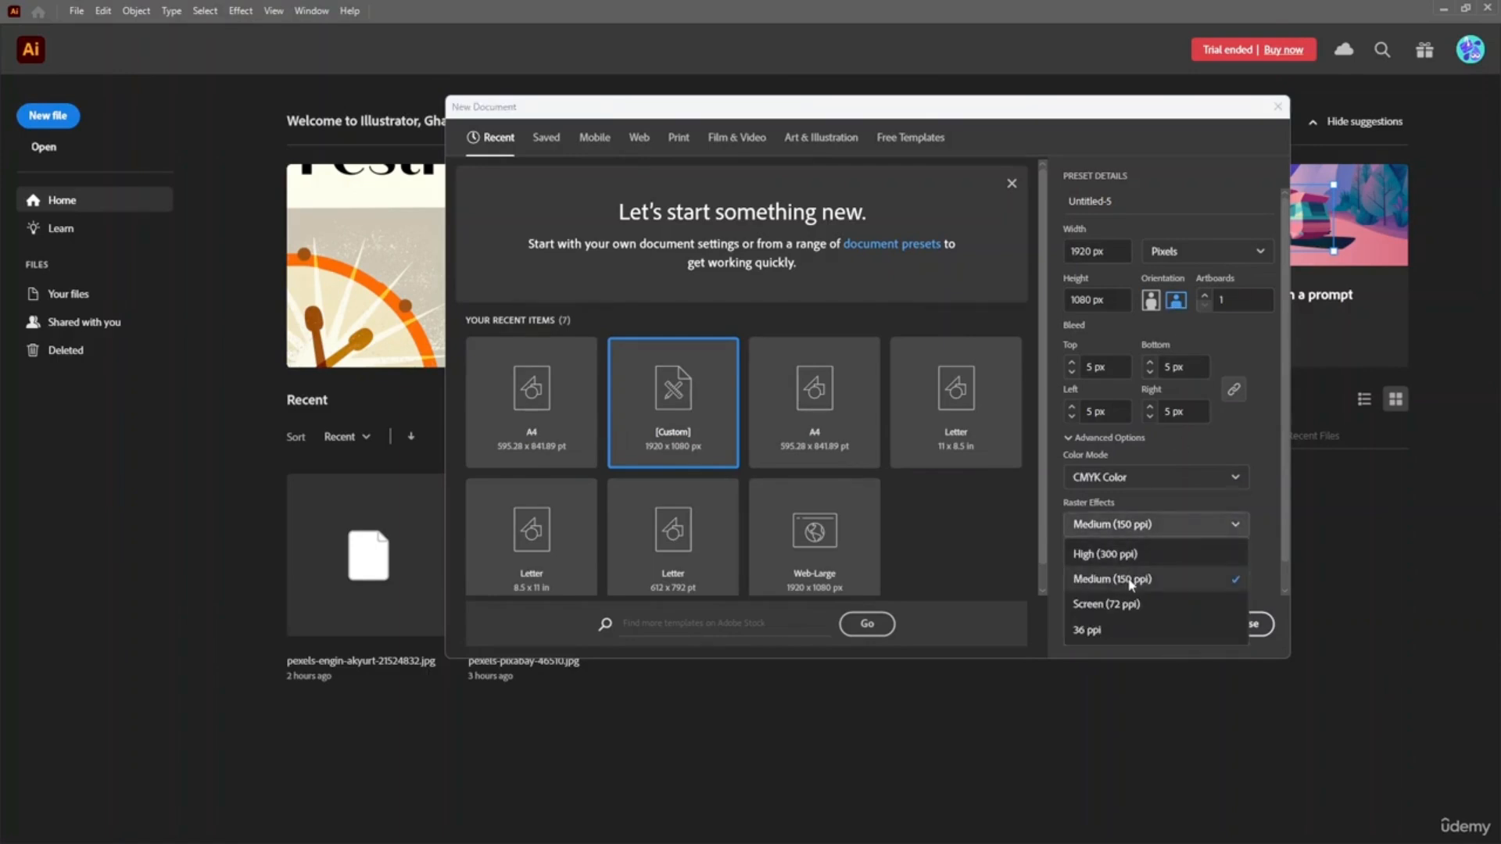
{"action": "left_click", "coordinate": [1143, 557]}
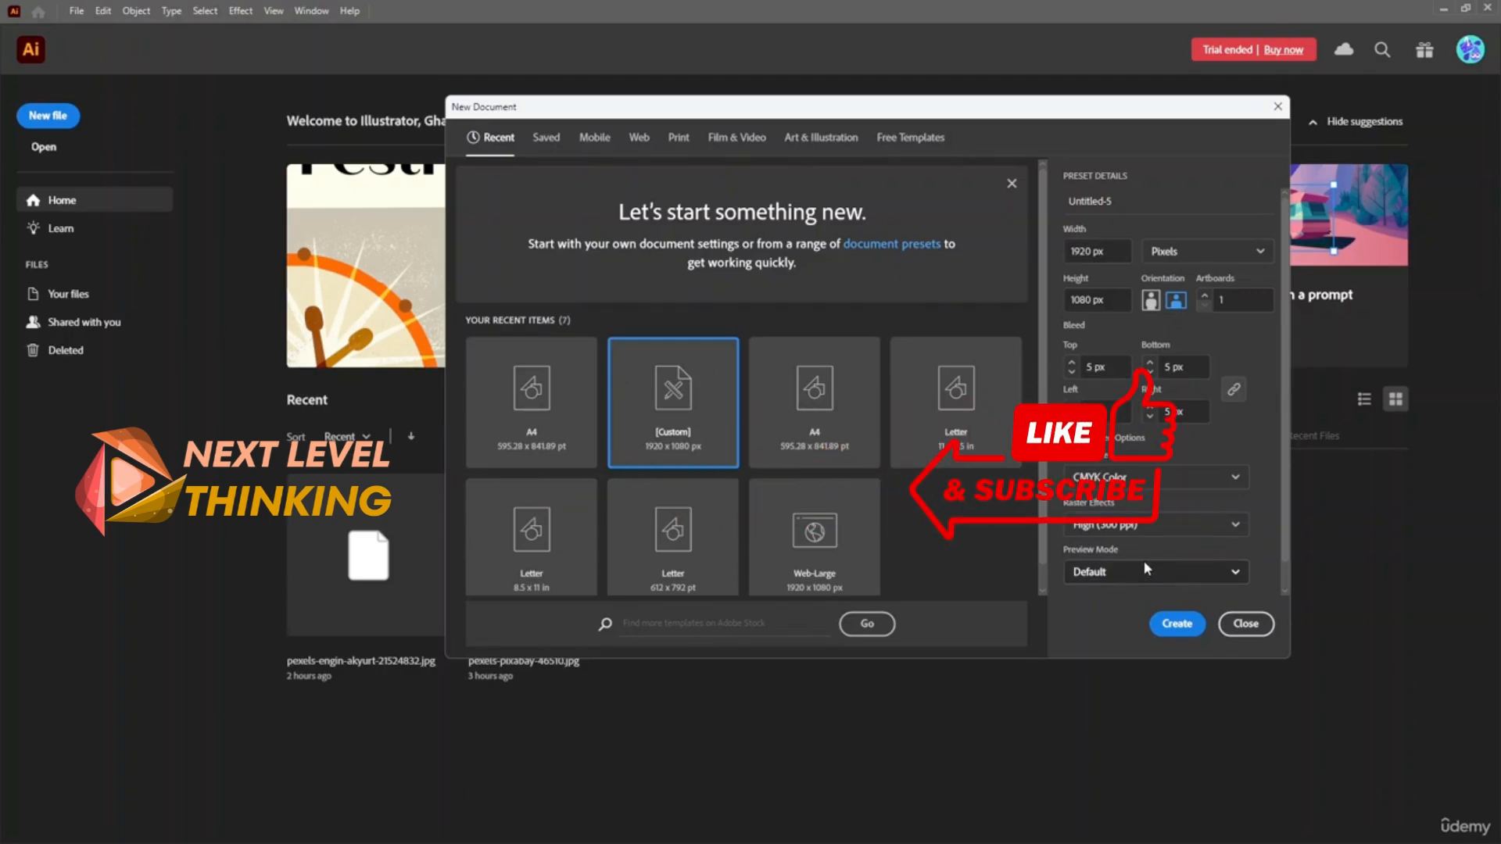
{"action": "left_click", "coordinate": [1173, 625]}
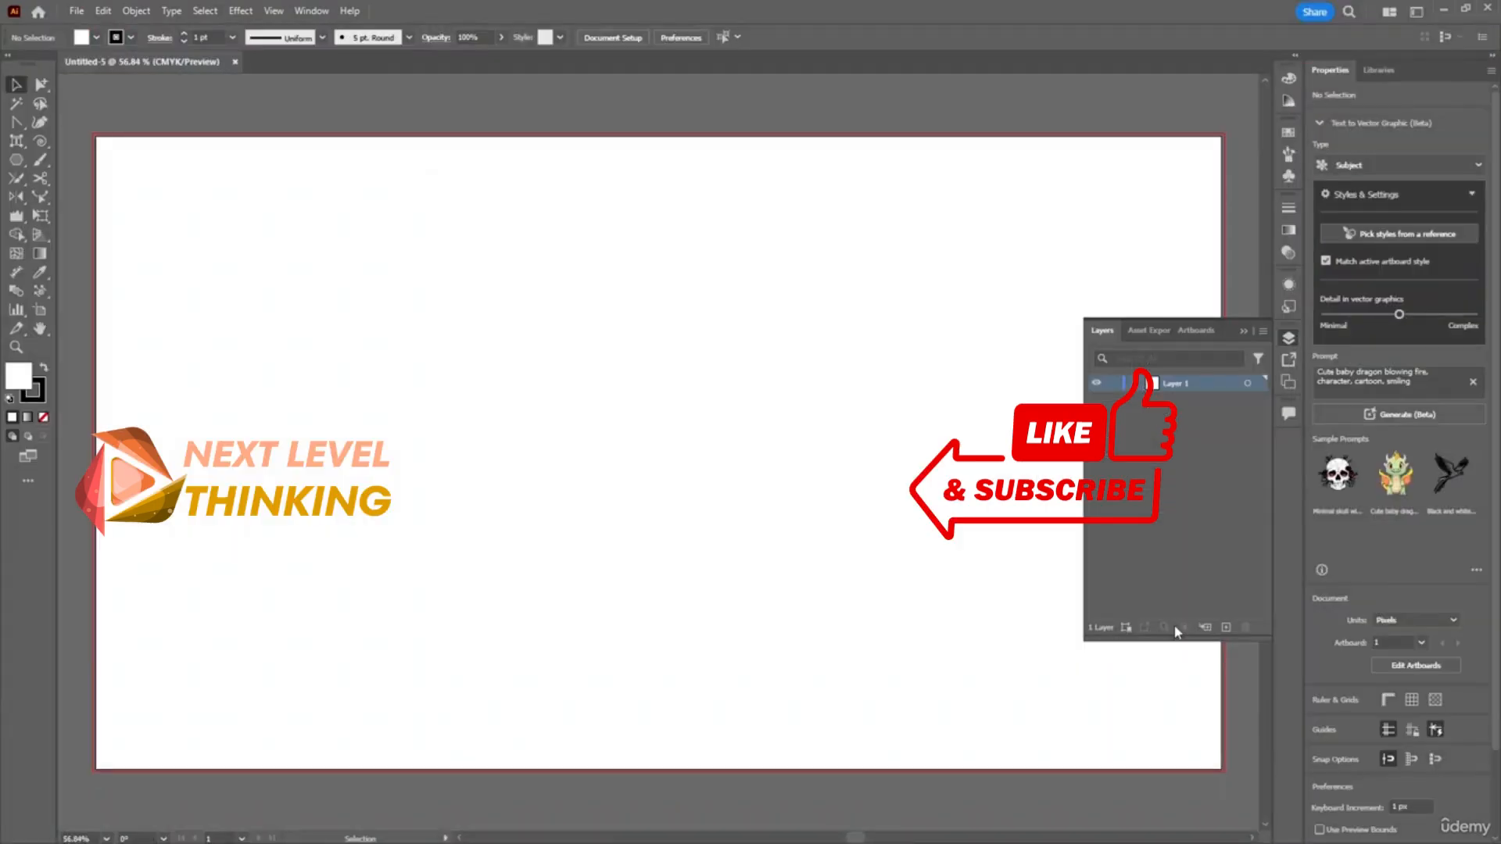
{"action": "left_click", "coordinate": [1289, 337]}
{"action": "left_click", "coordinate": [1289, 338]}
{"action": "left_click", "coordinate": [1289, 341]}
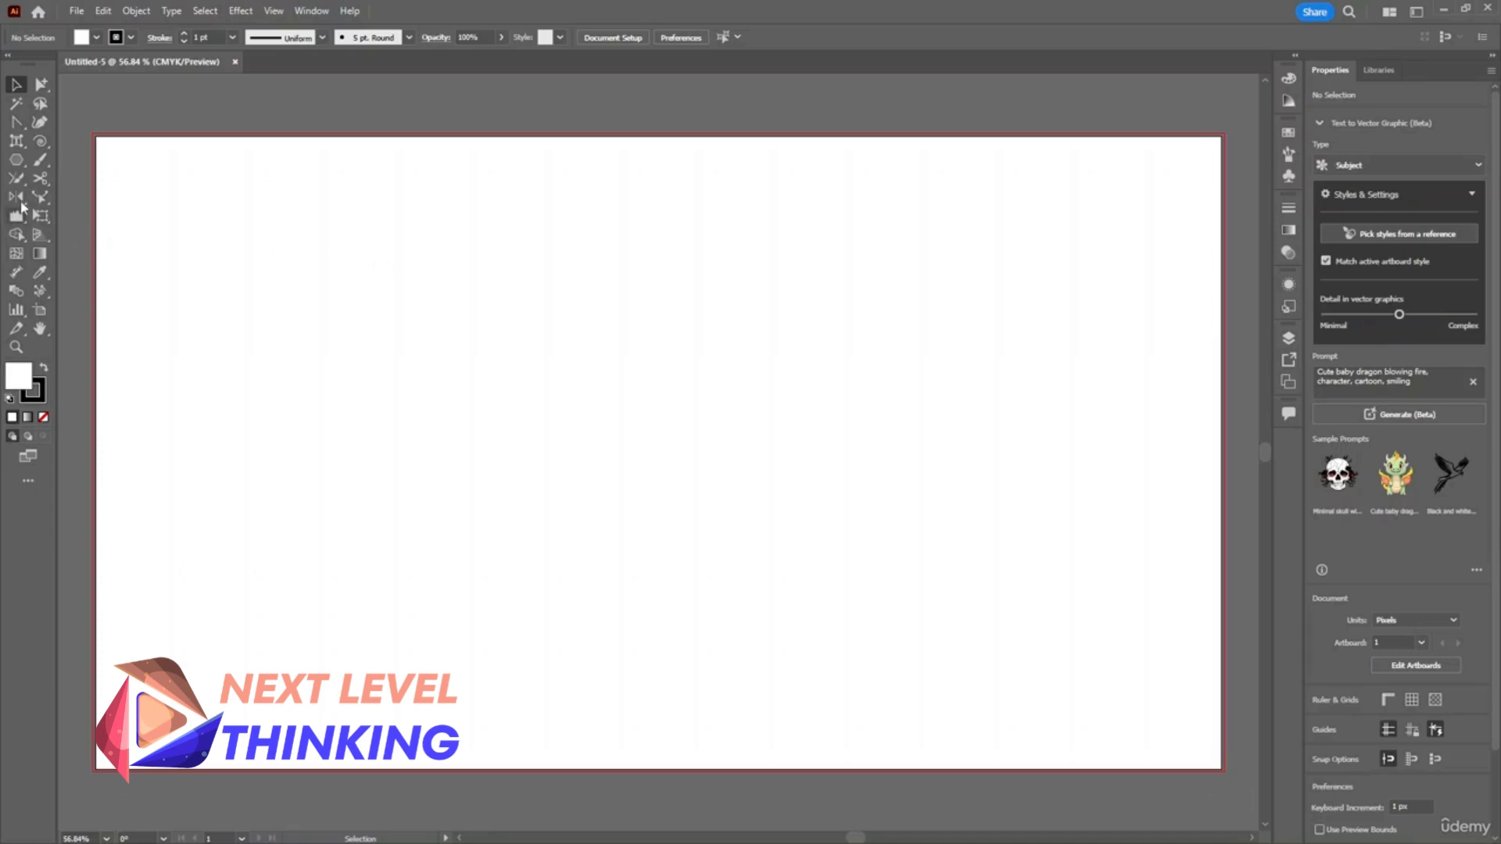
- Draw a square about 127 px wide in the artboard's upper-left area and fill it with black (000000)
{"action": "left_click_drag", "start_coordinate": [16, 159], "coordinate": [58, 158]}
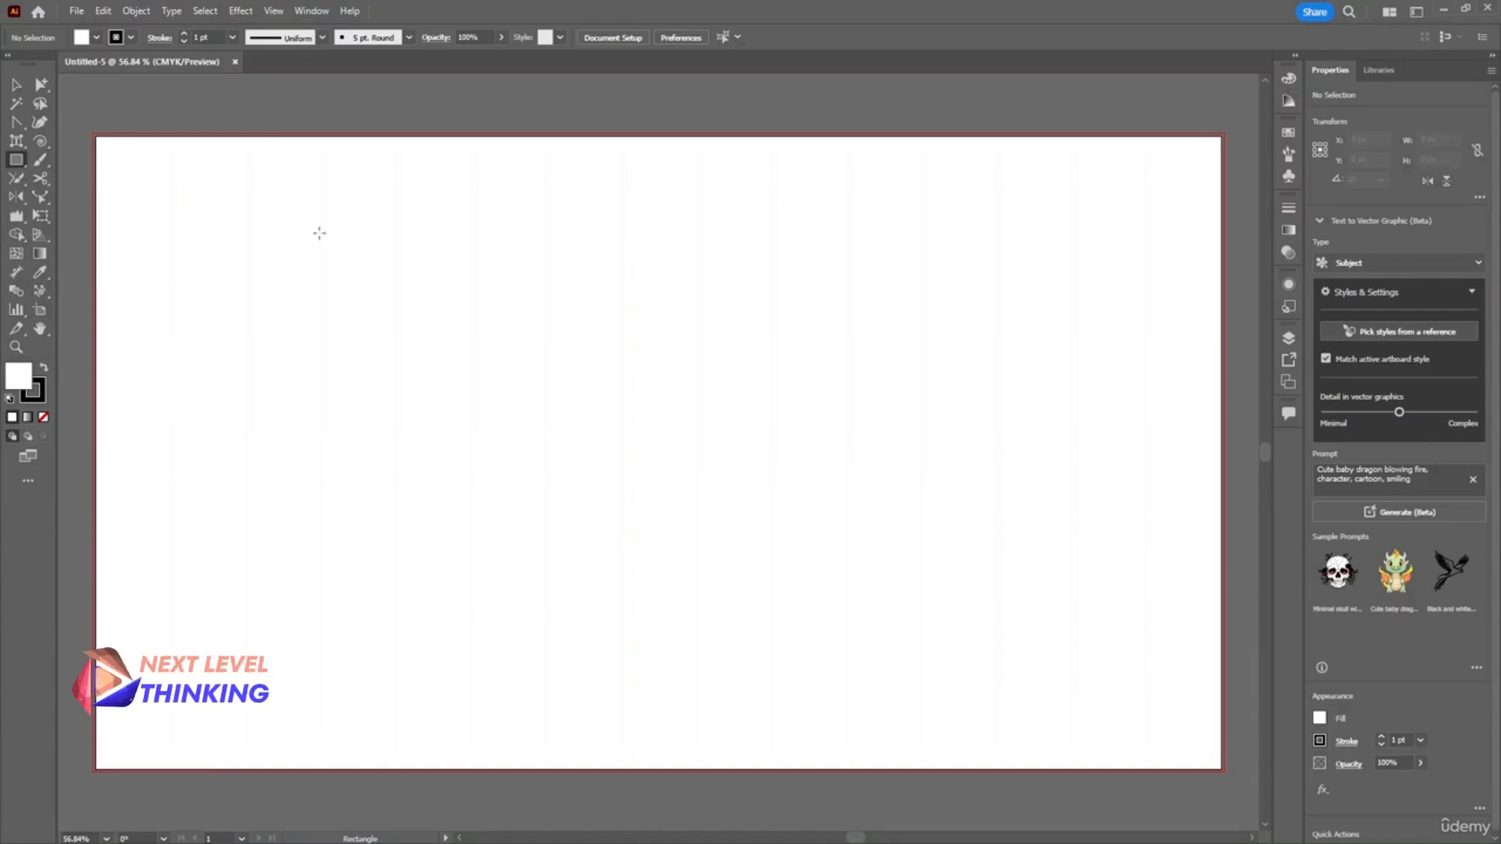
{"action": "left_click_drag", "start_coordinate": [234, 221], "coordinate": [332, 296]}
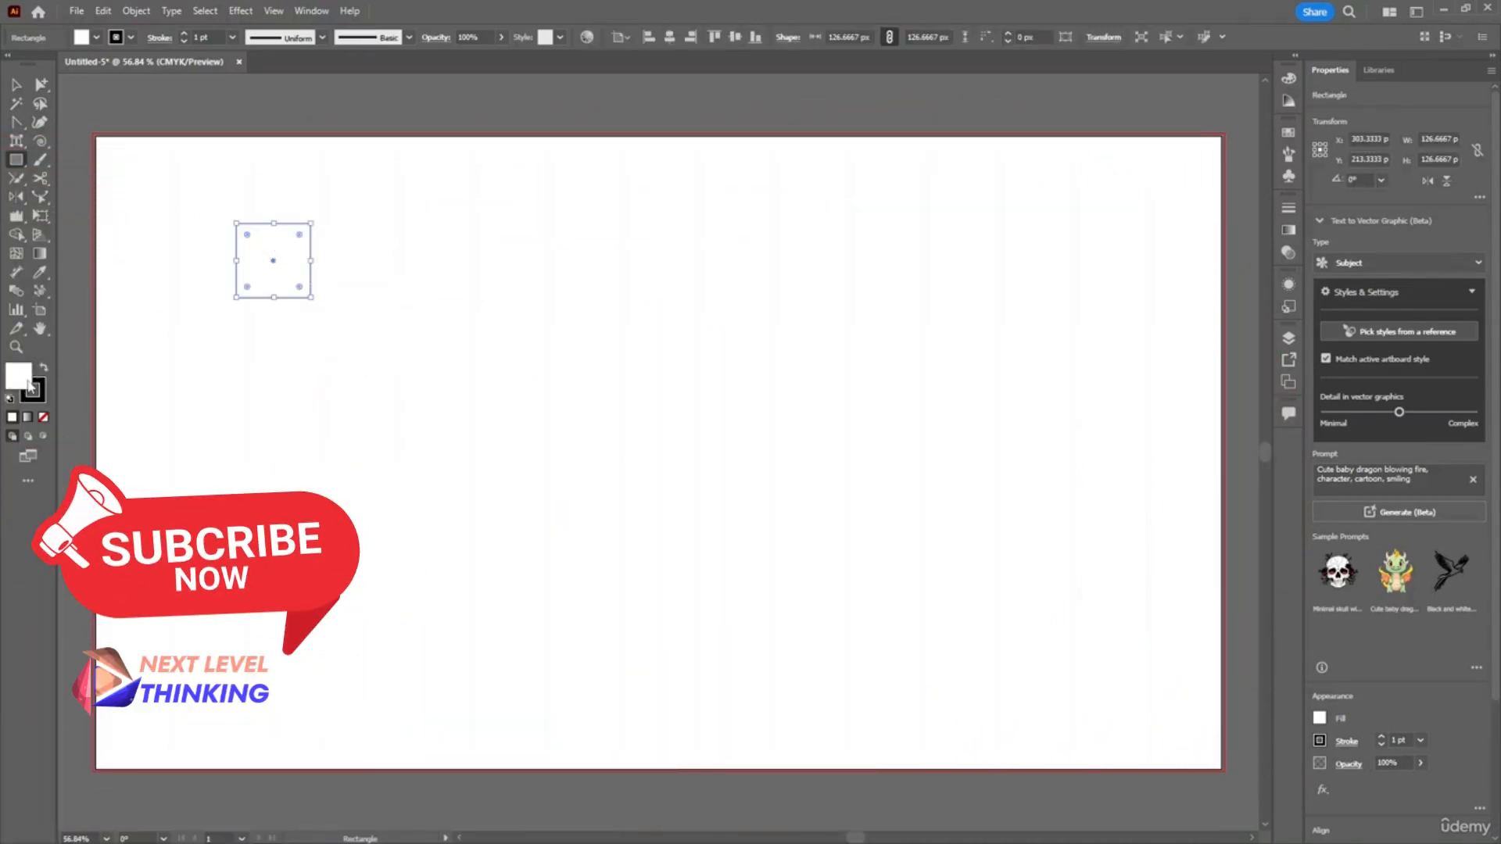
{"action": "double_click", "coordinate": [29, 385]}
{"action": "left_click", "coordinate": [727, 524]}
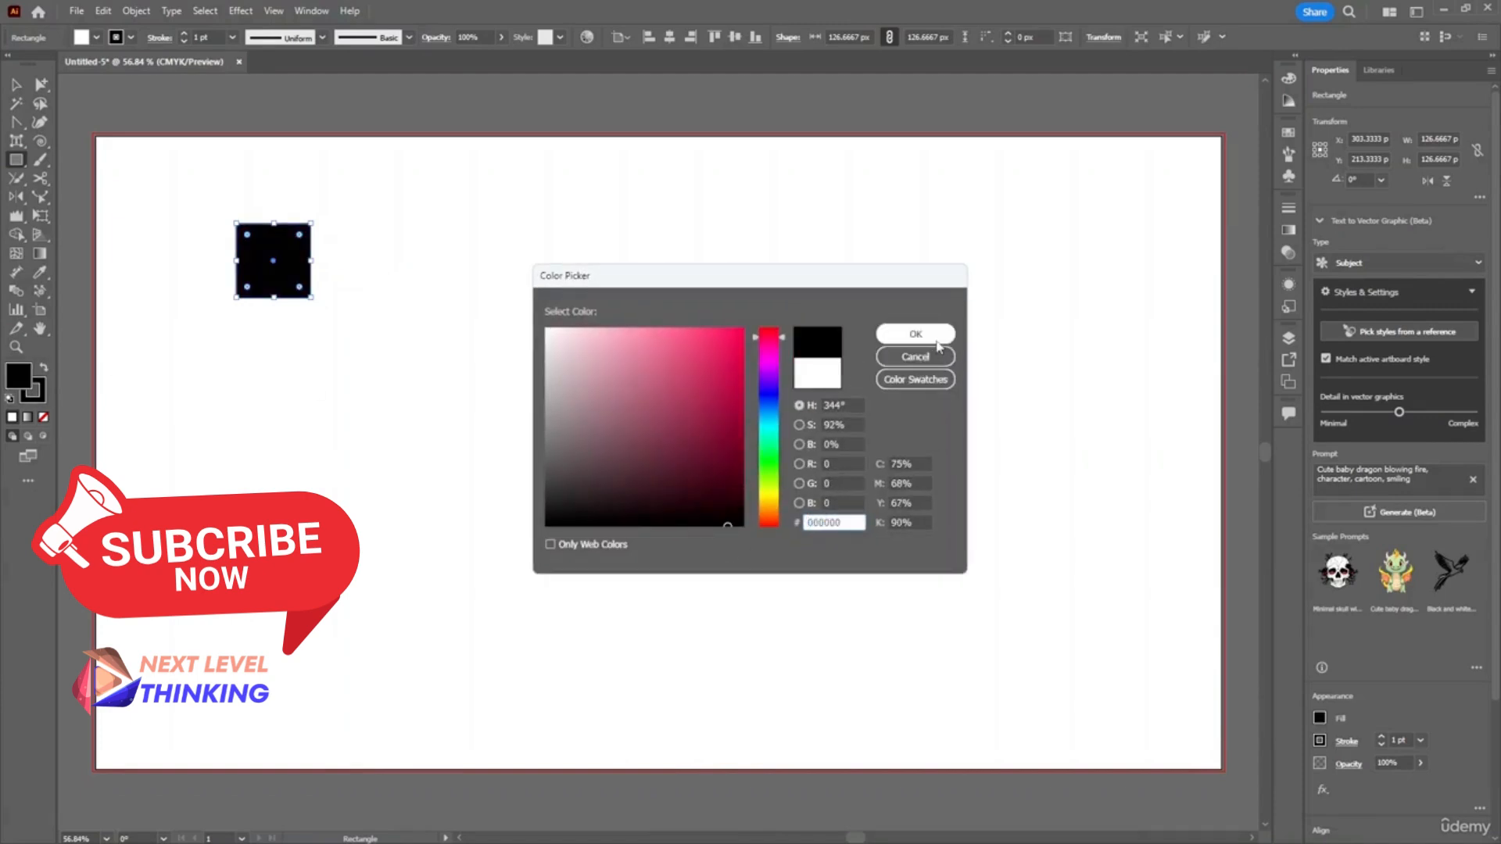
{"action": "left_click", "coordinate": [915, 333]}
- Duplicate the black square about 160 px to its right and repeat the copy three times to make a row of five
{"action": "key", "text": "v"}
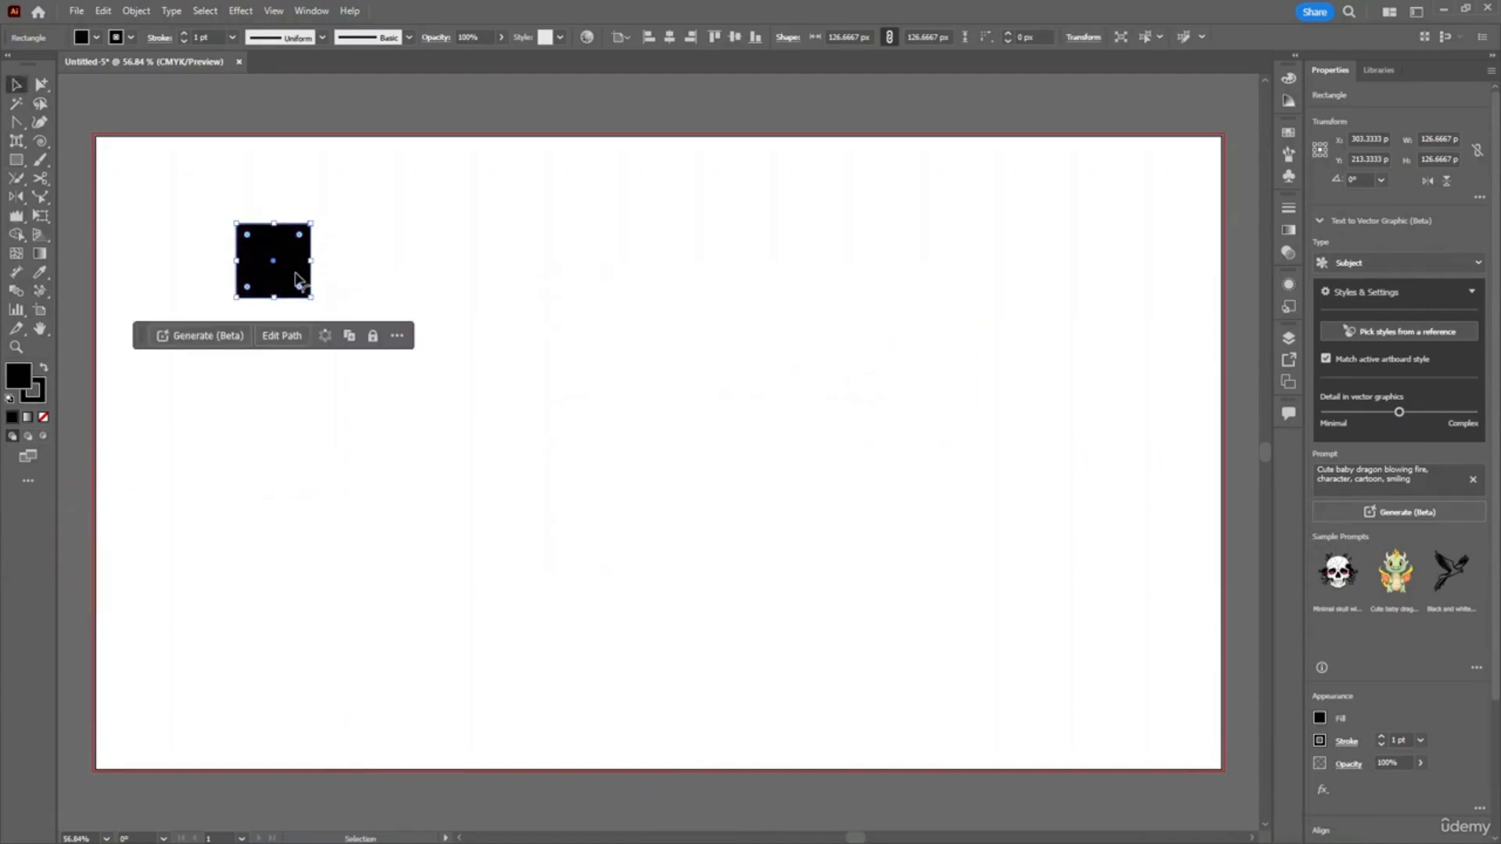
{"action": "left_click_drag", "start_coordinate": [298, 280], "coordinate": [392, 282]}
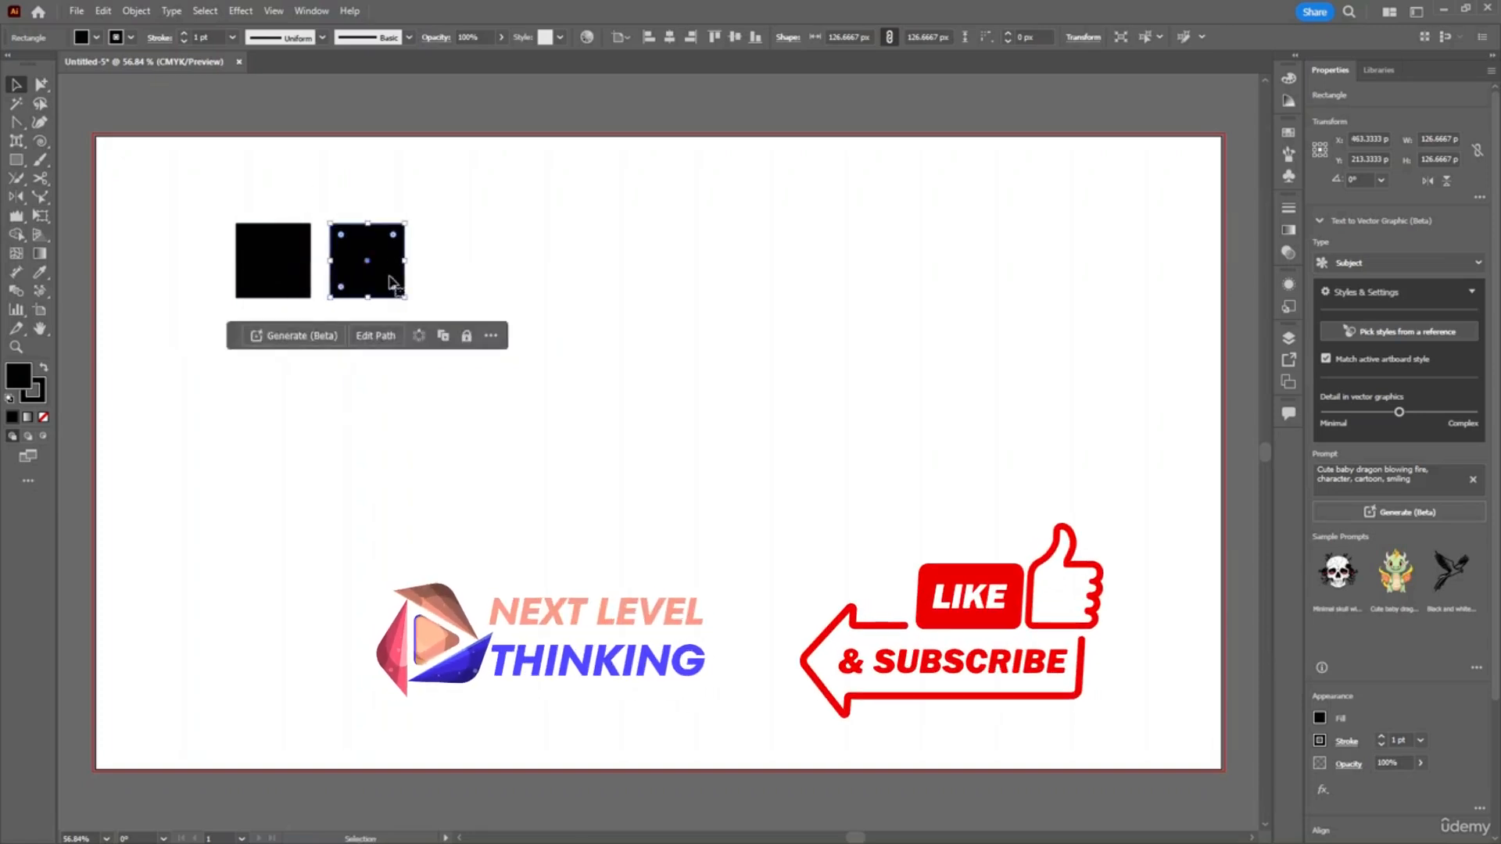
{"action": "key", "text": "ctrl+d"}
{"action": "key", "text": "ctrl+d"}
{"action": "key", "text": "ctrl+d"}
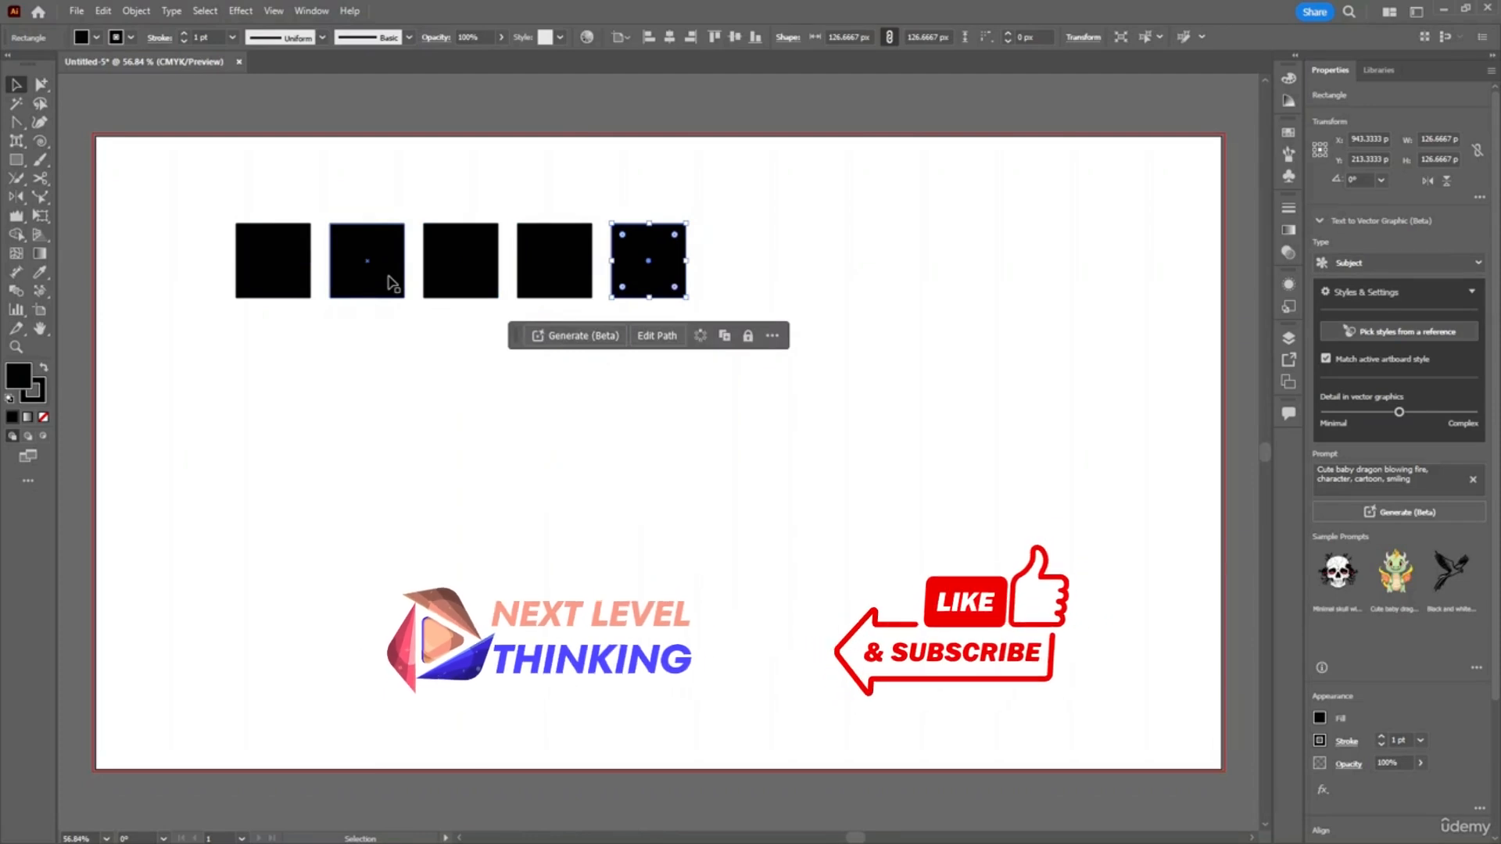
- Fill the first square of the row with pinkish red (ff0d52)
{"action": "left_click", "coordinate": [272, 283]}
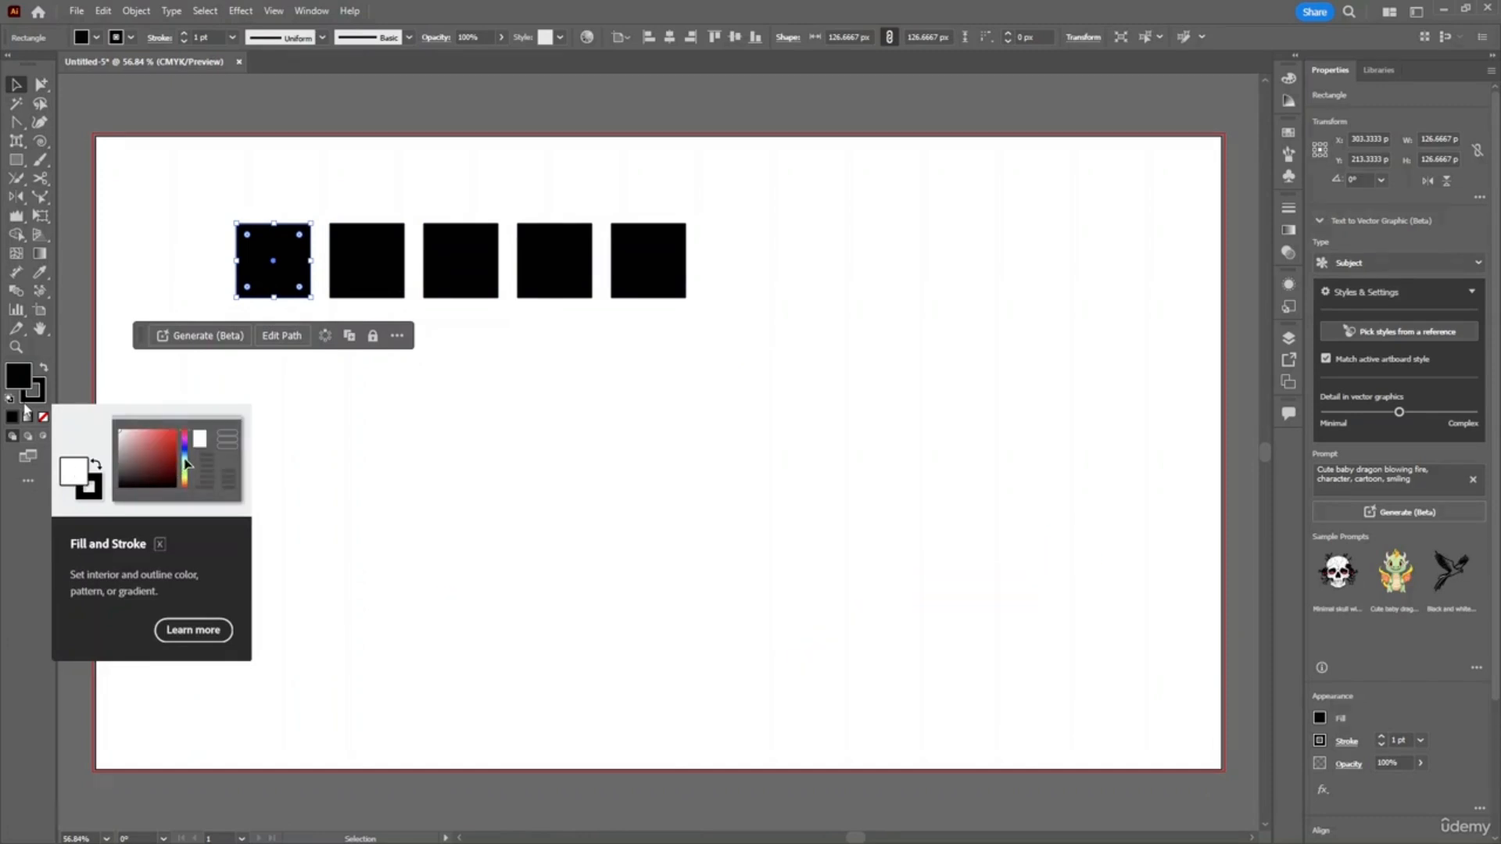
{"action": "double_click", "coordinate": [17, 378]}
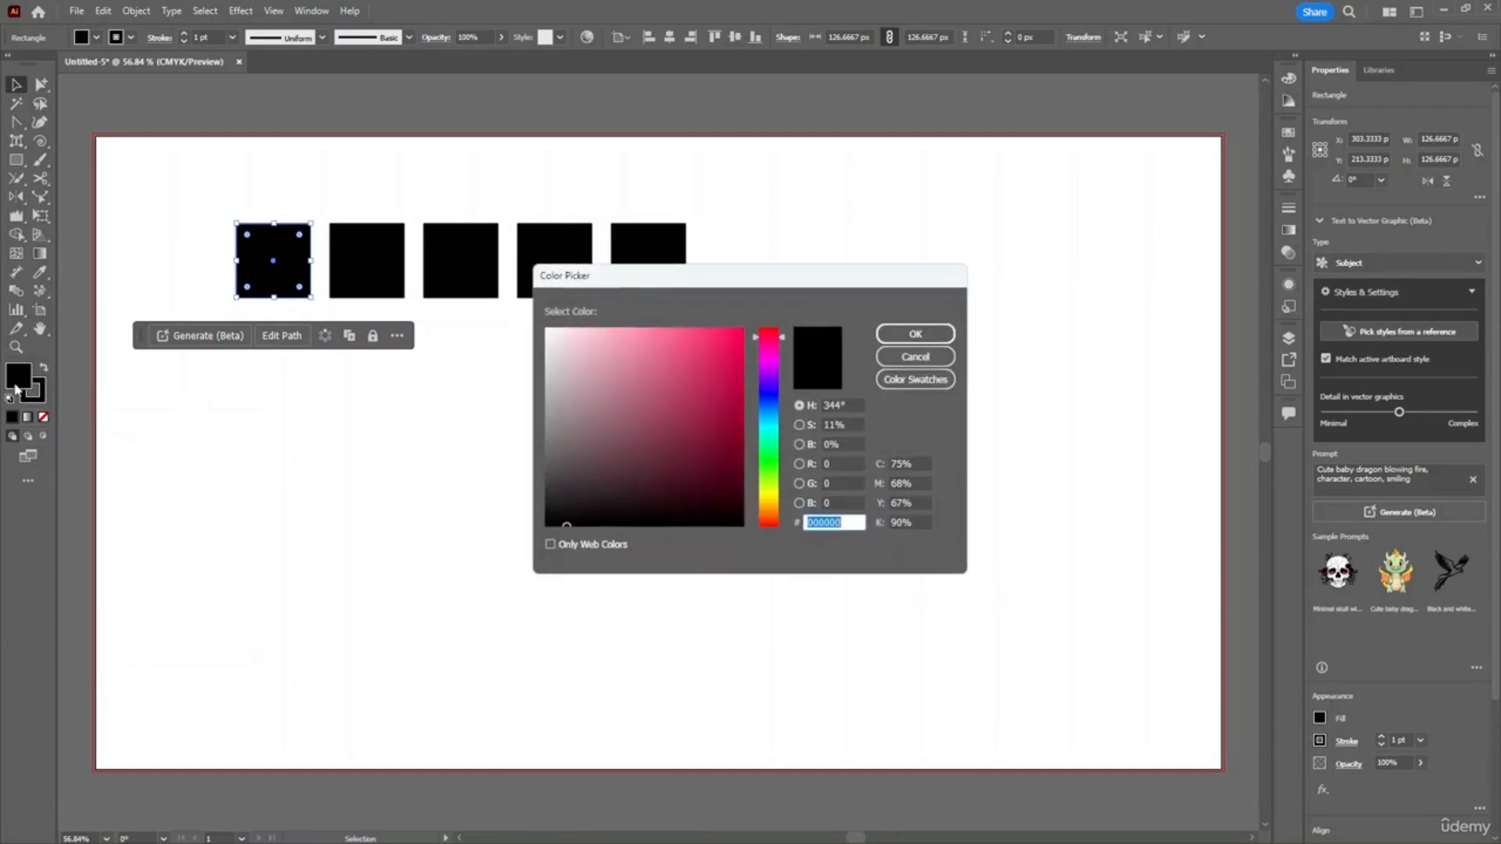
{"action": "left_click_drag", "start_coordinate": [729, 429], "coordinate": [735, 327]}
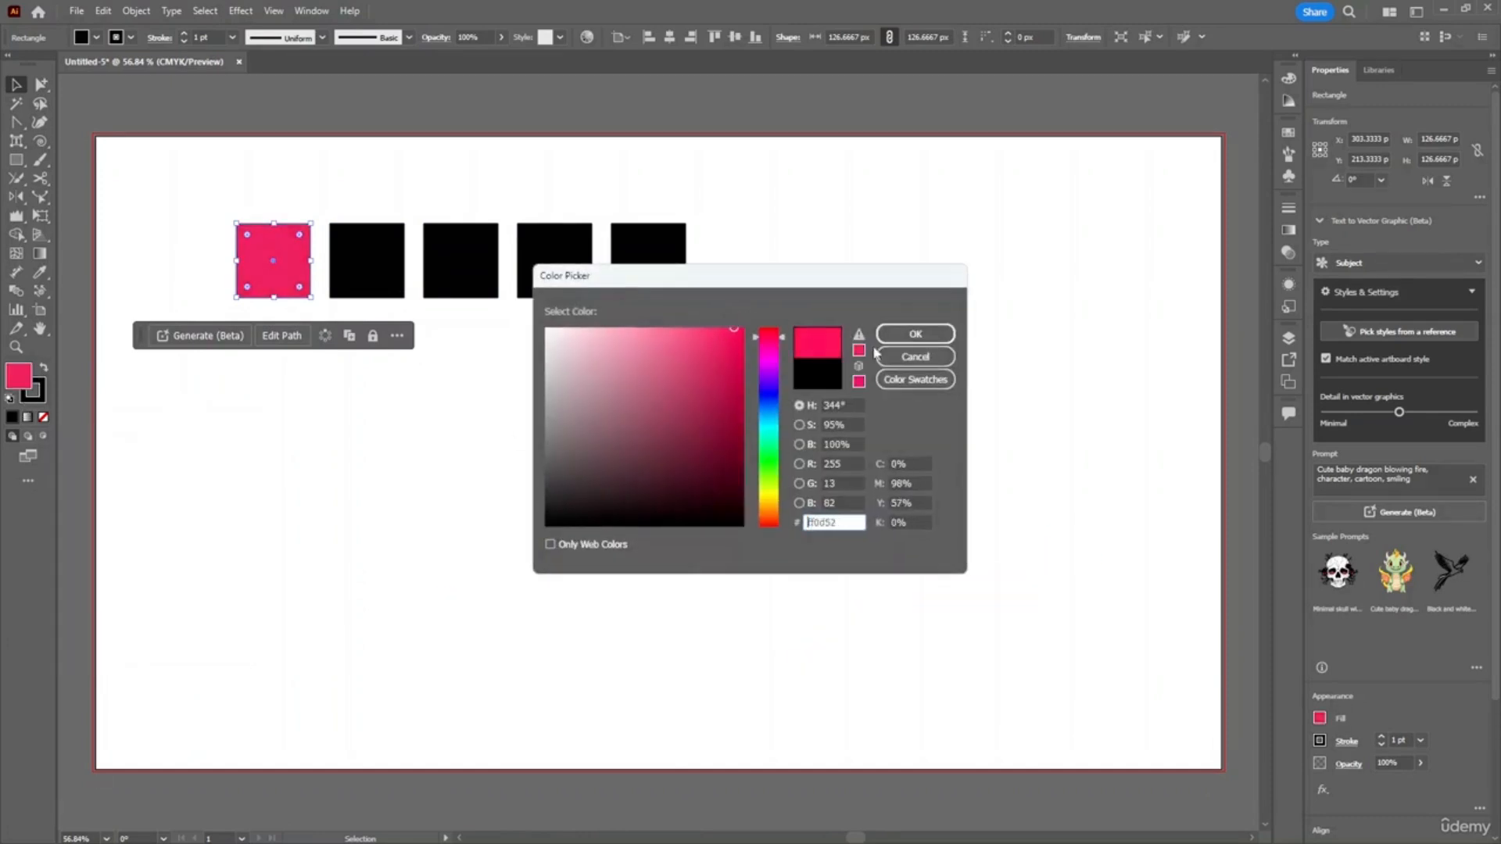
{"action": "left_click", "coordinate": [915, 334]}
- Fill the second square with a muted magenta at hue 310° and exit isolation mode
{"action": "double_click", "coordinate": [357, 270]}
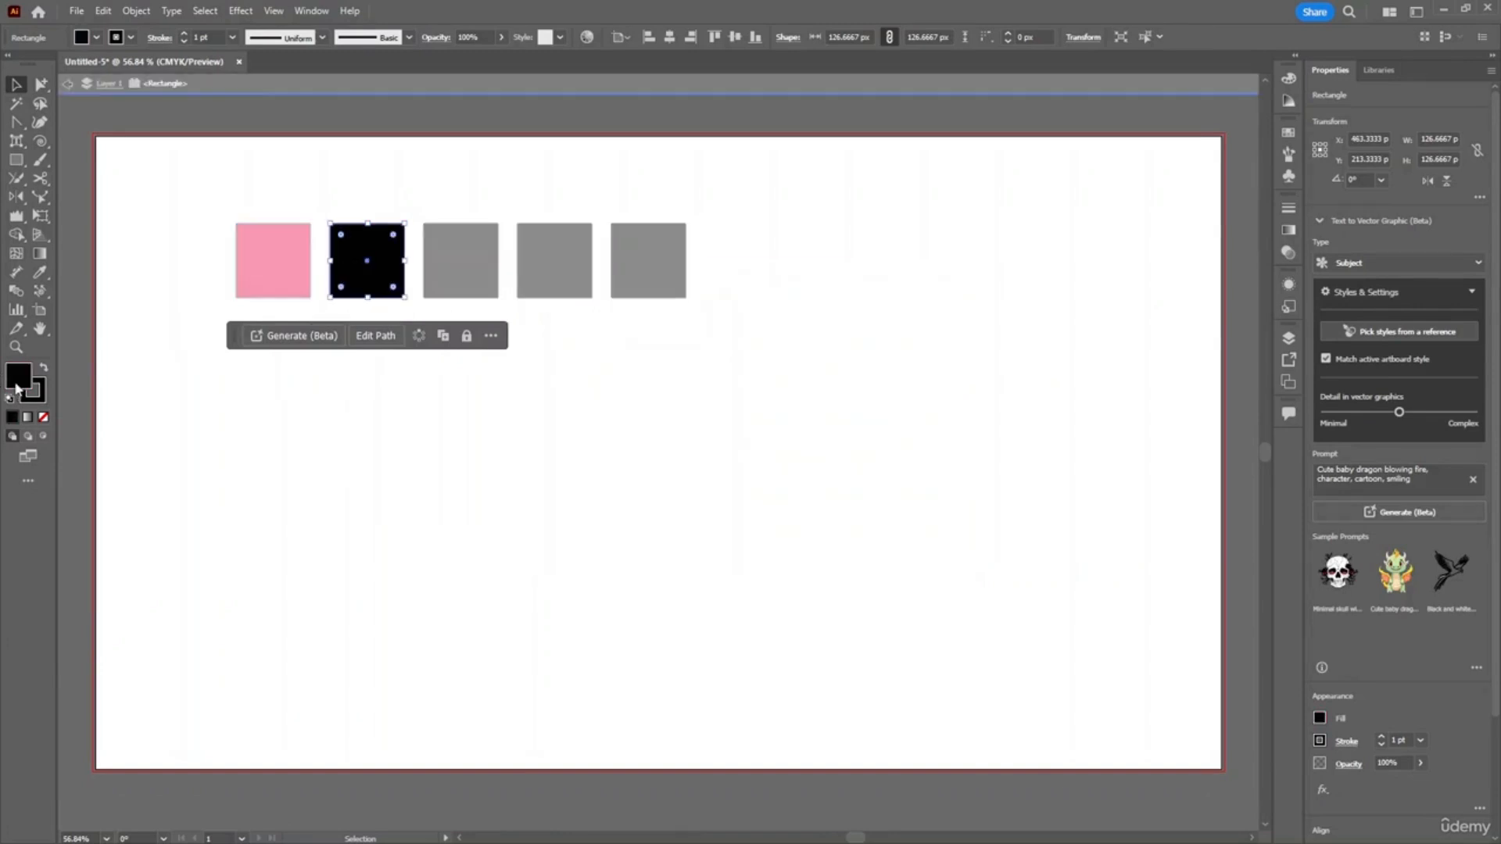
{"action": "double_click", "coordinate": [18, 383]}
{"action": "left_click", "coordinate": [770, 356]}
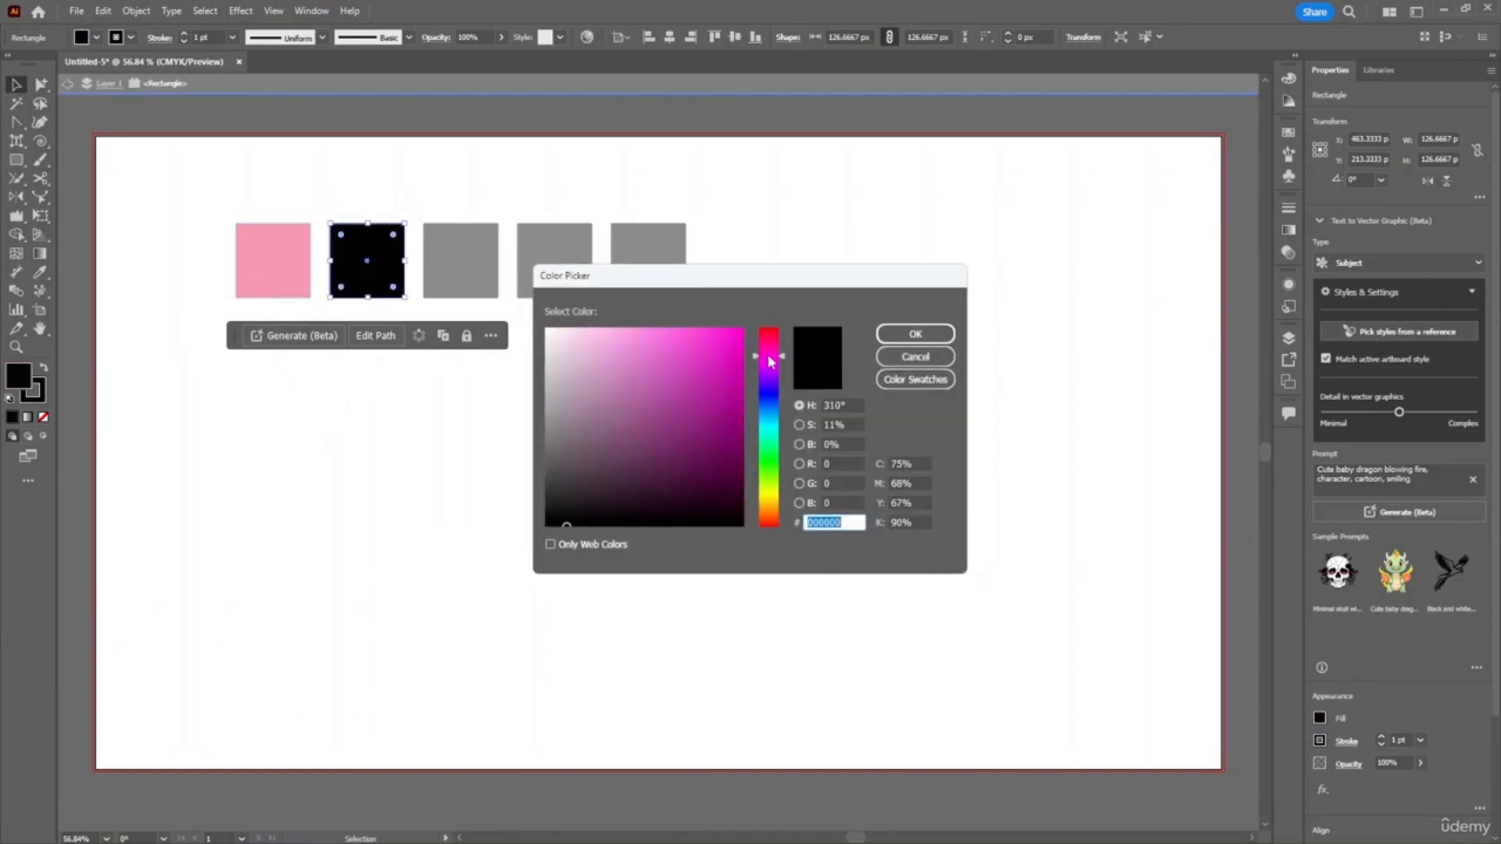
{"action": "left_click", "coordinate": [701, 359]}
{"action": "left_click", "coordinate": [915, 334]}
{"action": "left_click", "coordinate": [466, 295]}
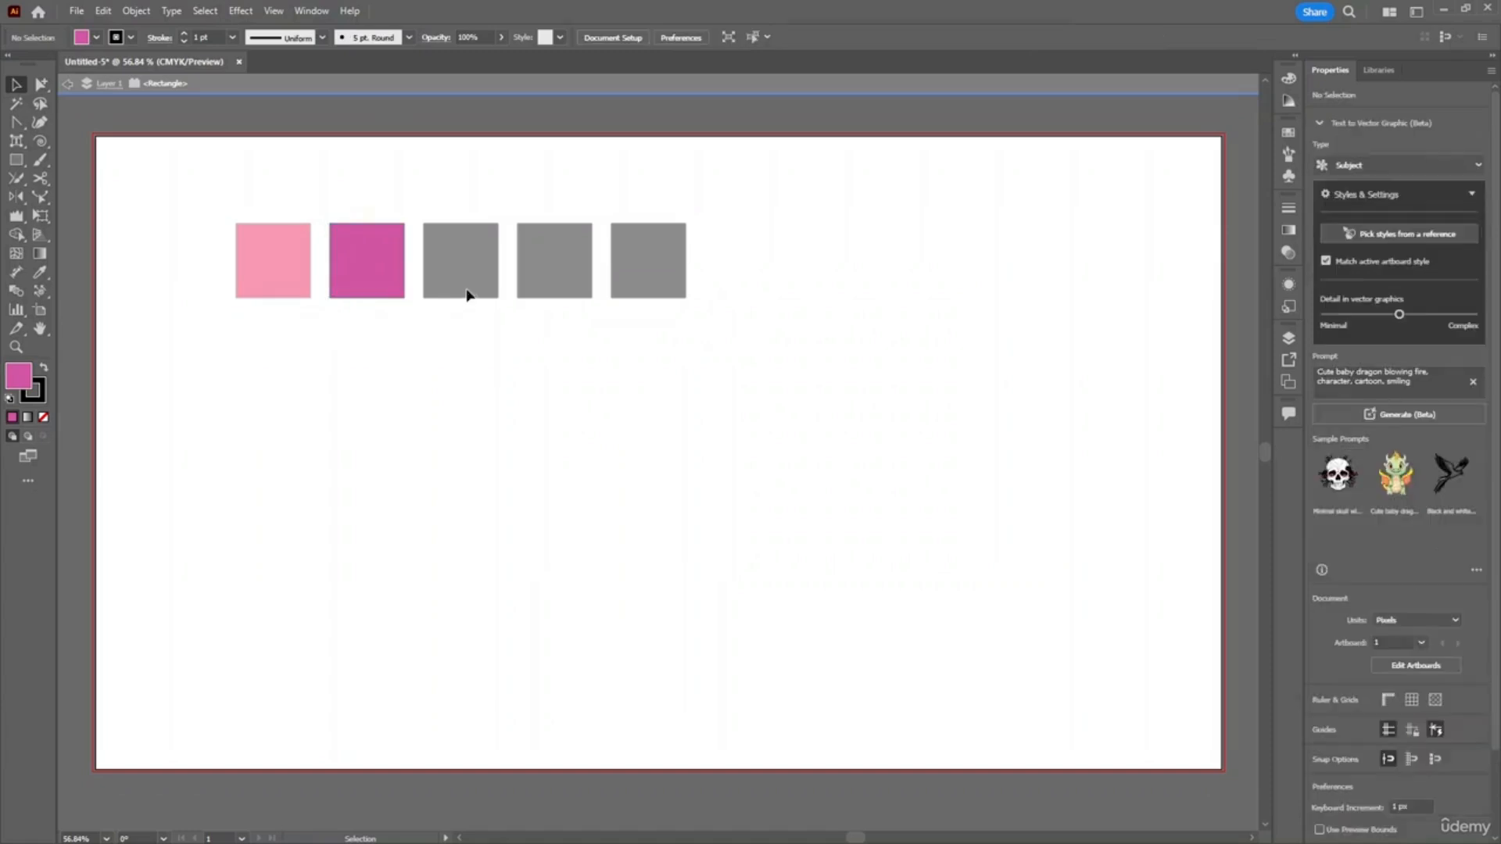
{"action": "key", "text": "Escape"}
- Fill the third square with blue (2b00ff)
{"action": "left_click", "coordinate": [469, 290]}
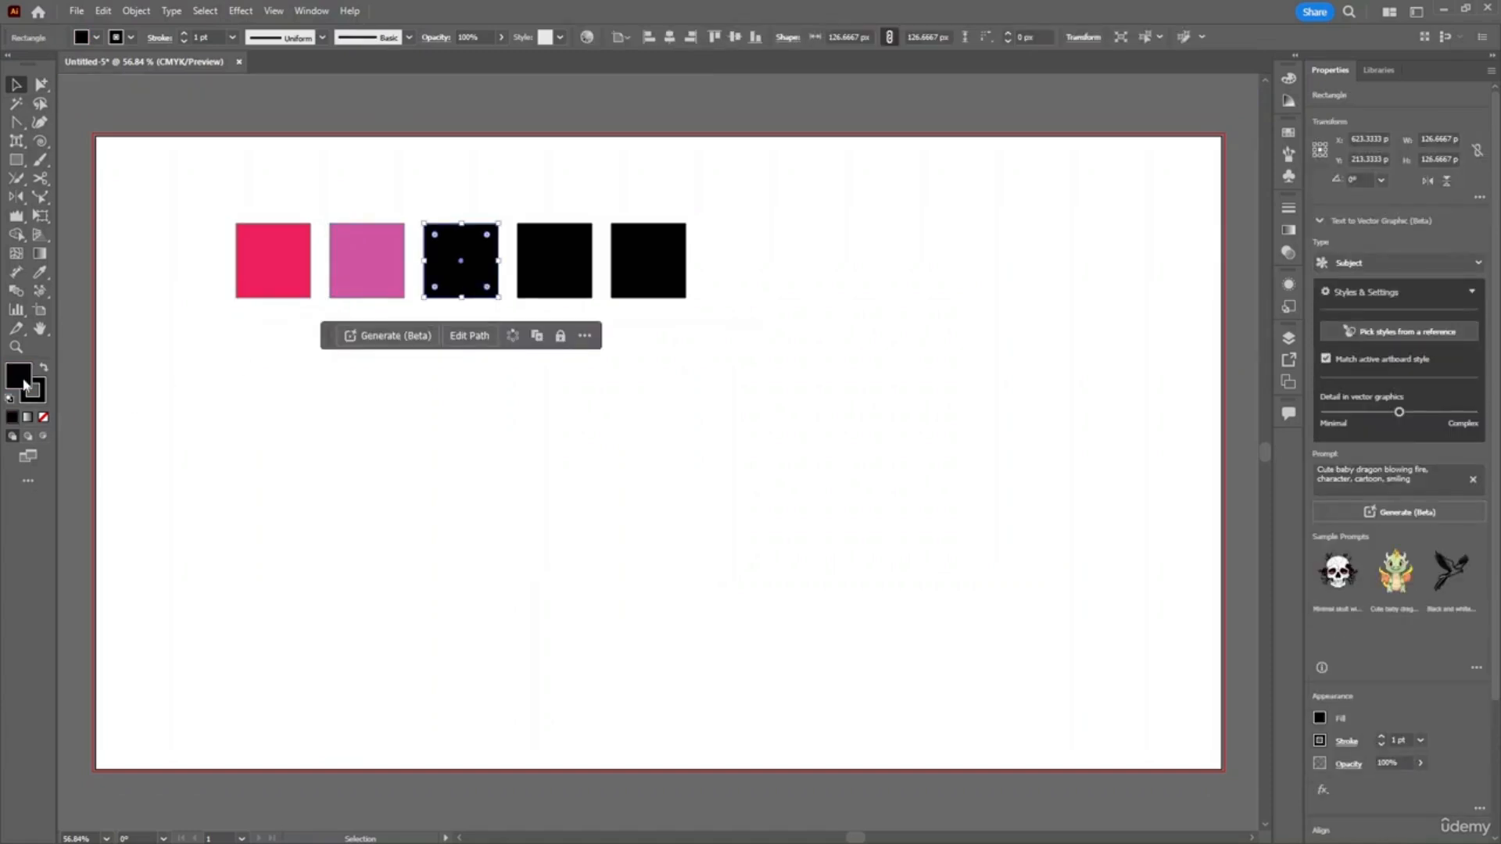
{"action": "double_click", "coordinate": [25, 383]}
{"action": "left_click", "coordinate": [770, 388]}
{"action": "left_click", "coordinate": [742, 329]}
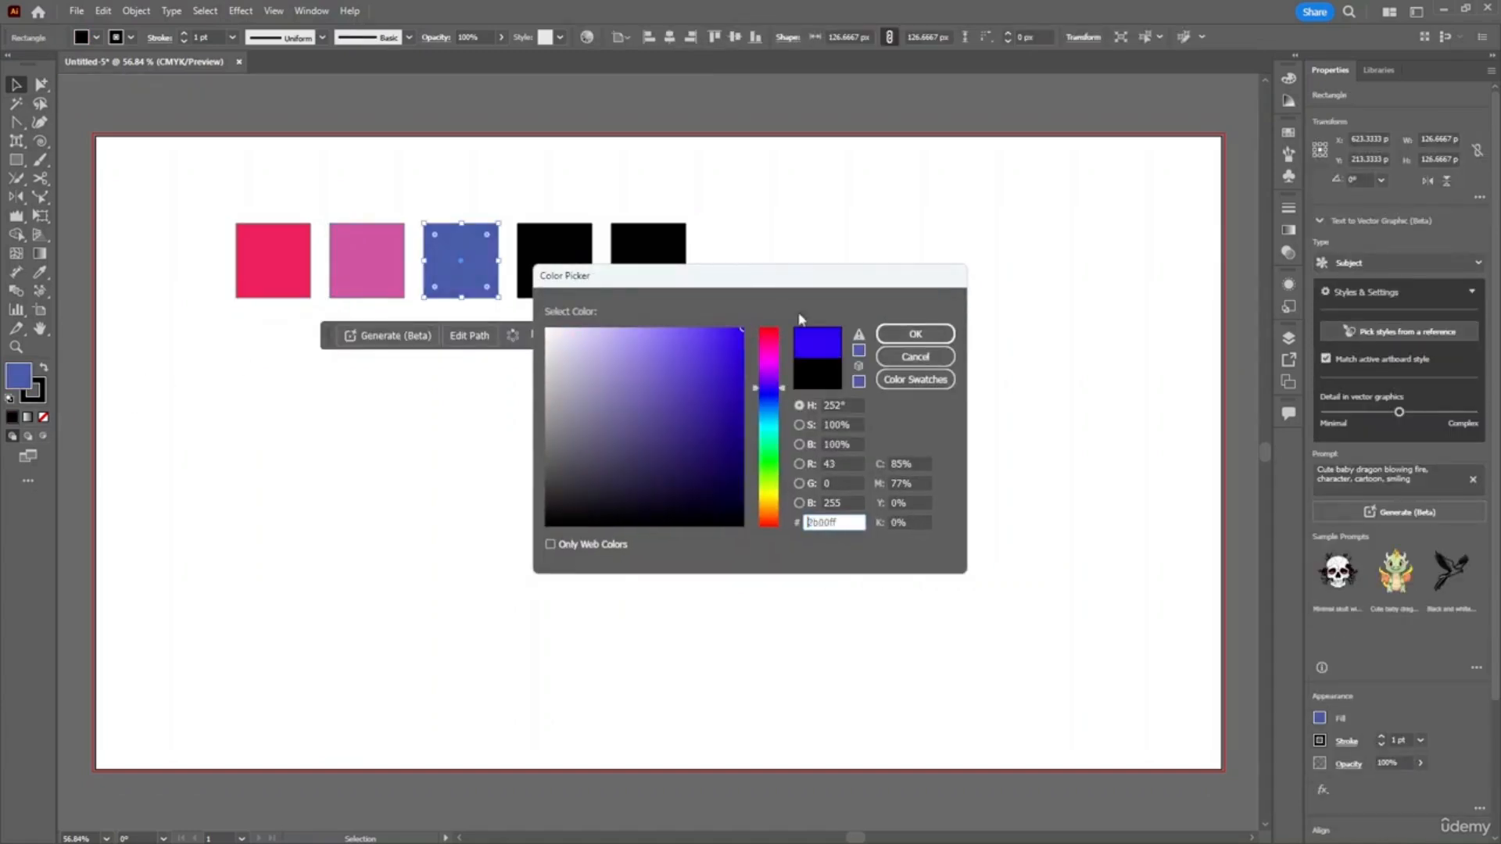
{"action": "left_click", "coordinate": [911, 335]}
- Fill the fourth square with cyan (00c9f7)
{"action": "left_click", "coordinate": [556, 288]}
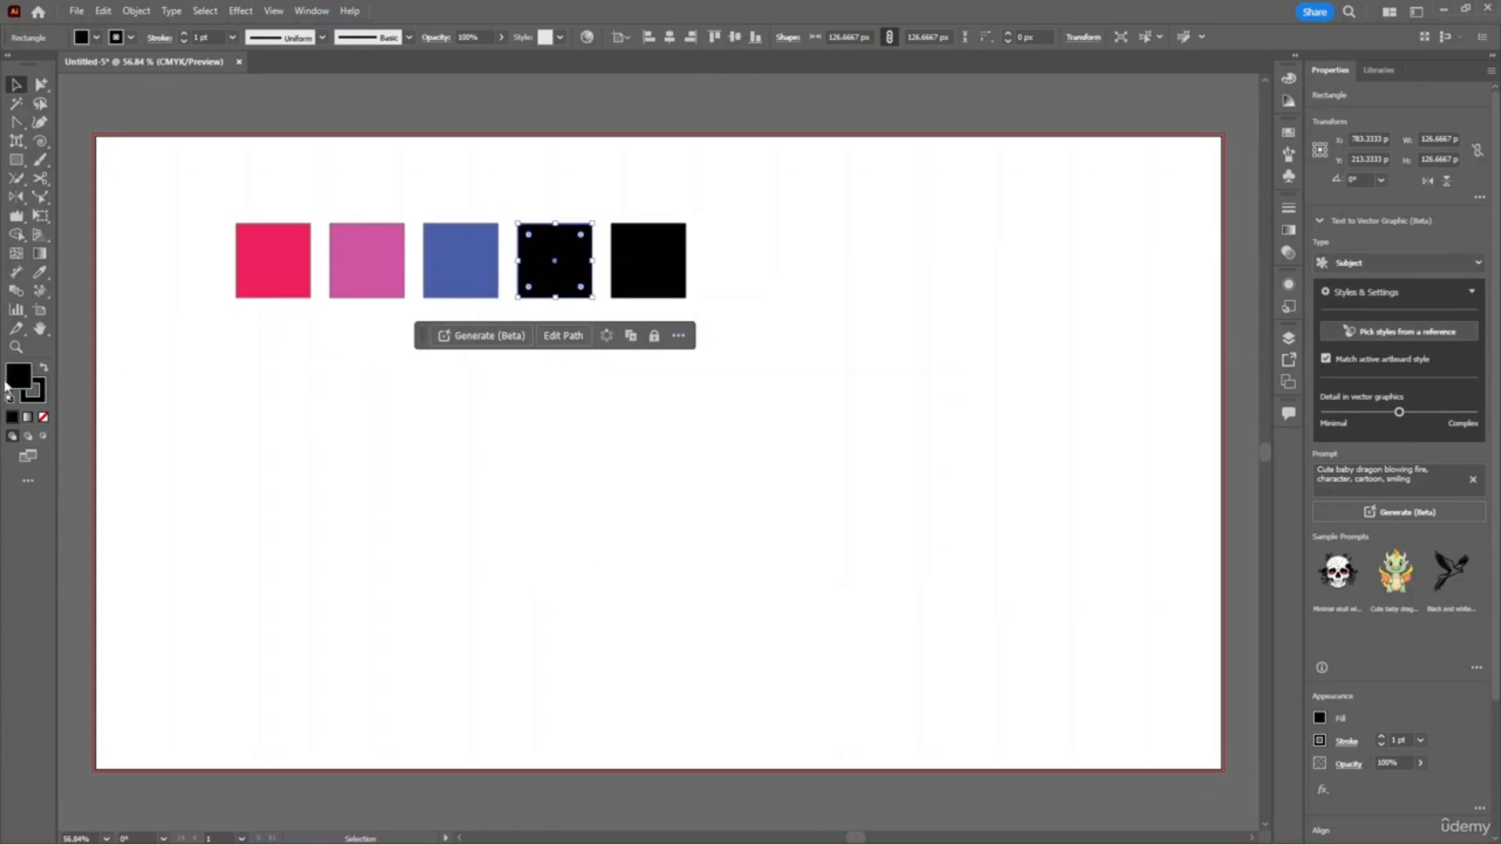
{"action": "double_click", "coordinate": [26, 378]}
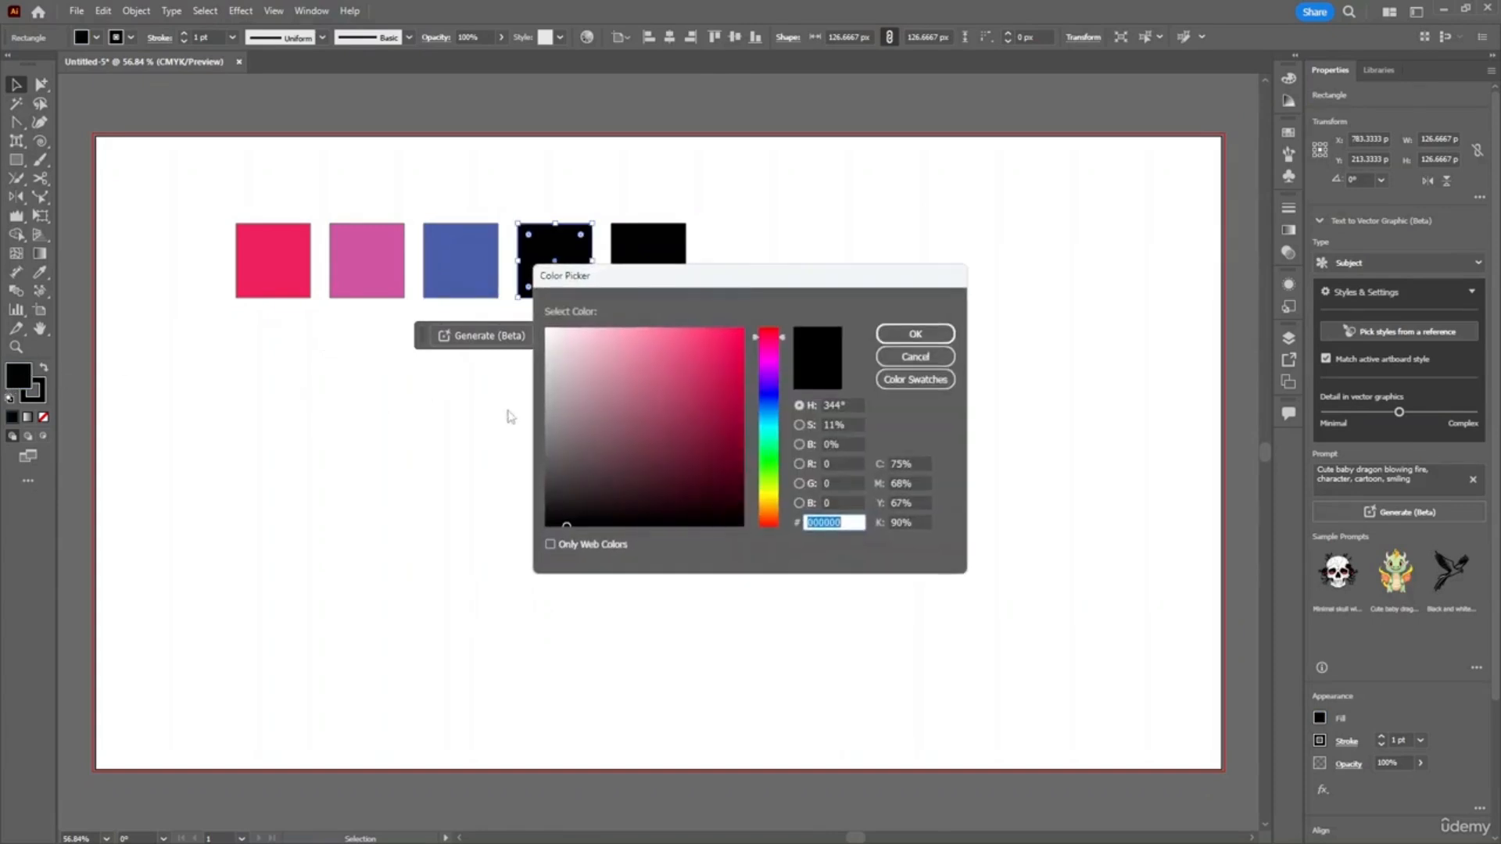
{"action": "left_click", "coordinate": [771, 421]}
{"action": "left_click", "coordinate": [742, 333]}
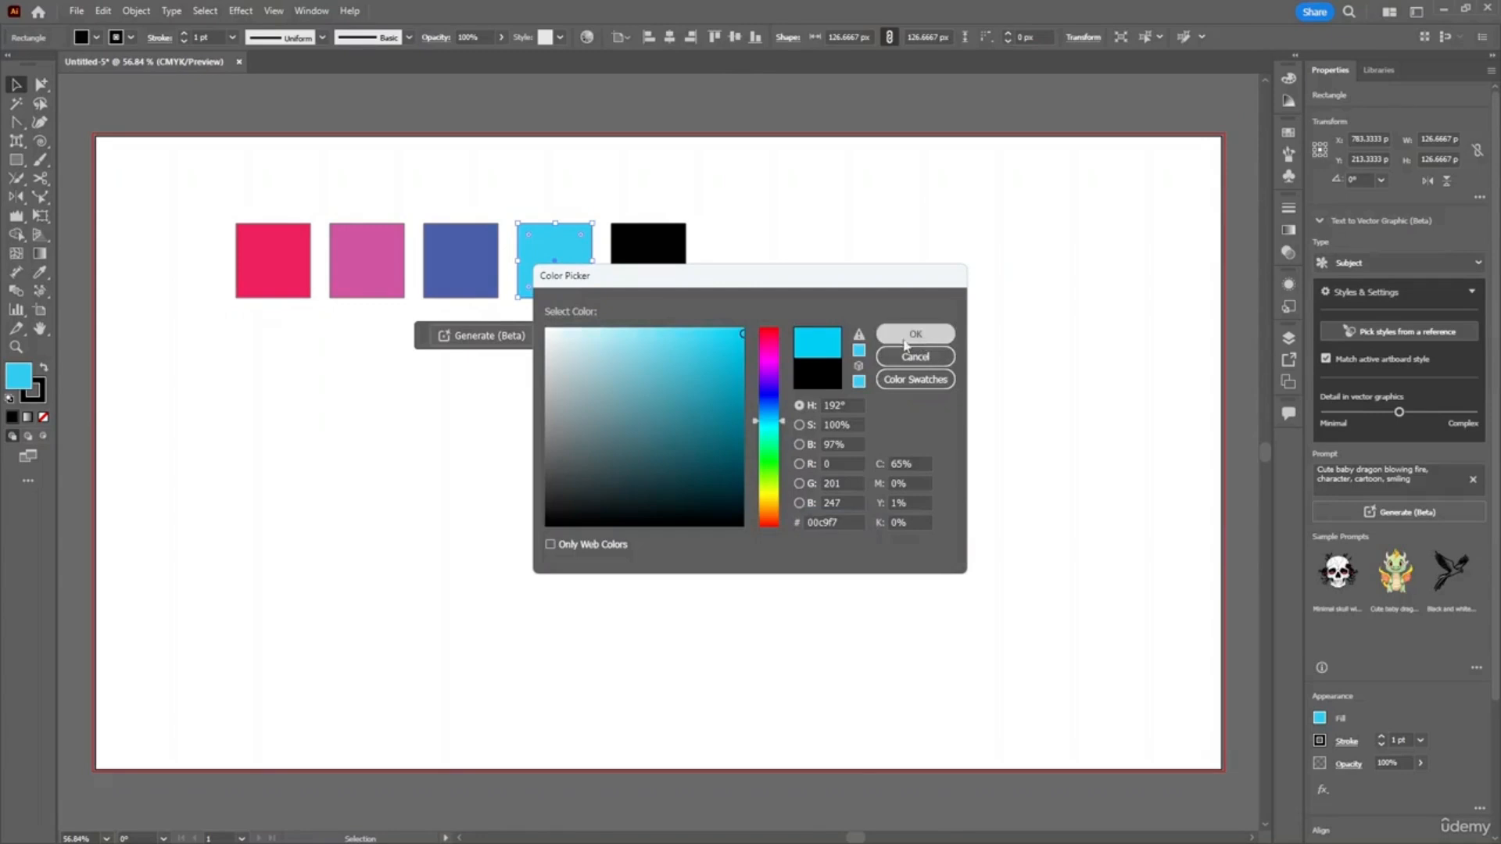
{"action": "left_click", "coordinate": [904, 342]}
- Fill the fifth square with green (00ff8b) and deselect it
{"action": "left_click", "coordinate": [682, 258]}
{"action": "double_click", "coordinate": [17, 380]}
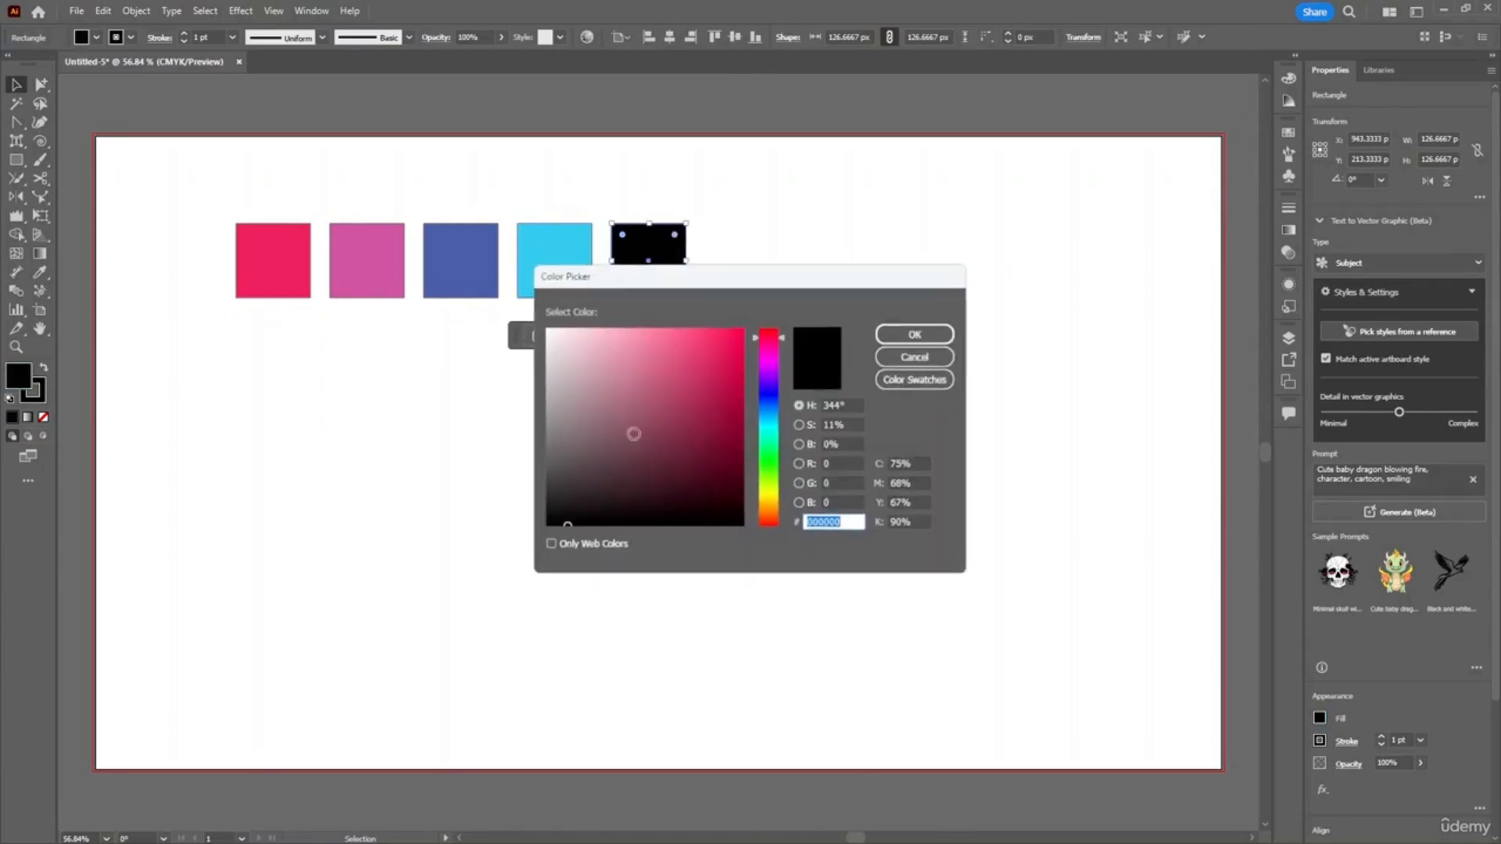
{"action": "left_click", "coordinate": [770, 443]}
{"action": "left_click", "coordinate": [743, 329]}
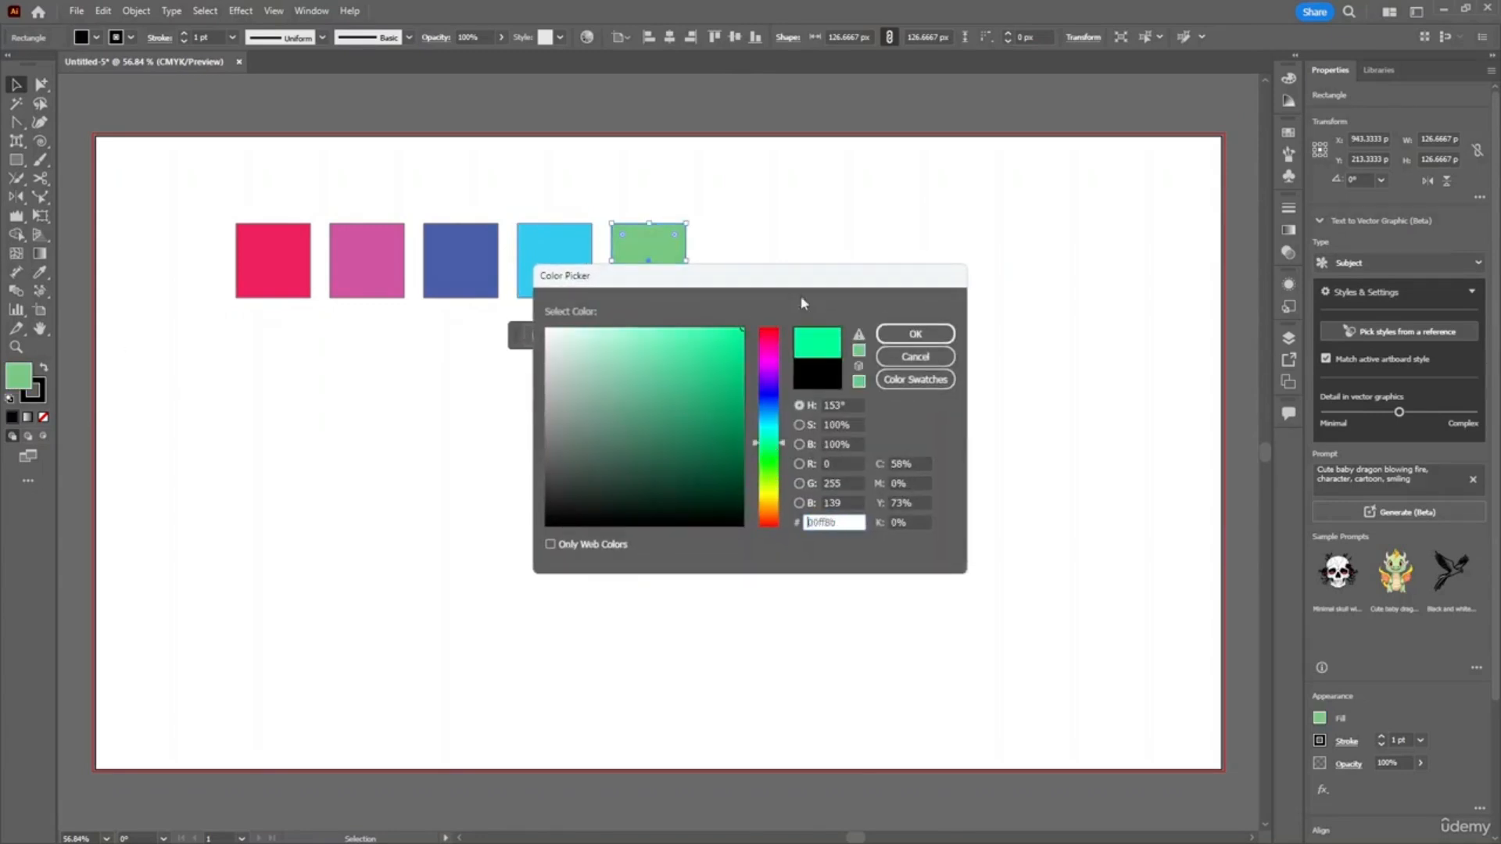
{"action": "left_click", "coordinate": [927, 340]}
{"action": "left_click", "coordinate": [819, 454]}
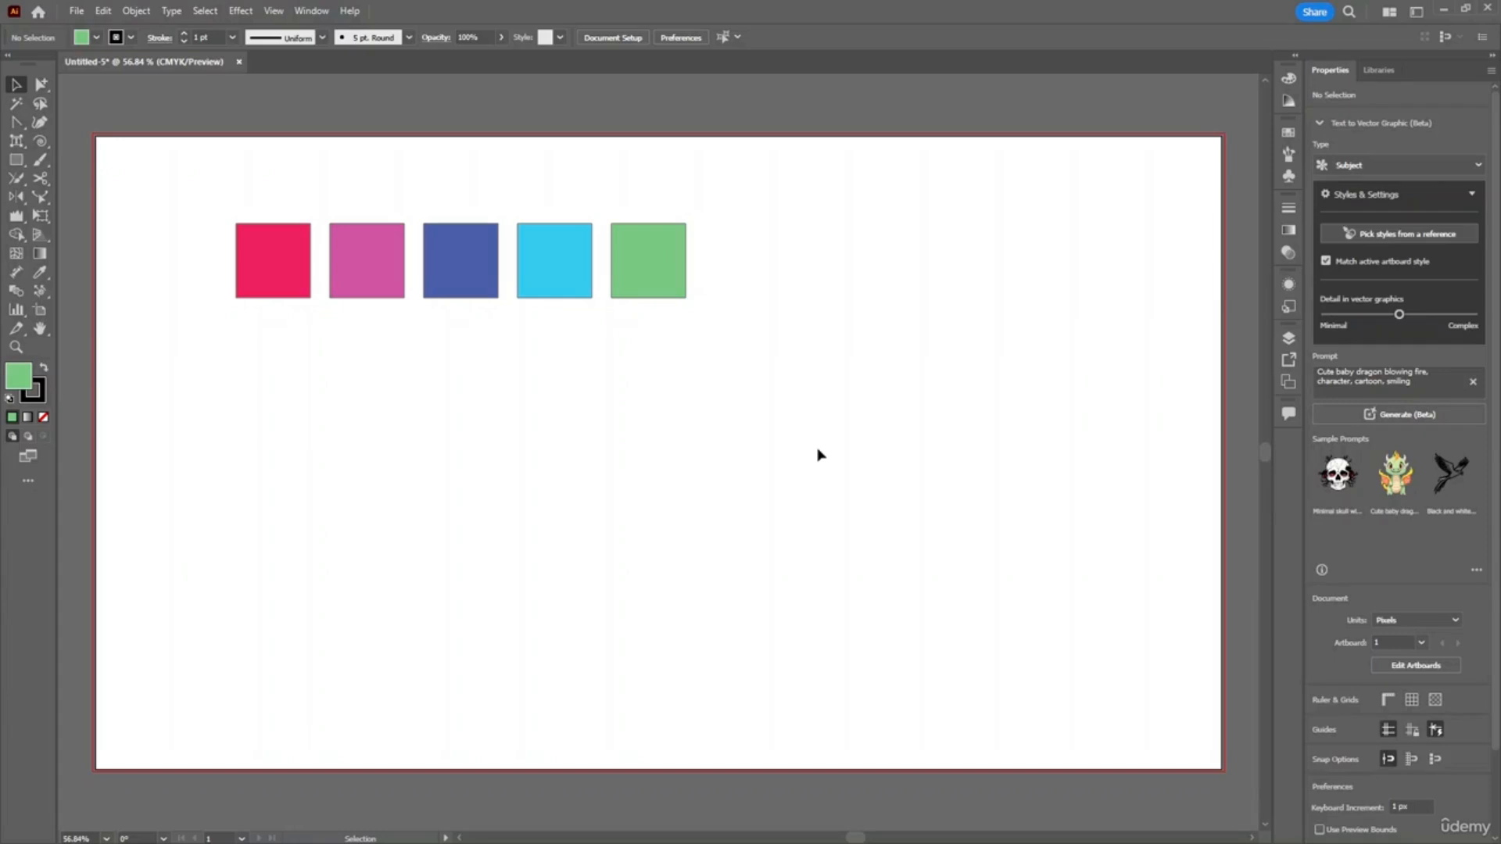
- Select the red square and open its Transform properties from its upper-left corner widget
{"action": "left_click", "coordinate": [289, 252]}
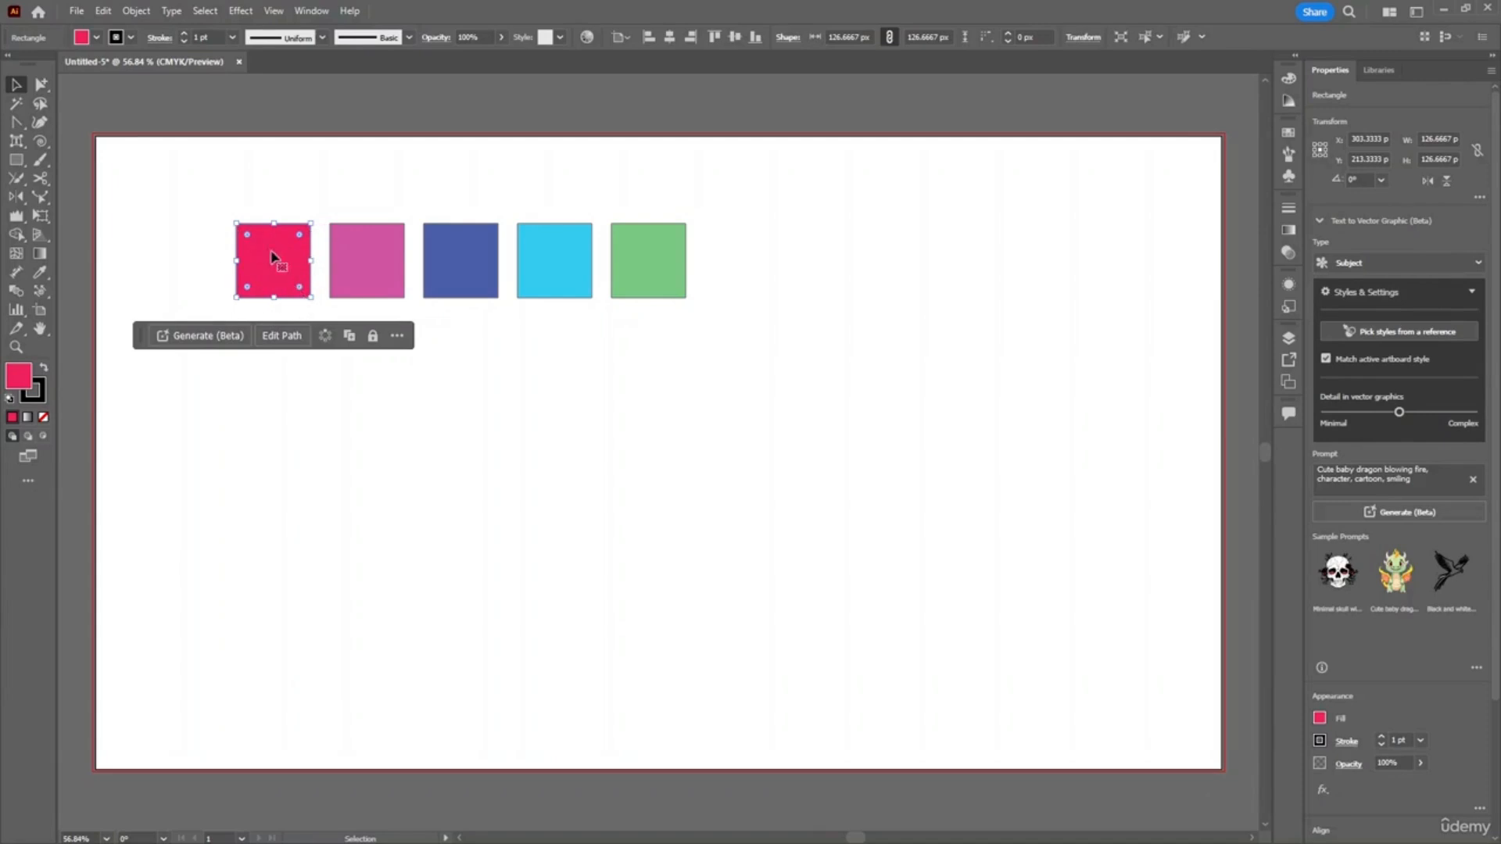
{"action": "mouse_move", "coordinate": [247, 234]}
{"action": "left_mouse_down"}
{"action": "mouse_move", "coordinate": [293, 275]}
{"action": "mouse_move", "coordinate": [227, 229]}
{"action": "left_mouse_up"}
{"action": "left_click", "coordinate": [324, 394]}
{"action": "left_click", "coordinate": [269, 267]}
{"action": "double_click", "coordinate": [246, 234]}
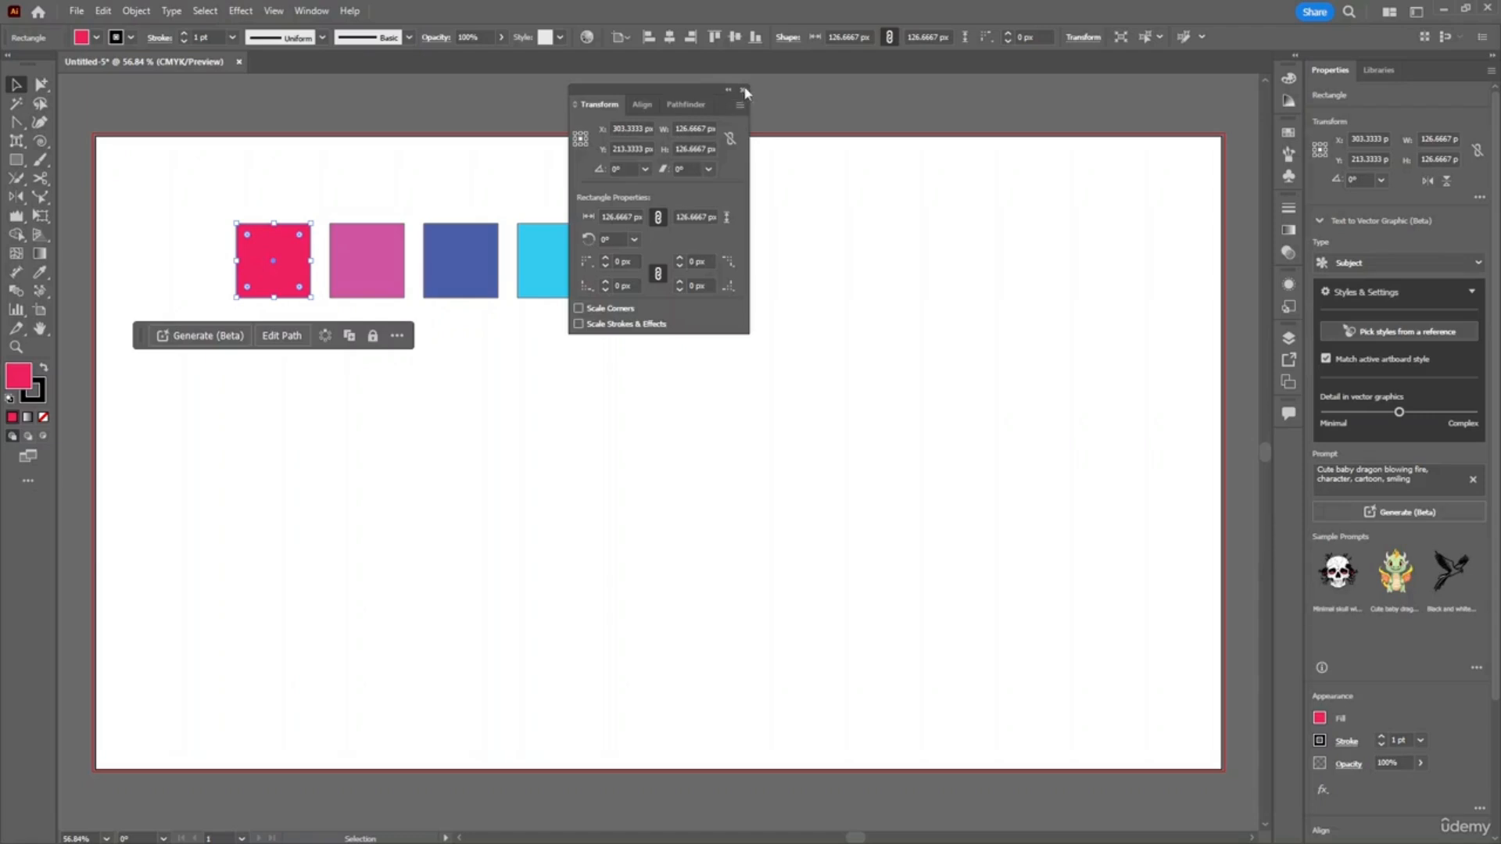
{"action": "left_click", "coordinate": [298, 184]}
{"action": "left_click", "coordinate": [258, 242]}
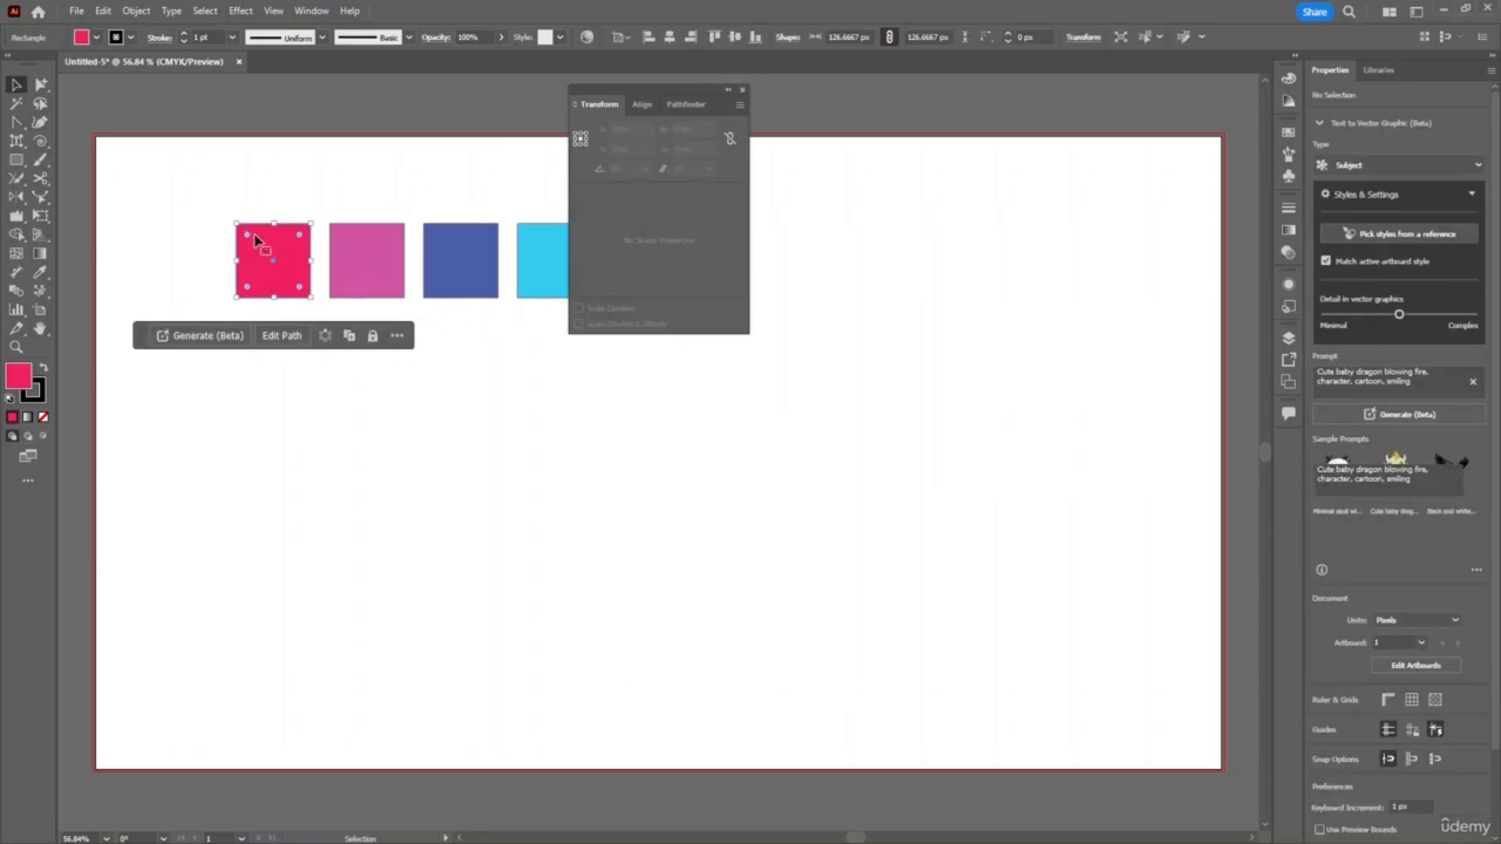
{"action": "left_click", "coordinate": [245, 218]}
{"action": "left_click", "coordinate": [249, 235]}
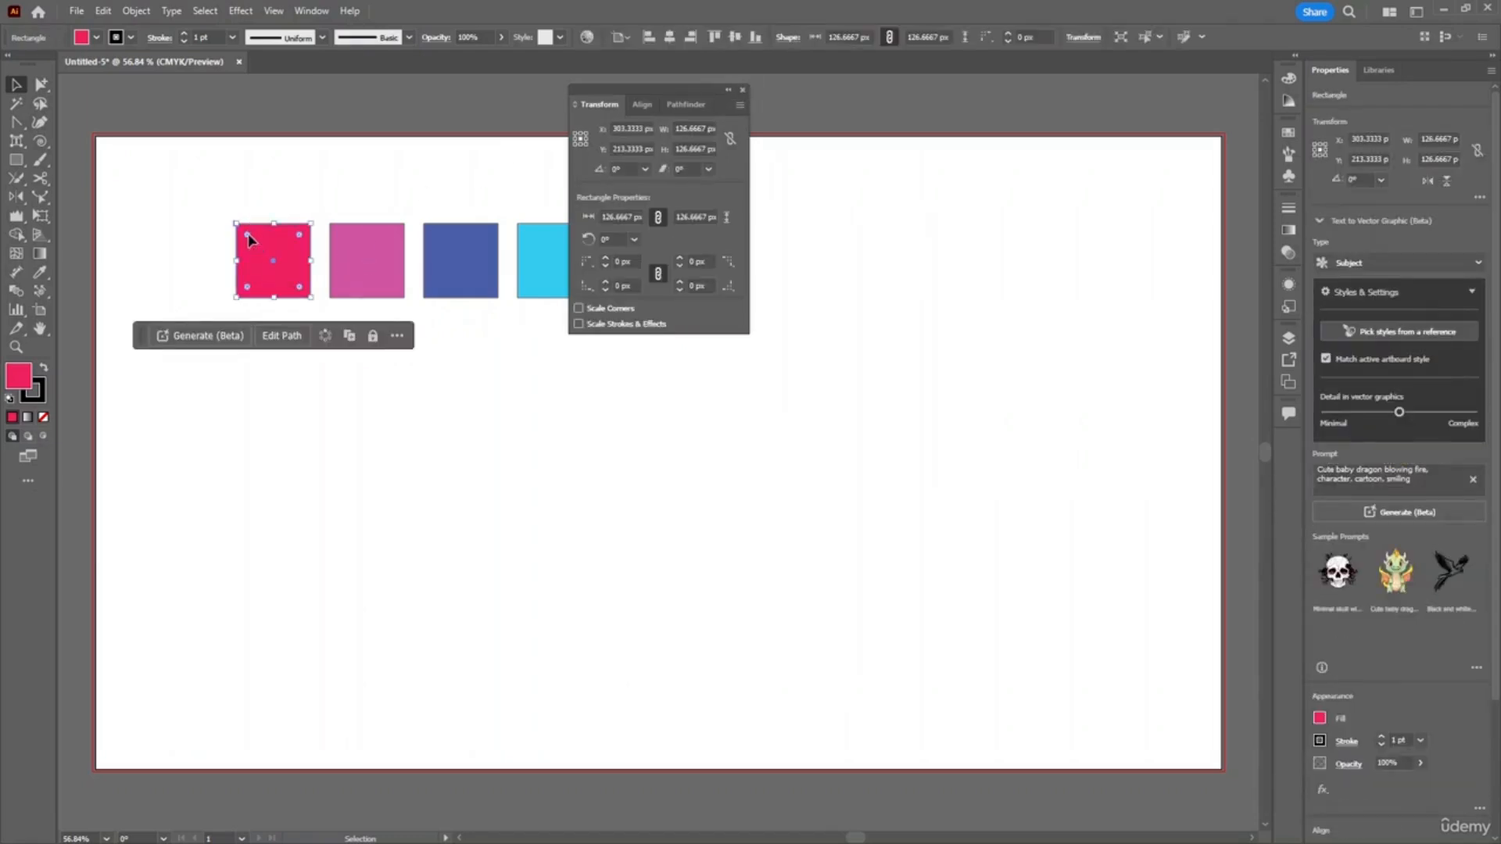
{"action": "right_click", "coordinate": [249, 235]}
{"action": "left_click", "coordinate": [248, 257]}
- Unlink the red square's width and height and its four corner radii in the rectangle properties
{"action": "left_click_drag", "start_coordinate": [246, 234], "coordinate": [203, 215]}
{"action": "left_click", "coordinate": [658, 216]}
{"action": "left_click", "coordinate": [658, 273]}
{"action": "mouse_move", "coordinate": [247, 235]}
{"action": "left_mouse_down"}
{"action": "mouse_move", "coordinate": [286, 248]}
{"action": "mouse_move", "coordinate": [248, 235]}
{"action": "left_mouse_up"}
{"action": "left_click", "coordinate": [732, 141]}
{"action": "left_click", "coordinate": [732, 142]}
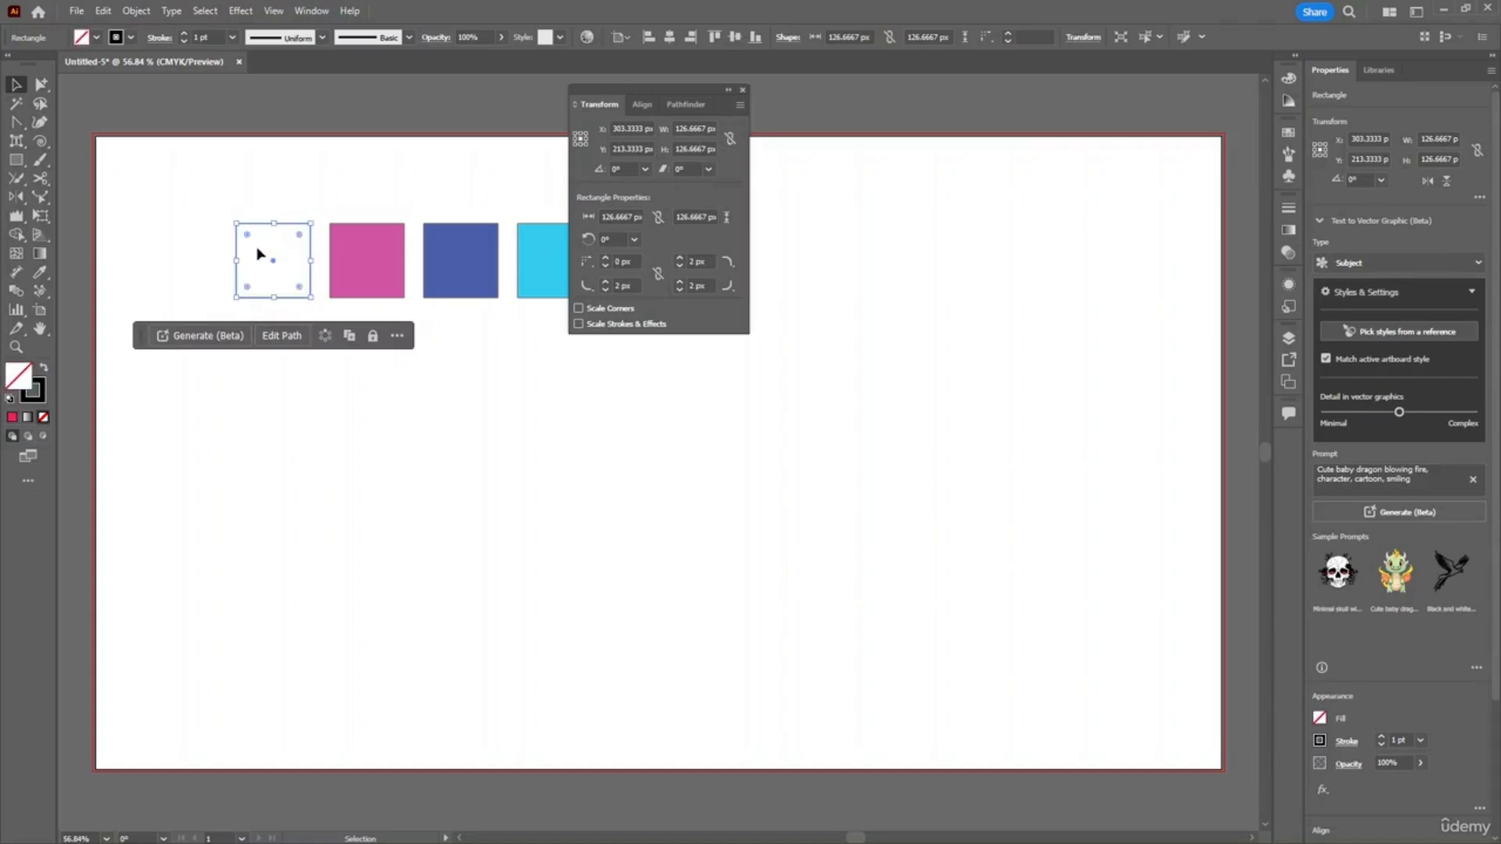
- Undo the removal of the red square's fill and fully round its upper-left corner into a quarter circle
{"action": "key", "text": "ctrl+z"}
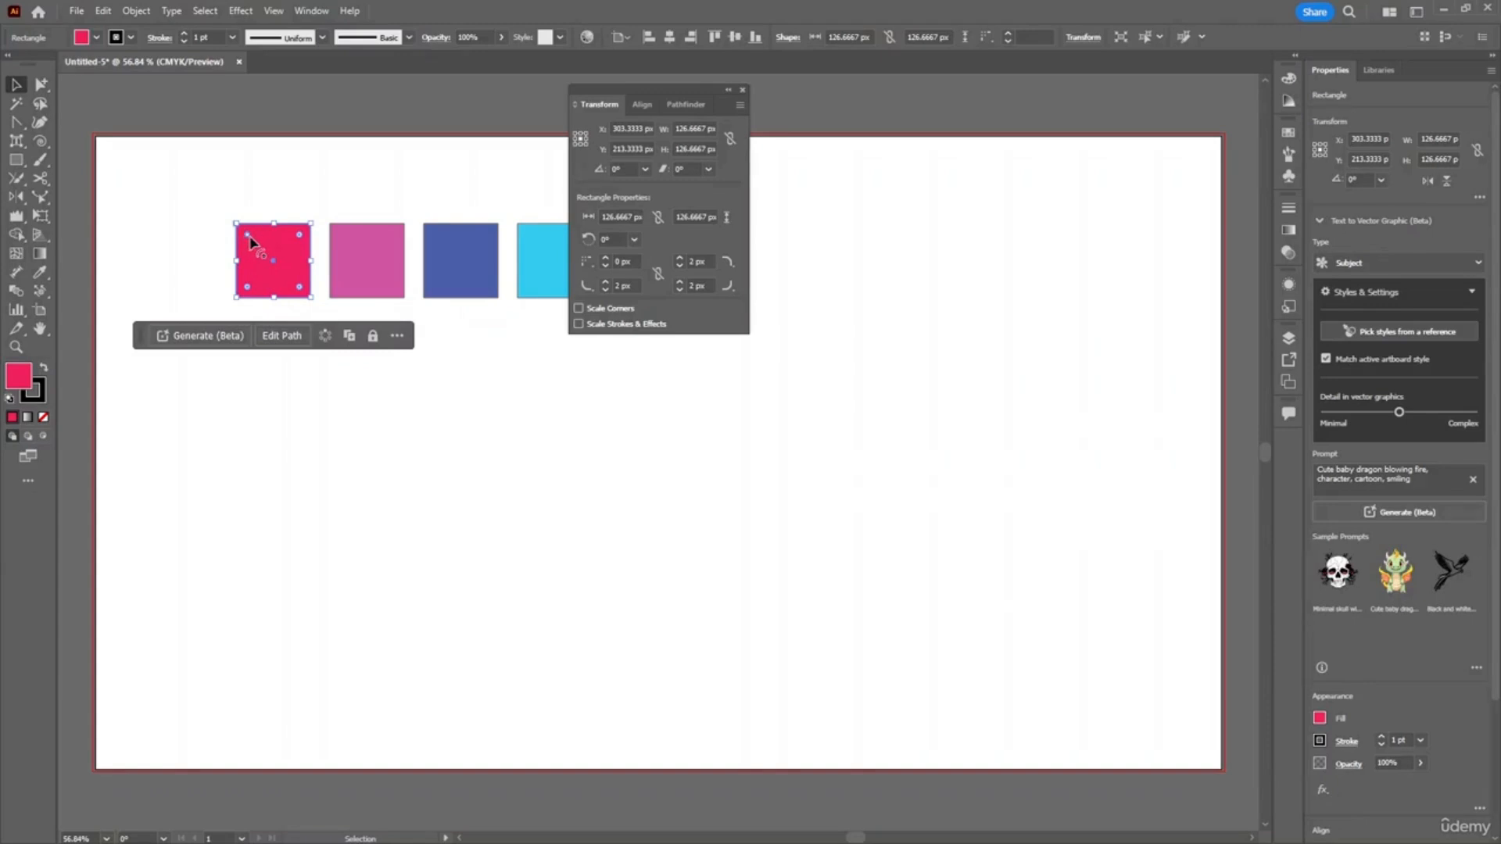
{"action": "left_click_drag", "start_coordinate": [248, 237], "coordinate": [337, 315]}
{"action": "left_click", "coordinate": [515, 440]}
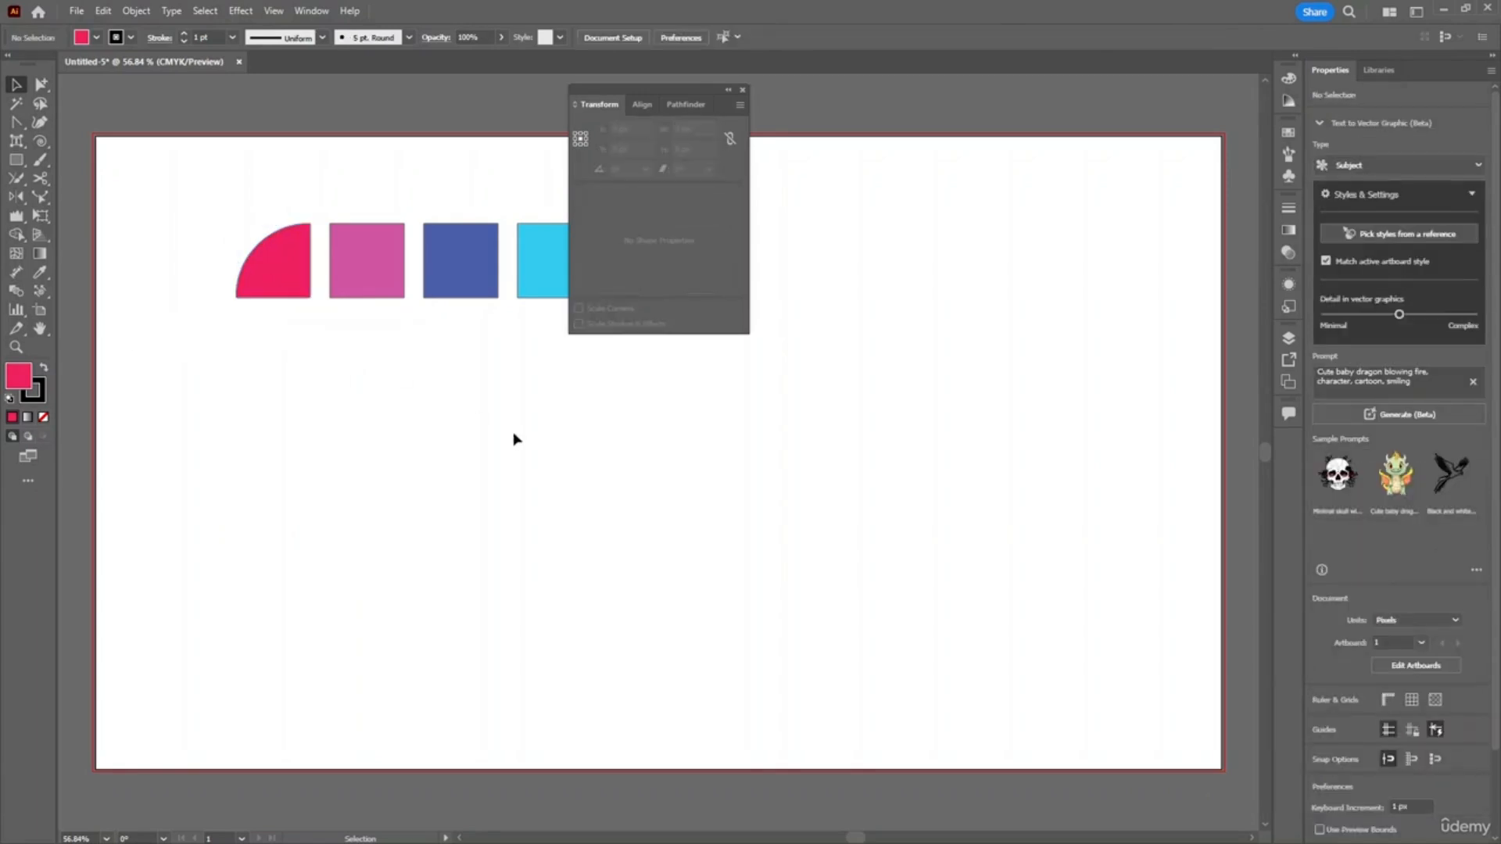
- Fully round the two upper corners of the magenta square to form an arch
{"action": "left_click", "coordinate": [366, 254]}
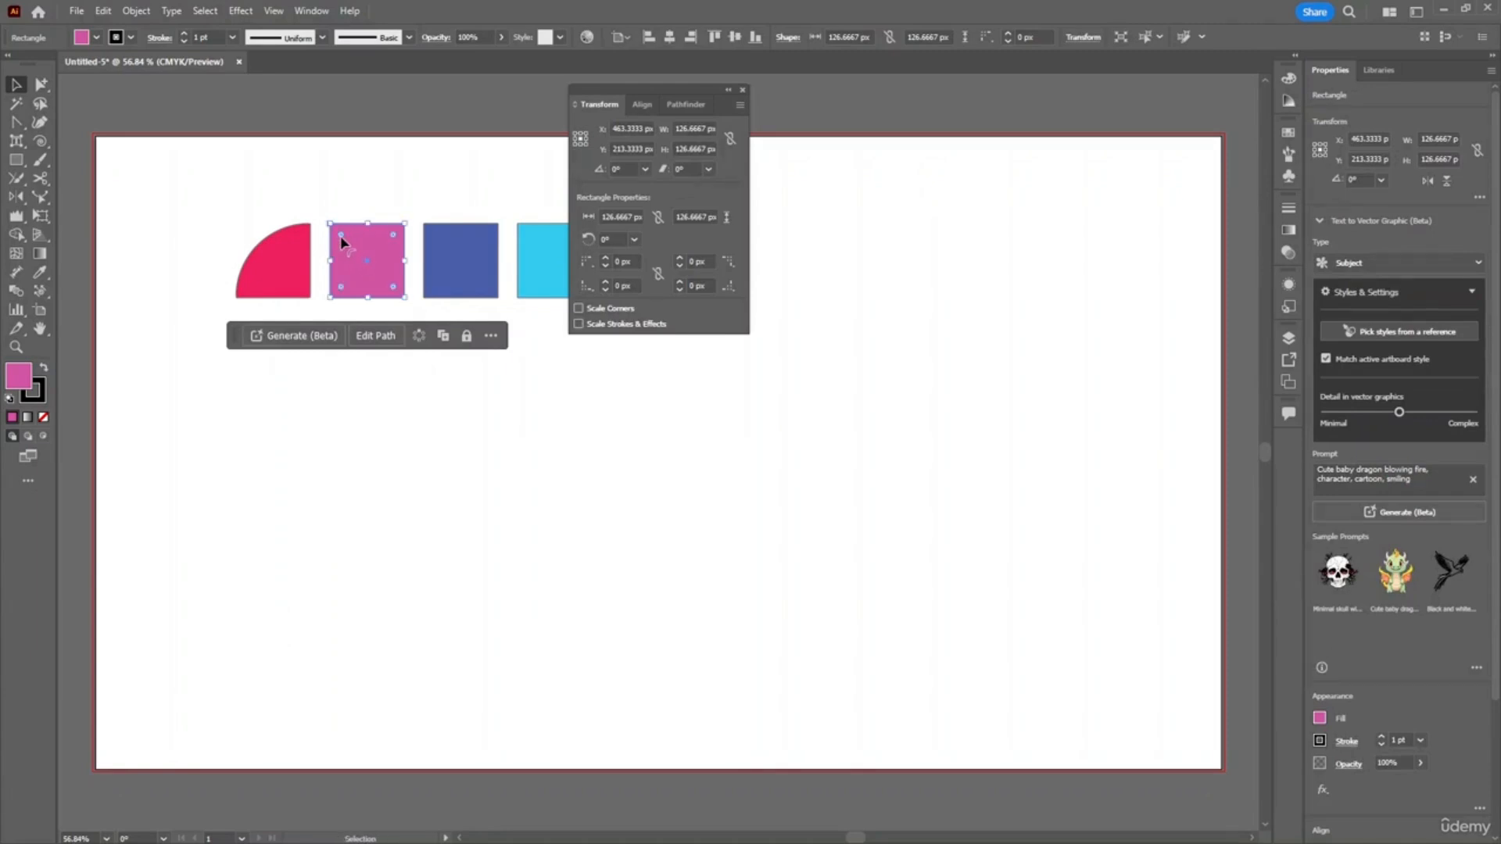
{"action": "left_click", "coordinate": [392, 236]}
{"action": "left_click_drag", "start_coordinate": [340, 233], "coordinate": [365, 290]}
- Fully round the blue square's upper-left and lower-right corners into a leaf shape and close the Transform properties
{"action": "left_click", "coordinate": [436, 261]}
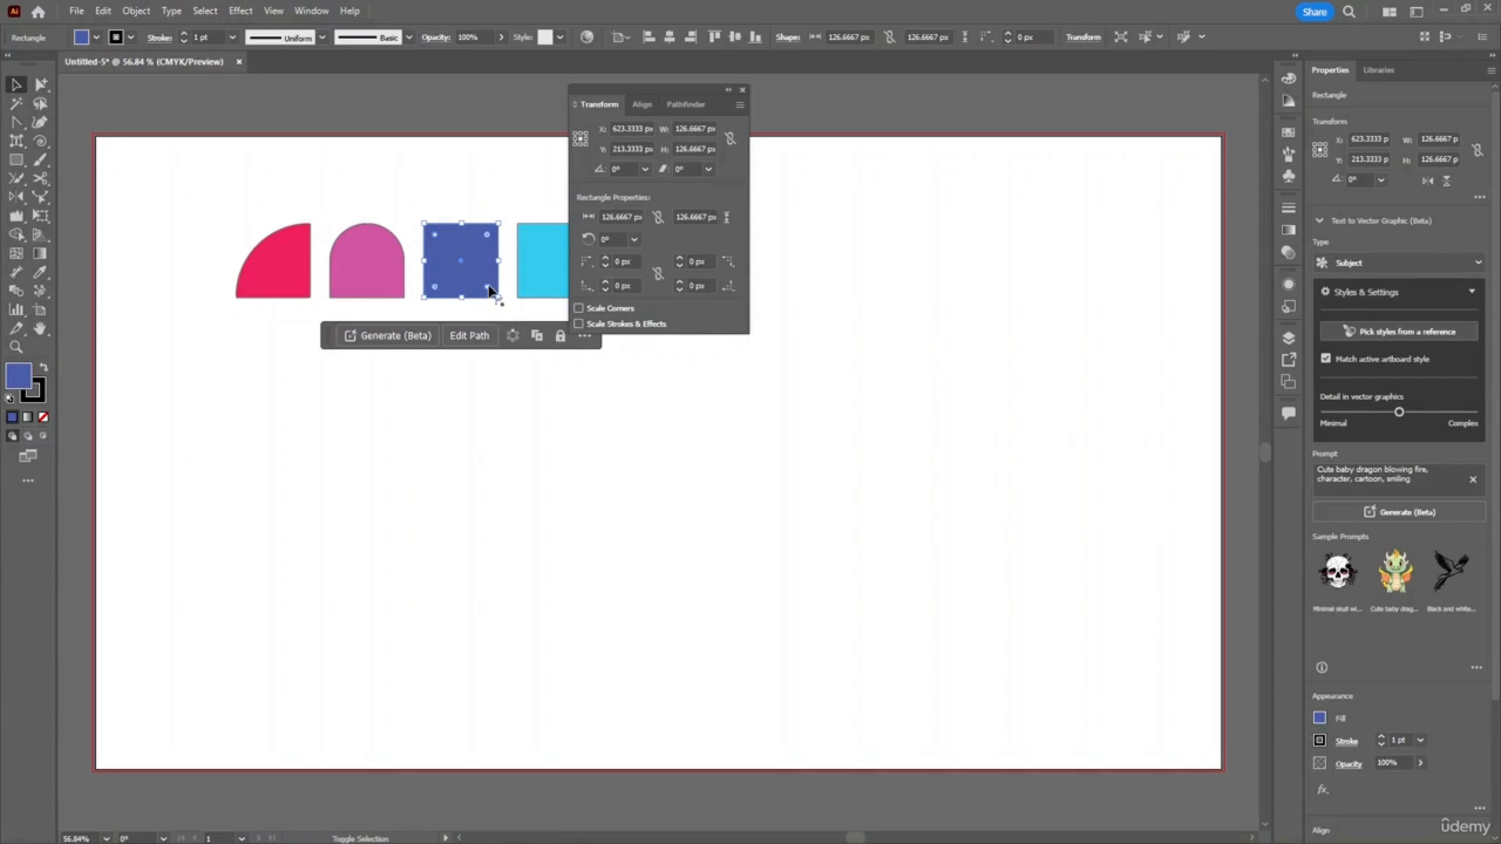
{"action": "left_click_drag", "start_coordinate": [488, 287], "coordinate": [422, 250]}
{"action": "left_click", "coordinate": [583, 402]}
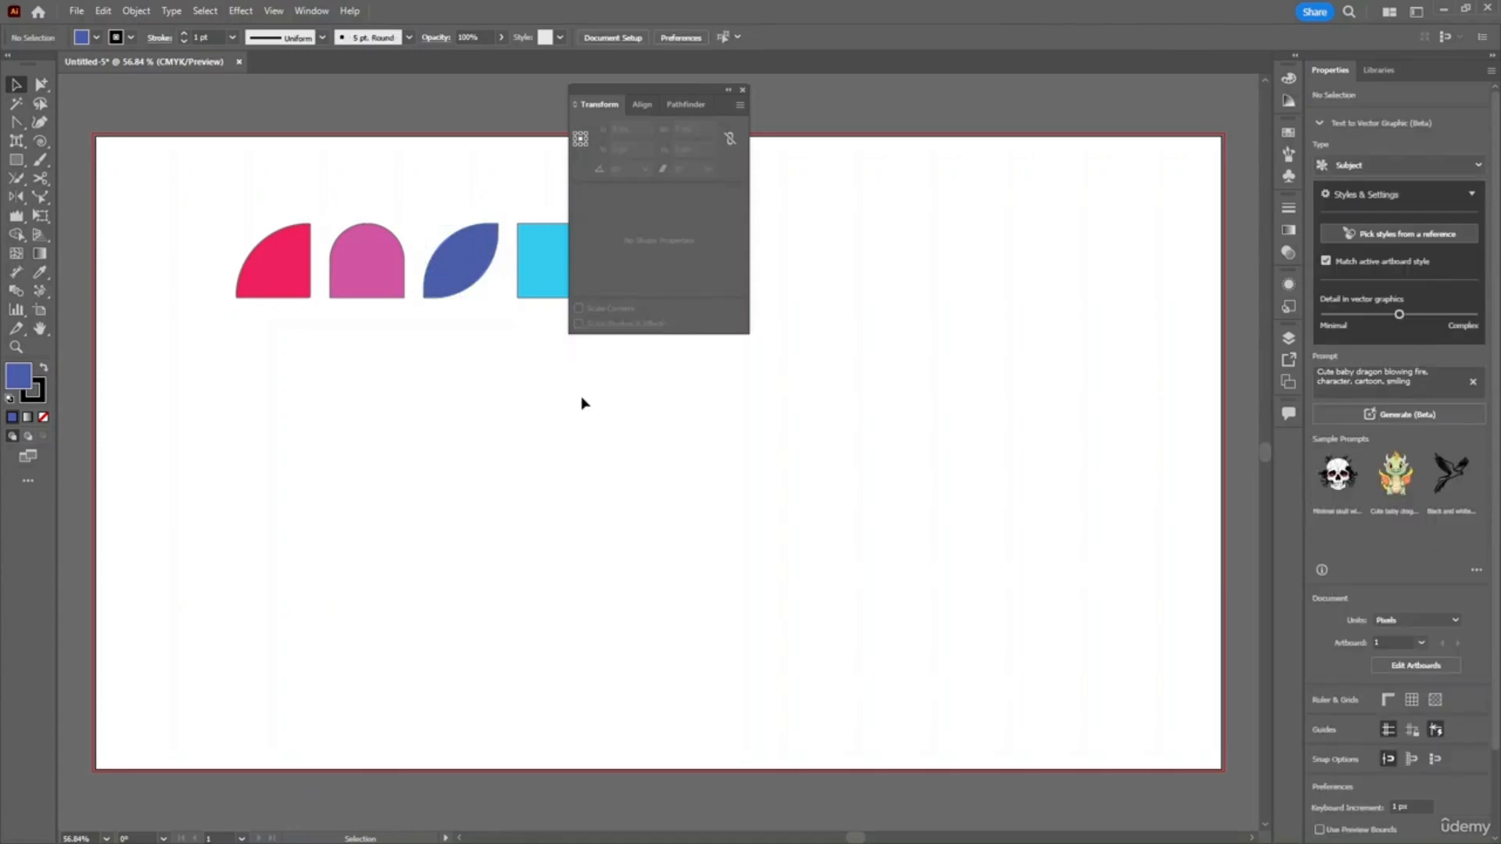
{"action": "left_click", "coordinate": [743, 90]}
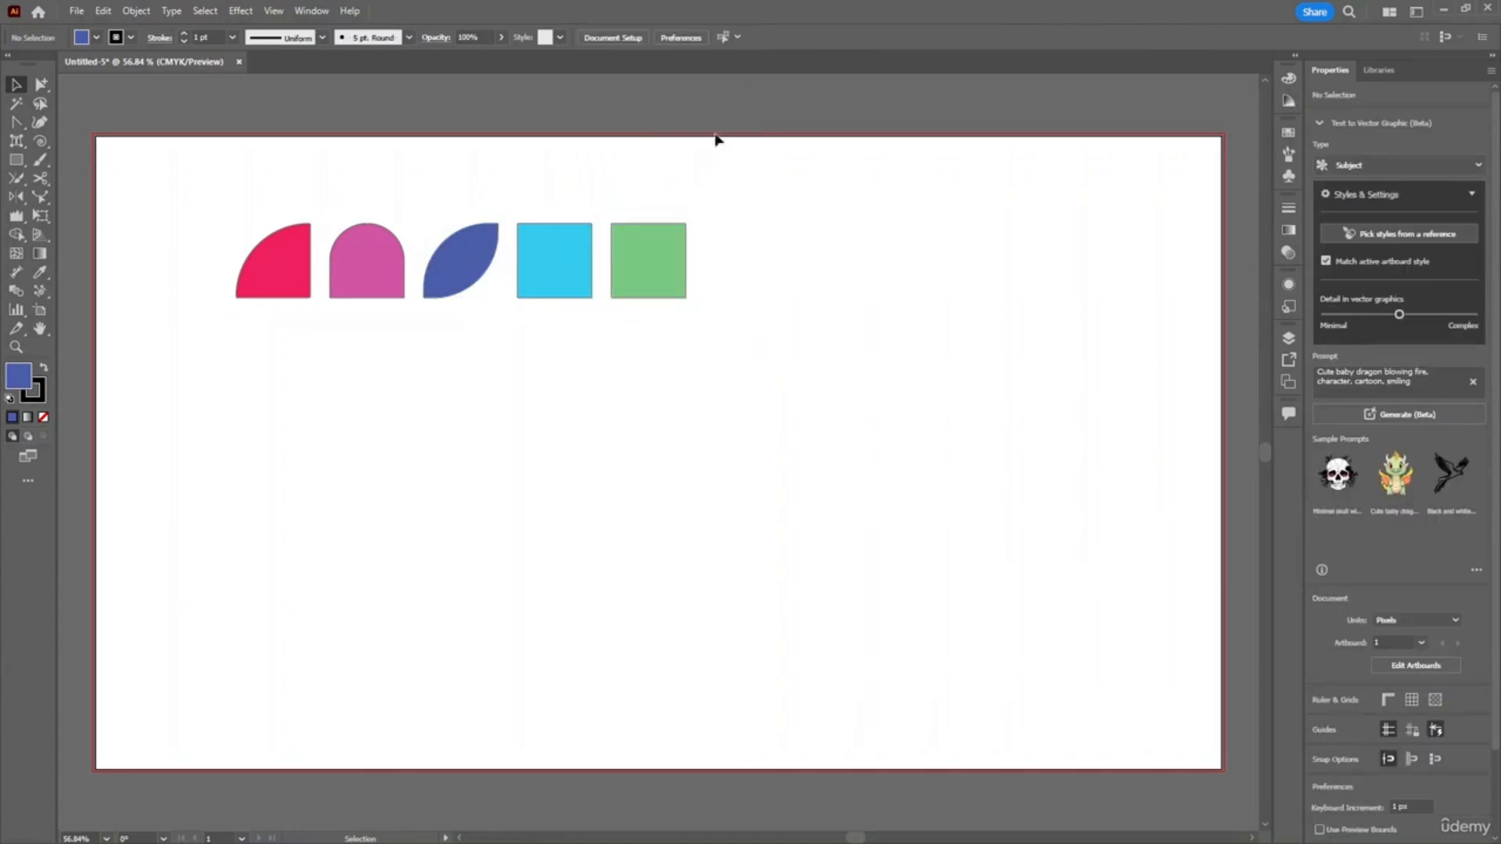
- Fully round every corner of the cyan square except the lower-right one to form a teardrop shape
{"action": "left_click", "coordinate": [556, 272]}
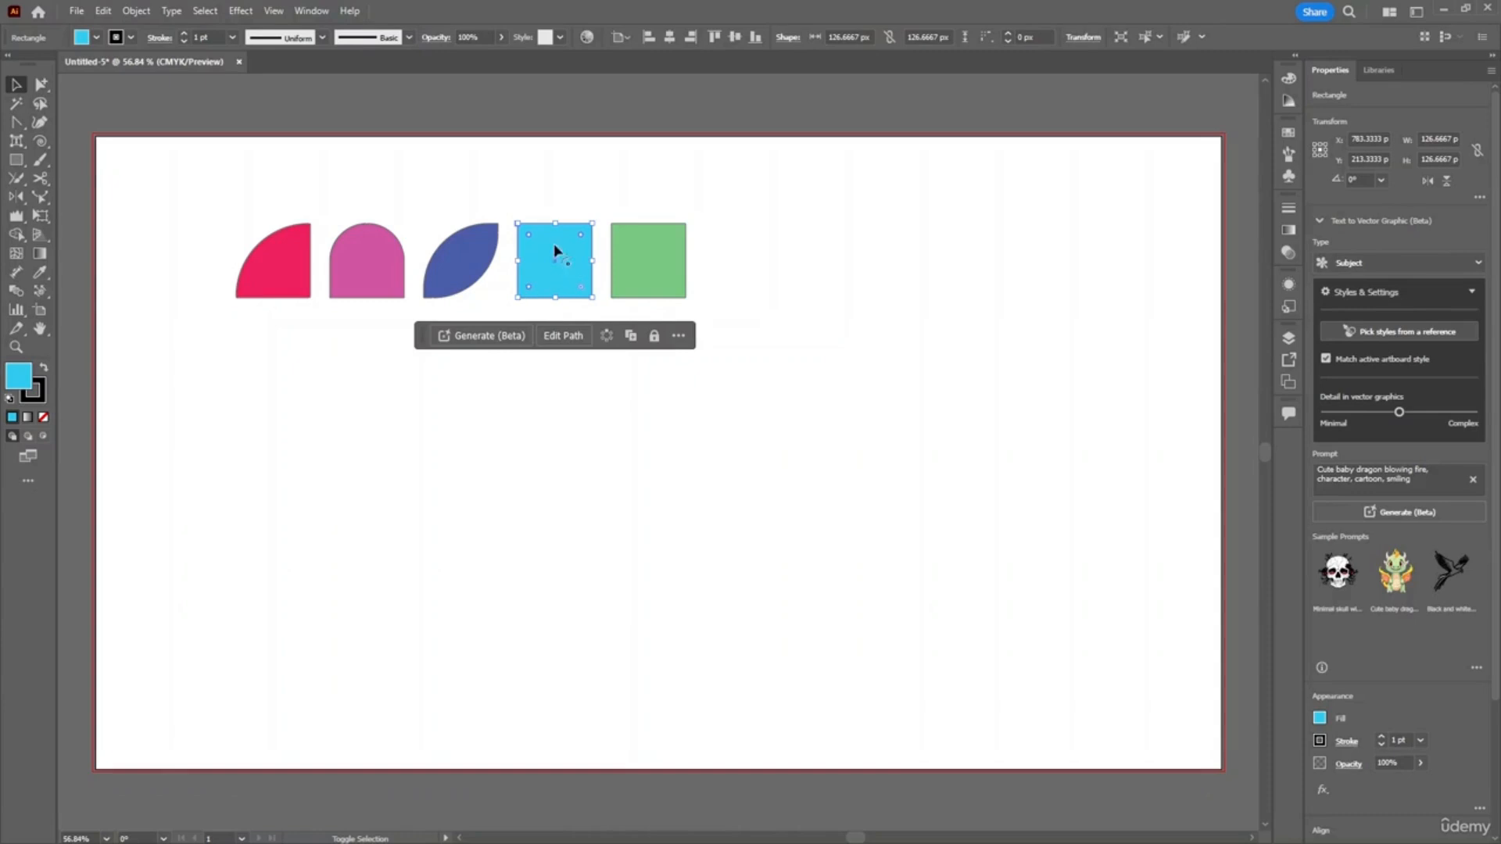
{"action": "left_click_drag", "start_coordinate": [529, 240], "coordinate": [632, 275]}
{"action": "left_click", "coordinate": [716, 401]}
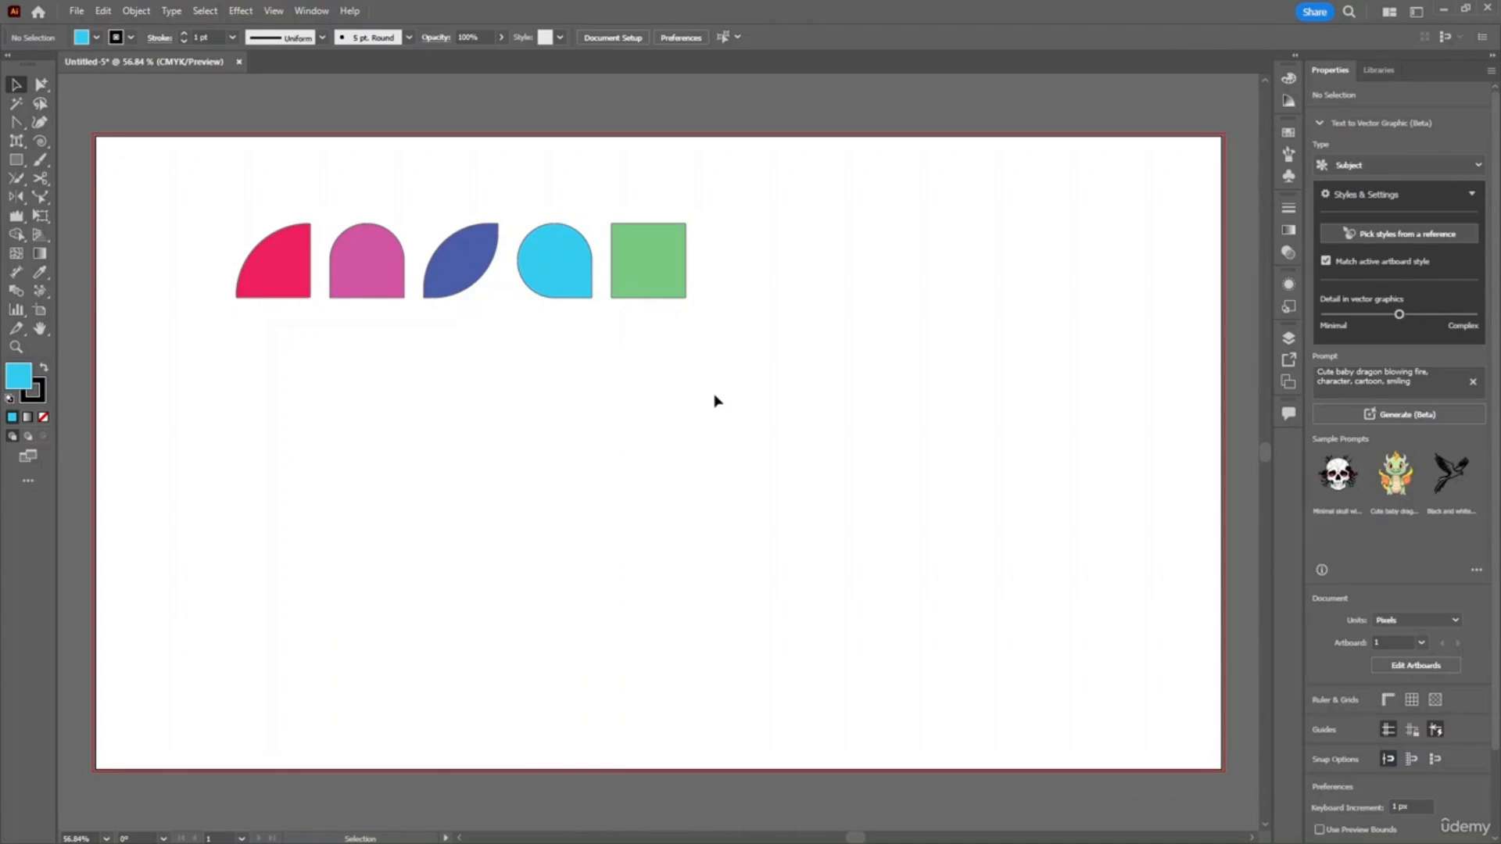
- Fully round all four corners of the green square to turn it into a circle
{"action": "left_click", "coordinate": [656, 275]}
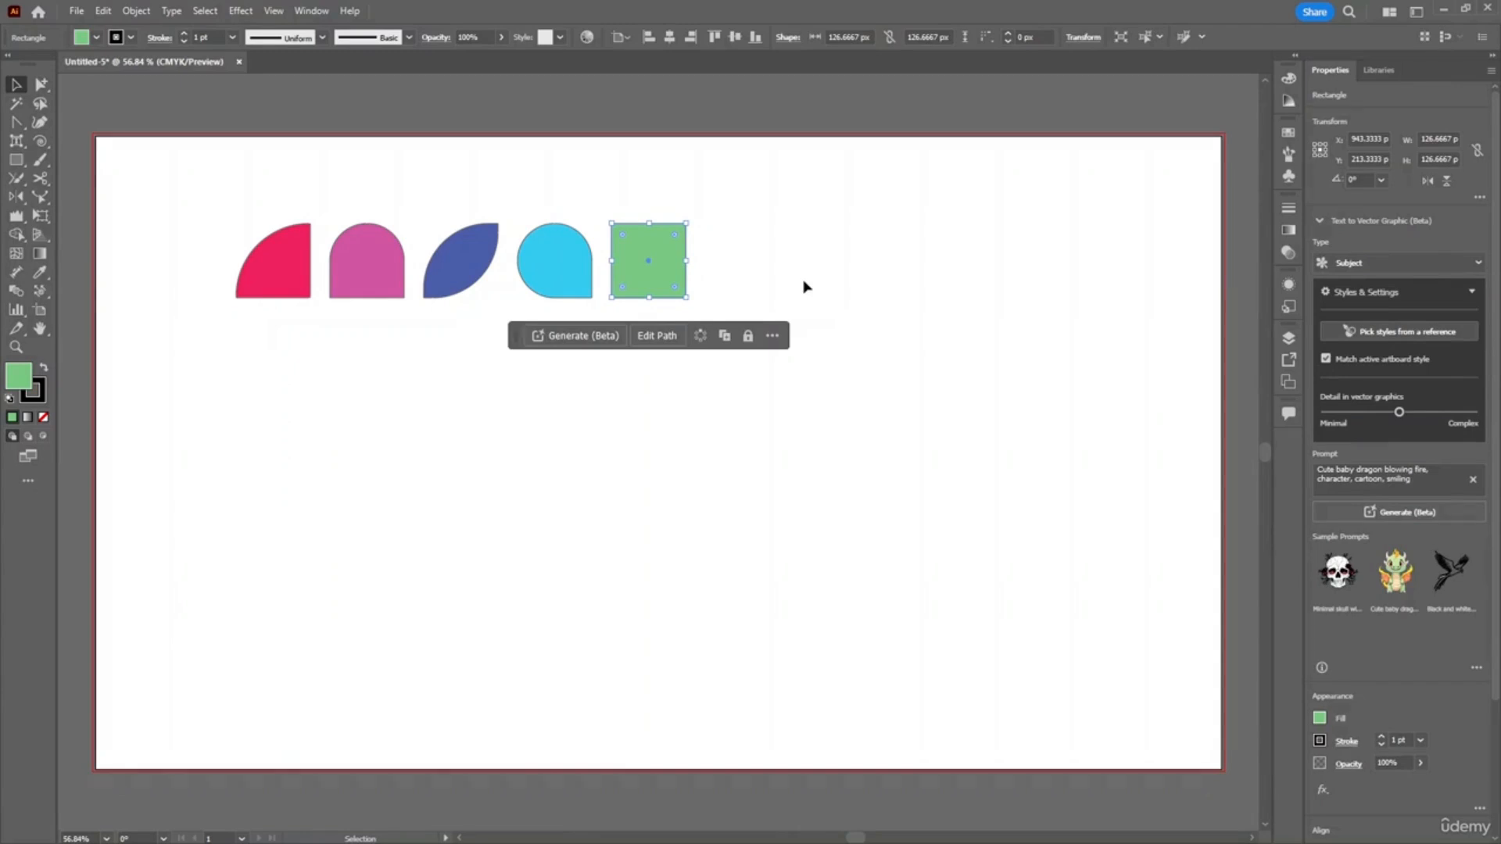
{"action": "key", "text": "shift+F8"}
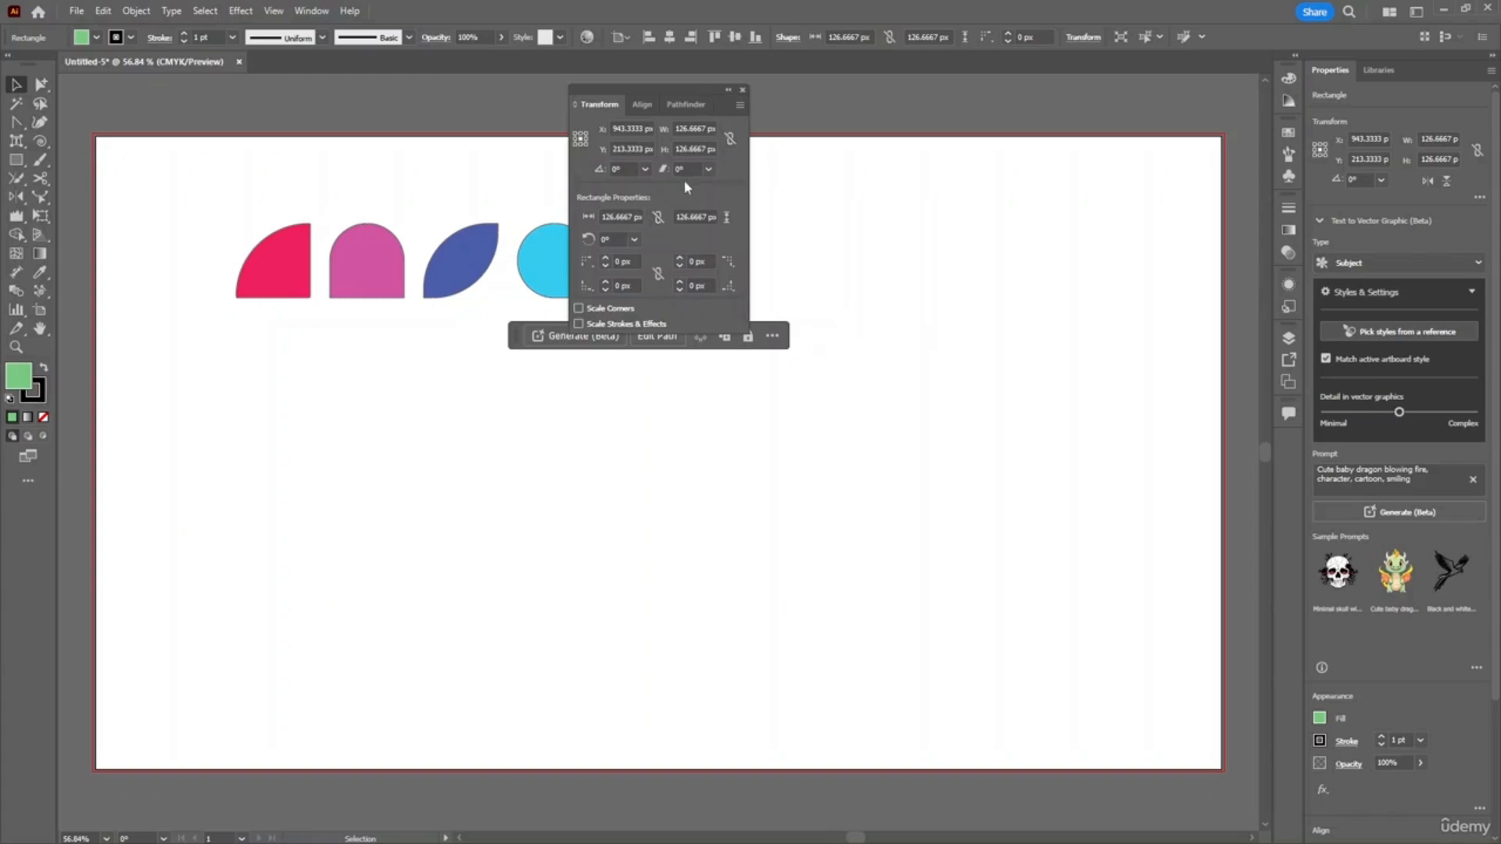
{"action": "left_click", "coordinate": [743, 90]}
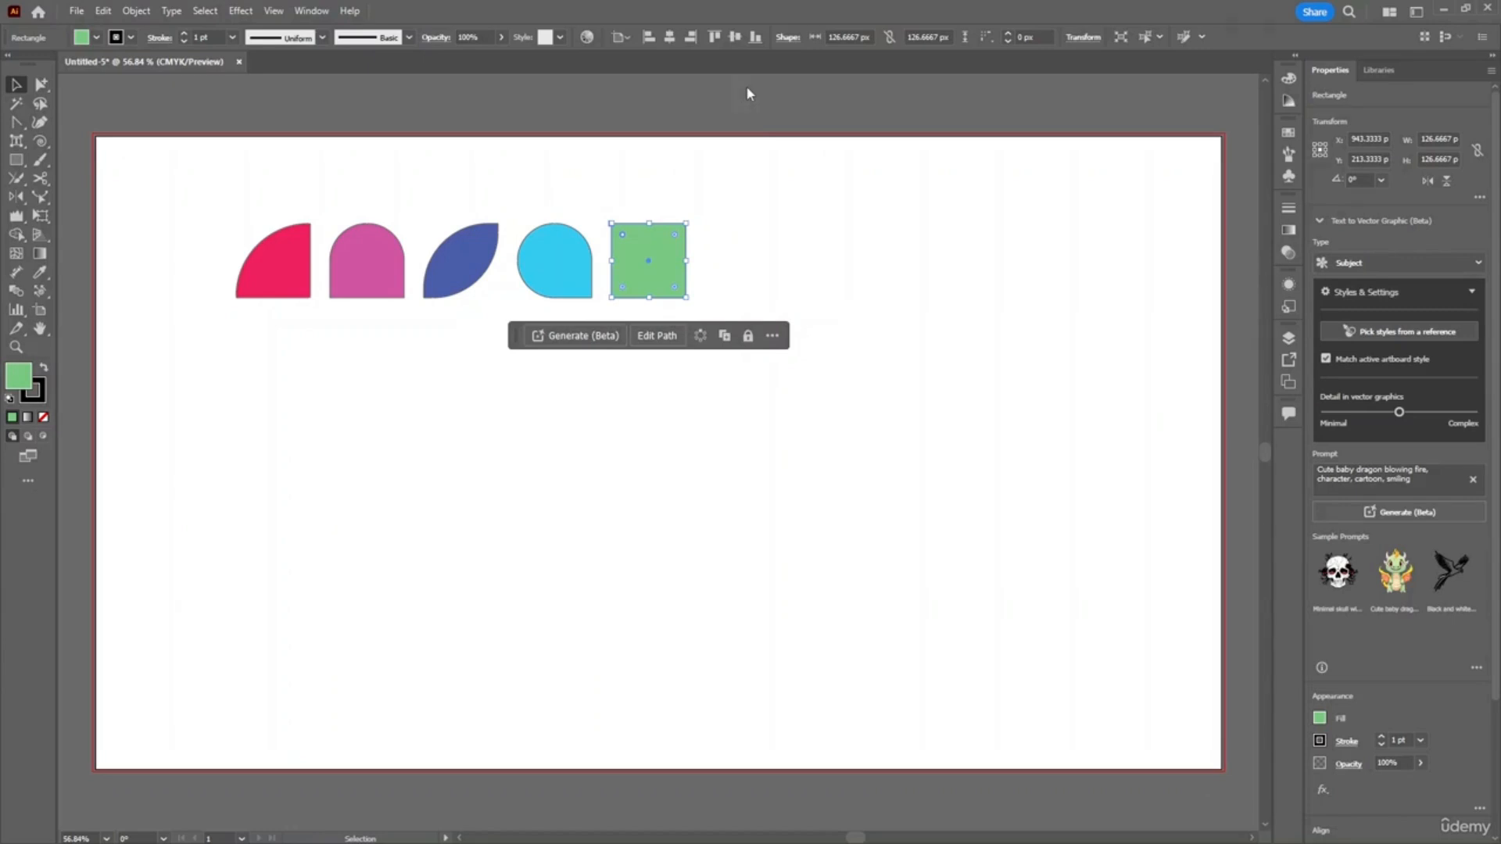
{"action": "left_click", "coordinate": [794, 321]}
{"action": "left_click", "coordinate": [661, 264]}
{"action": "left_click_drag", "start_coordinate": [621, 236], "coordinate": [646, 266]}
{"action": "left_click", "coordinate": [792, 260]}
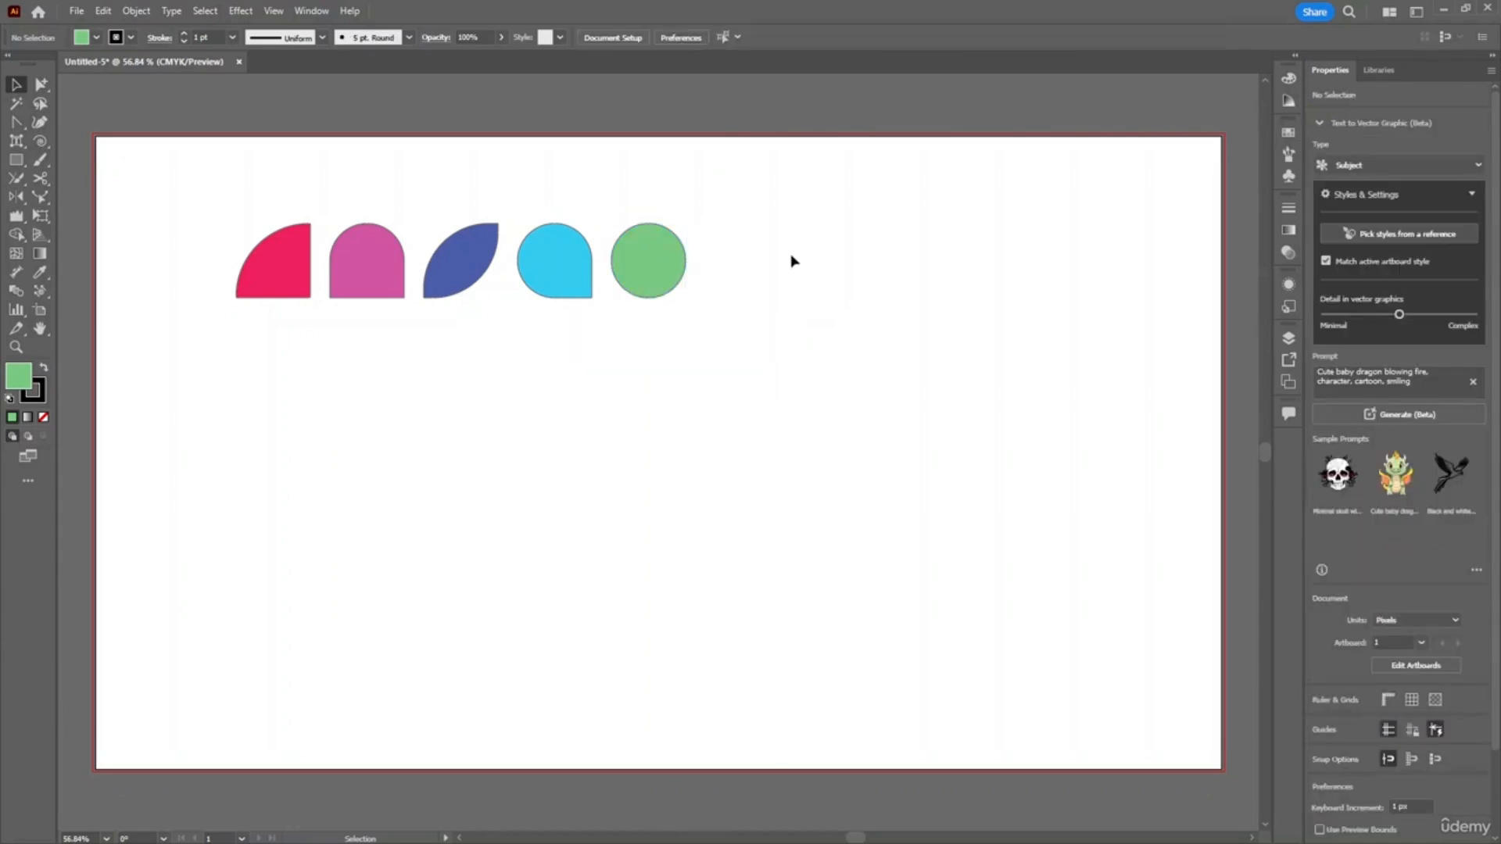
- Duplicate the whole row of five shapes and place the copies directly below the originals
{"action": "left_click_drag", "start_coordinate": [814, 238], "coordinate": [240, 295]}
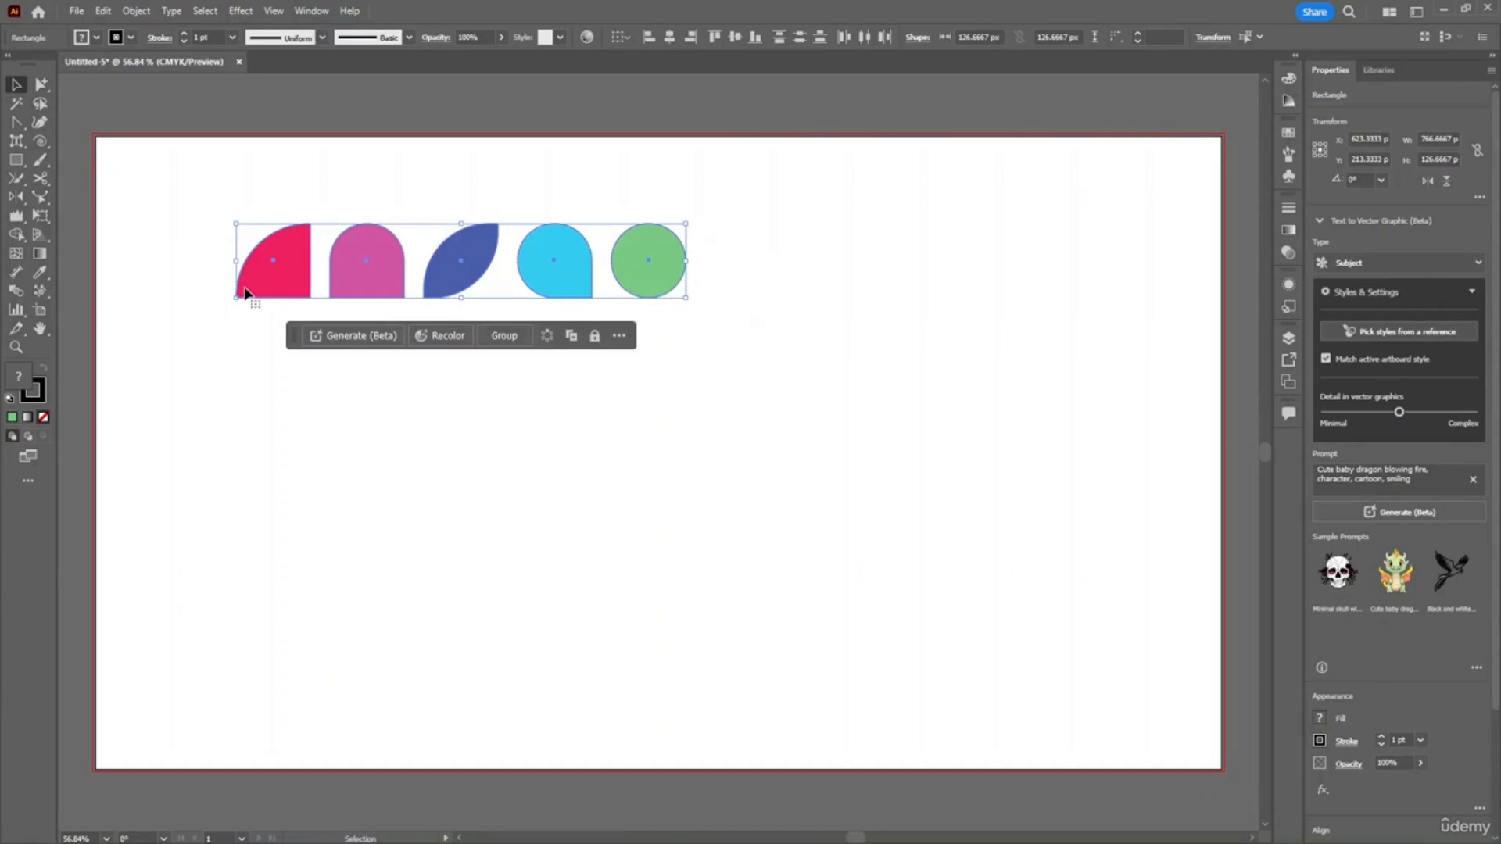
{"action": "key", "text": "alt+Right"}
{"action": "left_click_drag", "start_coordinate": [558, 265], "coordinate": [463, 370]}
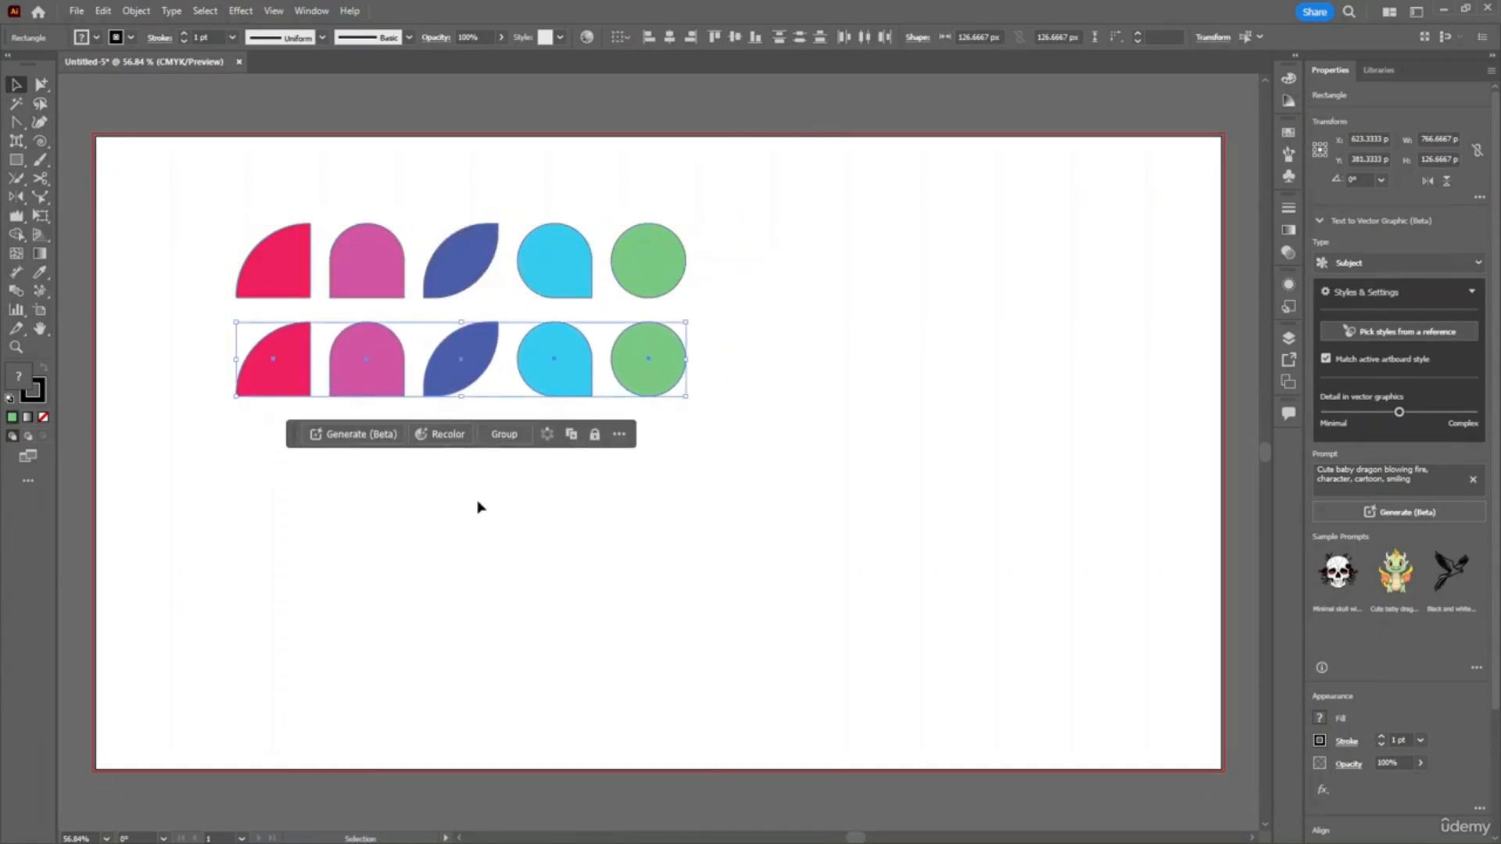
{"action": "left_click", "coordinate": [286, 378]}
{"action": "left_click", "coordinate": [319, 497]}
{"action": "left_click", "coordinate": [294, 374]}
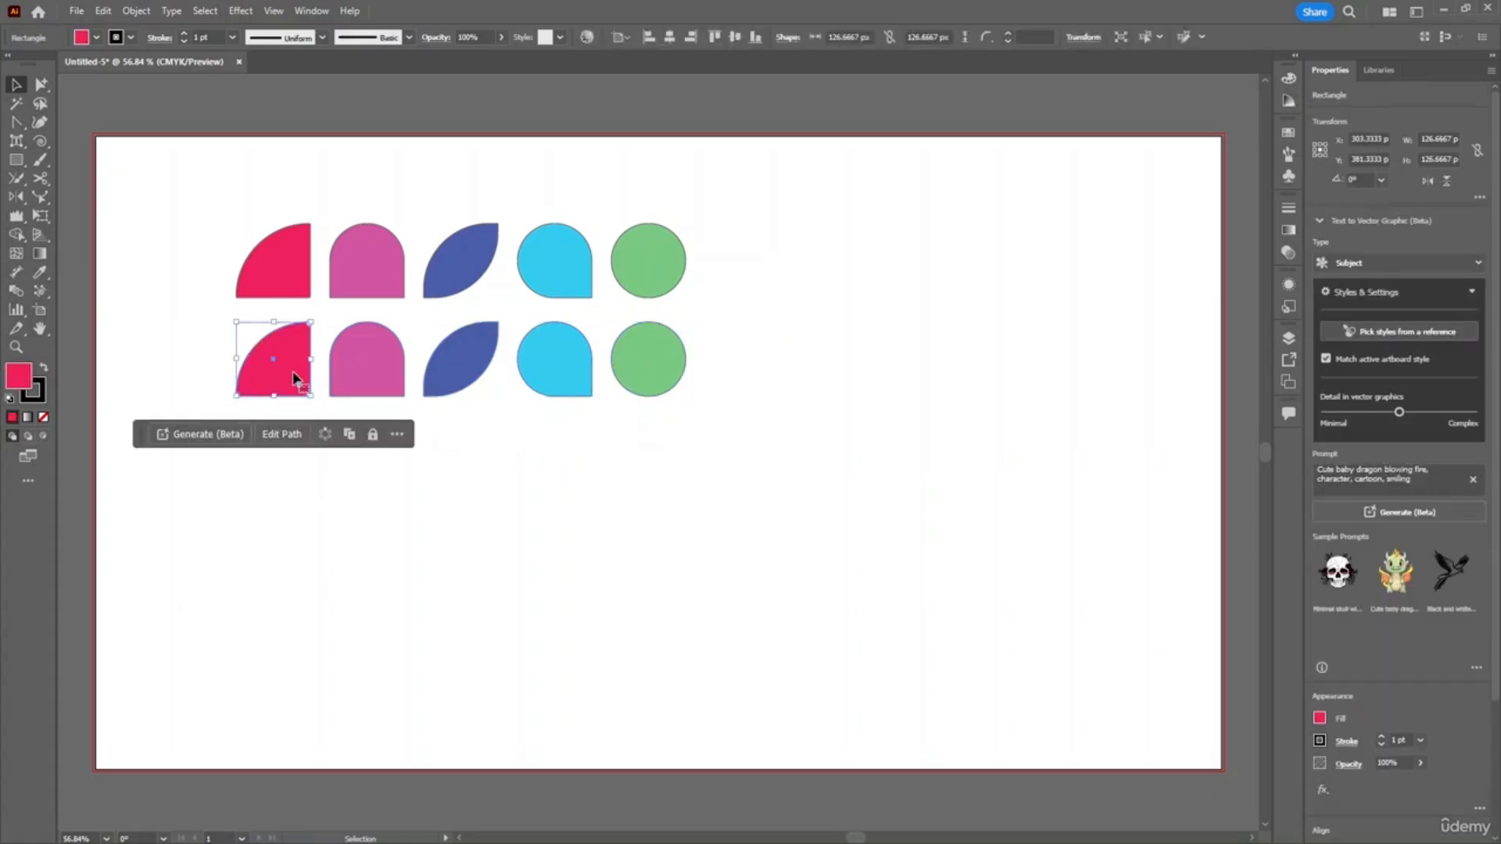
{"action": "key", "text": "ctrl+z"}
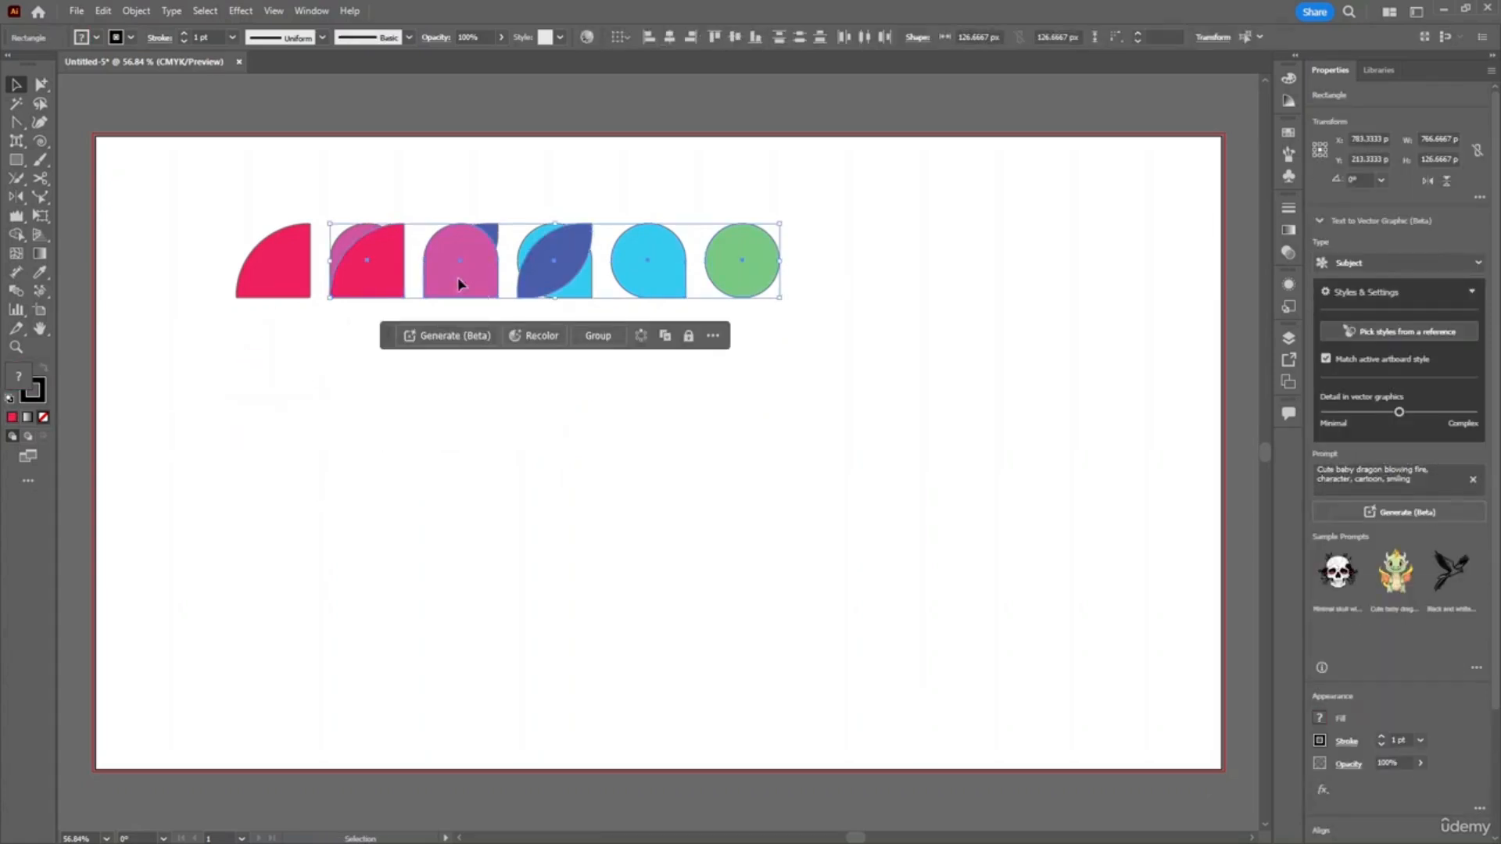
{"action": "left_click_drag", "start_coordinate": [457, 277], "coordinate": [366, 384]}
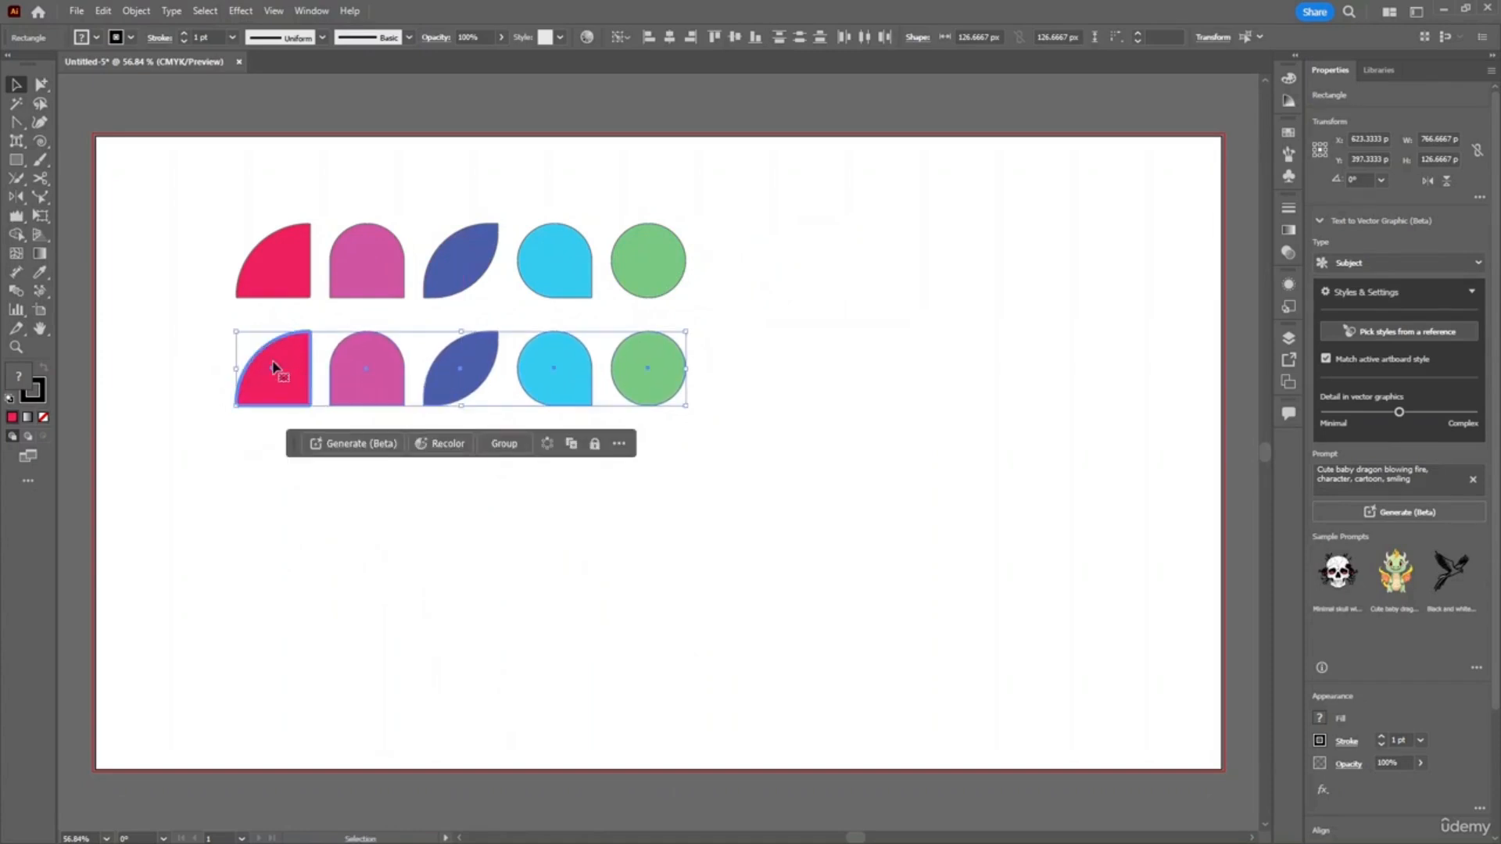
{"action": "left_click_drag", "start_coordinate": [277, 373], "coordinate": [282, 393]}
- Isolate the copied red quarter circle and try to adjust its corner rounding
{"action": "double_click", "coordinate": [279, 386]}
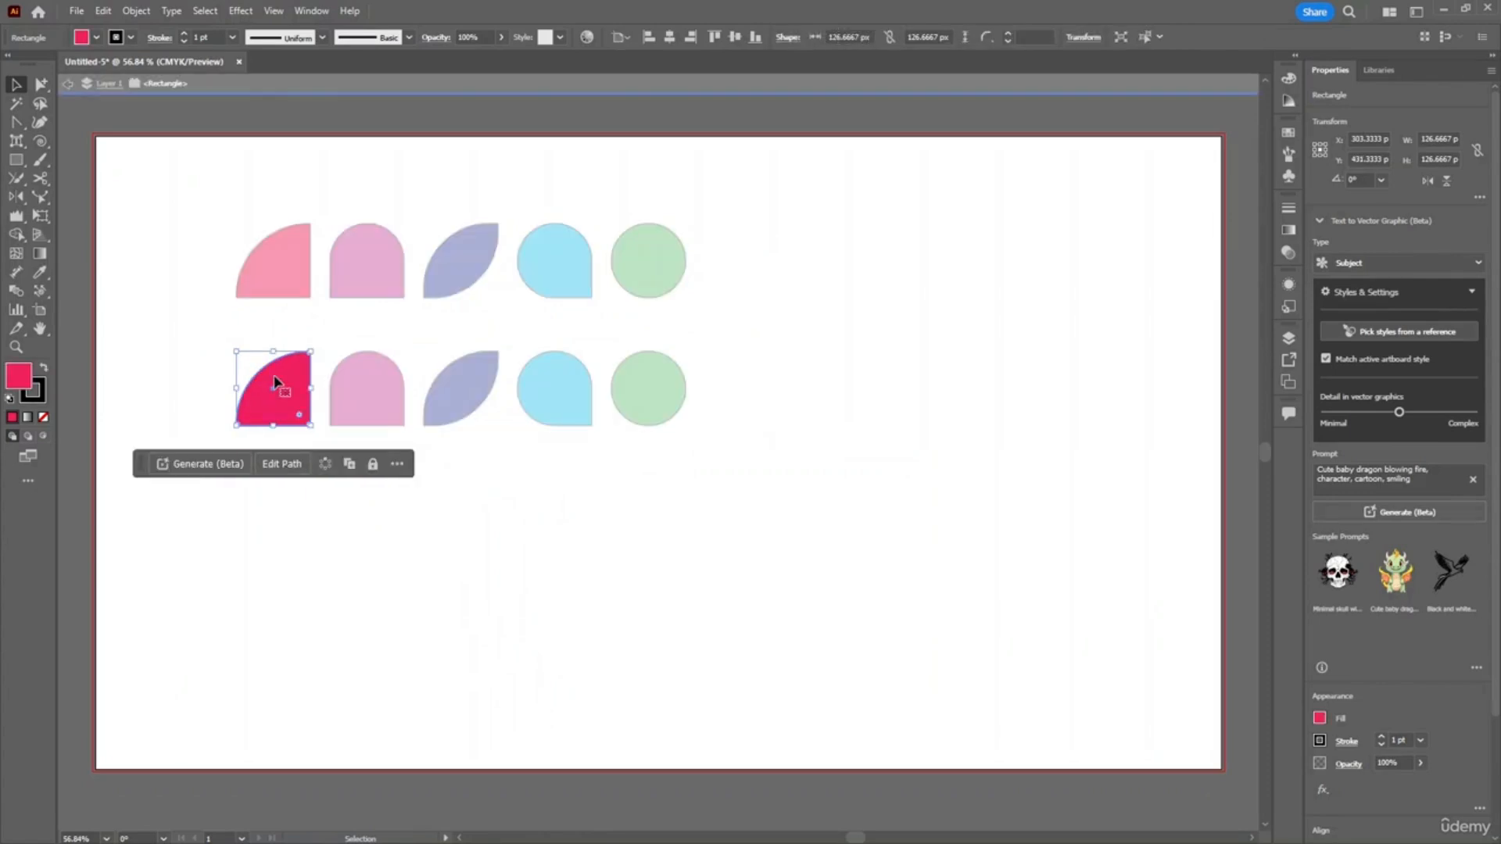
{"action": "left_click_drag", "start_coordinate": [300, 416], "coordinate": [271, 393]}
{"action": "left_click", "coordinate": [241, 359]}
{"action": "mouse_move", "coordinate": [277, 376]}
{"action": "left_mouse_down"}
{"action": "mouse_move", "coordinate": [247, 345]}
{"action": "mouse_move", "coordinate": [279, 377]}
{"action": "left_mouse_up"}
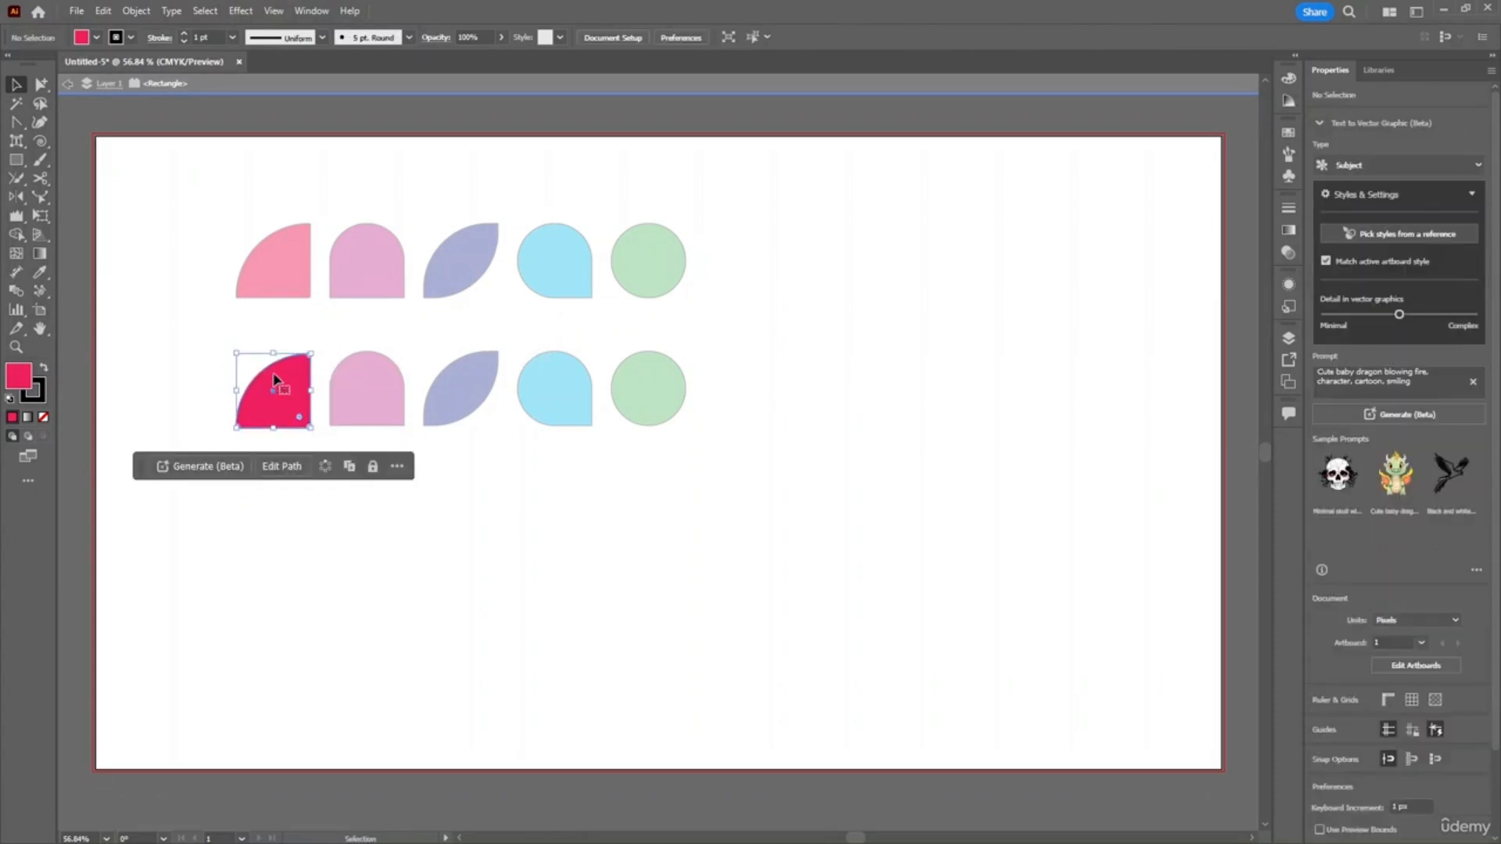
{"action": "left_click", "coordinate": [670, 449]}
{"action": "left_click", "coordinate": [307, 404]}
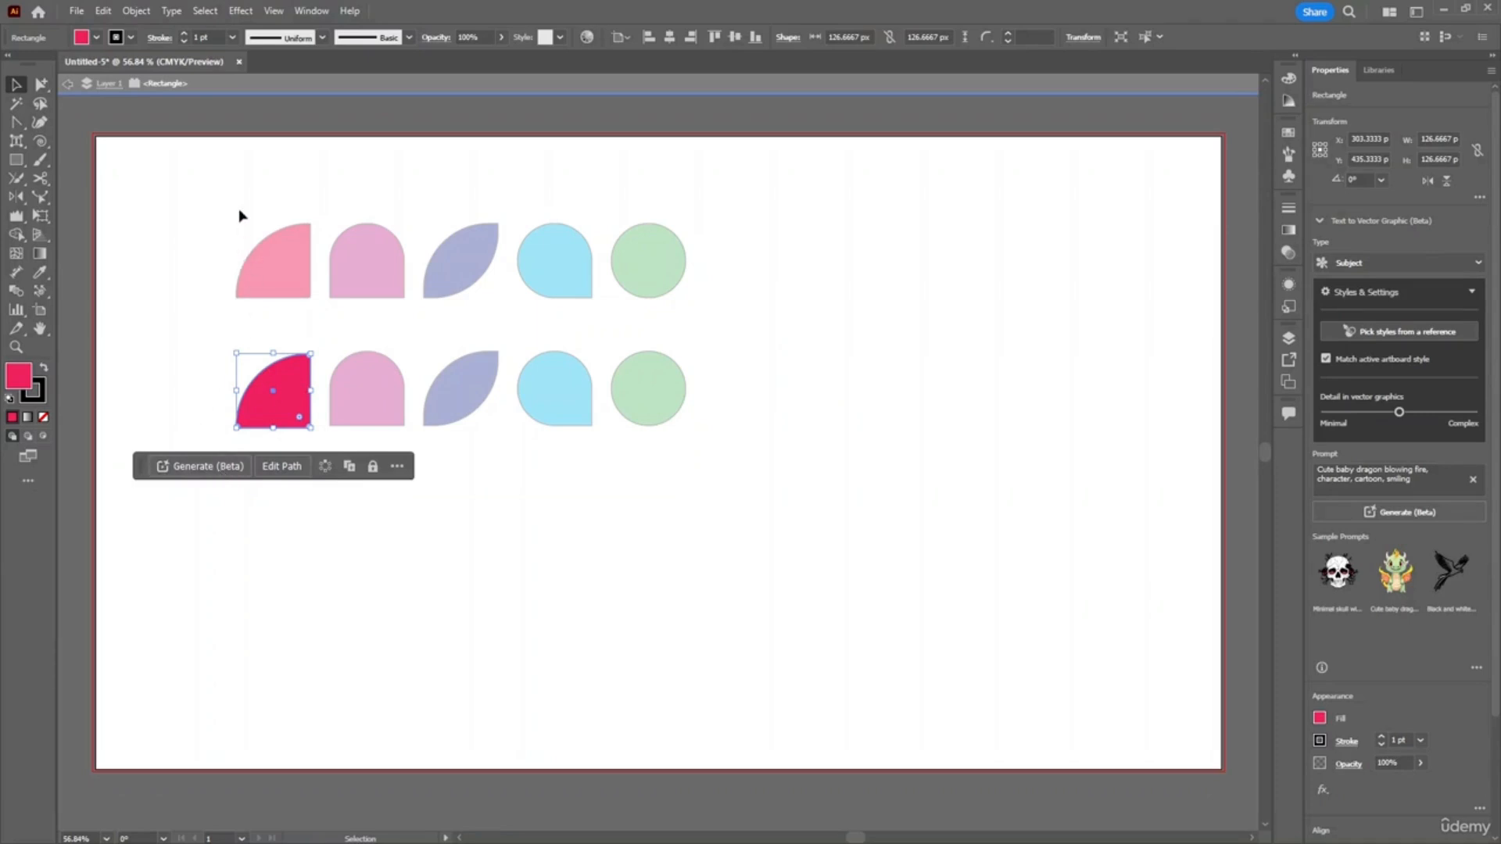
- Leave isolation mode and delete the duplicated row of five shapes
{"action": "left_click_drag", "start_coordinate": [238, 211], "coordinate": [721, 322]}
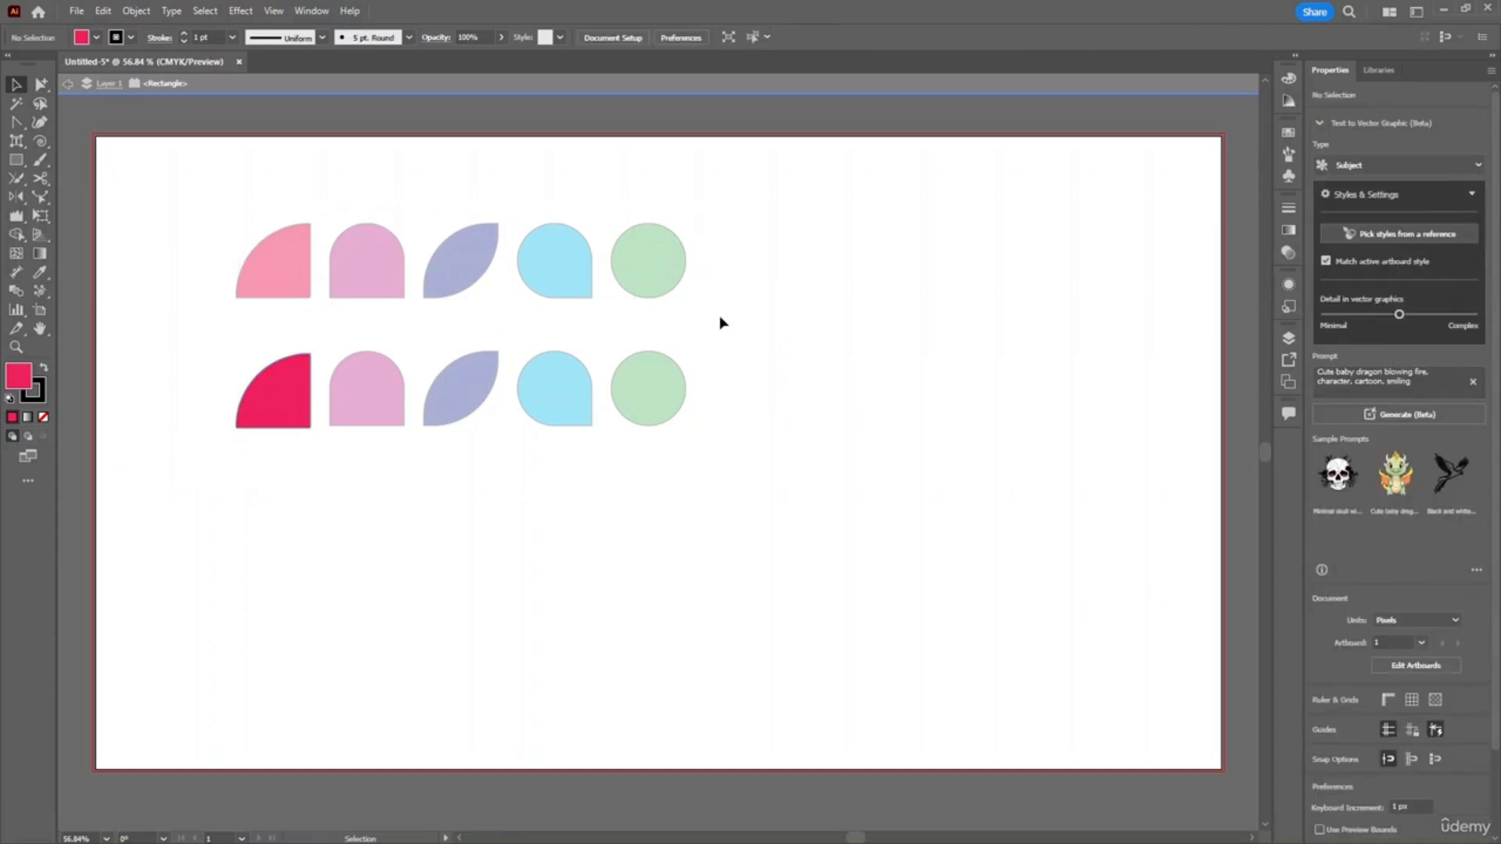
{"action": "double_click", "coordinate": [306, 280]}
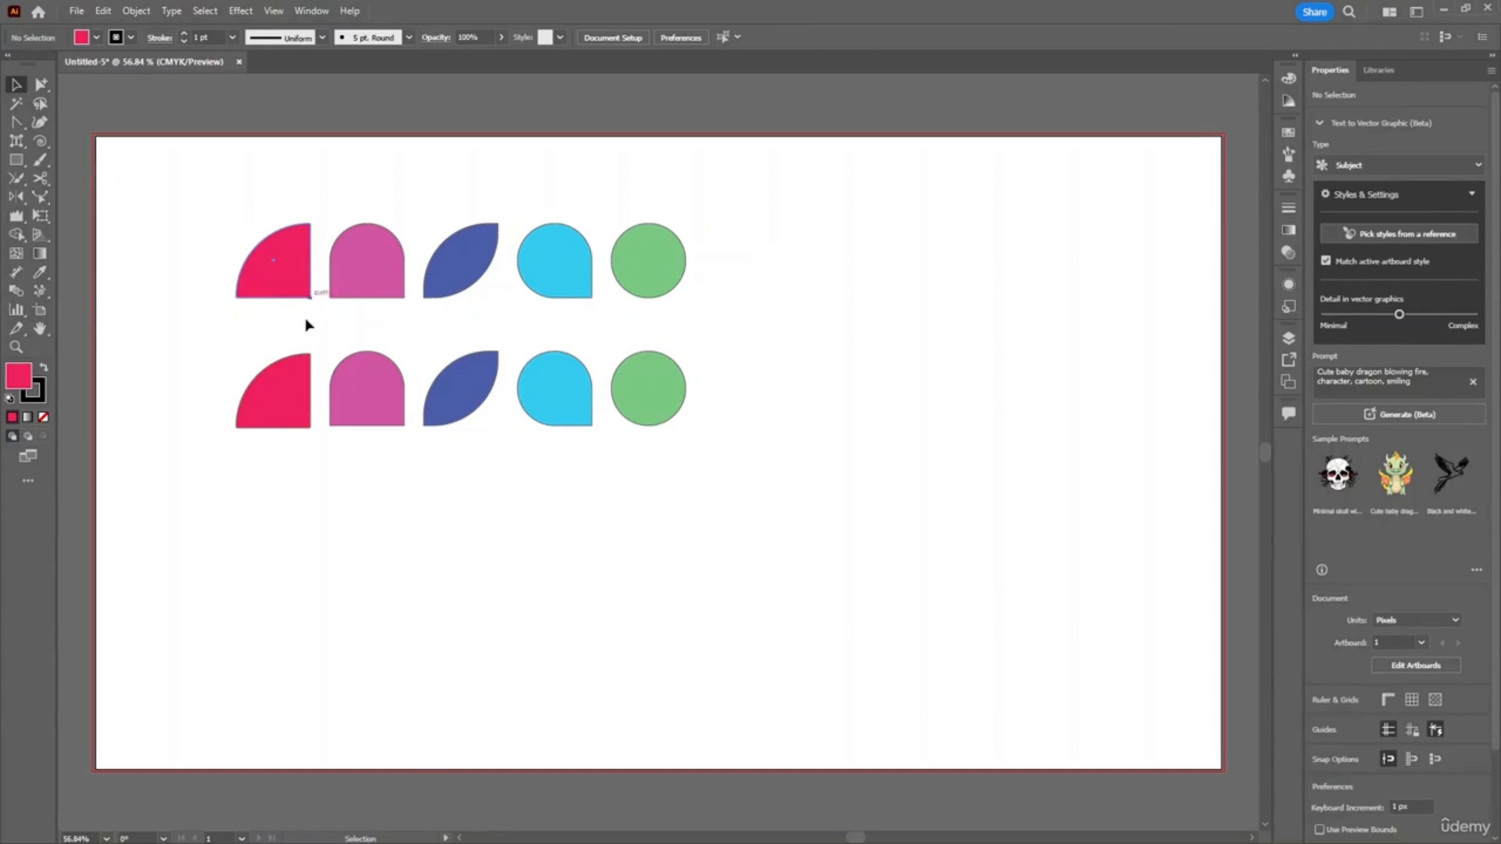
{"action": "left_click_drag", "start_coordinate": [227, 345], "coordinate": [763, 438]}
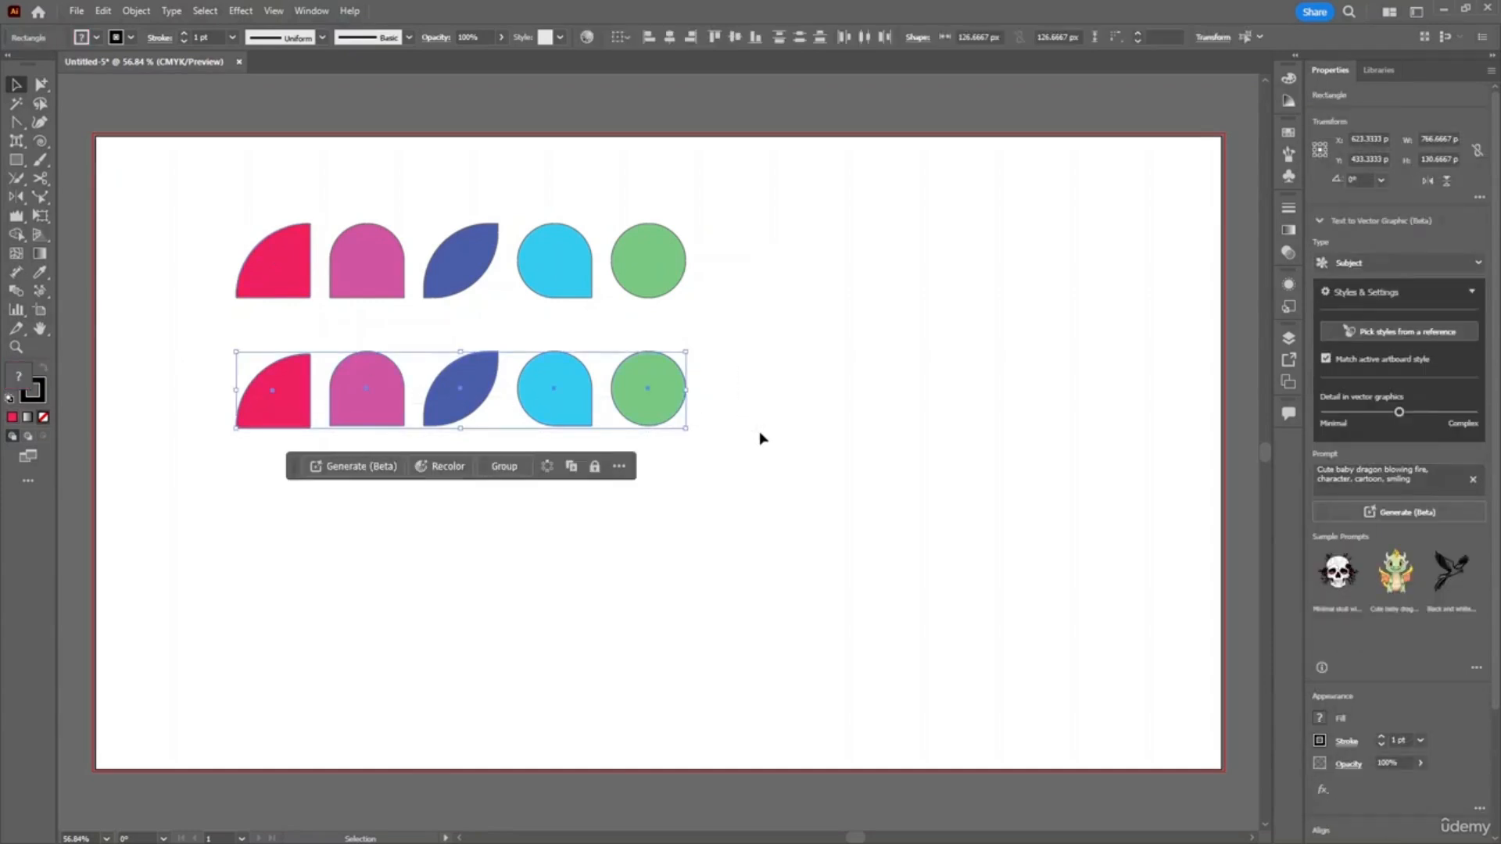
{"action": "key", "text": "Delete"}
- Draw a red square of about 148 px below the row of coloured shapes
{"action": "left_click", "coordinate": [16, 159]}
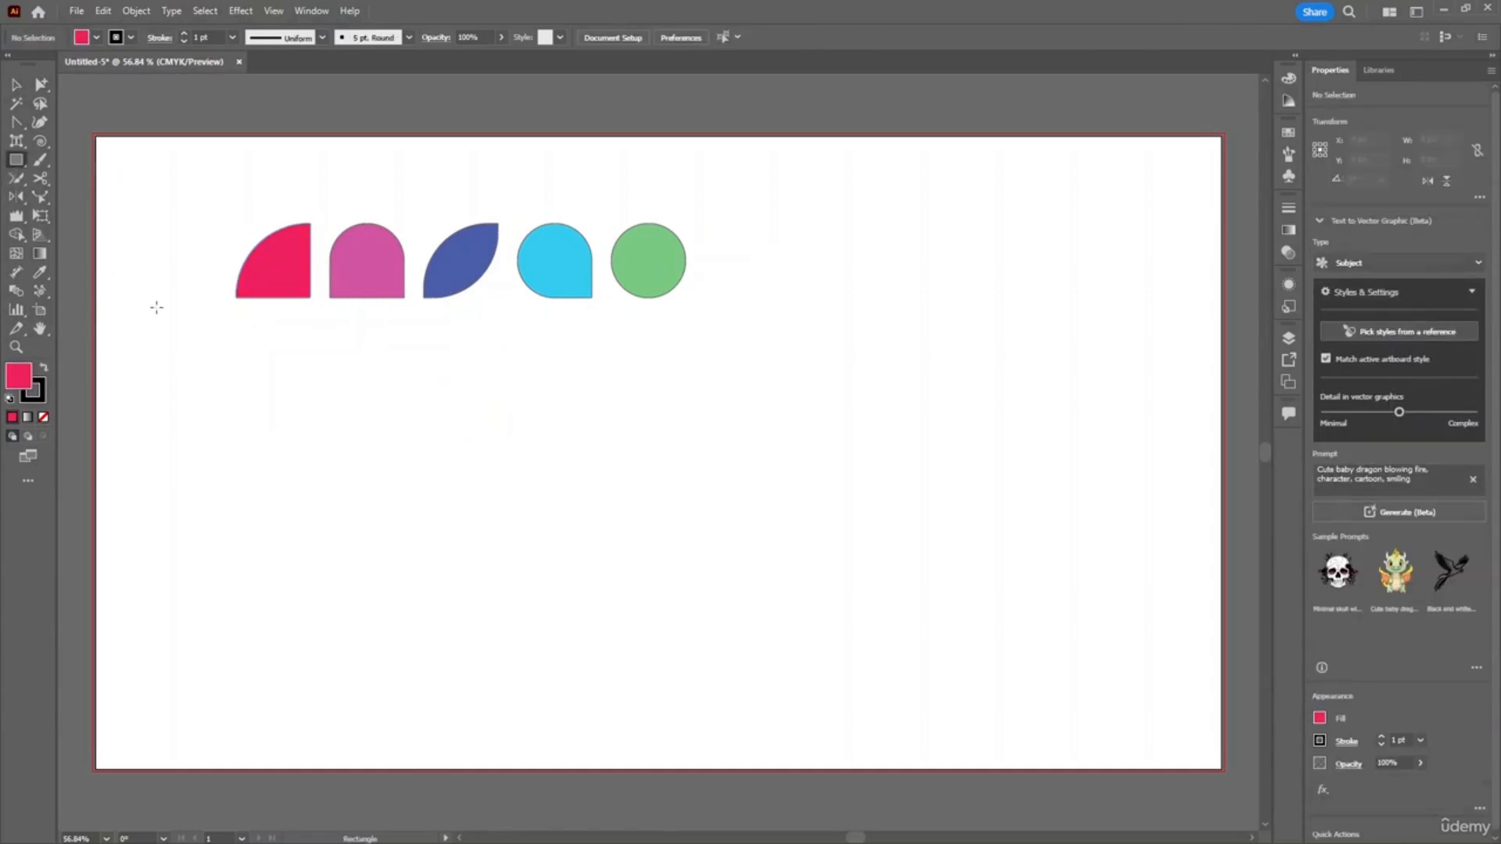
{"action": "left_click_drag", "start_coordinate": [214, 330], "coordinate": [303, 401]}
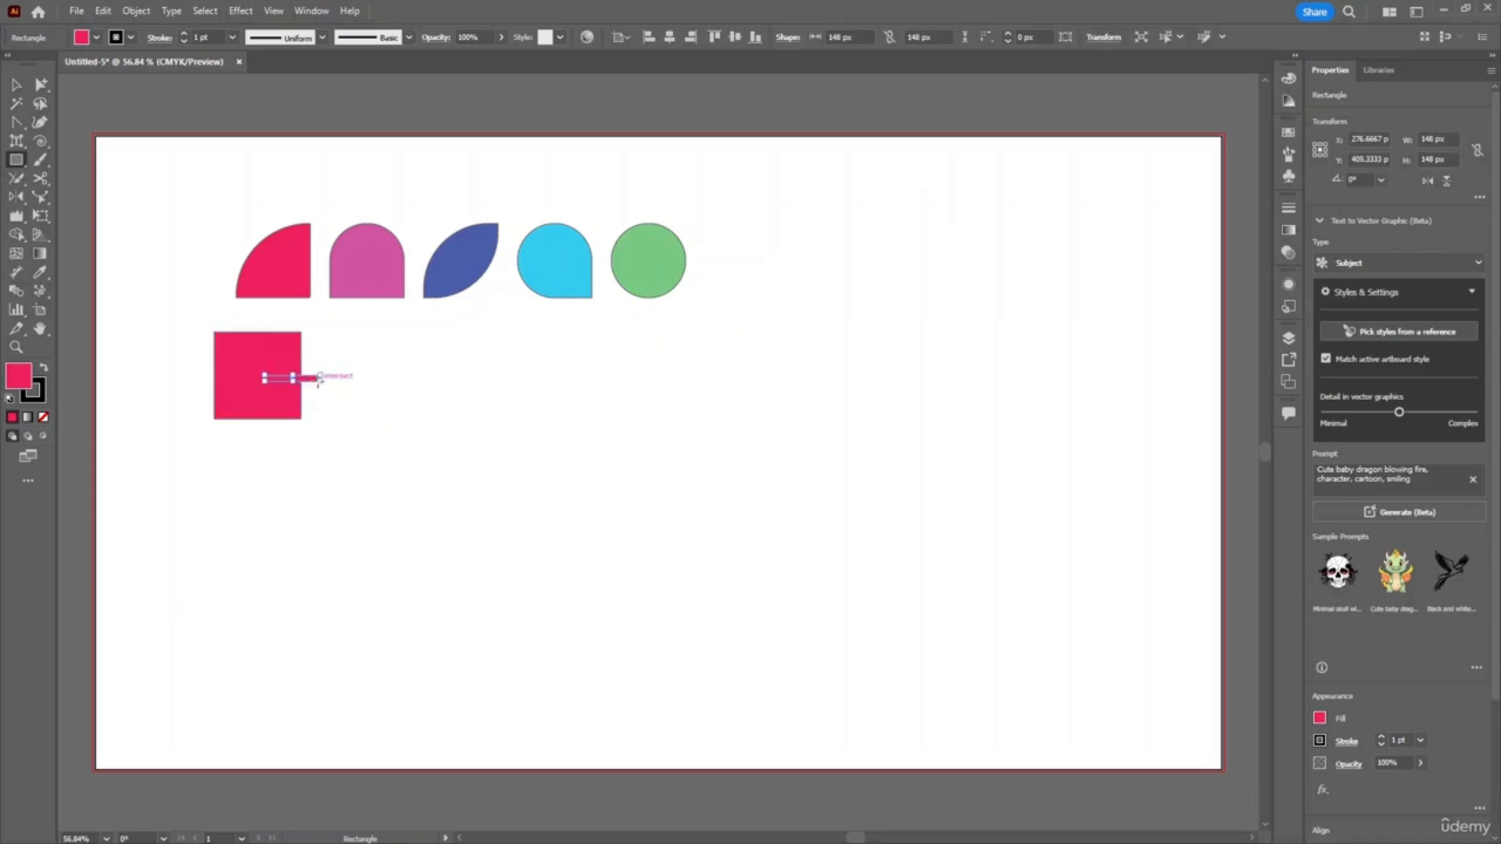
{"action": "key", "text": "v"}
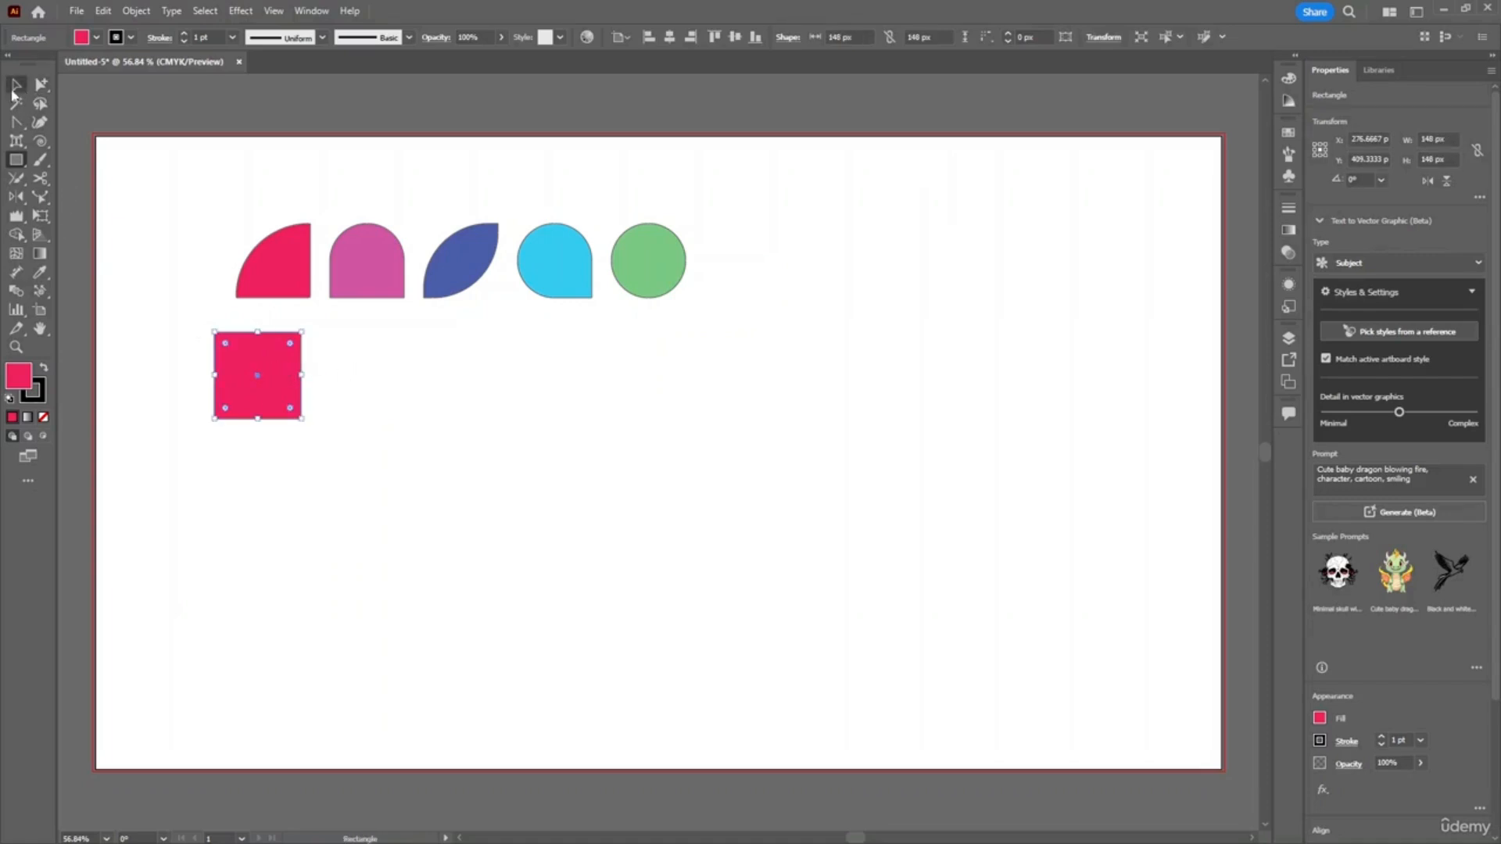
- Line up the new square with the row's left edge and copy it rightwards into five evenly spaced squares
{"action": "left_click_drag", "start_coordinate": [249, 357], "coordinate": [391, 373]}
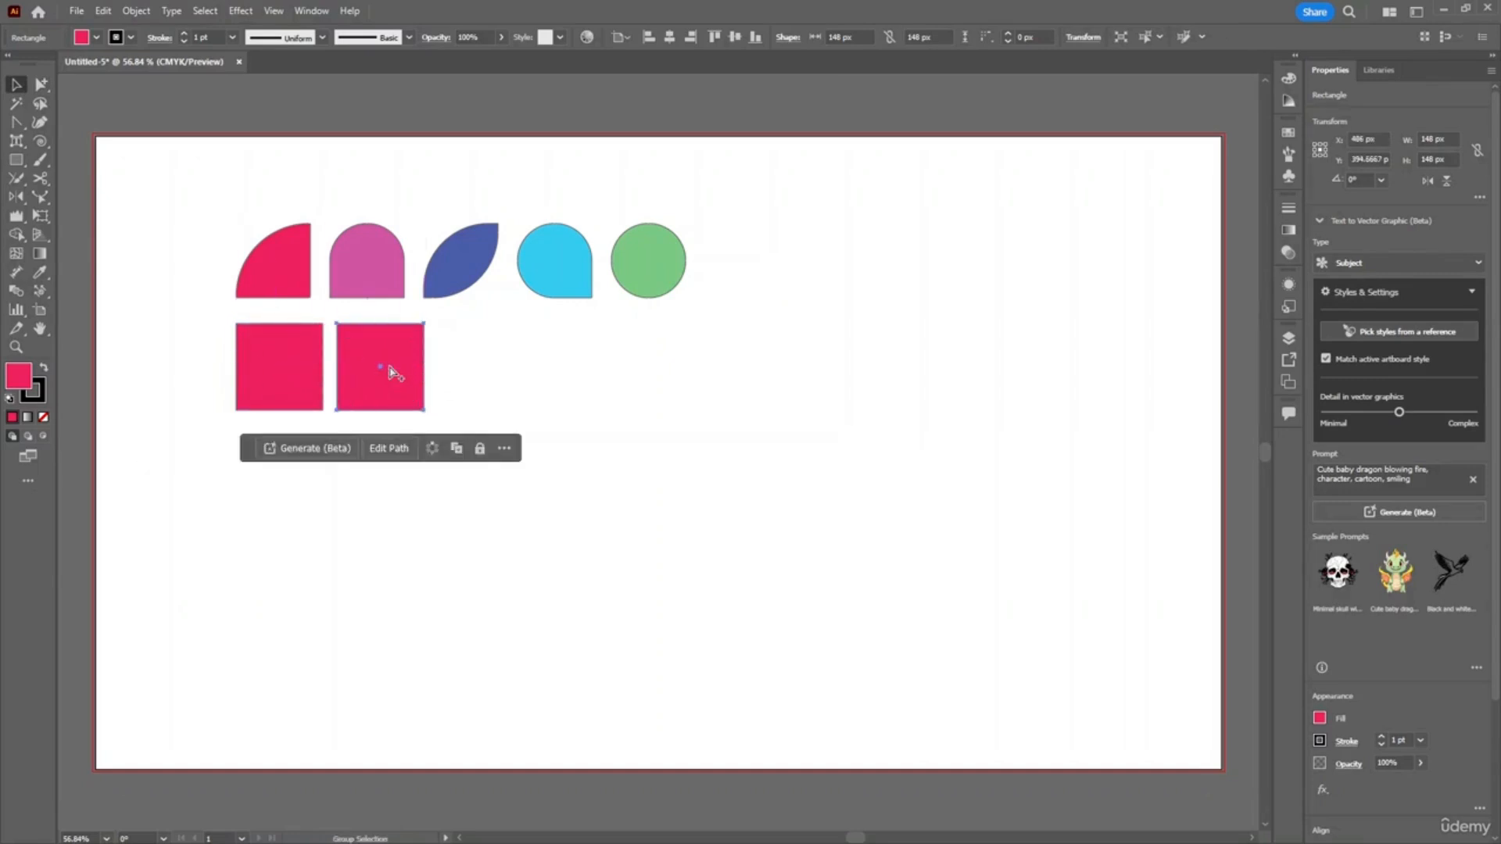
{"action": "key", "text": "ctrl+d"}
{"action": "key", "text": "ctrl+d"}
{"action": "key", "text": "ctrl+d"}
{"action": "left_click", "coordinate": [1011, 391]}
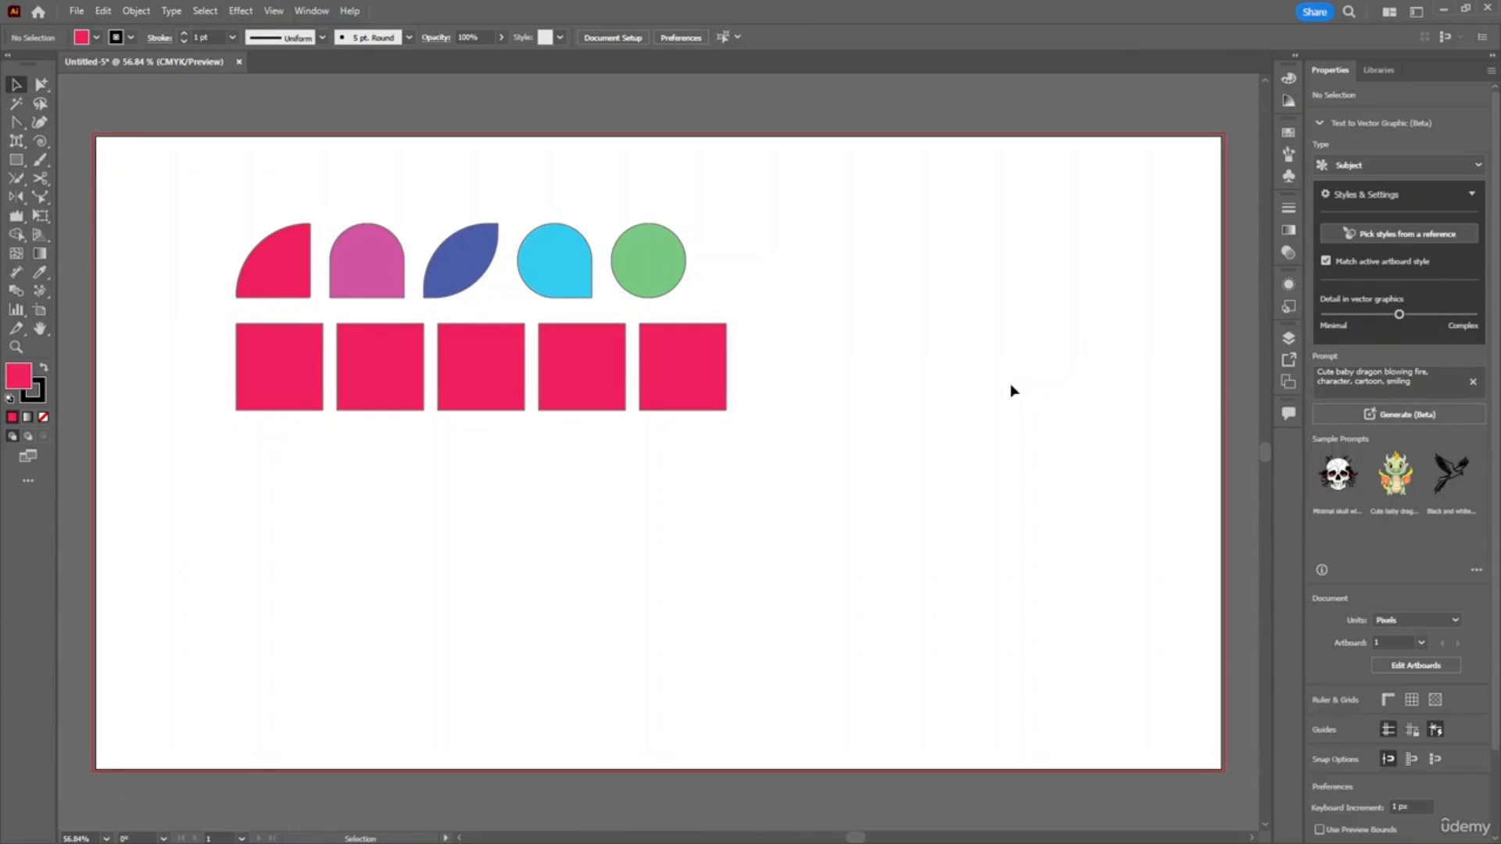
- Try rounding all four corners of the first red square together to 74 px and return them to sharp corners
{"action": "left_click", "coordinate": [295, 352]}
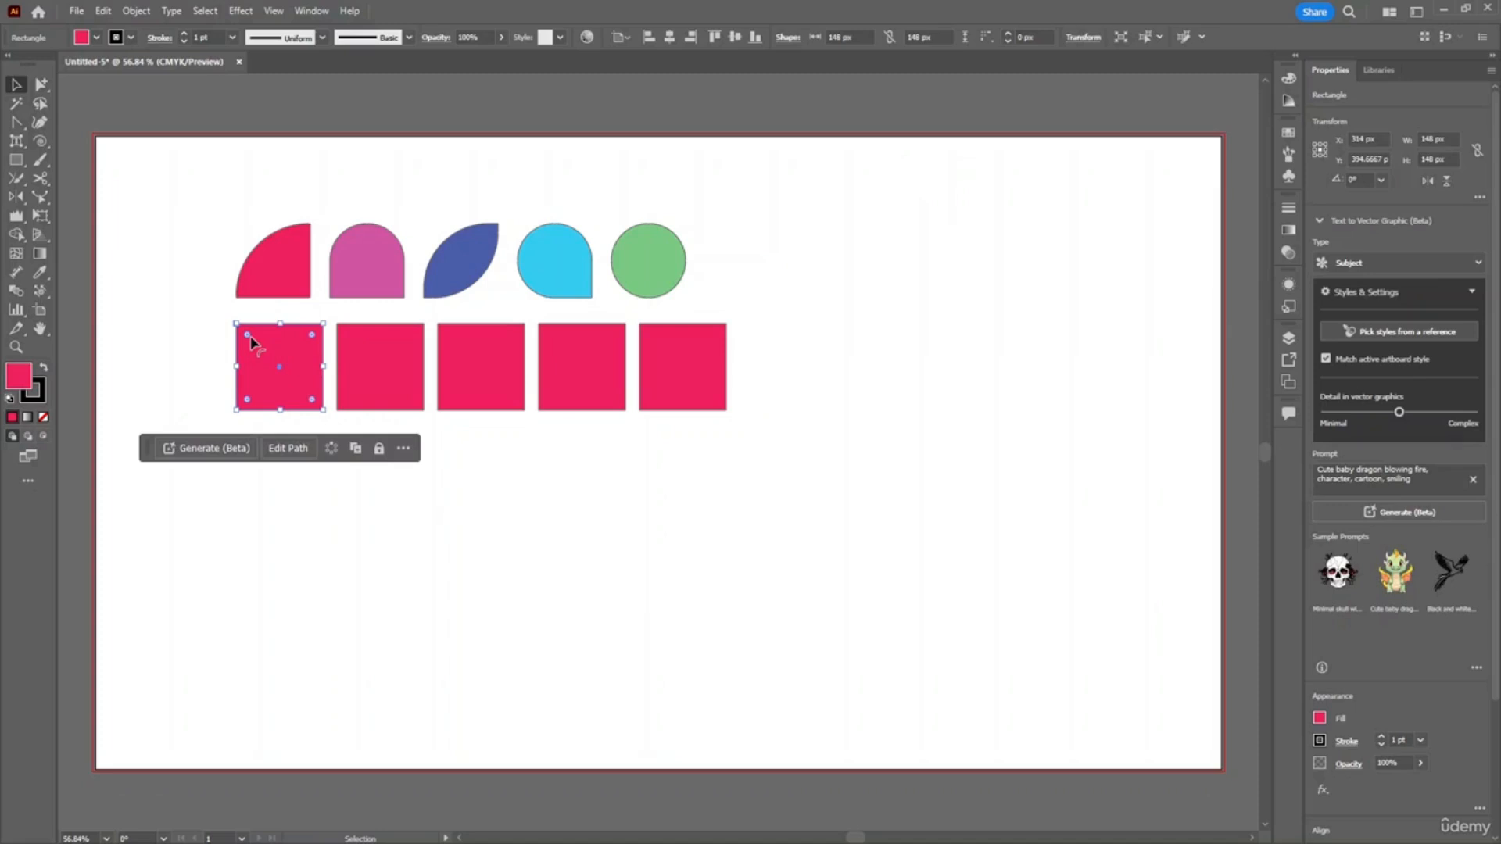
{"action": "left_click_drag", "start_coordinate": [250, 335], "coordinate": [293, 369]}
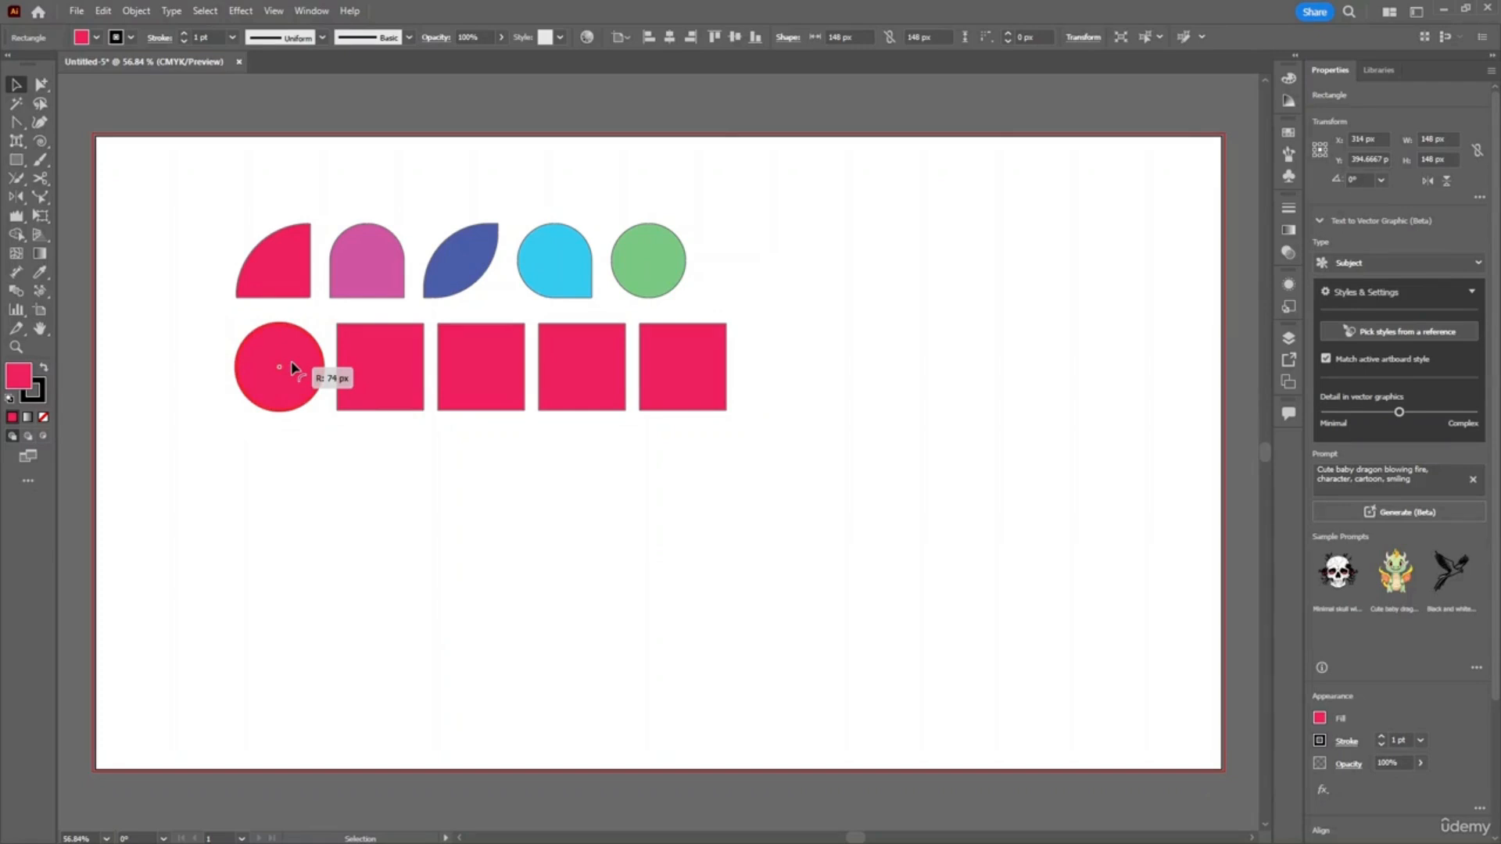
{"action": "left_click_drag", "start_coordinate": [291, 363], "coordinate": [186, 321]}
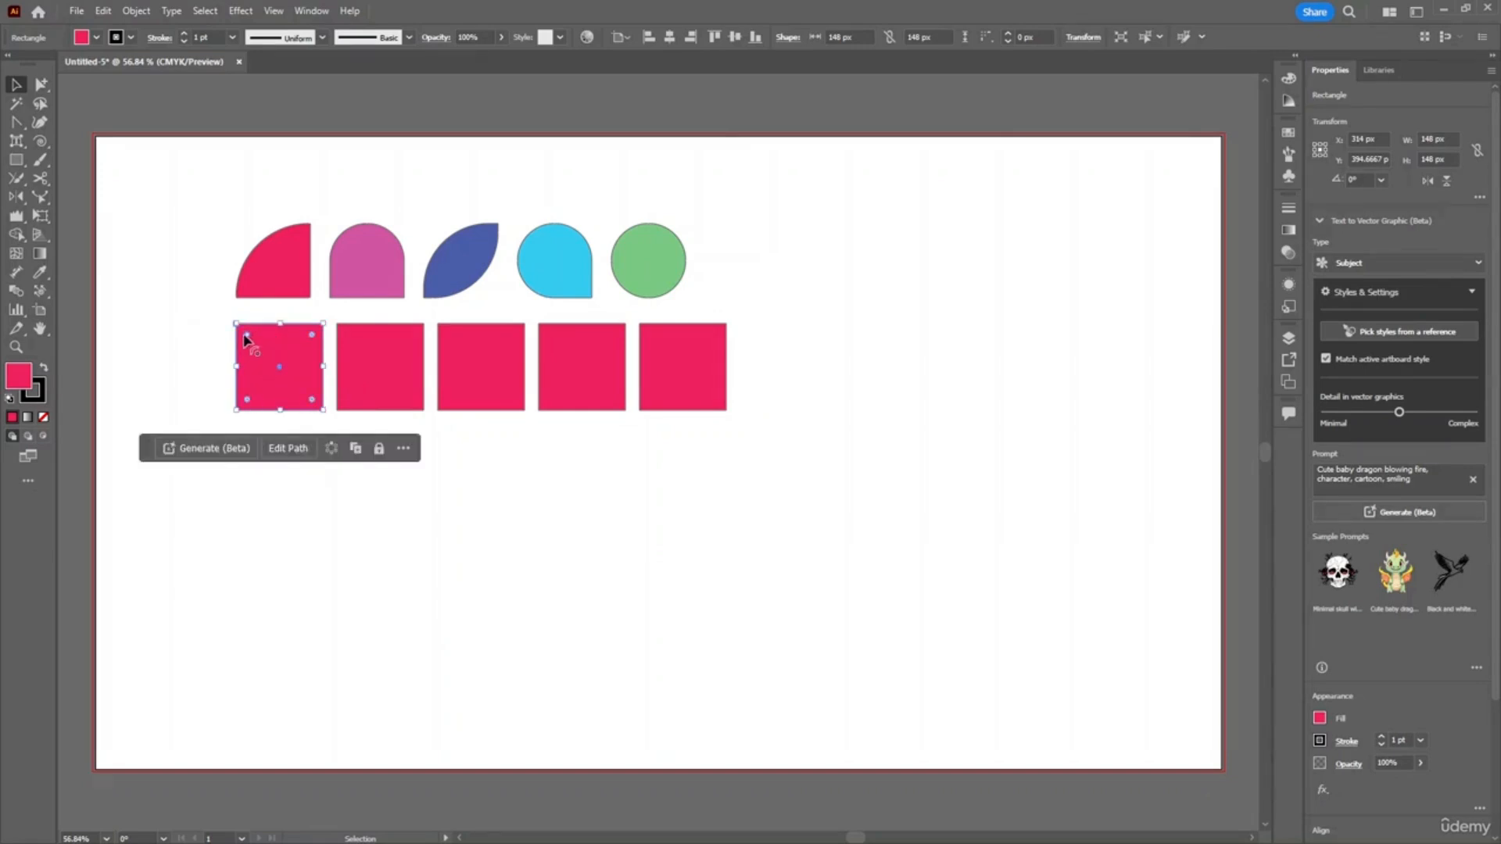
- Look through the Transform, Align and Pathfinder options for the first red square and rotate it 3°
{"action": "key", "text": "shift+F8"}
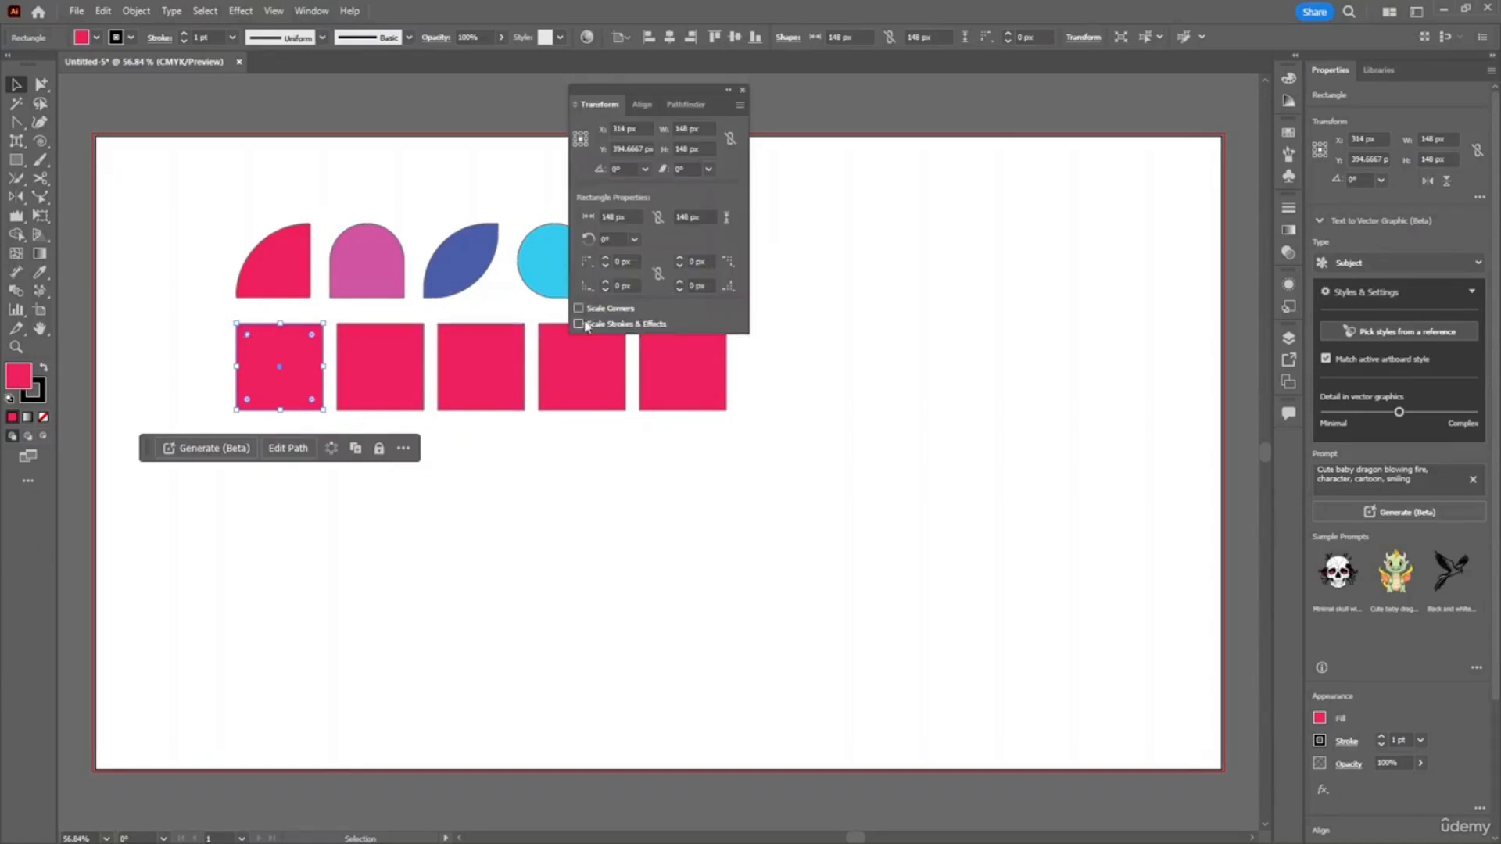
{"action": "left_click", "coordinate": [639, 104]}
{"action": "left_click", "coordinate": [681, 104]}
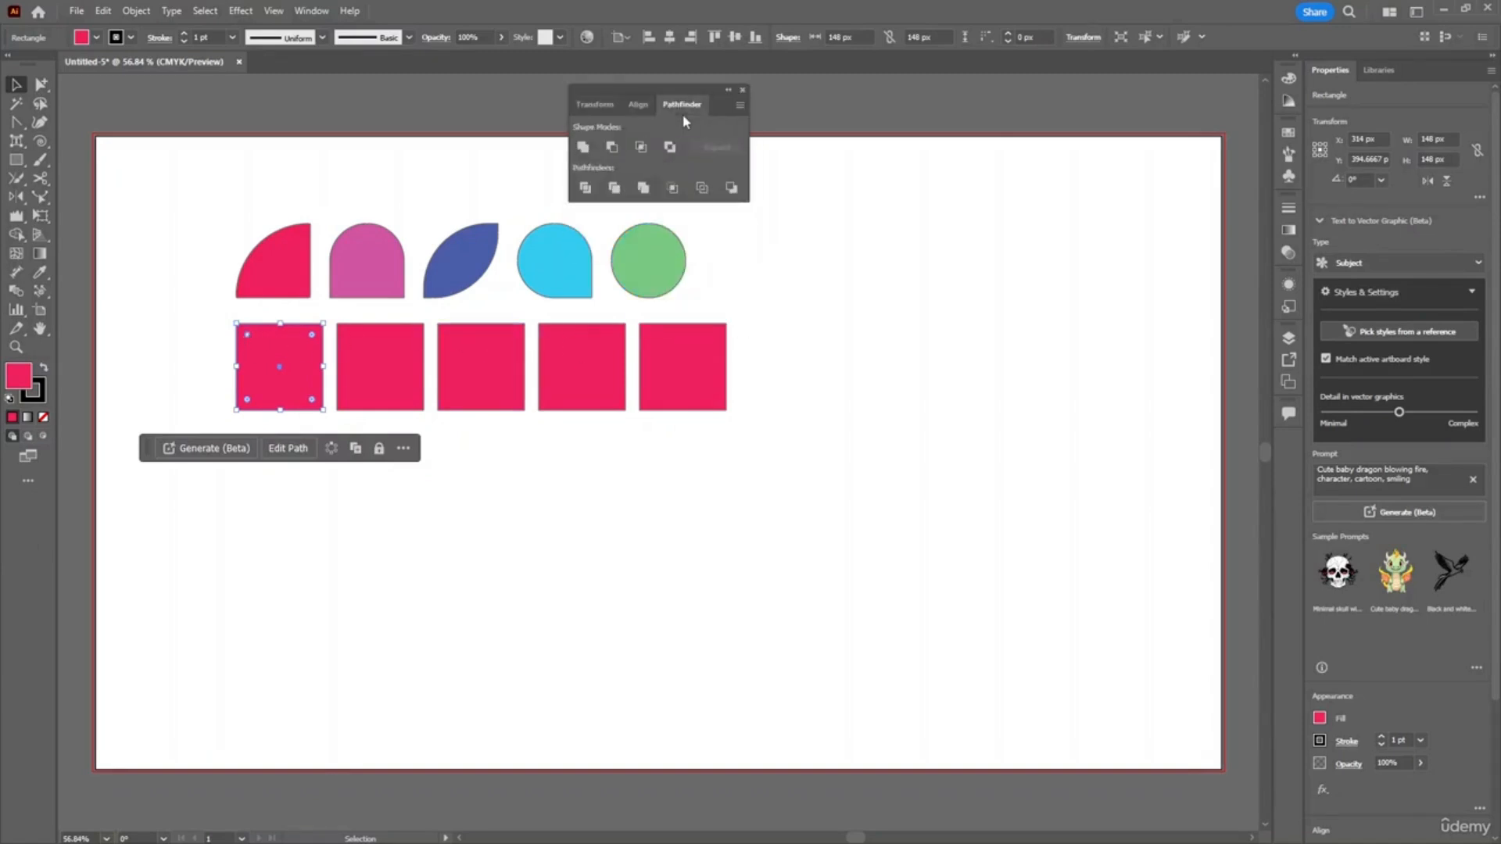
{"action": "left_click", "coordinate": [605, 105]}
{"action": "scroll", "coordinate": [631, 171], "scroll_direction": "up", "scroll_amount": 3}
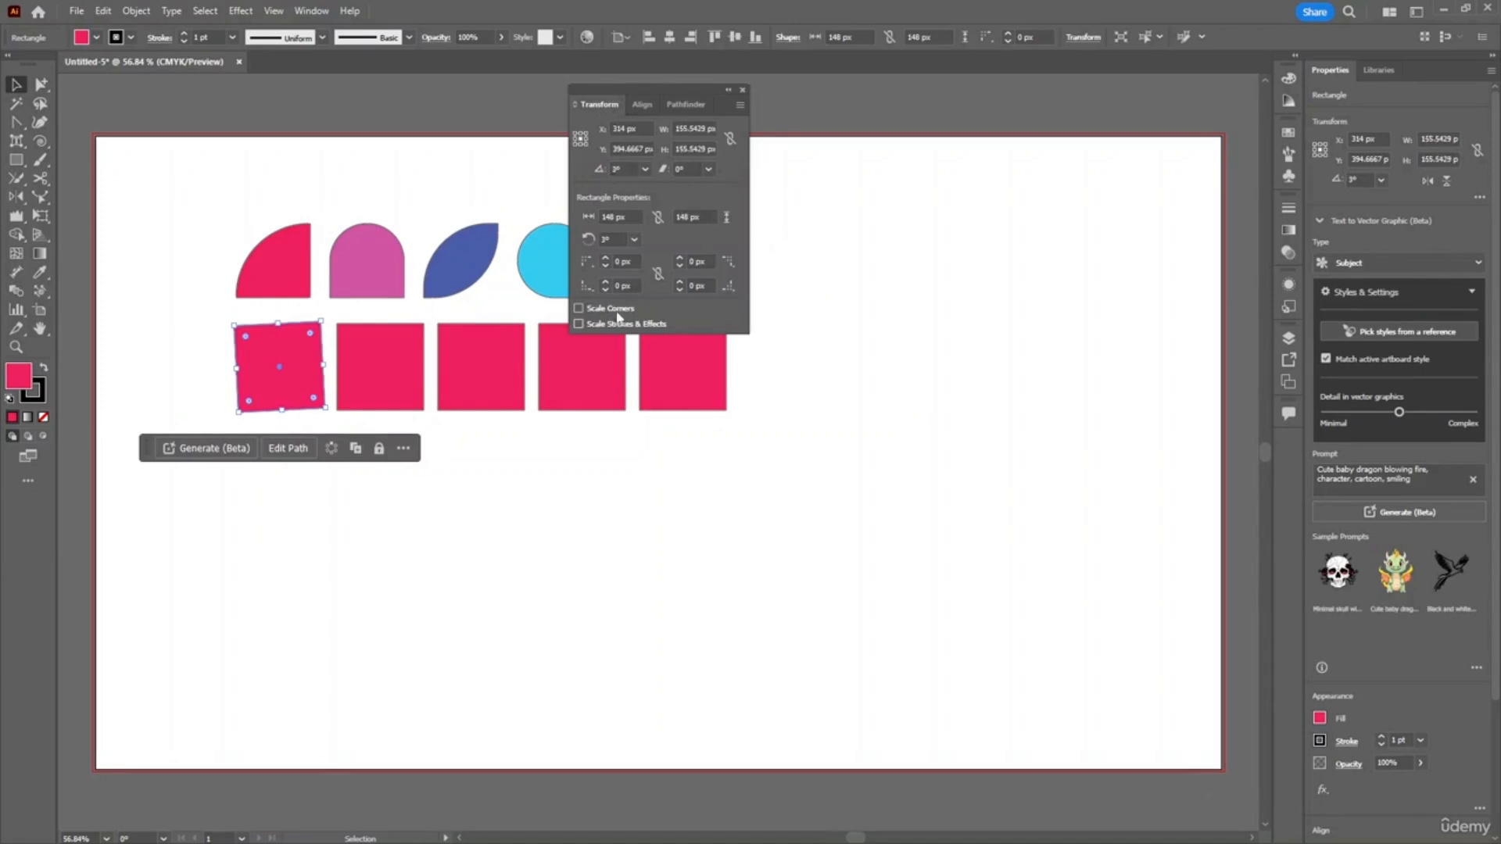
{"action": "left_click", "coordinate": [743, 91]}
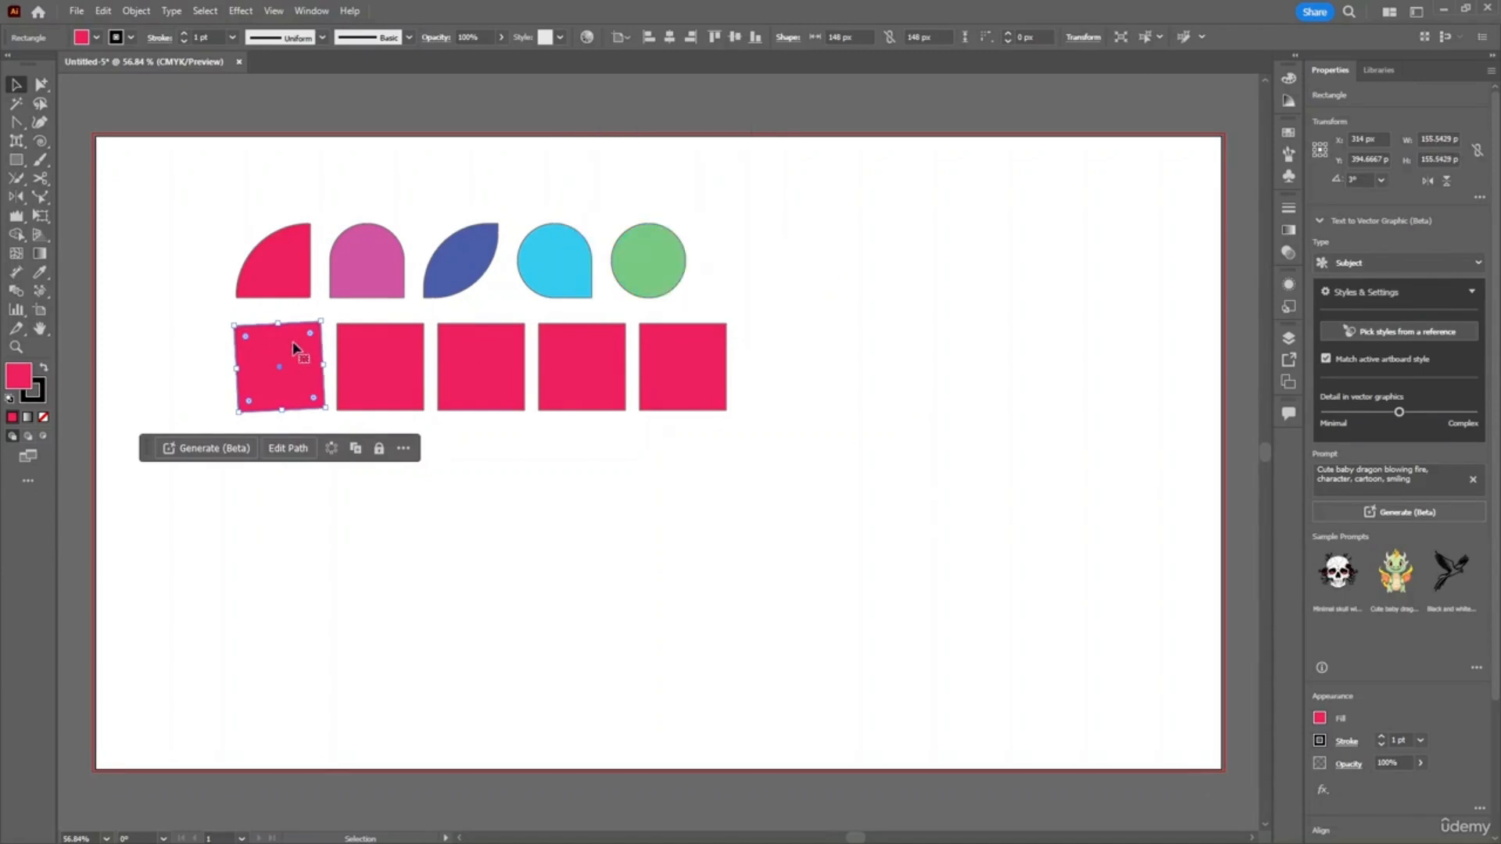
- Undo the rotation of the first red square
{"action": "key", "text": "ctrl+z"}
{"action": "key", "text": "ctrl+z"}
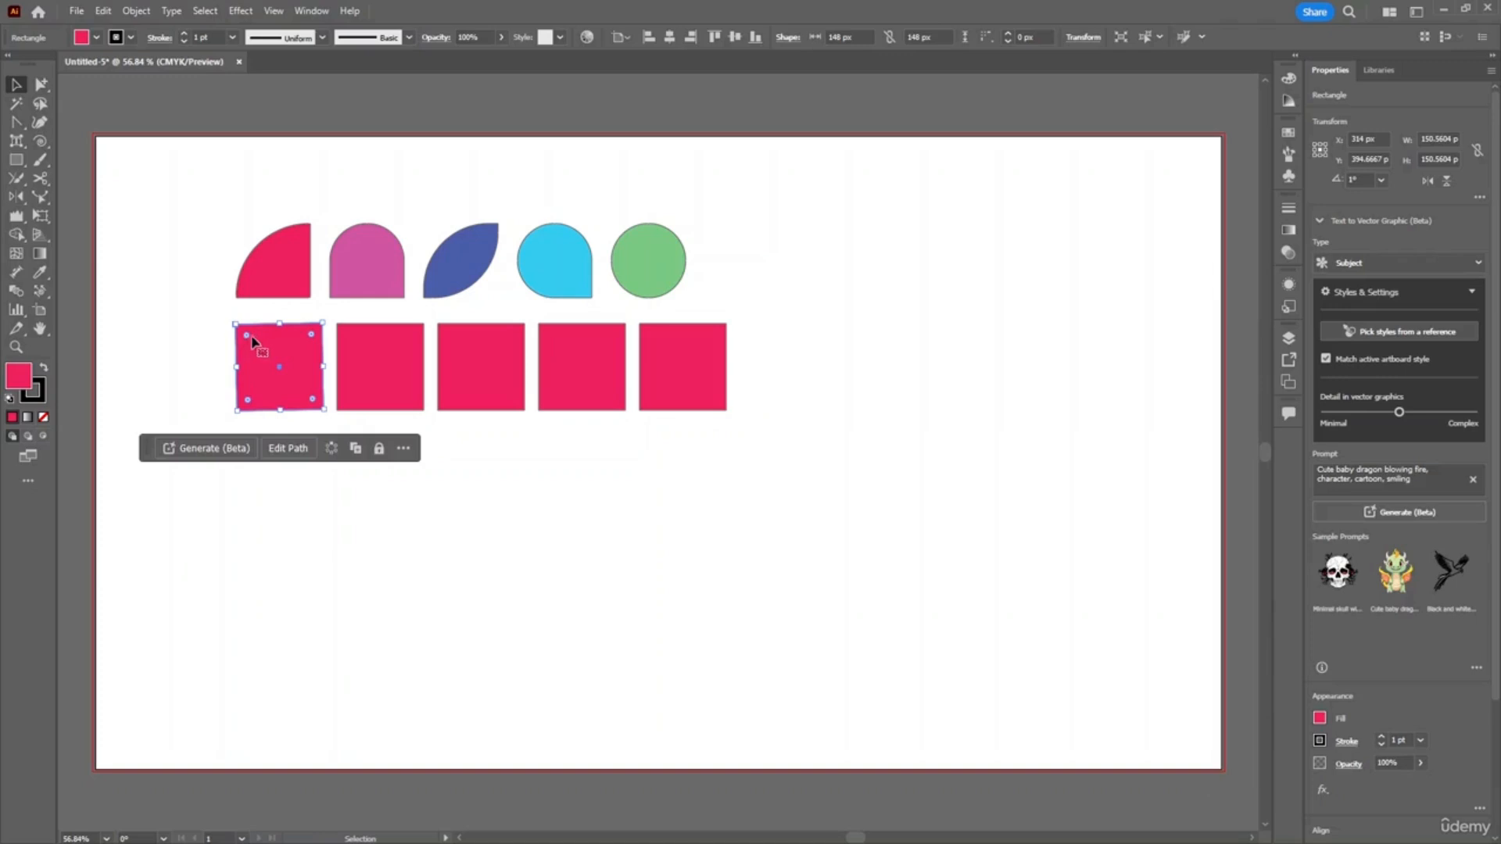
{"action": "right_click", "coordinate": [249, 342]}
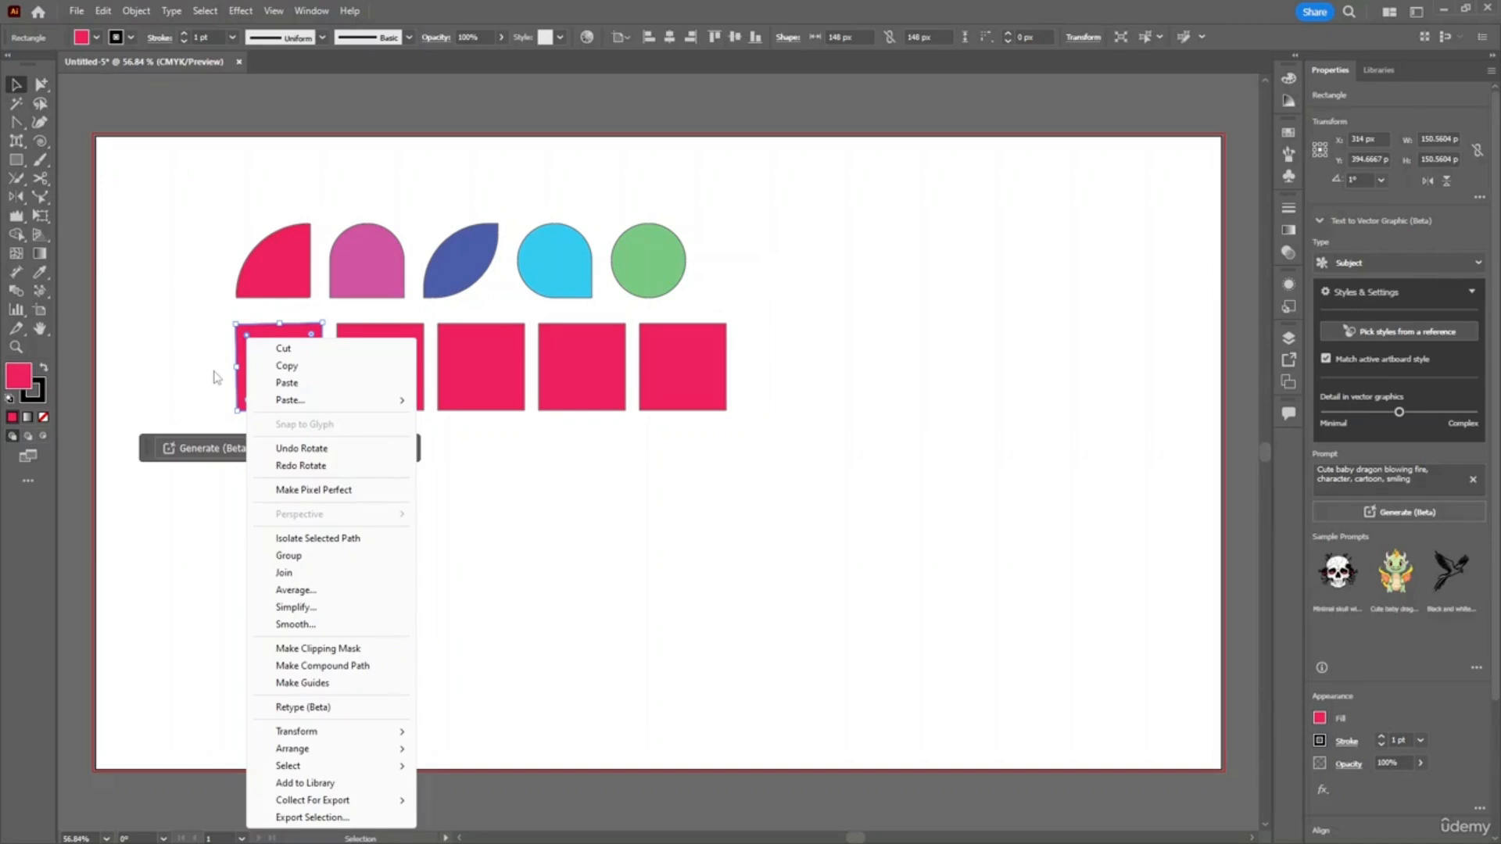
{"action": "left_click", "coordinate": [191, 507]}
{"action": "left_click", "coordinate": [272, 380]}
{"action": "key", "text": "ctrl+z"}
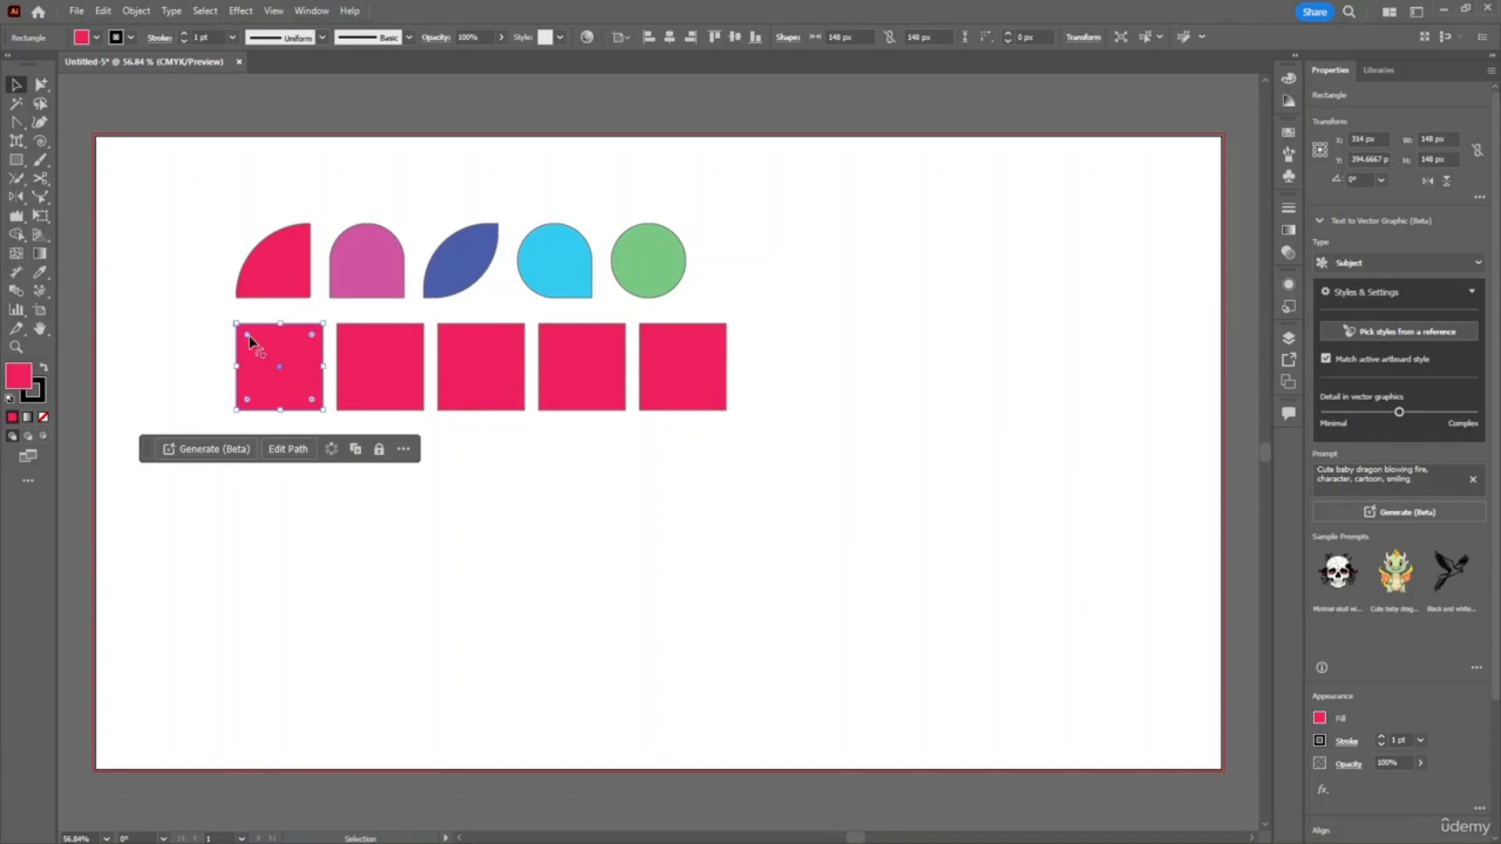
- Enable Scale Corners and Scale Strokes & Effects in the first red square's Transform properties
{"action": "right_click", "coordinate": [250, 341]}
{"action": "left_click", "coordinate": [248, 337]}
{"action": "double_click", "coordinate": [249, 337]}
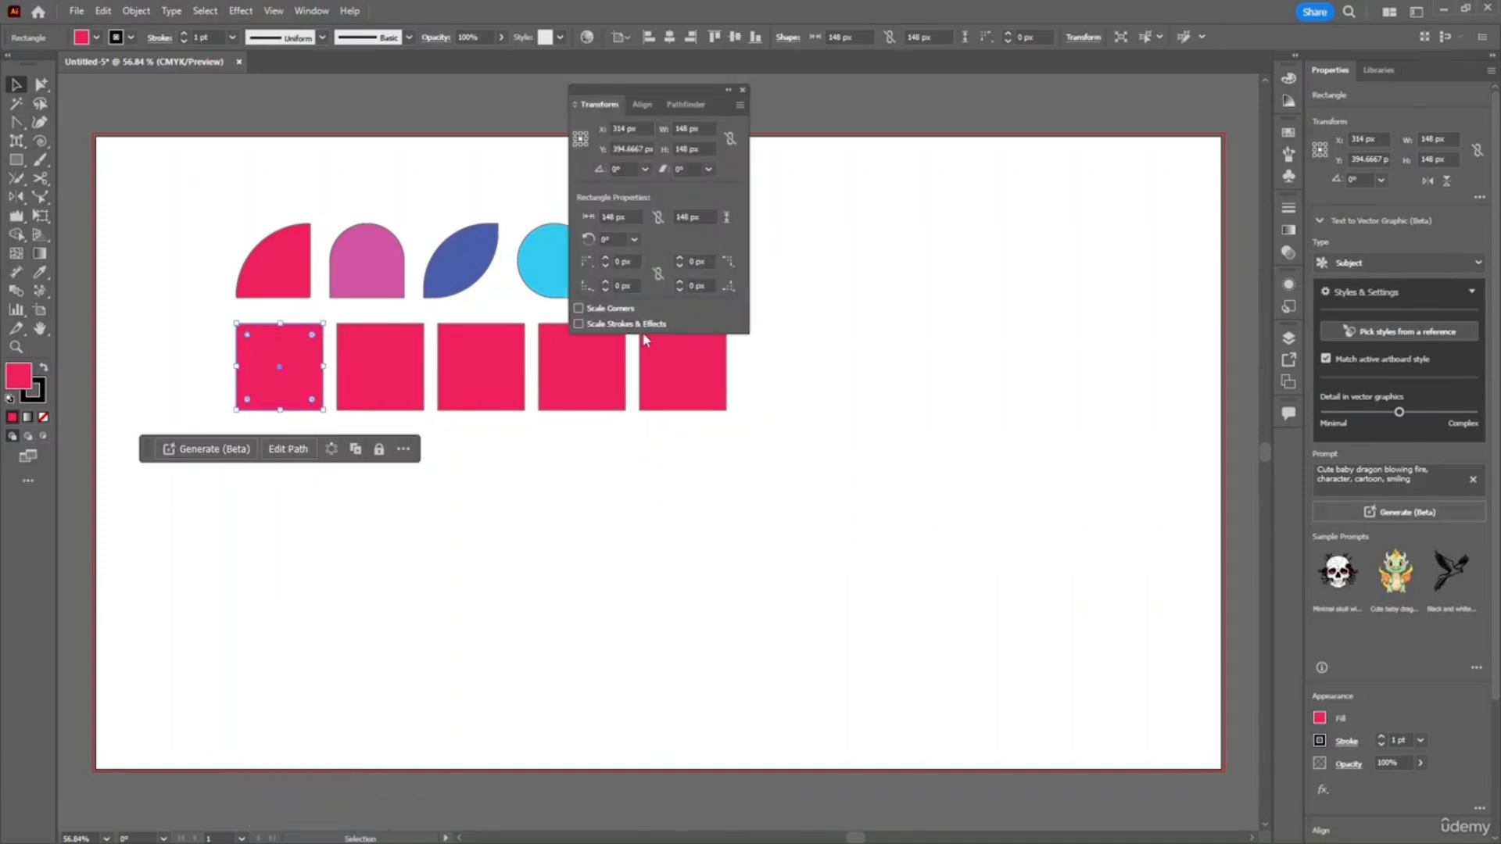
{"action": "left_click", "coordinate": [578, 309]}
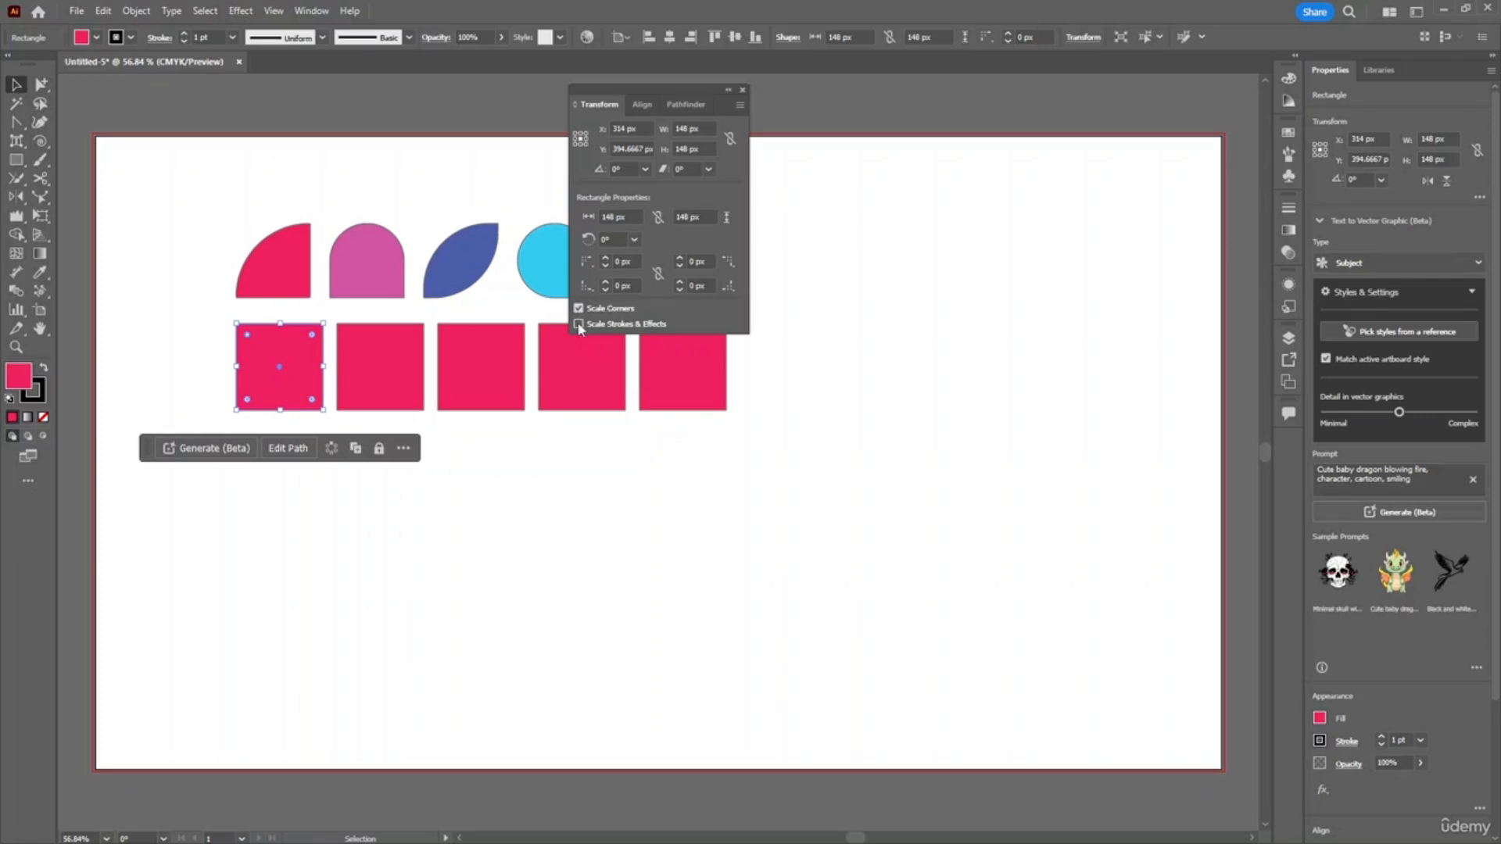
{"action": "left_click", "coordinate": [630, 325]}
{"action": "left_click", "coordinate": [743, 91]}
- Round only the upper-left corner of the first red square in the second row to a radius of about 99 px
{"action": "left_click_drag", "start_coordinate": [249, 337], "coordinate": [298, 383]}
{"action": "right_click", "coordinate": [298, 383]}
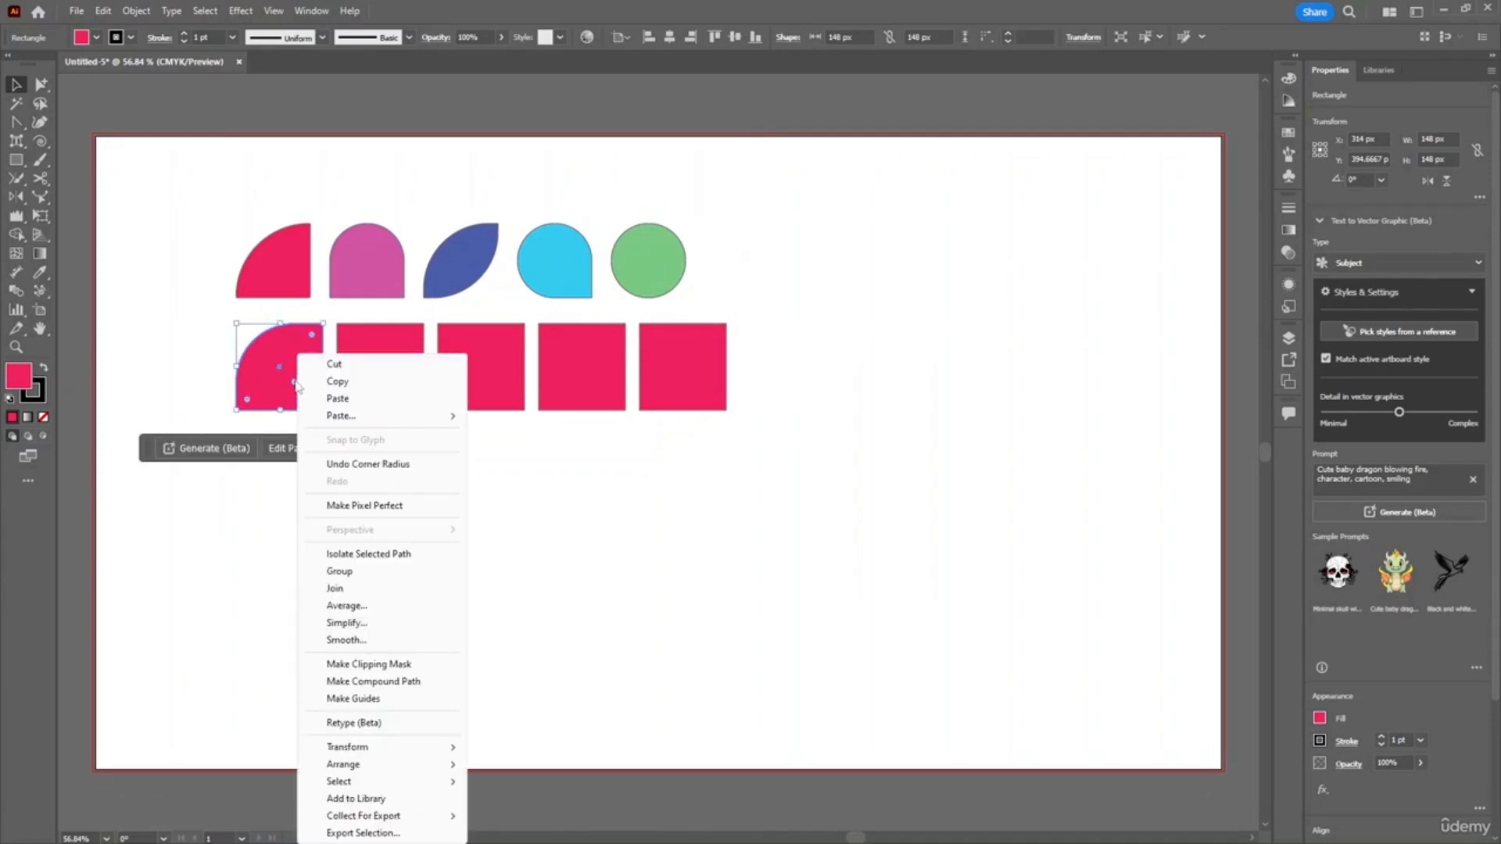
{"action": "double_click", "coordinate": [296, 382]}
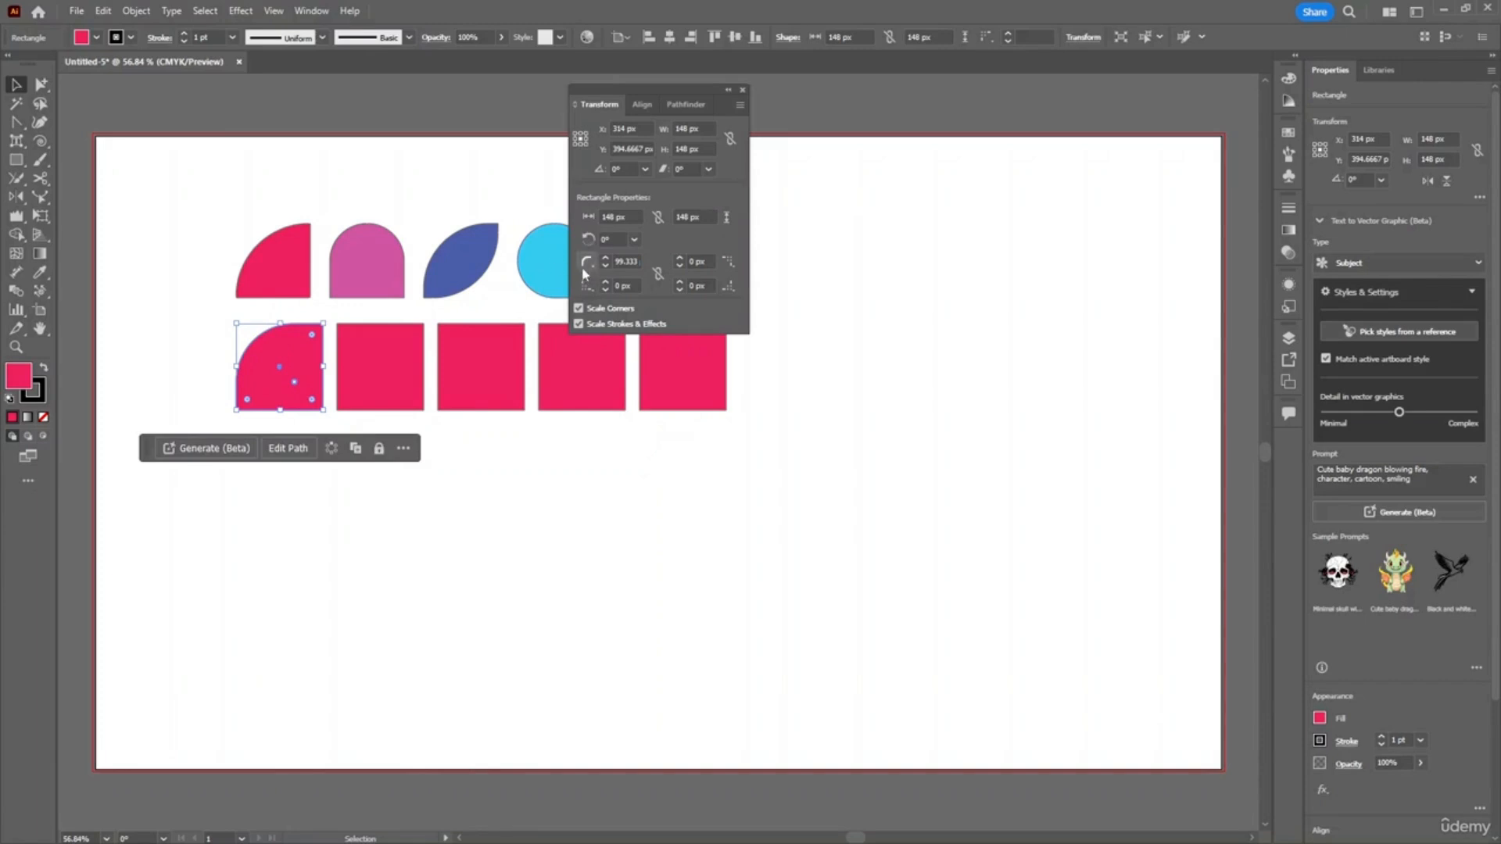
- Change the first red square's rounded corner to the inverted round type, slightly enlarge its radius, and close the Transform properties
{"action": "left_click", "coordinate": [587, 263]}
{"action": "left_click", "coordinate": [606, 281]}
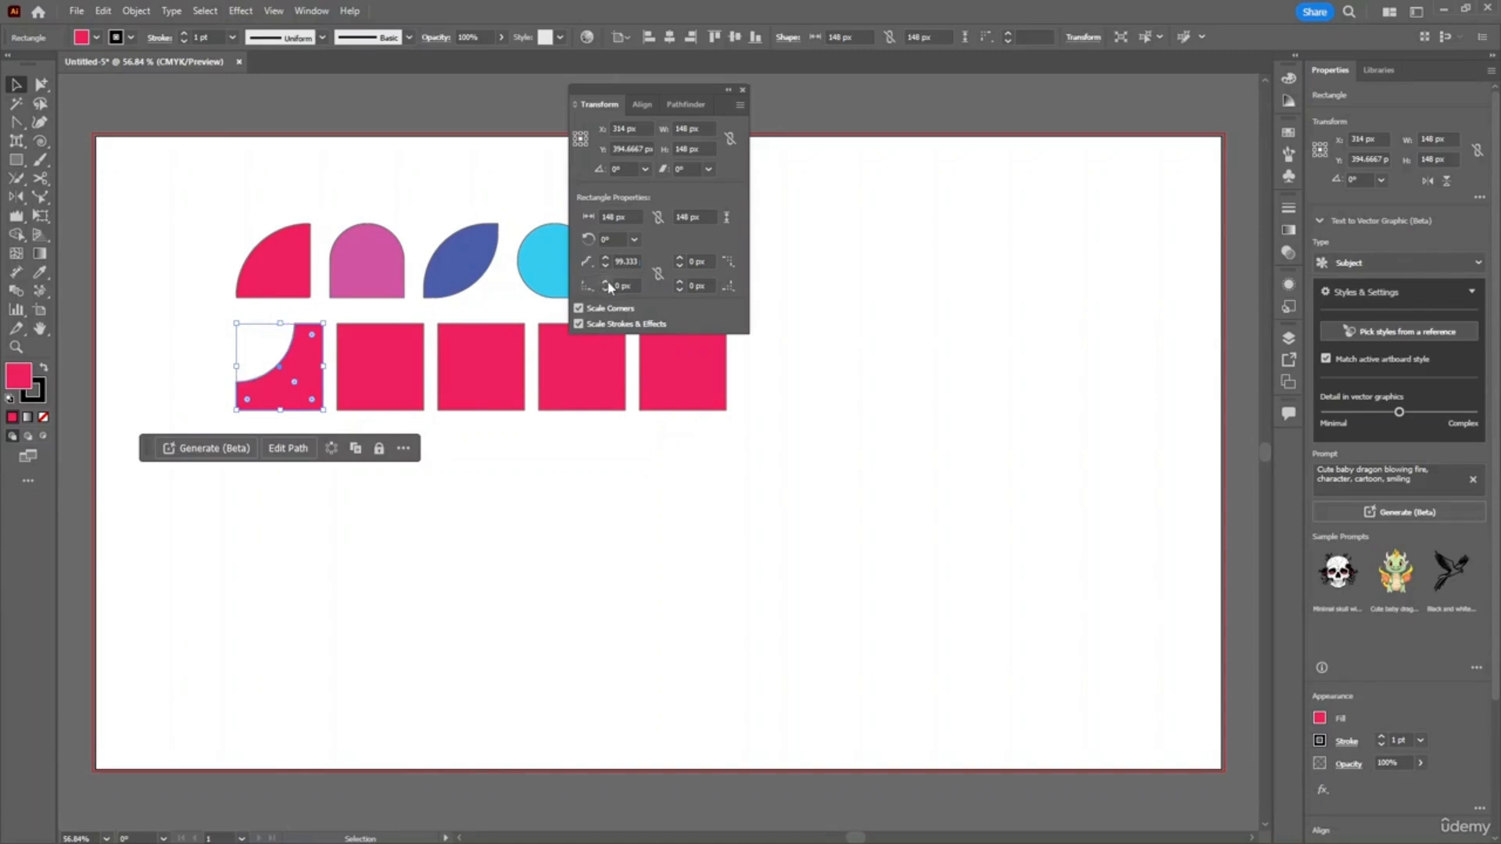
{"action": "left_click", "coordinate": [307, 391]}
{"action": "mouse_move", "coordinate": [293, 387]}
{"action": "left_mouse_down"}
{"action": "mouse_move", "coordinate": [285, 376]}
{"action": "mouse_move", "coordinate": [298, 388]}
{"action": "left_mouse_up"}
{"action": "left_click", "coordinate": [532, 467]}
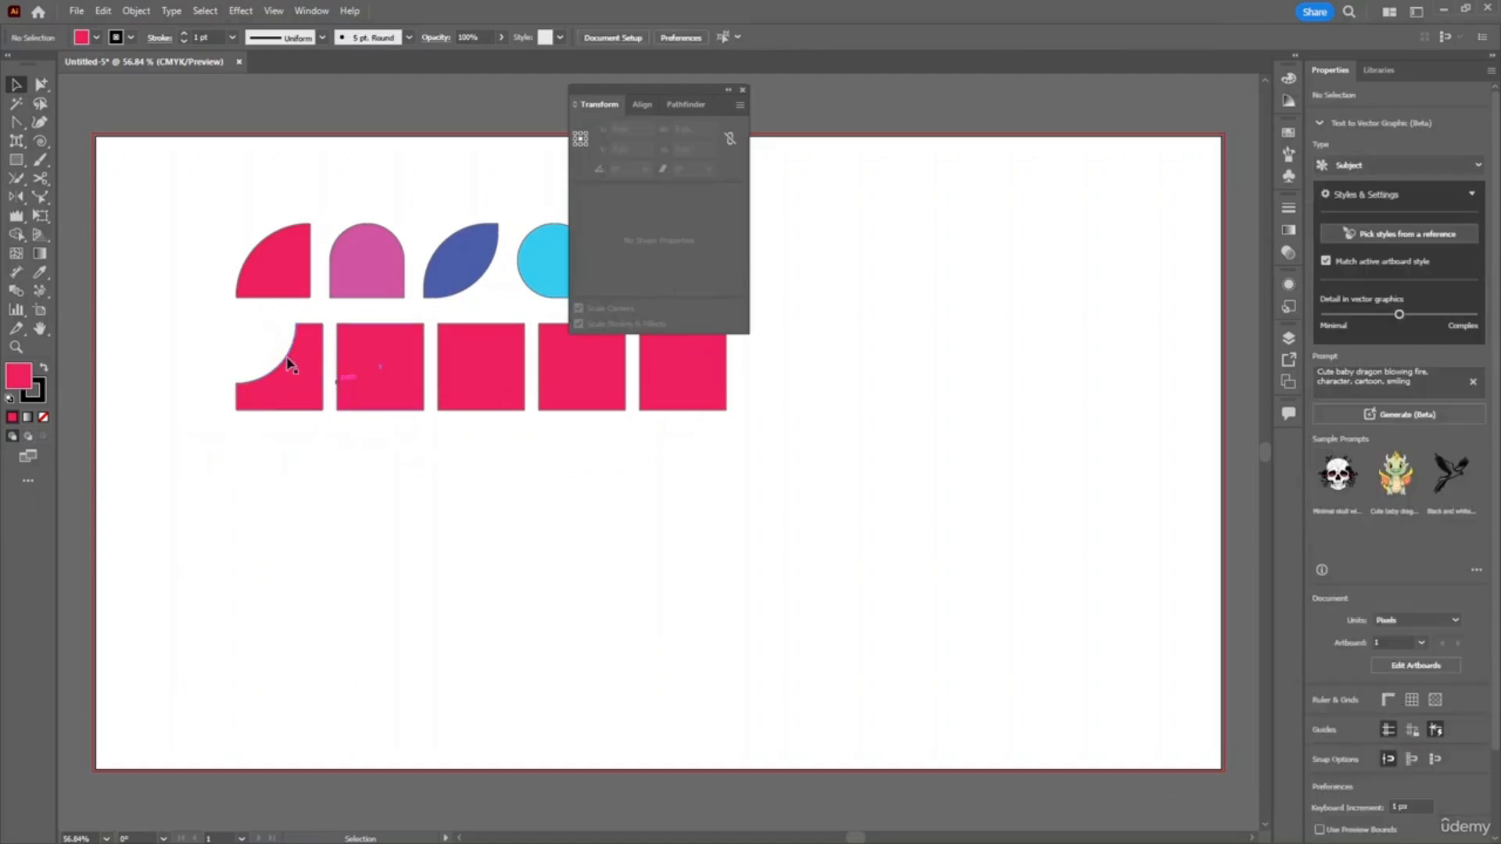
{"action": "left_click", "coordinate": [743, 90]}
- Round the two upper corners of the second red square to the maximum radius and switch both to inverted round
{"action": "left_click", "coordinate": [406, 351]}
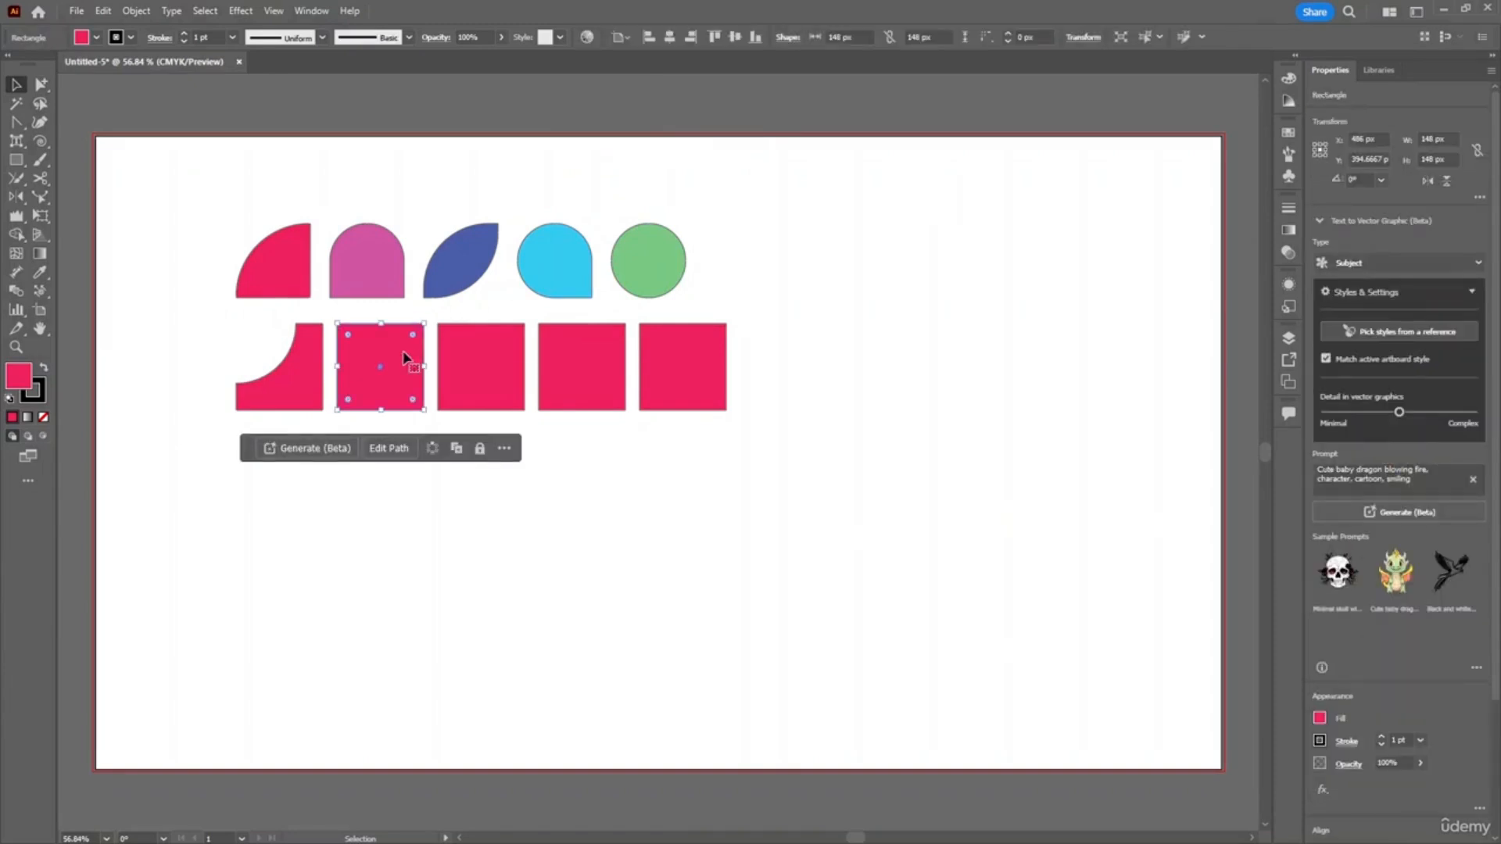
{"action": "left_click", "coordinate": [378, 261]}
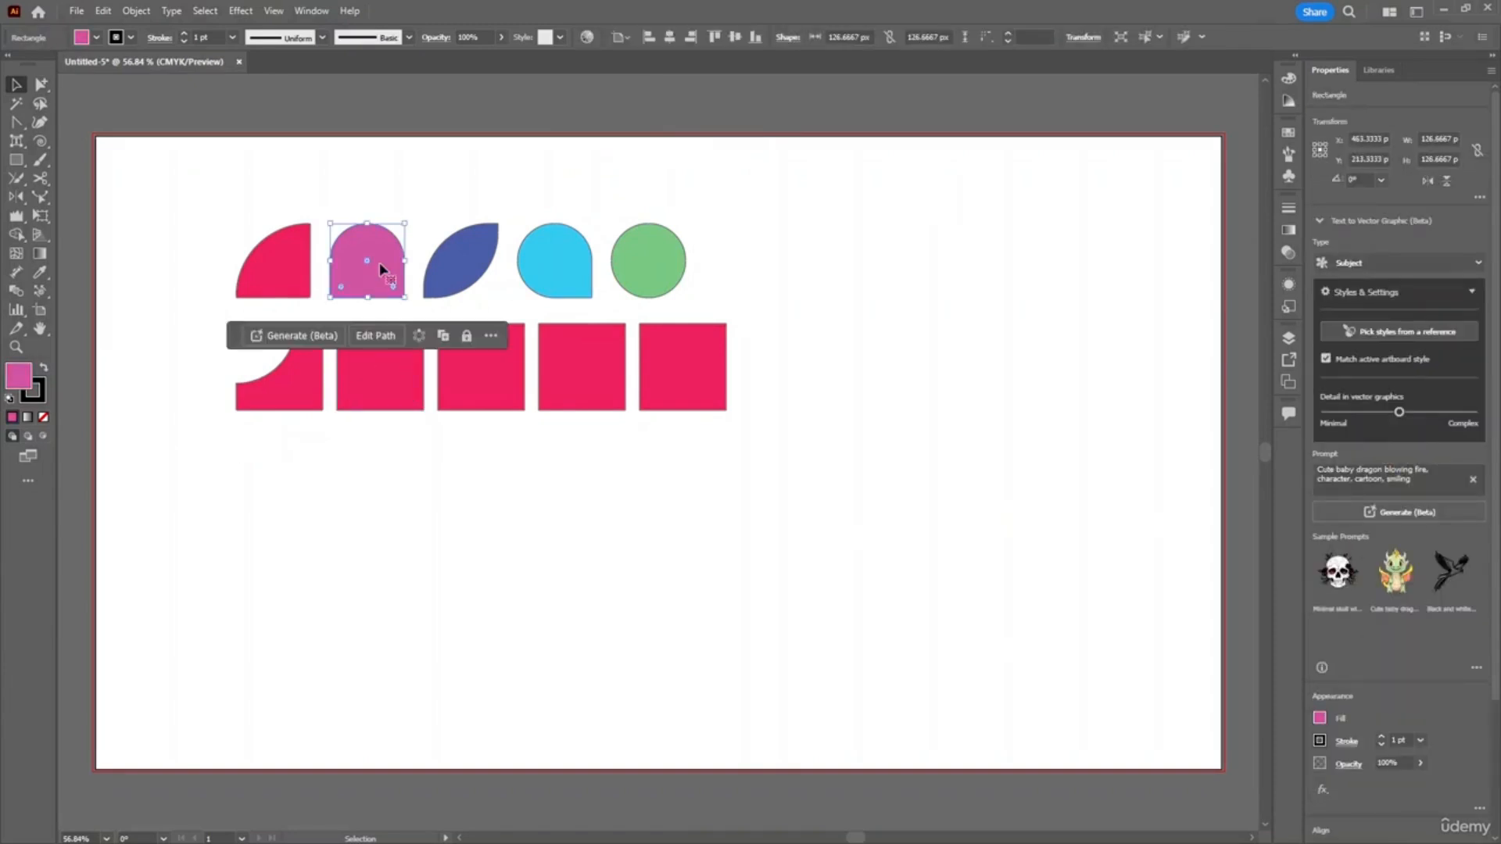
{"action": "left_click", "coordinate": [409, 388]}
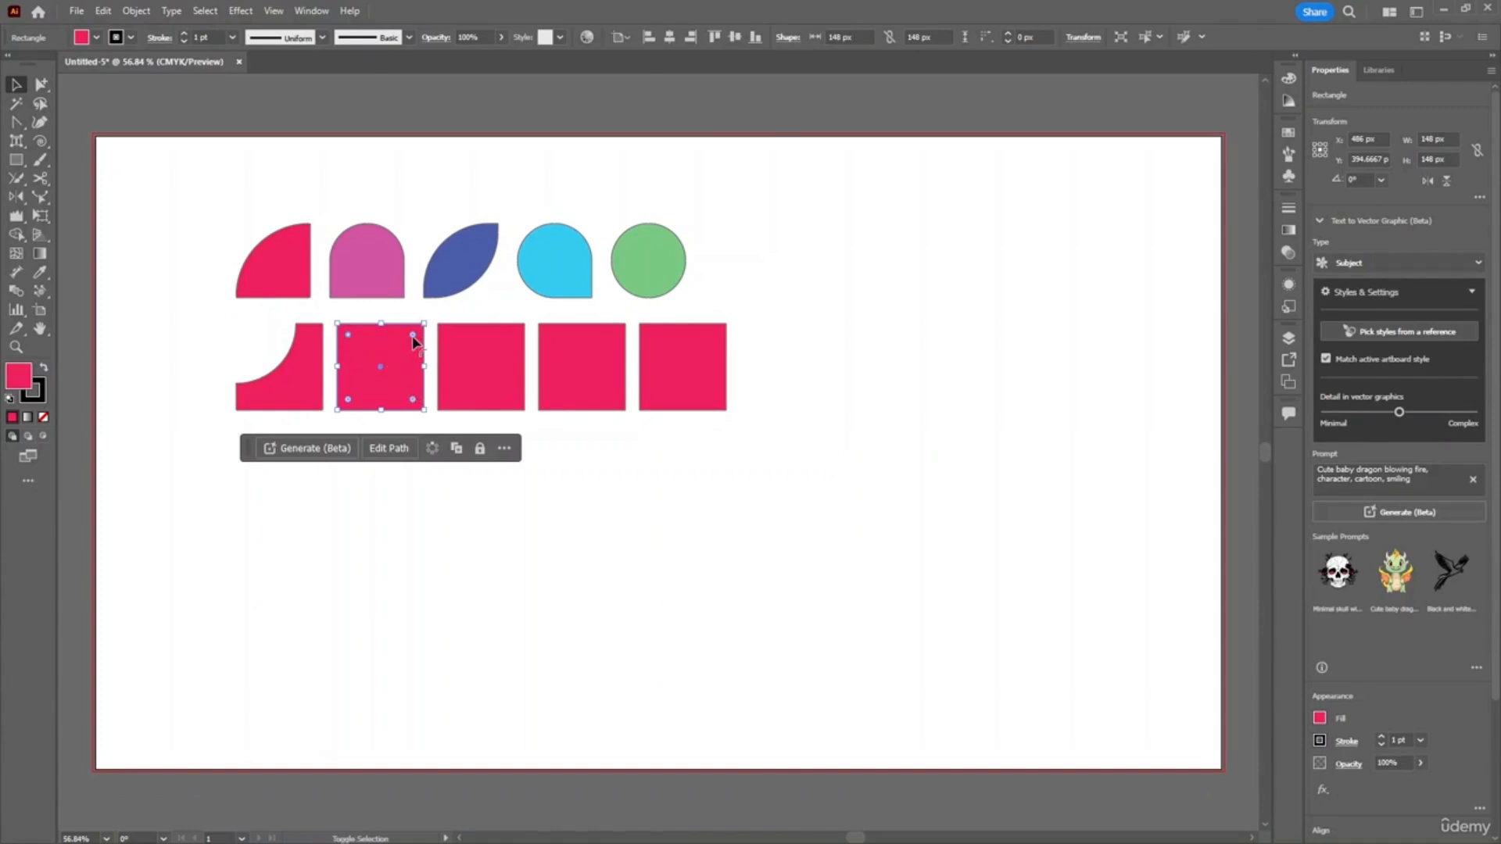
{"action": "left_click_drag", "start_coordinate": [413, 335], "coordinate": [385, 378]}
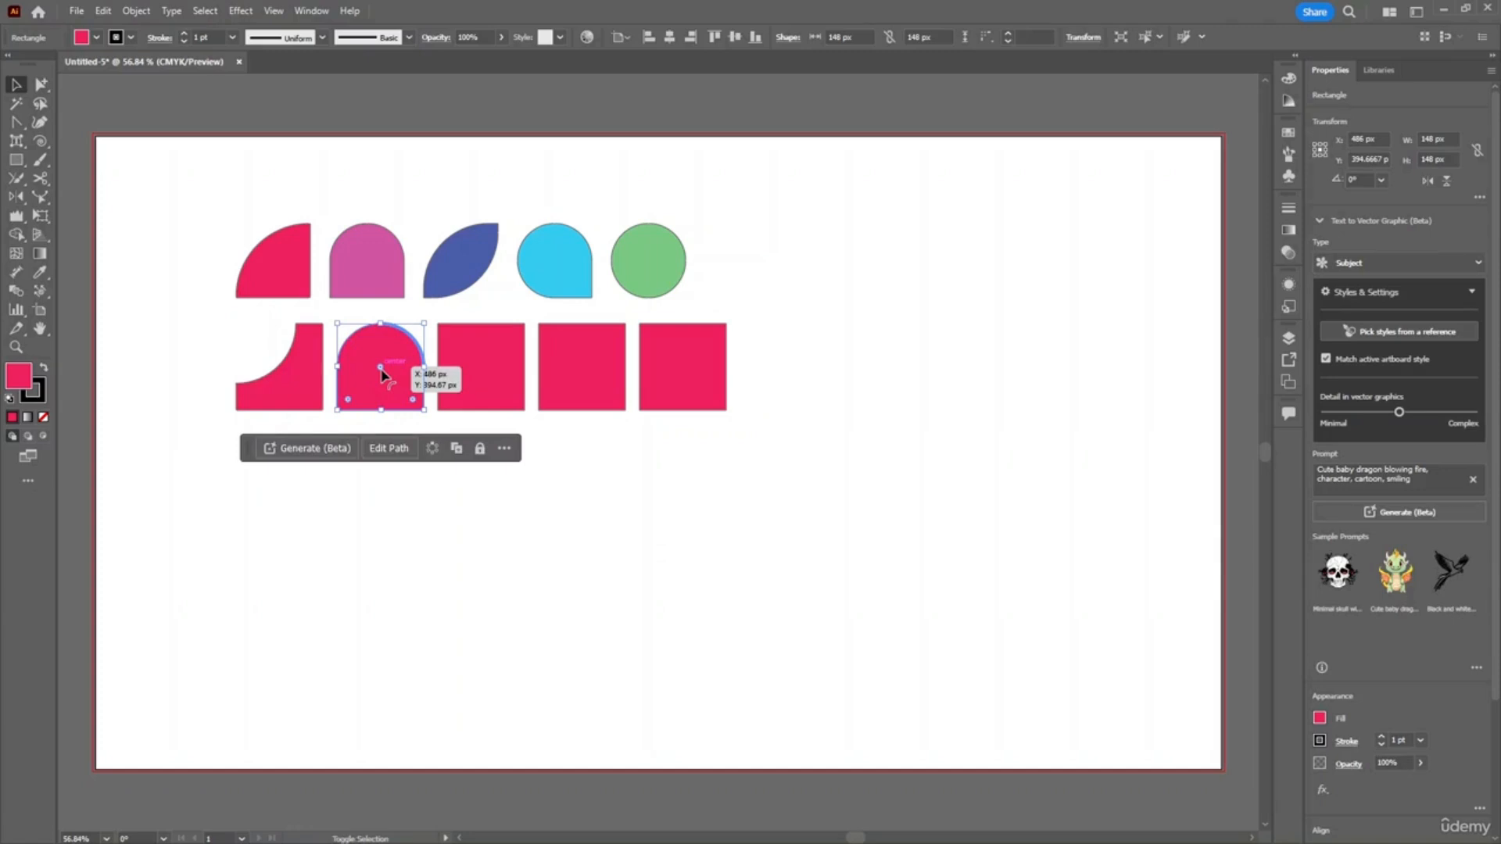
{"action": "left_click", "coordinate": [381, 370], "text": "alt"}
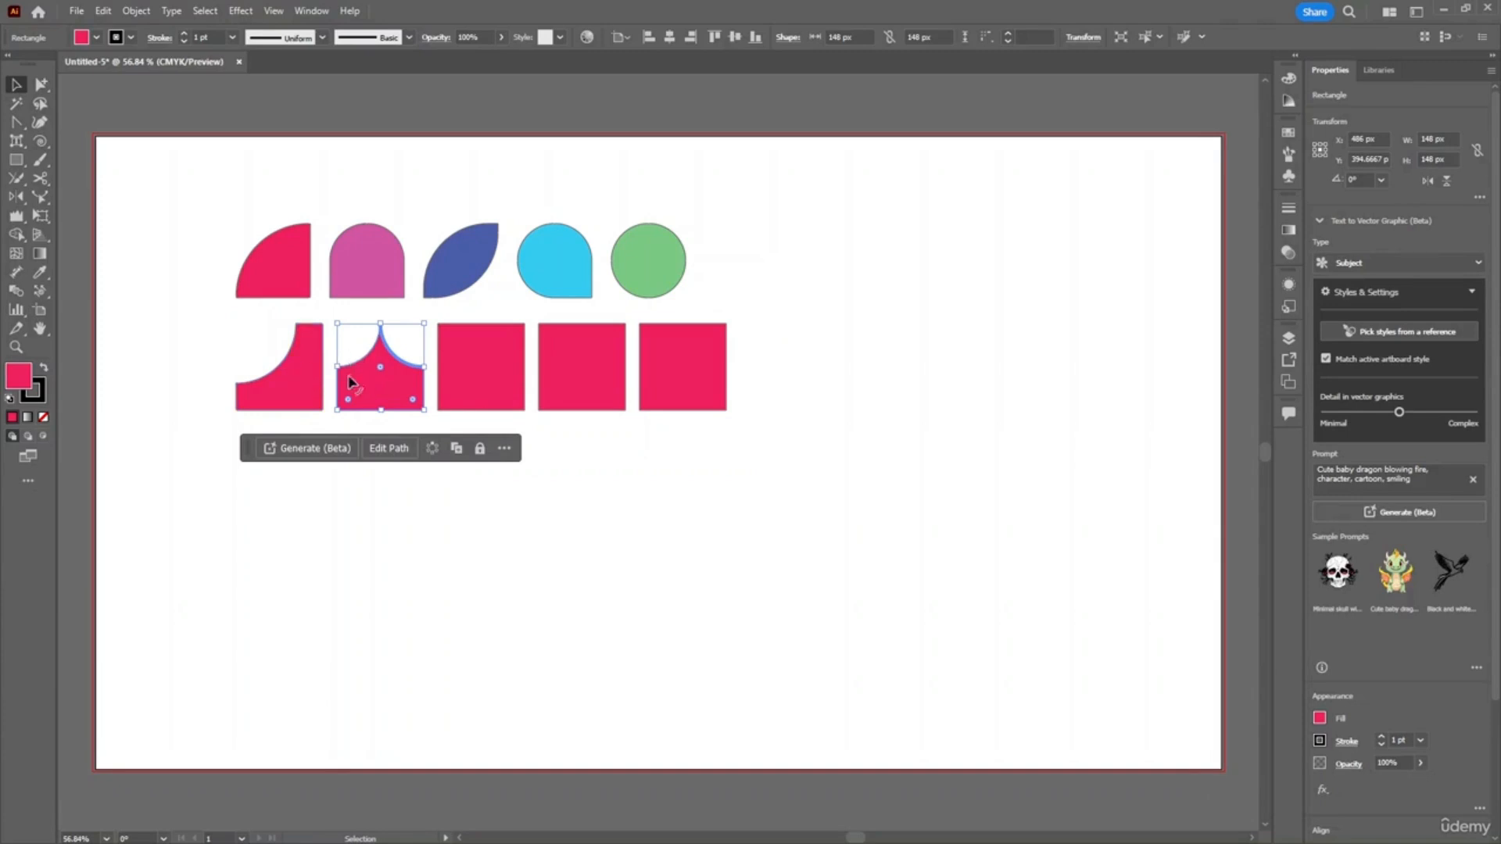
- Give the third red square inverted round corners at its upper-left and lower-right, fine-tuning the radius so the curves reach the side midpoints
{"action": "left_click", "coordinate": [480, 385]}
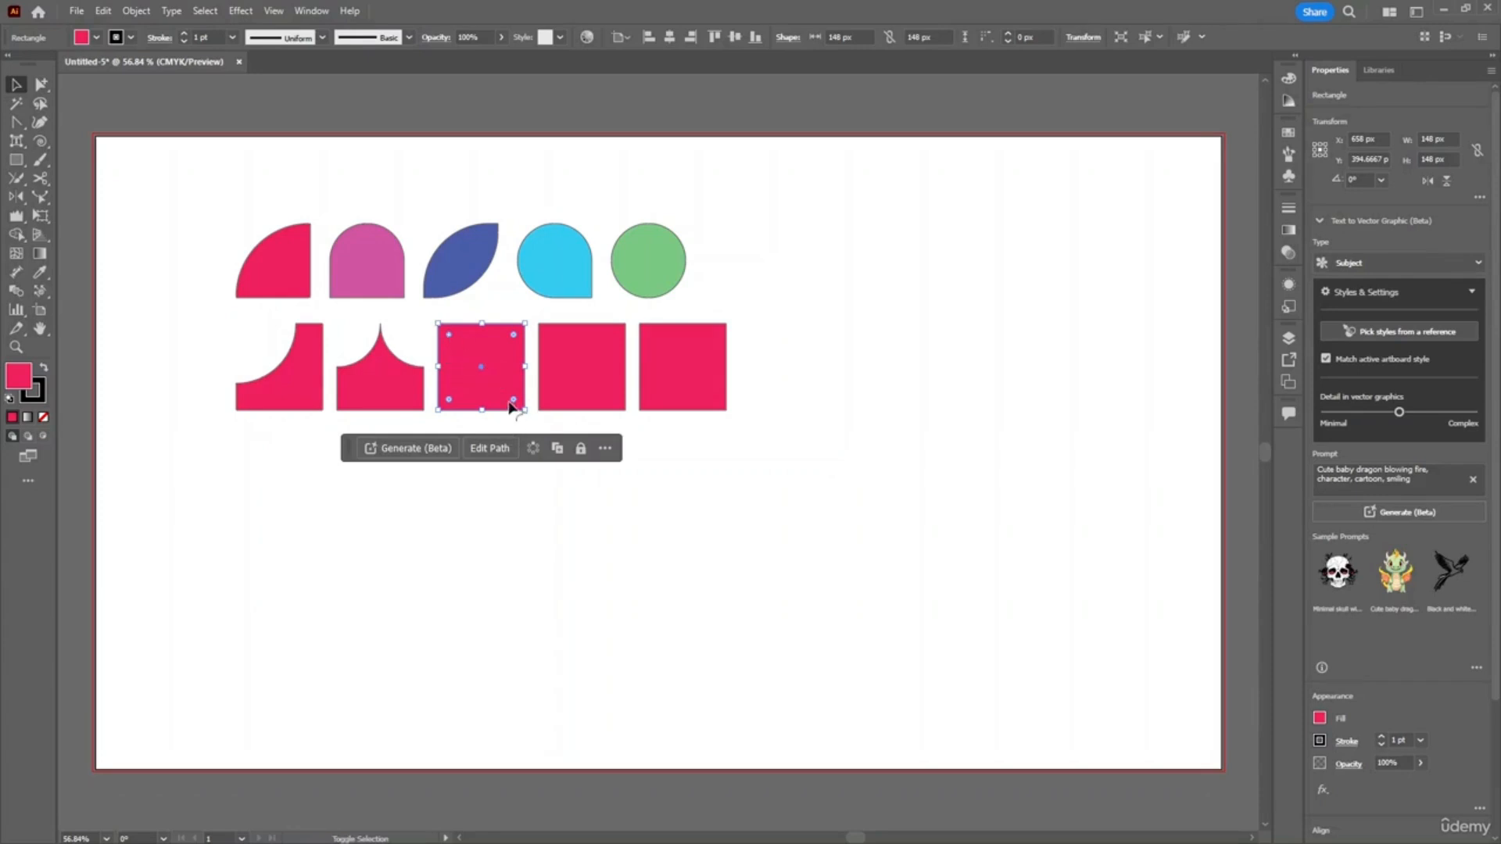
{"action": "left_click_drag", "start_coordinate": [513, 400], "coordinate": [476, 385]}
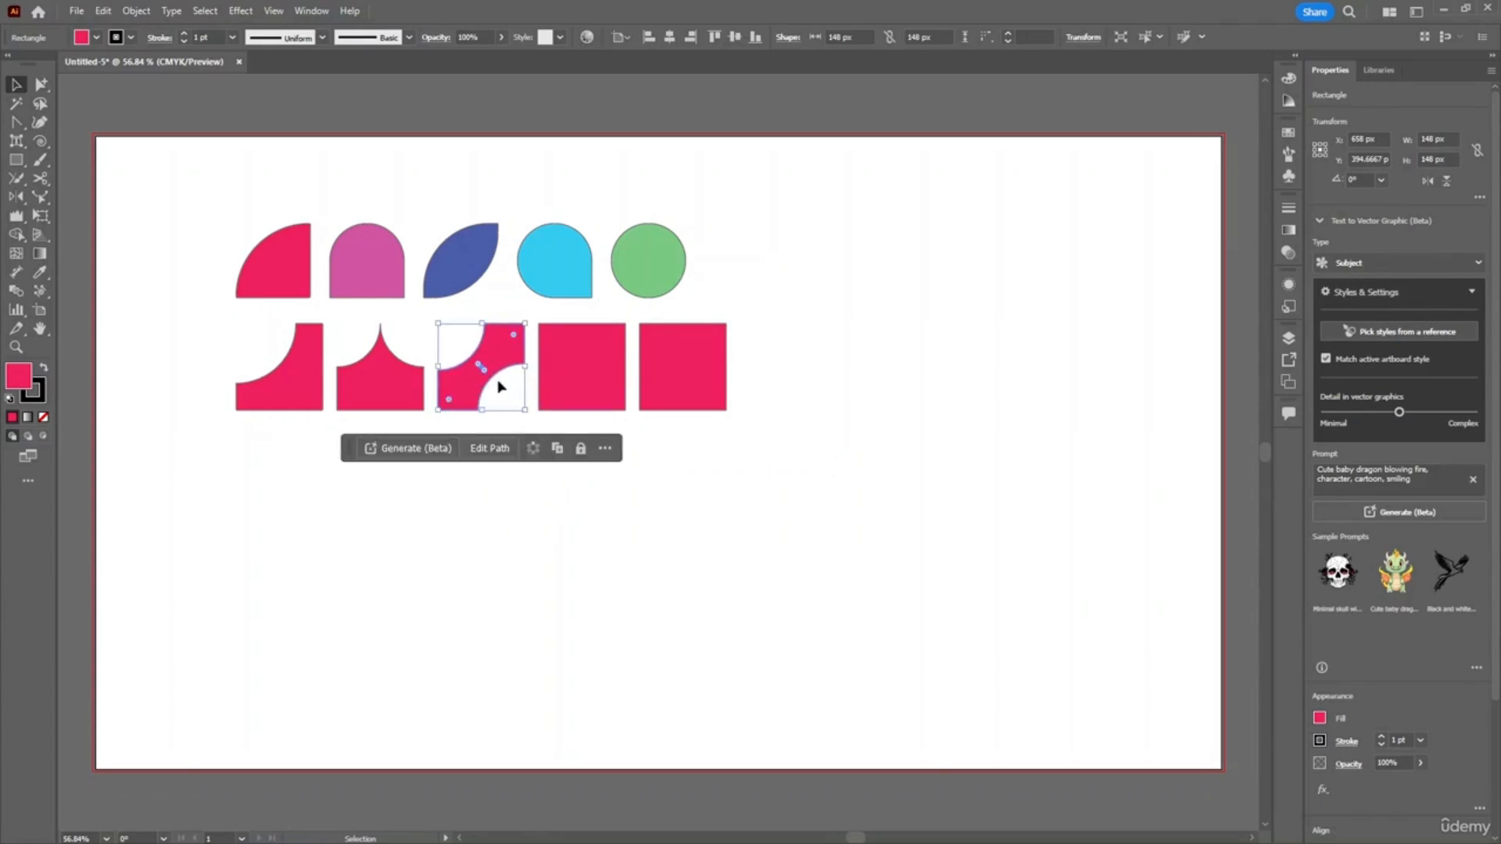
{"action": "left_click", "coordinate": [570, 367]}
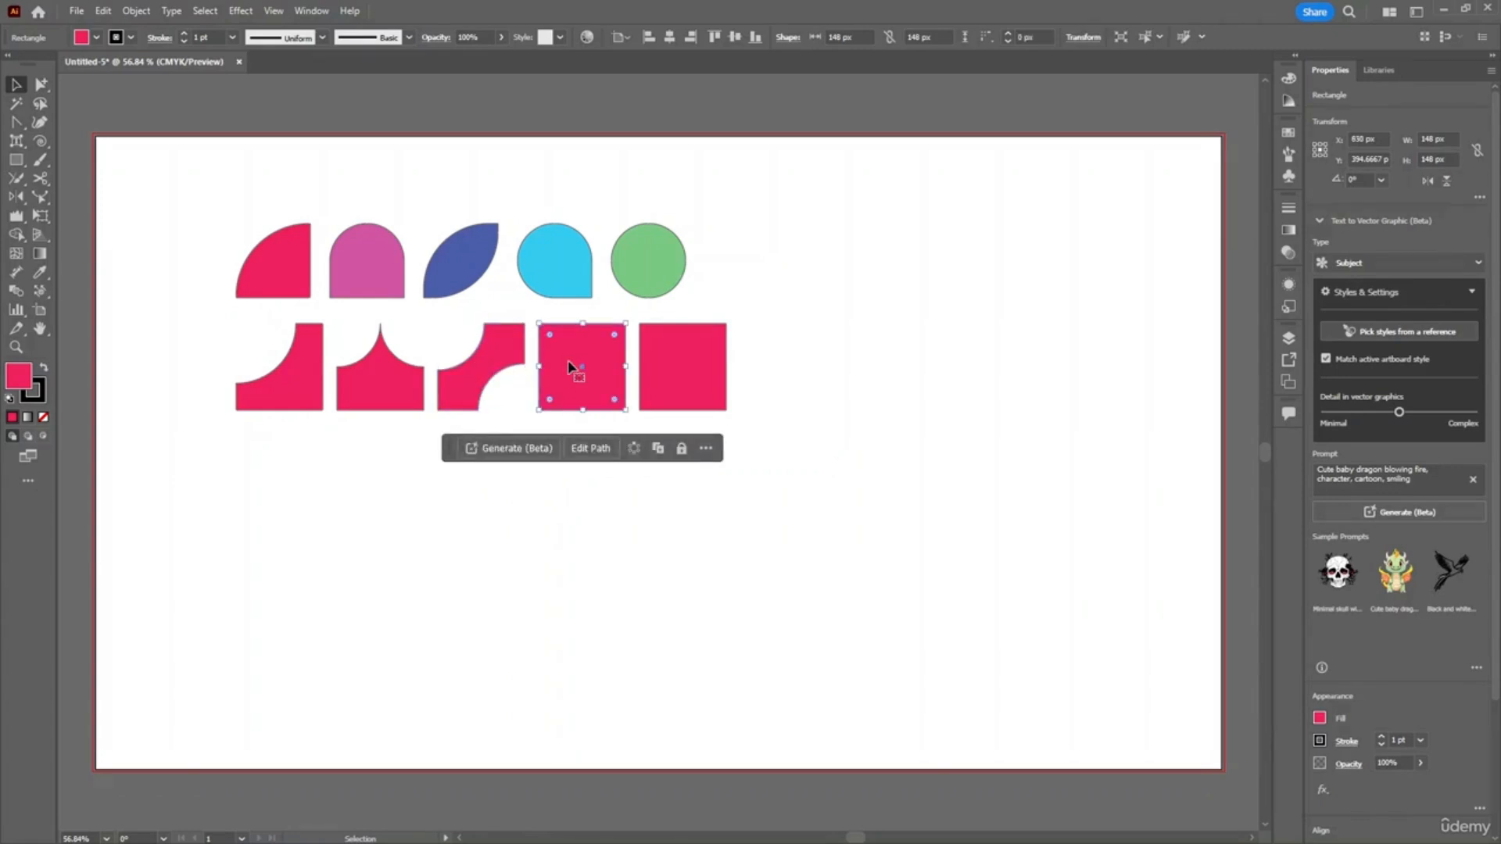
{"action": "left_click", "coordinate": [479, 368]}
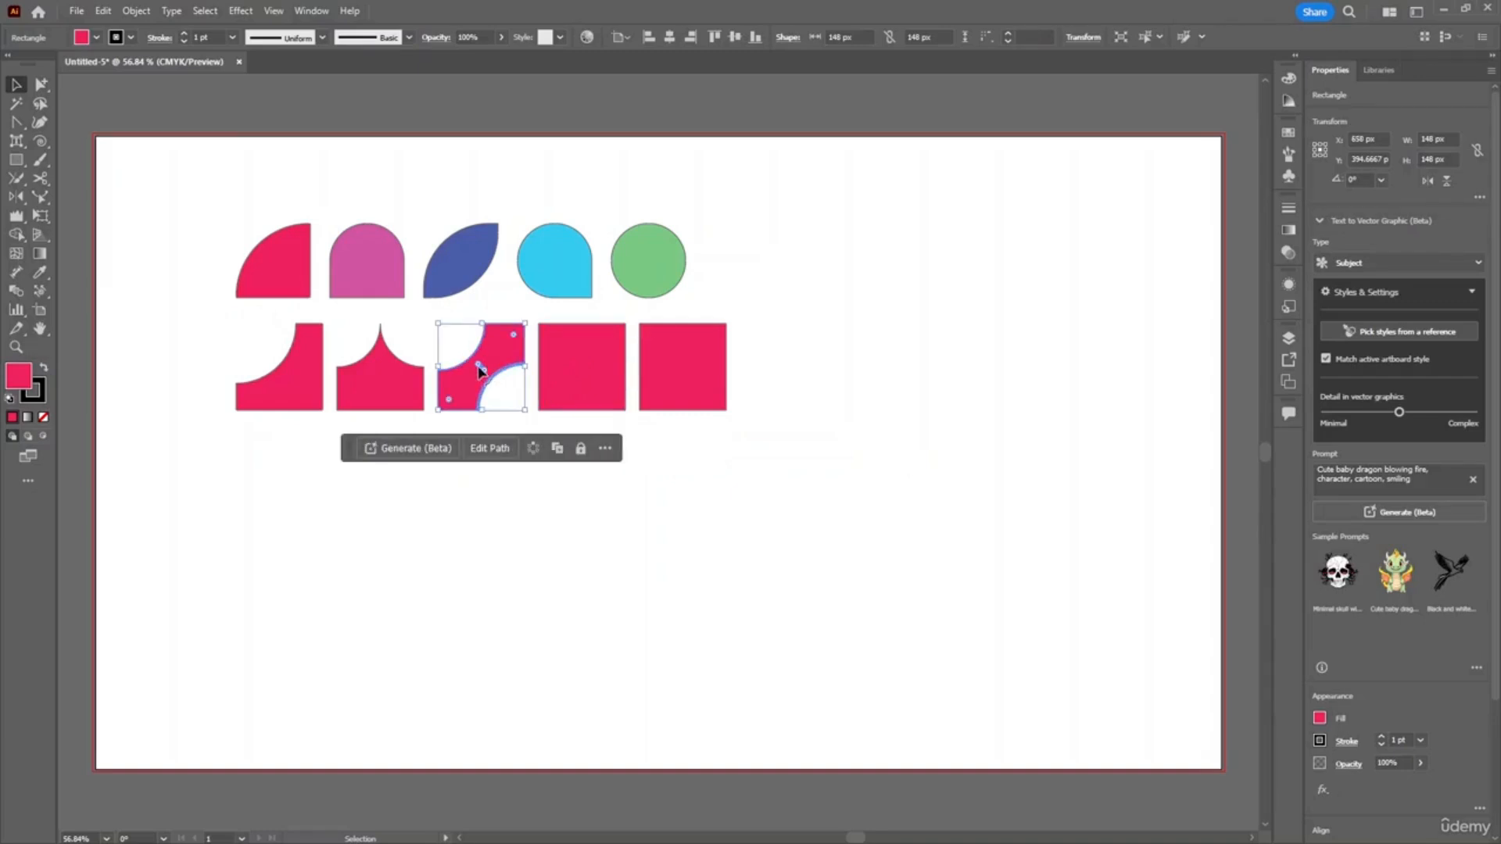
{"action": "mouse_move", "coordinate": [479, 369]}
{"action": "left_mouse_down"}
{"action": "mouse_move", "coordinate": [472, 335]}
{"action": "mouse_move", "coordinate": [431, 327]}
{"action": "mouse_move", "coordinate": [484, 364]}
{"action": "left_mouse_up"}
{"action": "left_click", "coordinate": [800, 479]}
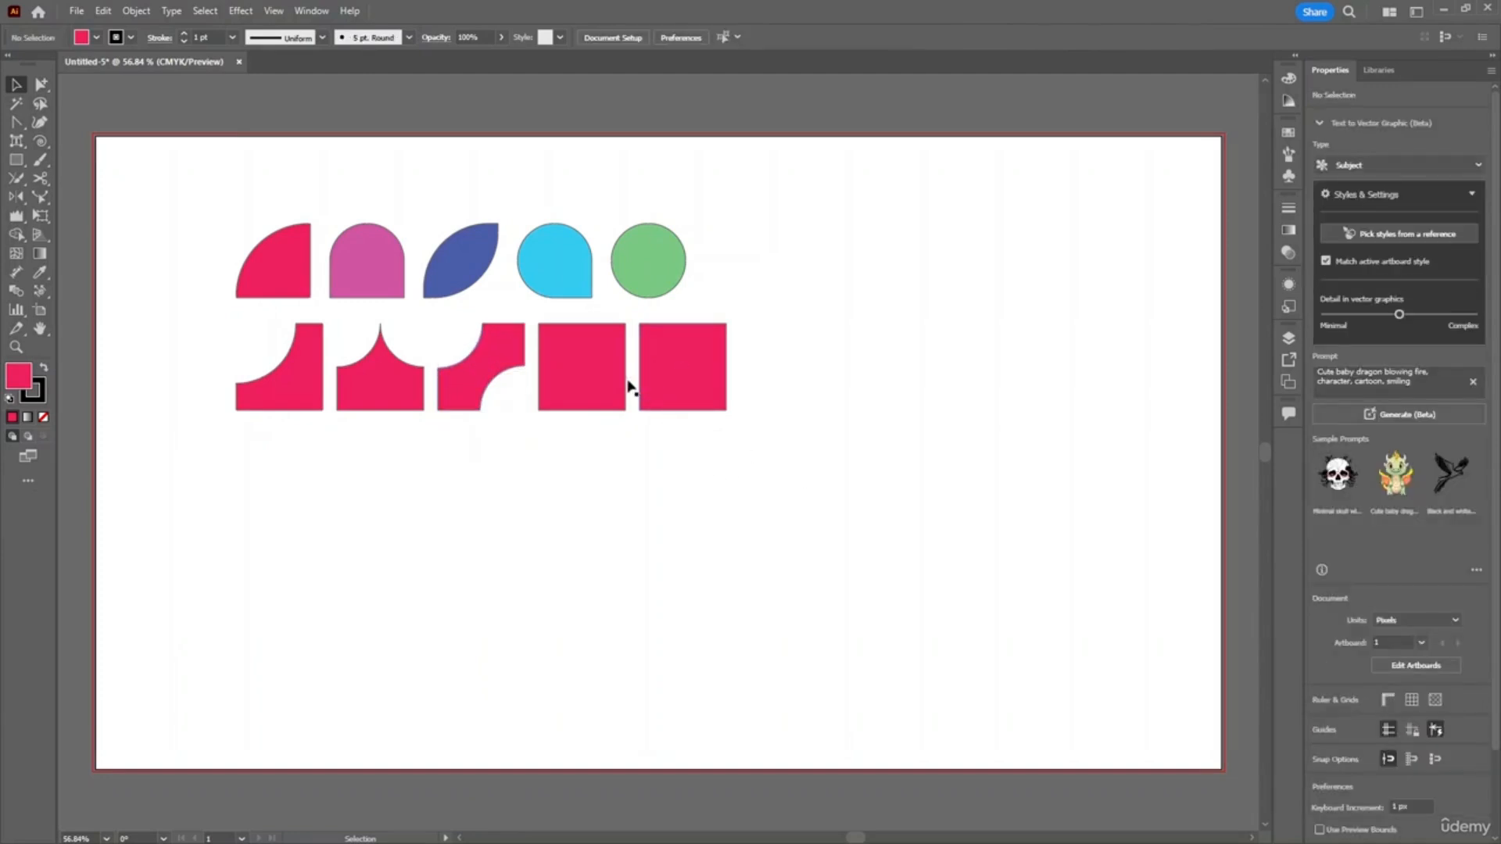
- Round every corner of the fourth red square except the lower-right one to the maximum radius and switch them to inverted round
{"action": "left_click", "coordinate": [587, 377]}
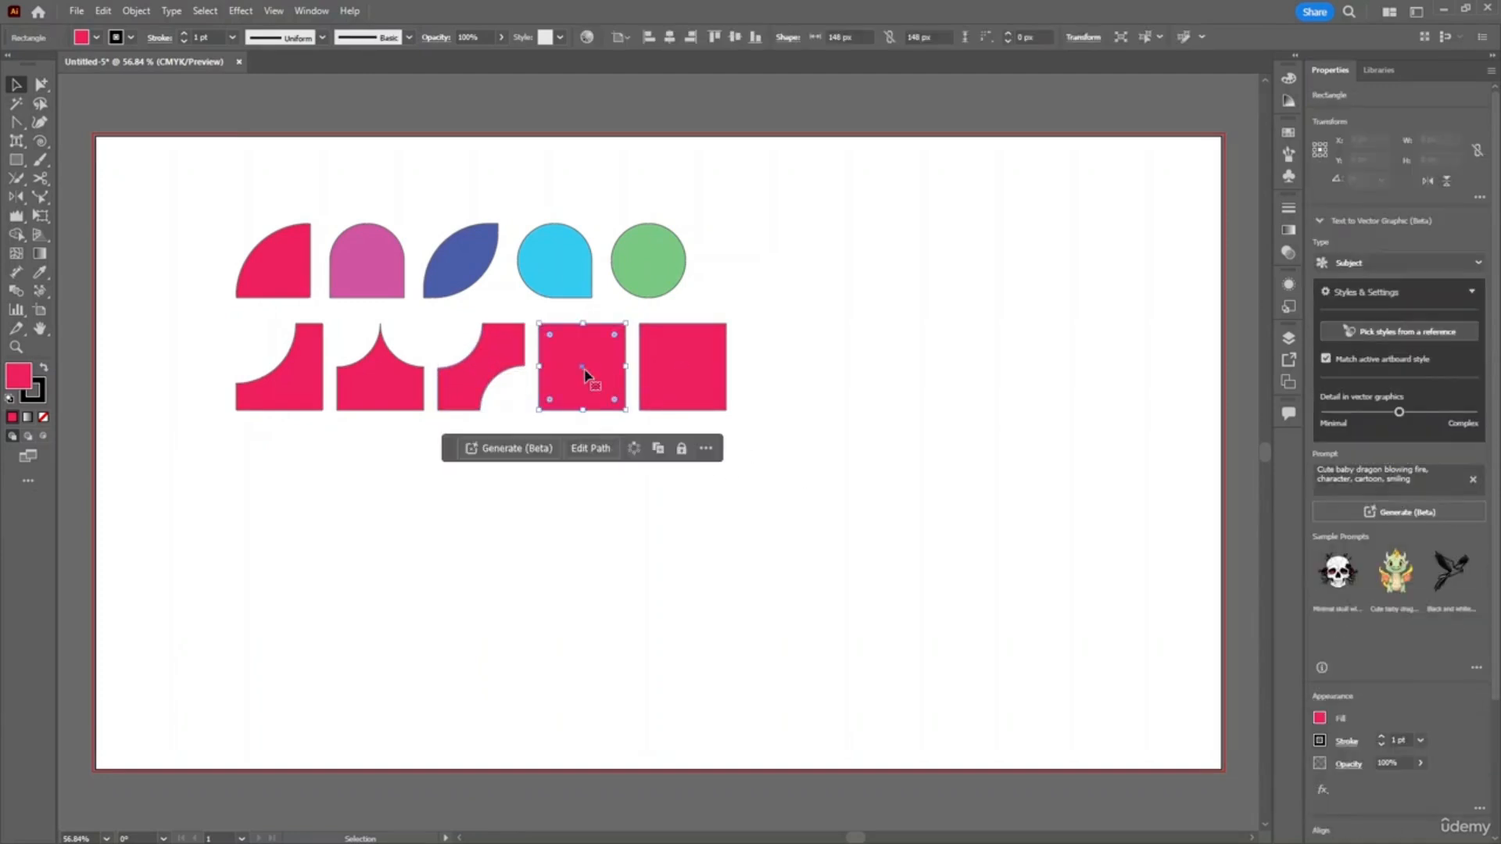
{"action": "left_click", "coordinate": [557, 250]}
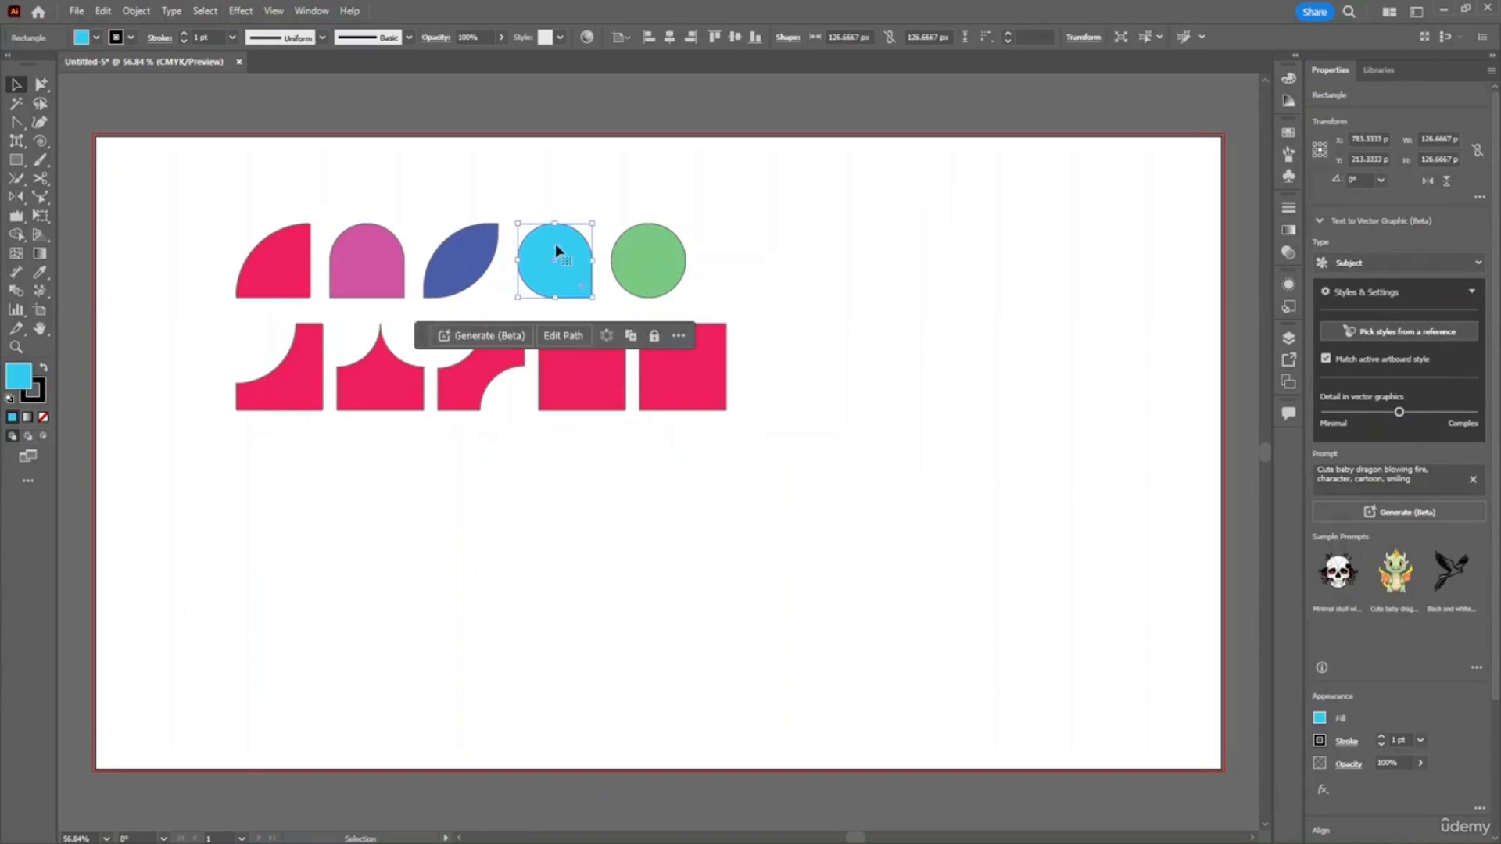
{"action": "left_click", "coordinate": [602, 379]}
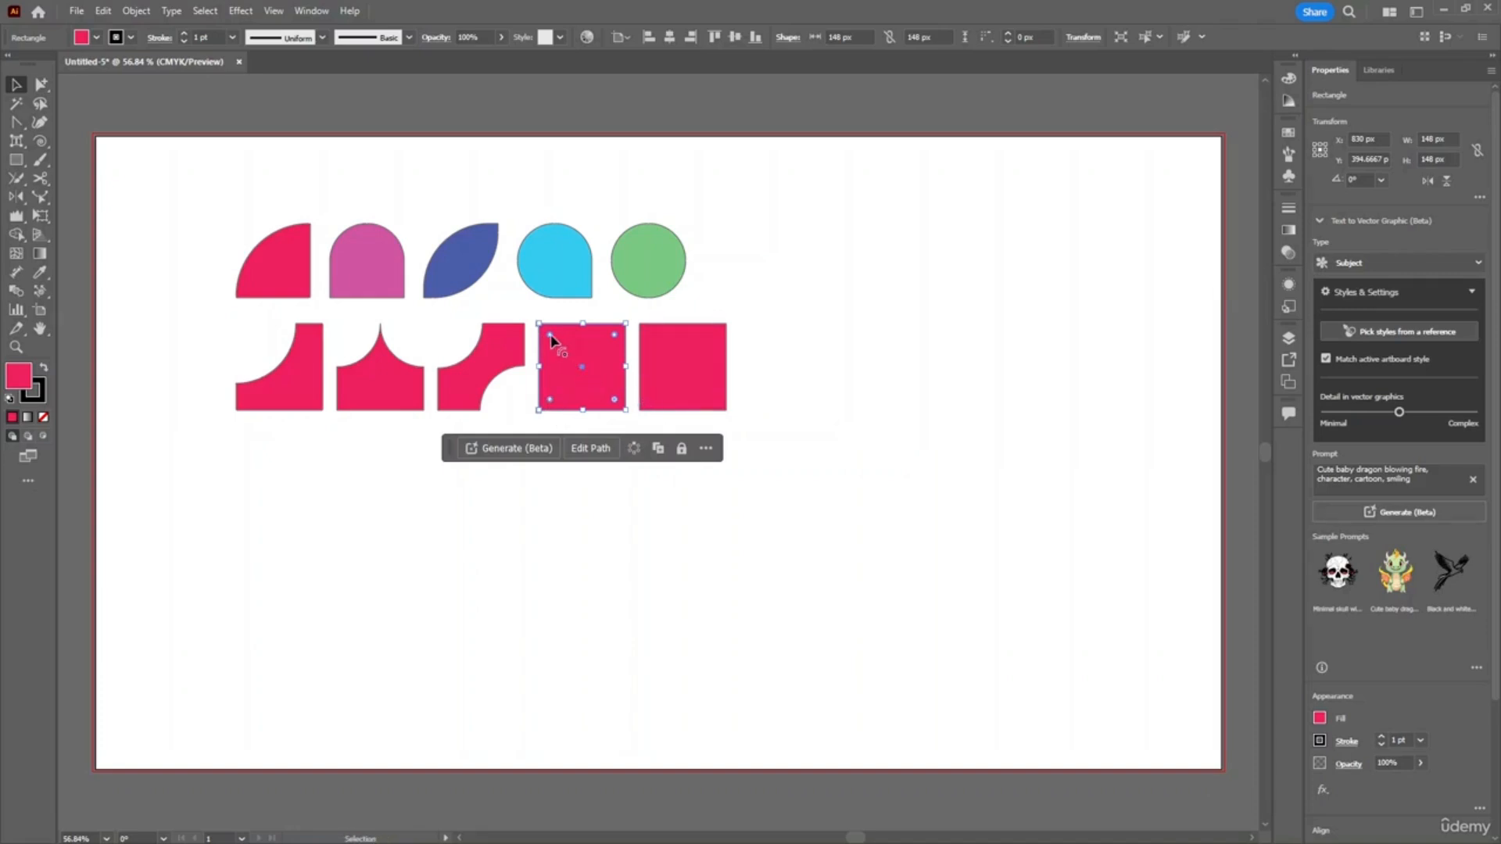
{"action": "left_click_drag", "start_coordinate": [551, 336], "coordinate": [606, 385]}
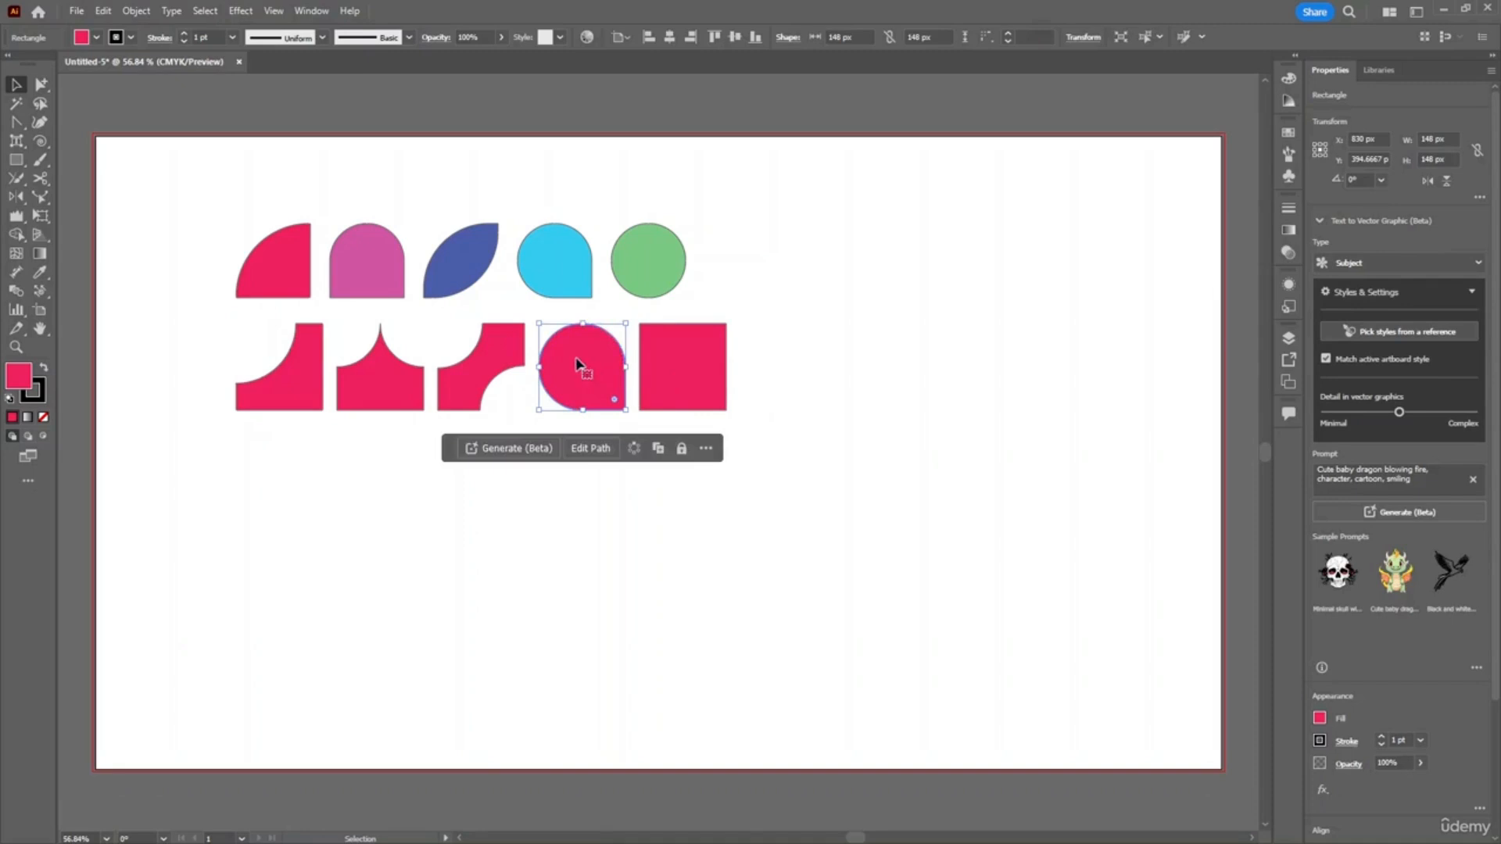
{"action": "left_click", "coordinate": [582, 366], "text": "alt"}
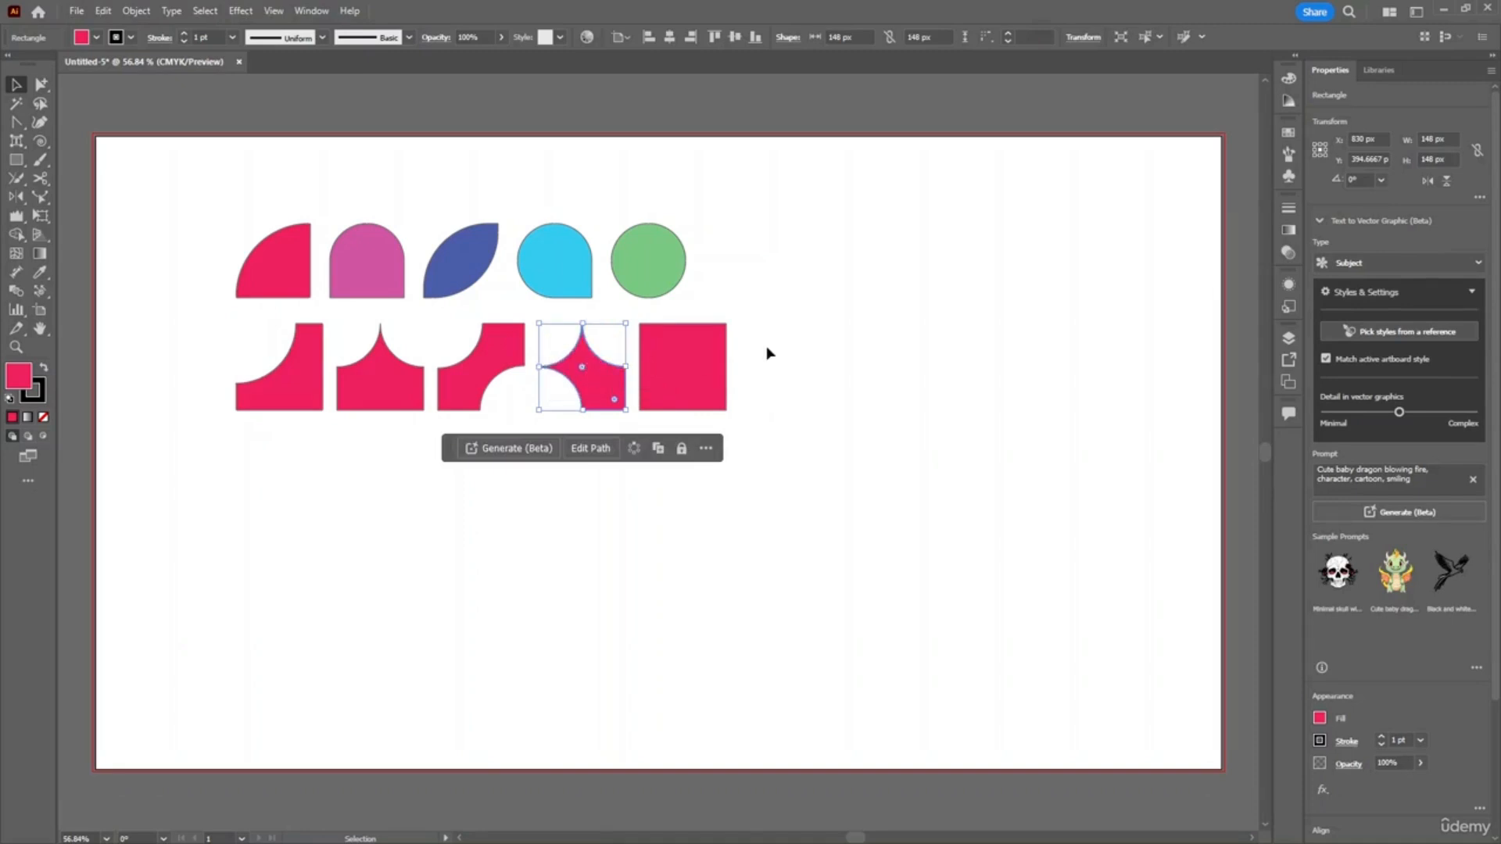
{"action": "left_click", "coordinate": [545, 383]}
{"action": "left_click", "coordinate": [584, 374]}
- Round all four corners of the fifth red square to about 74 px and invert them to form a four-pointed star
{"action": "left_click", "coordinate": [672, 356]}
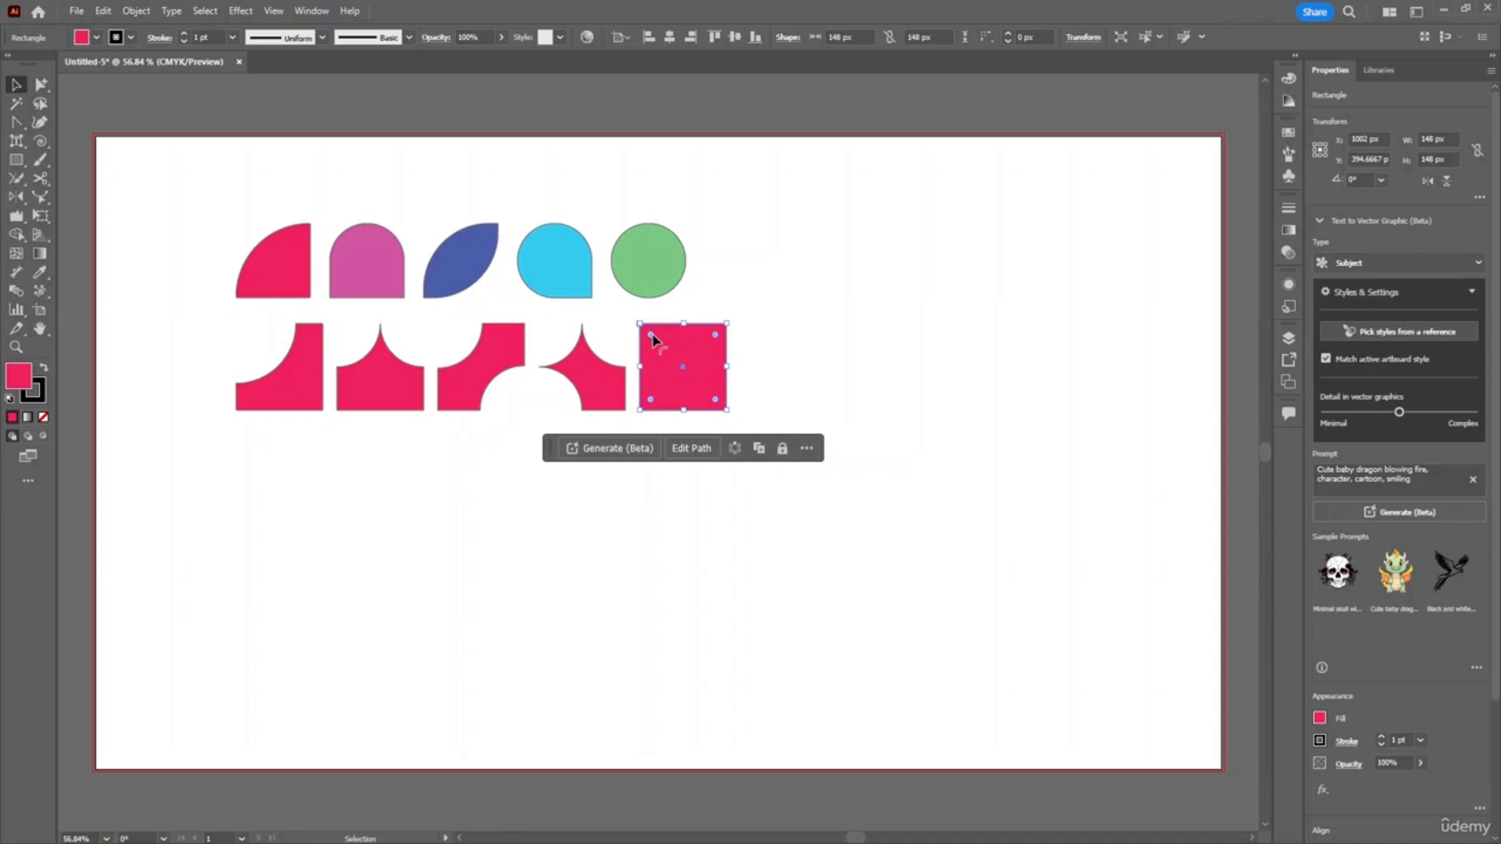
{"action": "left_click_drag", "start_coordinate": [652, 336], "coordinate": [684, 368]}
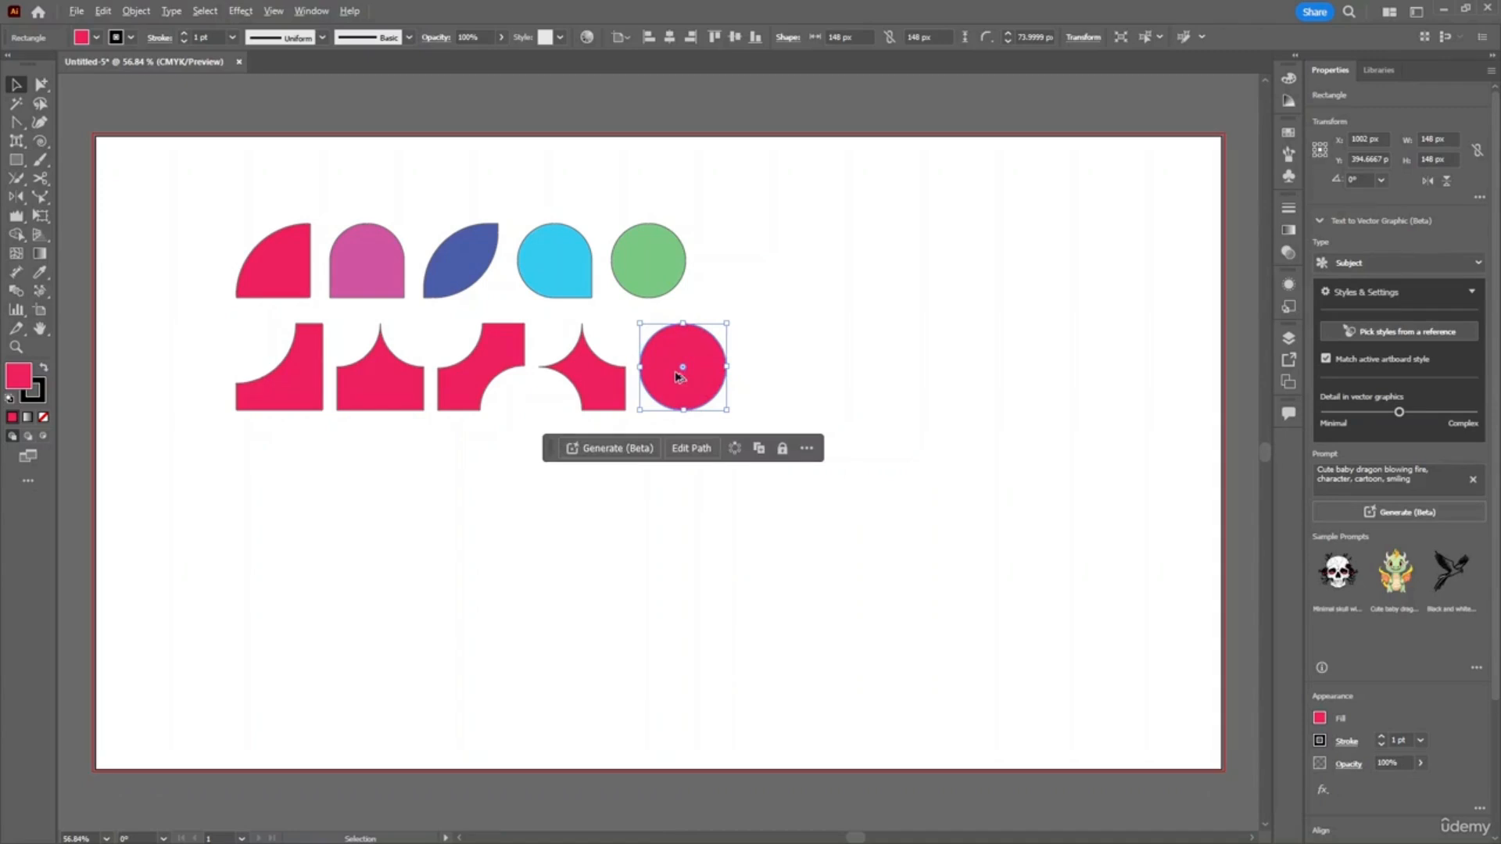
{"action": "left_click", "coordinate": [684, 367], "text": "alt"}
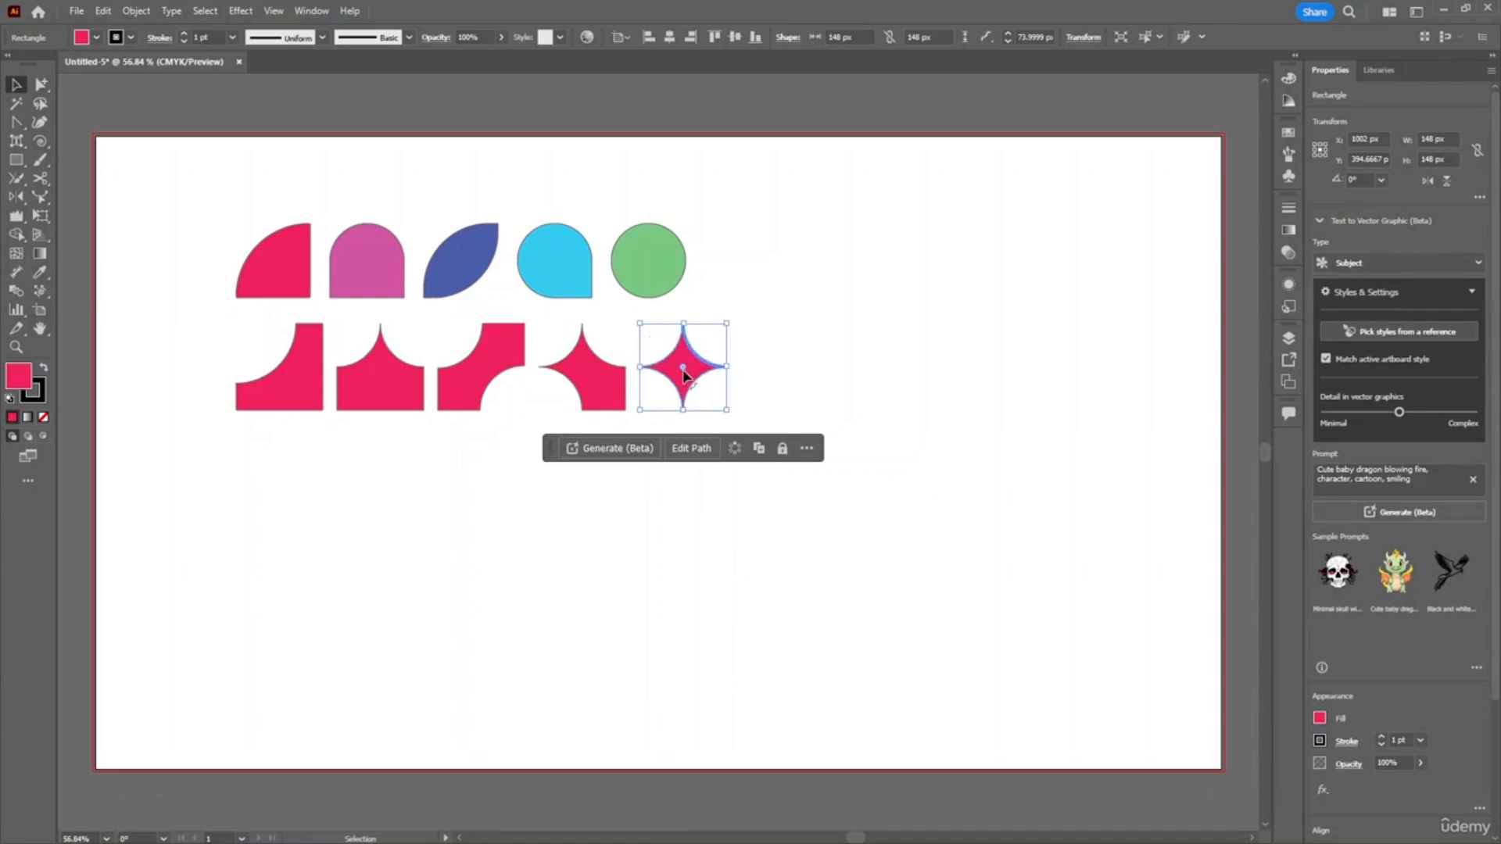
{"action": "left_click", "coordinate": [1027, 299]}
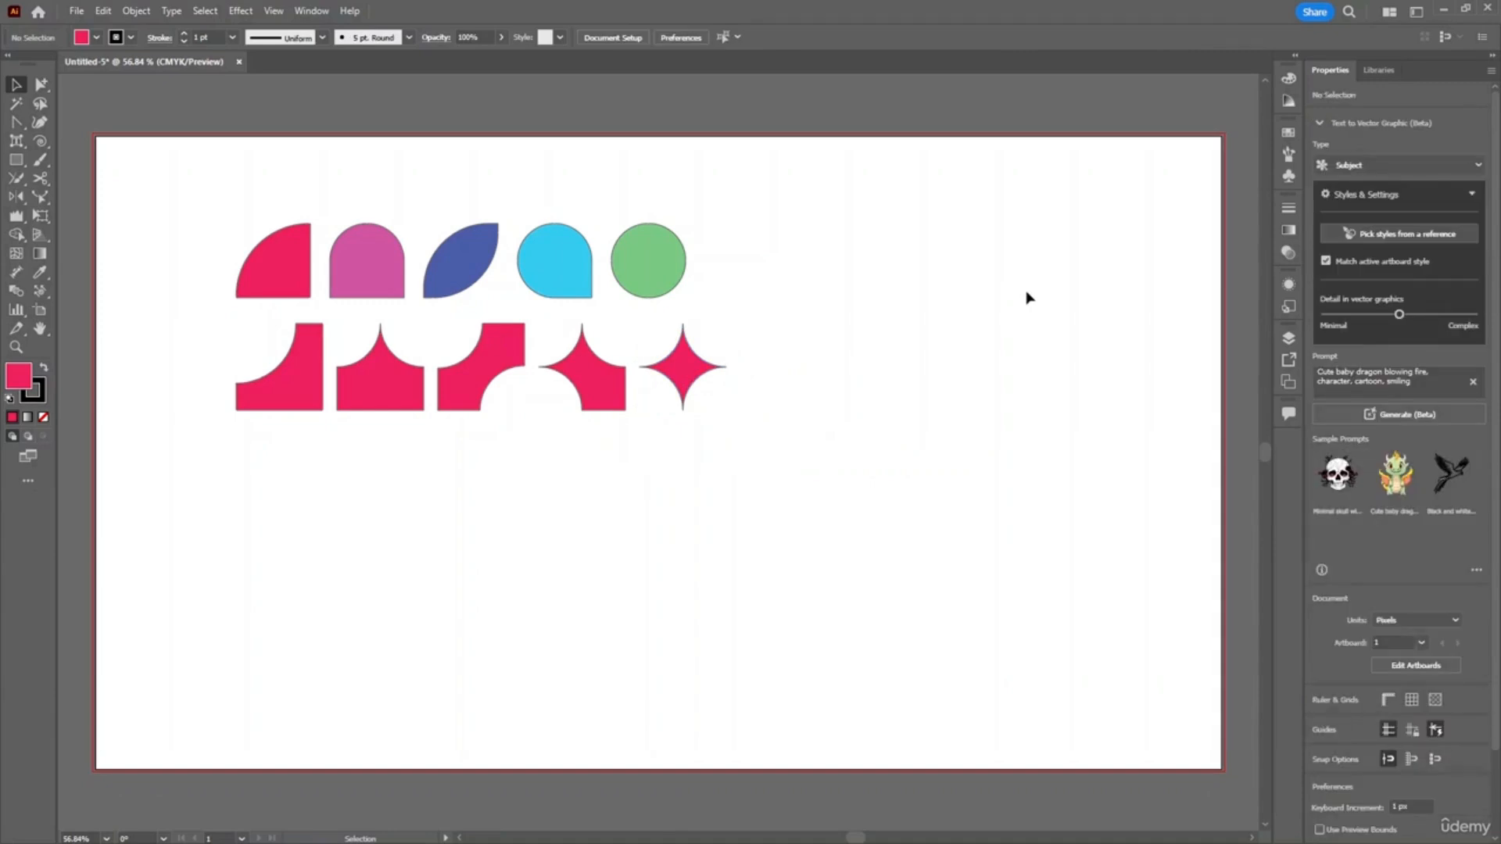
{"action": "left_click_drag", "start_coordinate": [213, 213], "coordinate": [763, 473]}
{"action": "left_click", "coordinate": [934, 428]}
{"action": "left_click_drag", "start_coordinate": [244, 242], "coordinate": [747, 449]}
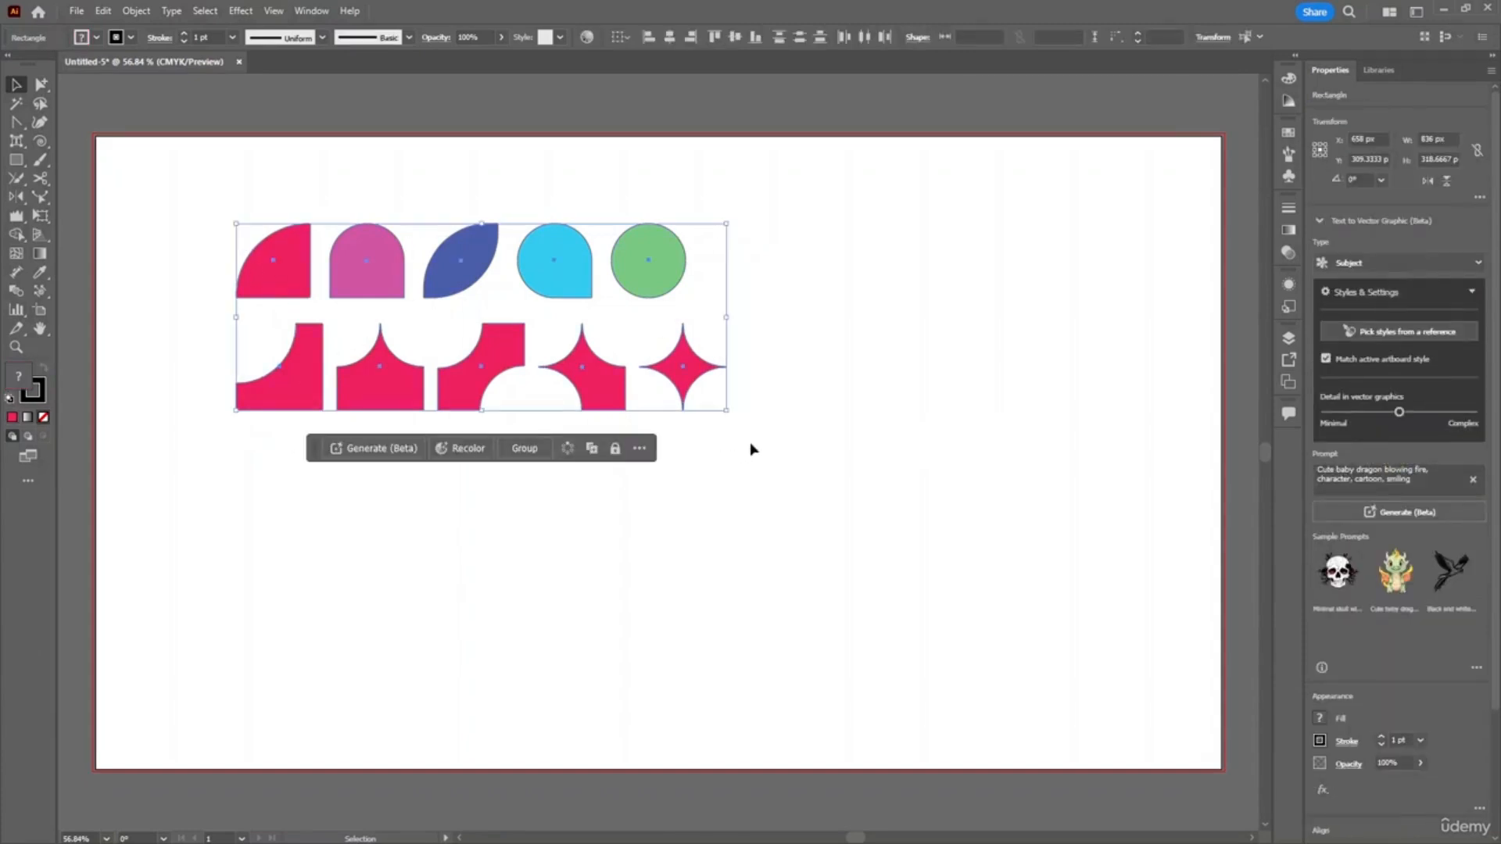
{"action": "left_click", "coordinate": [762, 447]}
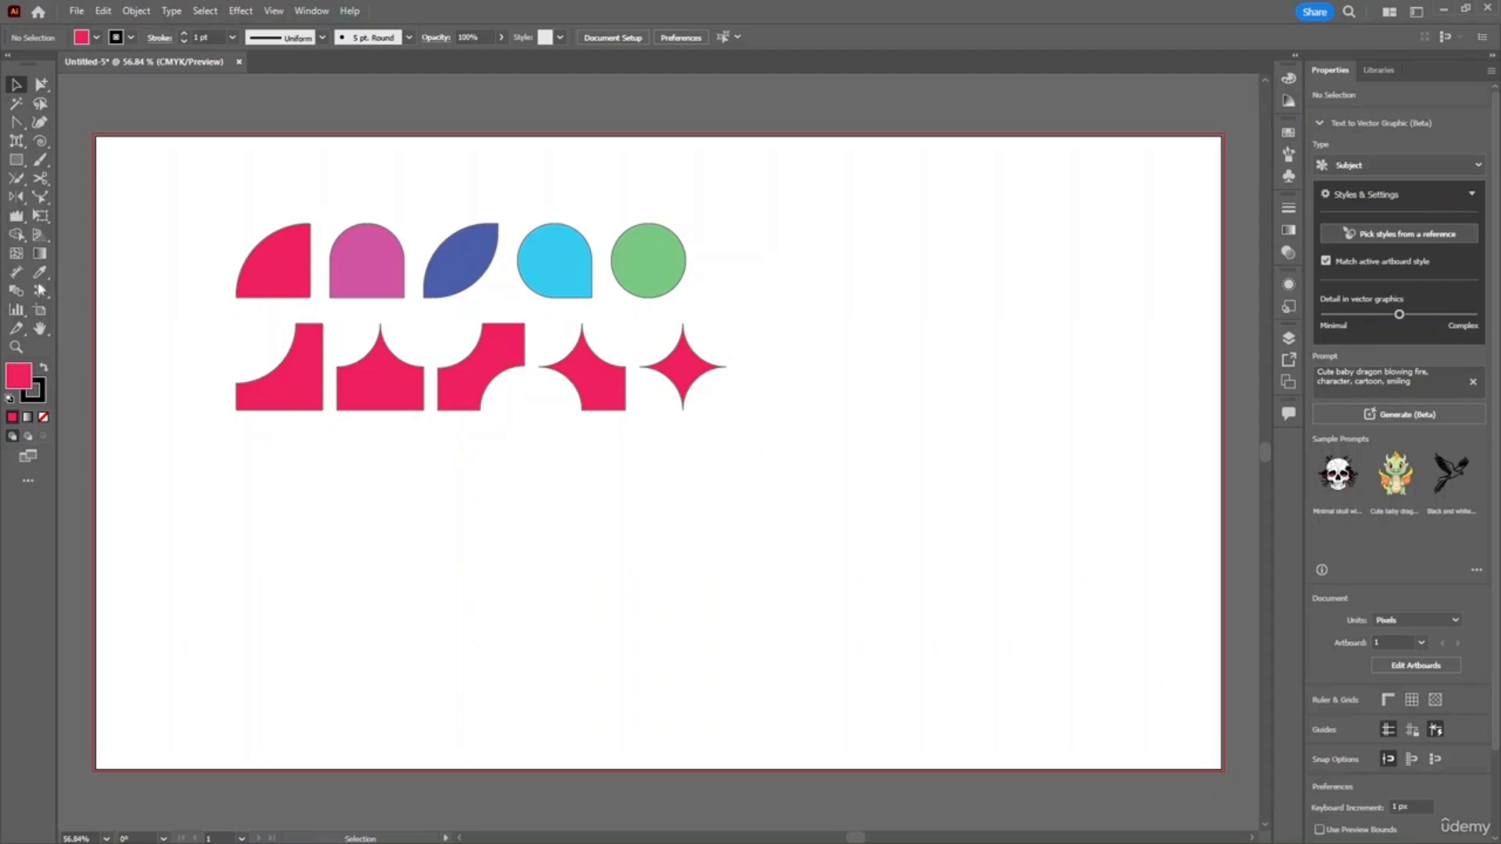
- Draw a 148 px red square below the second row and duplicate it at equal spacing into a third row of five squares
{"action": "left_click", "coordinate": [18, 163]}
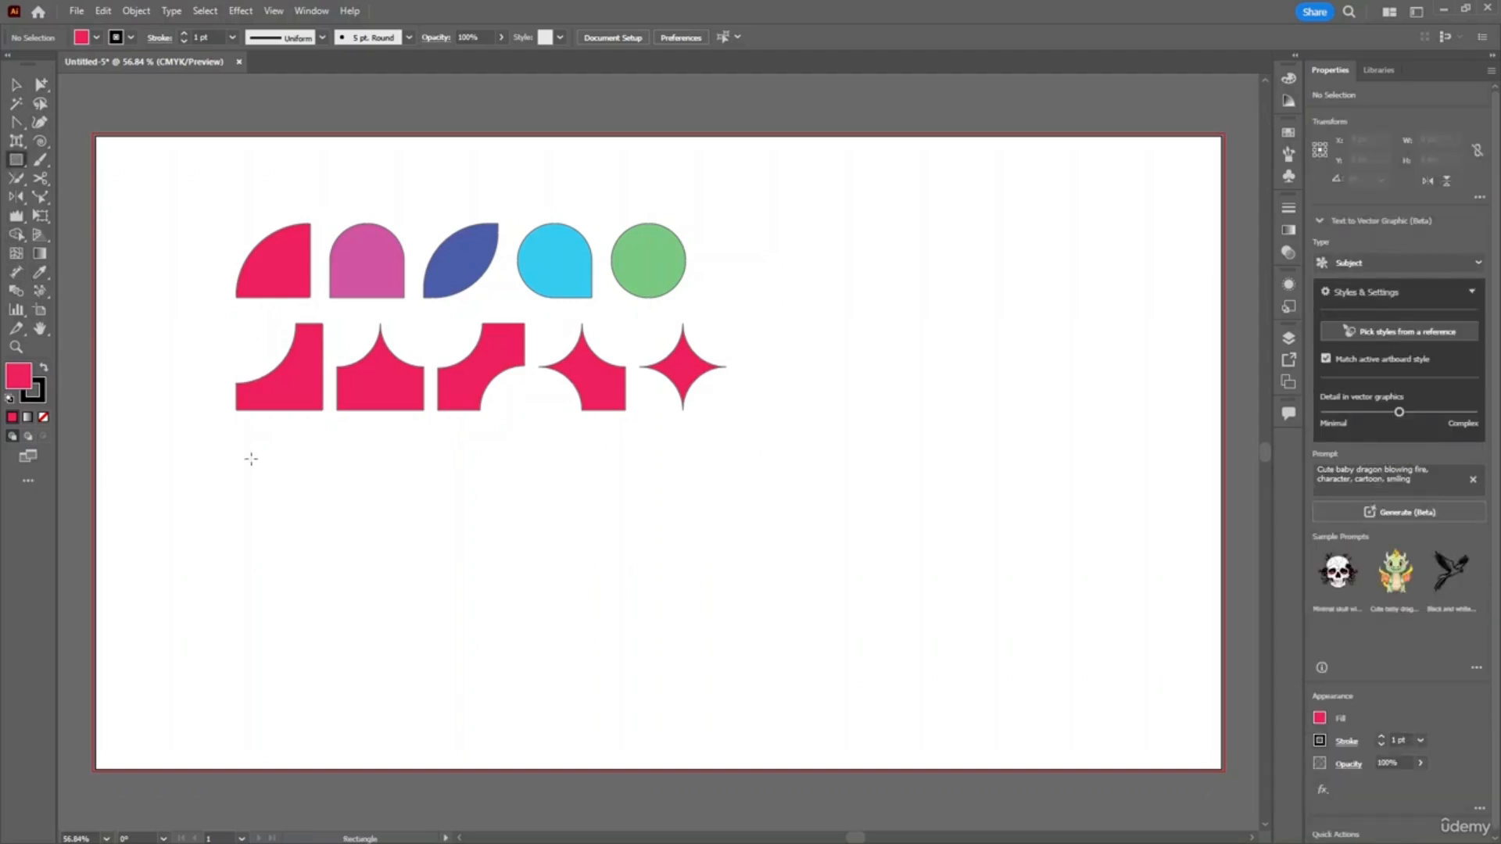
{"action": "left_click_drag", "start_coordinate": [247, 446], "coordinate": [334, 529]}
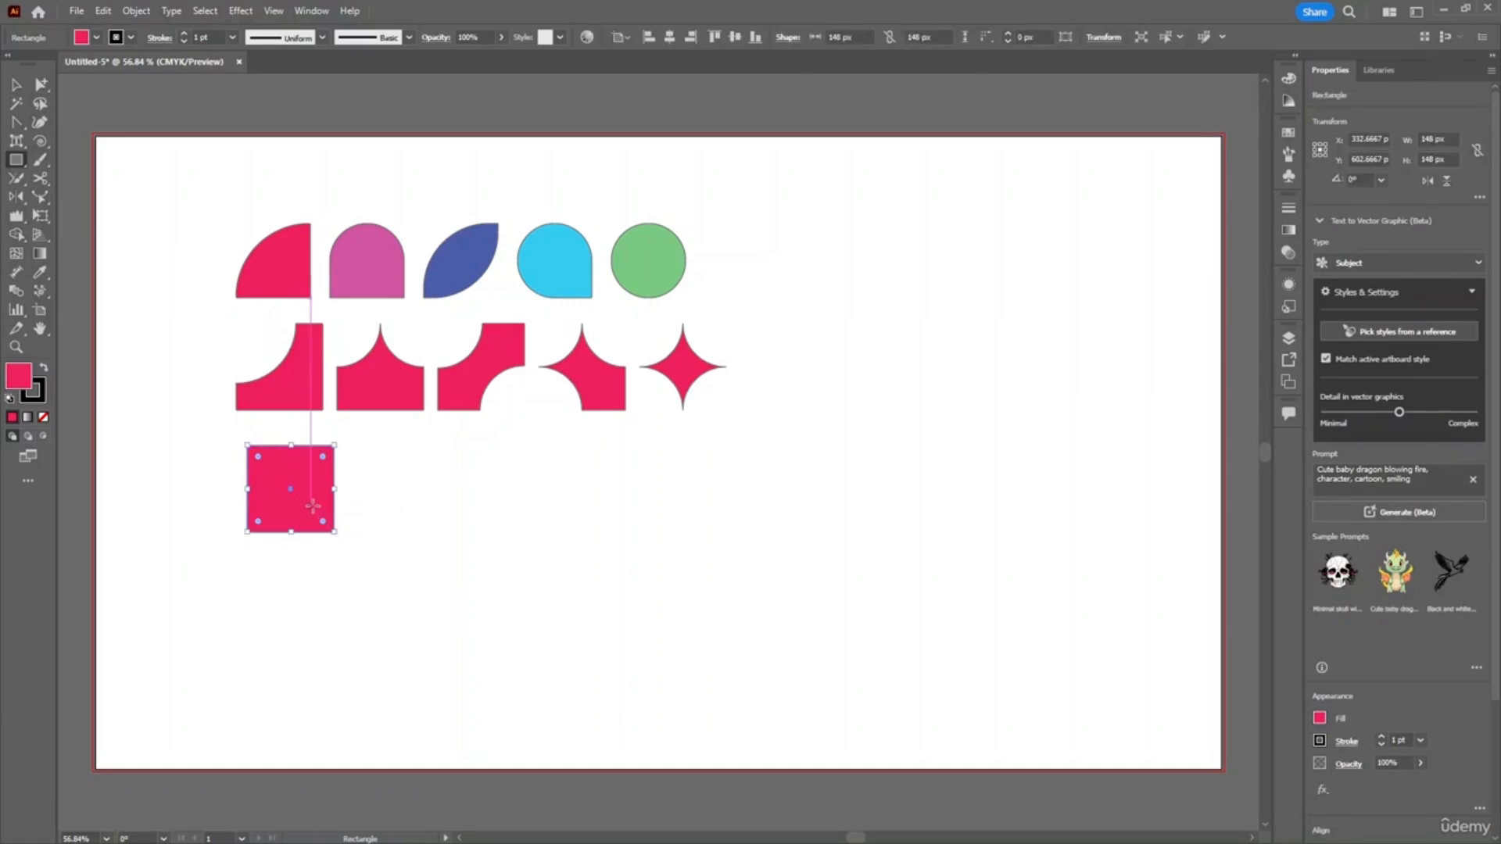
{"action": "left_click", "coordinate": [16, 84]}
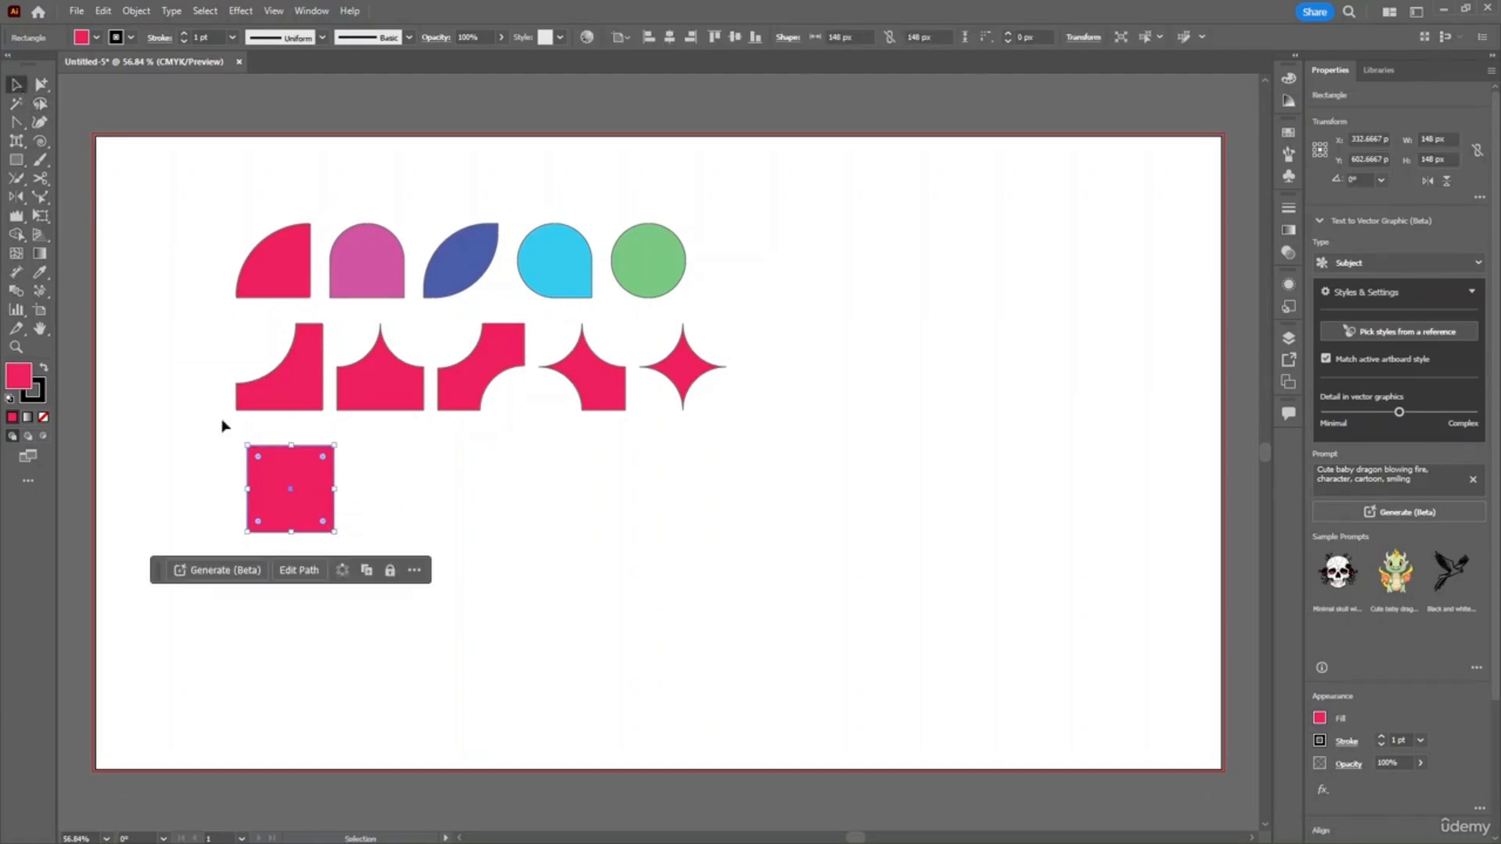
{"action": "left_click_drag", "start_coordinate": [279, 500], "coordinate": [372, 501]}
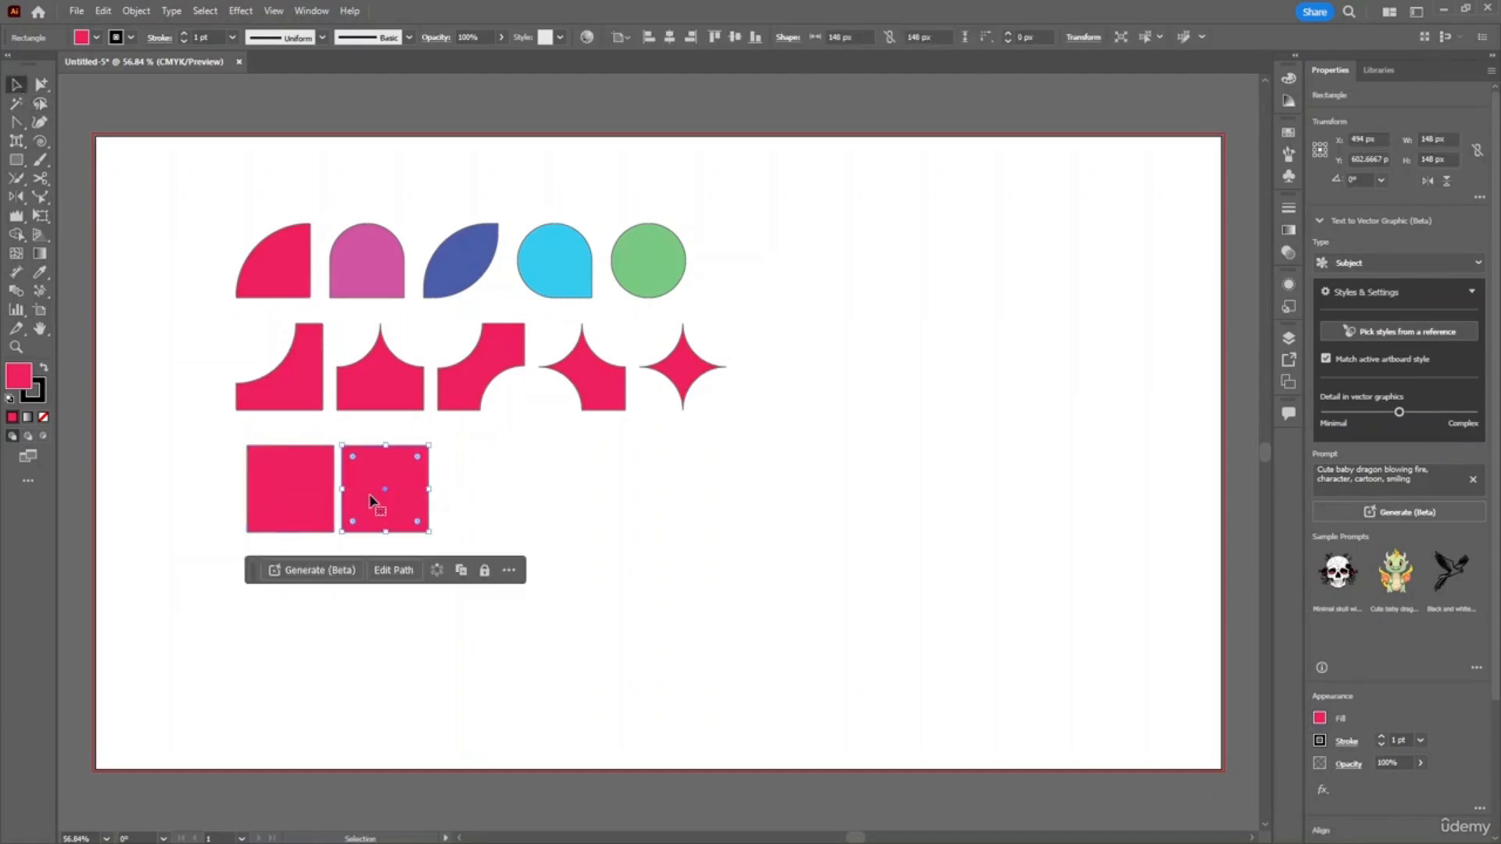
{"action": "key", "text": "ctrl+d"}
{"action": "key", "text": "ctrl+d"}
{"action": "key", "text": "ctrl+d"}
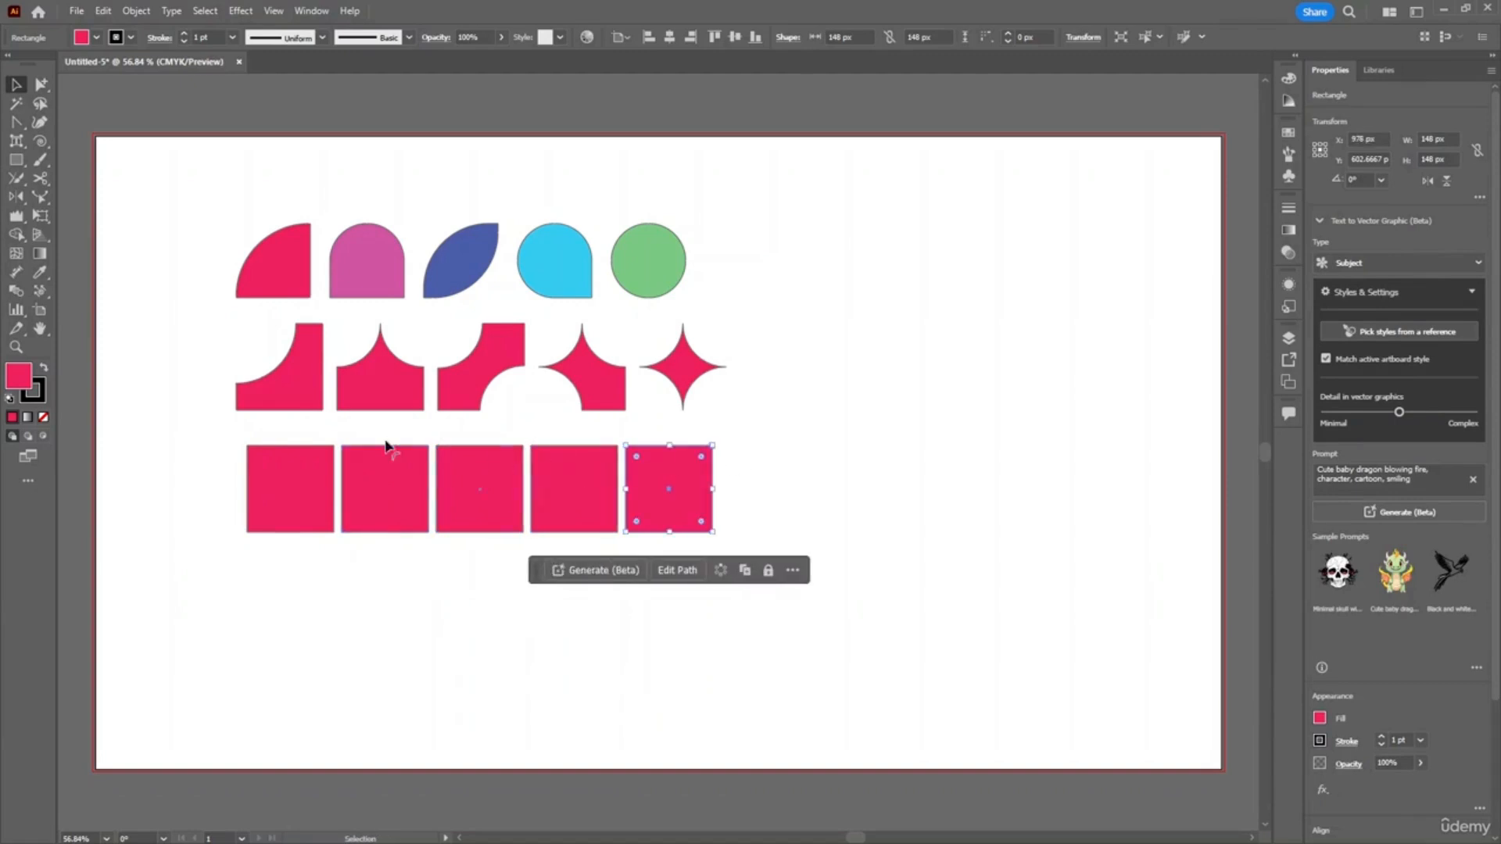
{"action": "left_click", "coordinate": [946, 433]}
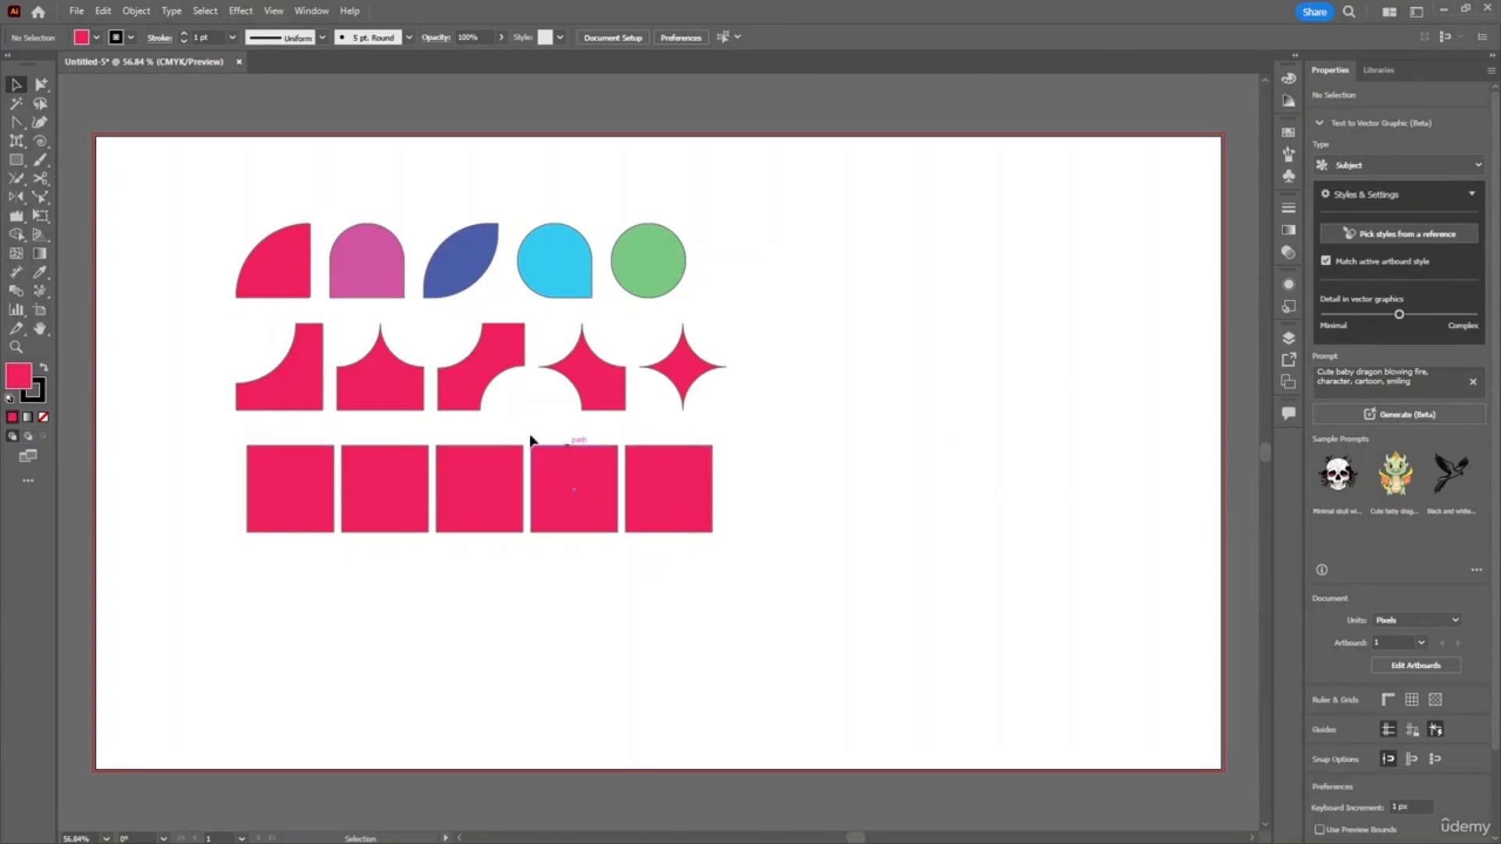
{"action": "left_click", "coordinate": [307, 387]}
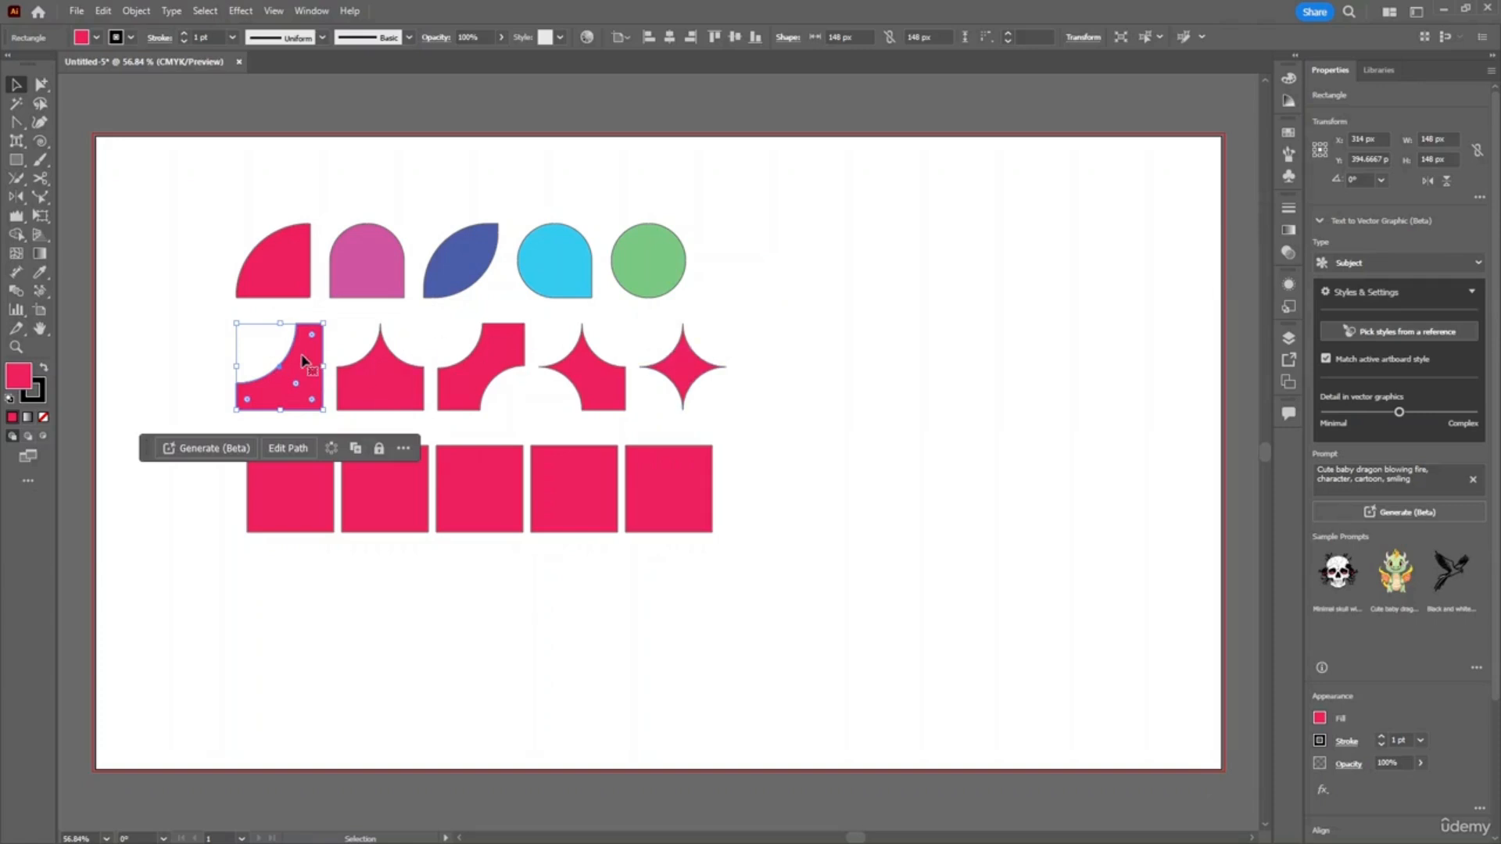
{"action": "left_click", "coordinate": [296, 275]}
{"action": "left_click", "coordinate": [314, 370]}
{"action": "left_click", "coordinate": [368, 280]}
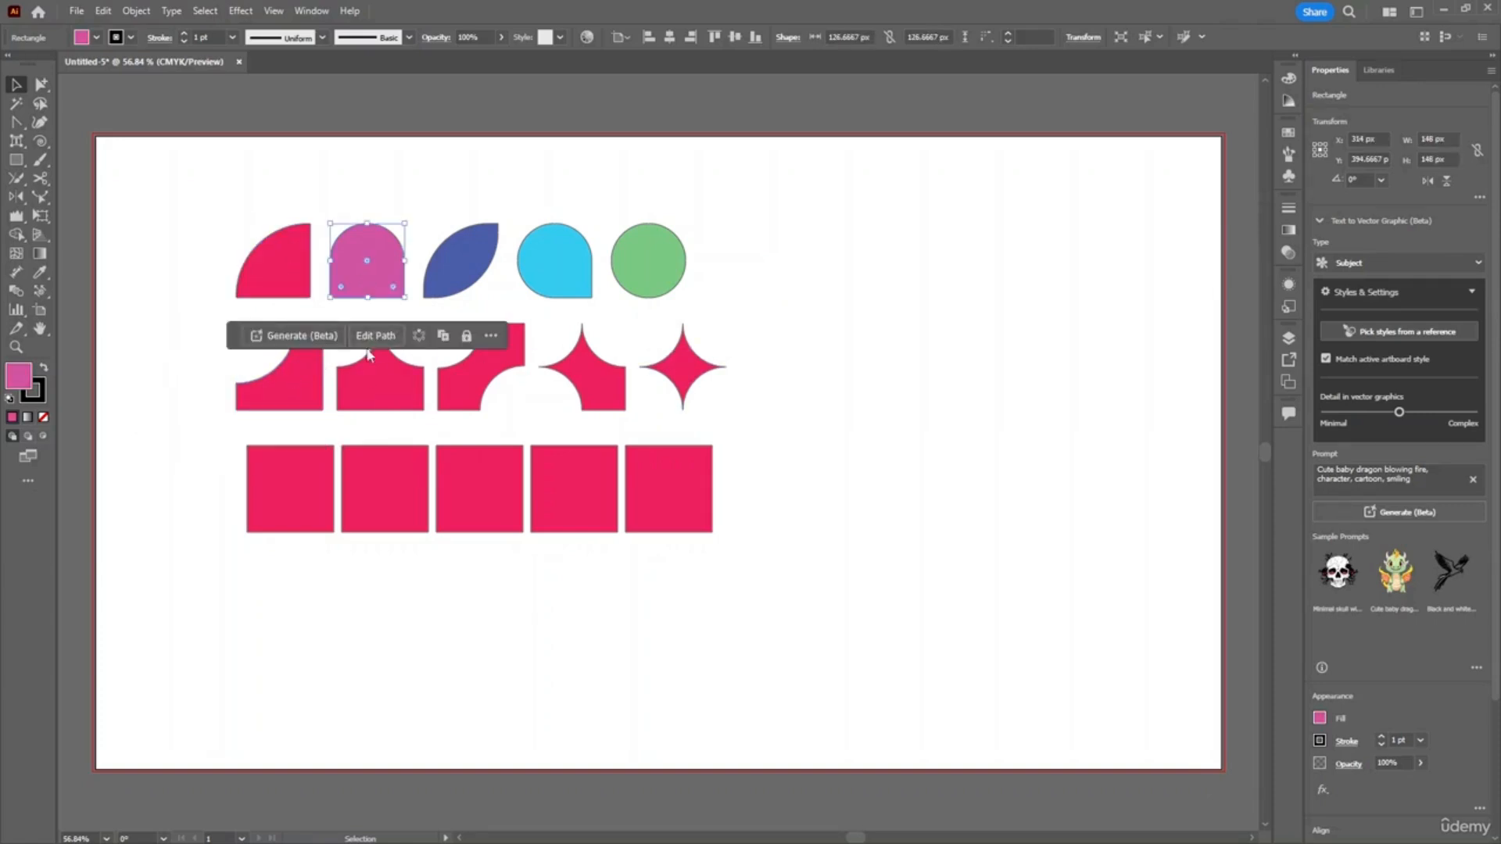
{"action": "left_click", "coordinate": [377, 380]}
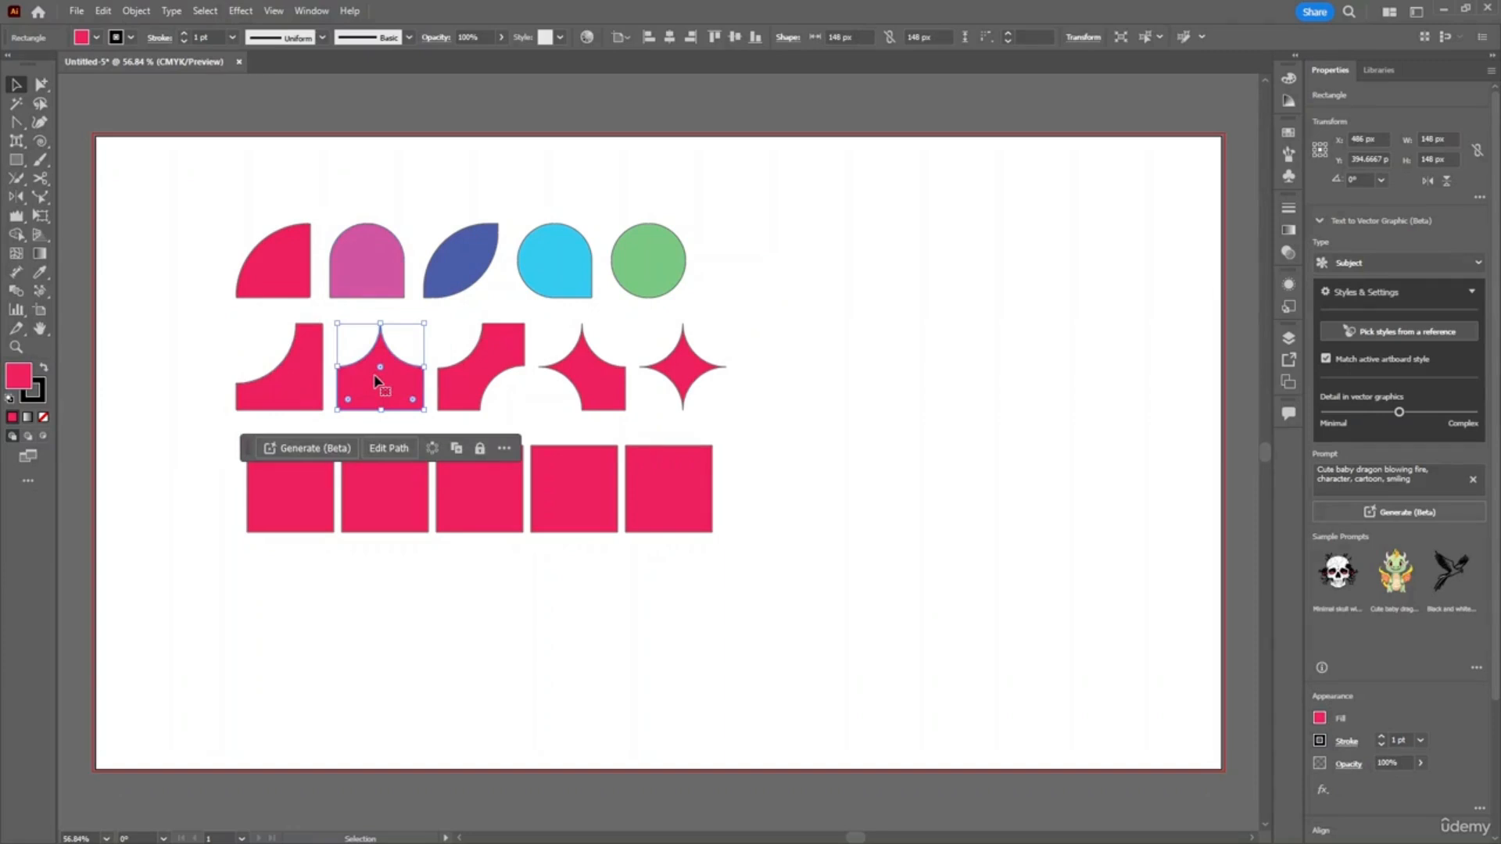
- Set the first third-row square's upper-left corner to a 148 px chamfer, forming a right triangle
{"action": "left_click", "coordinate": [282, 500]}
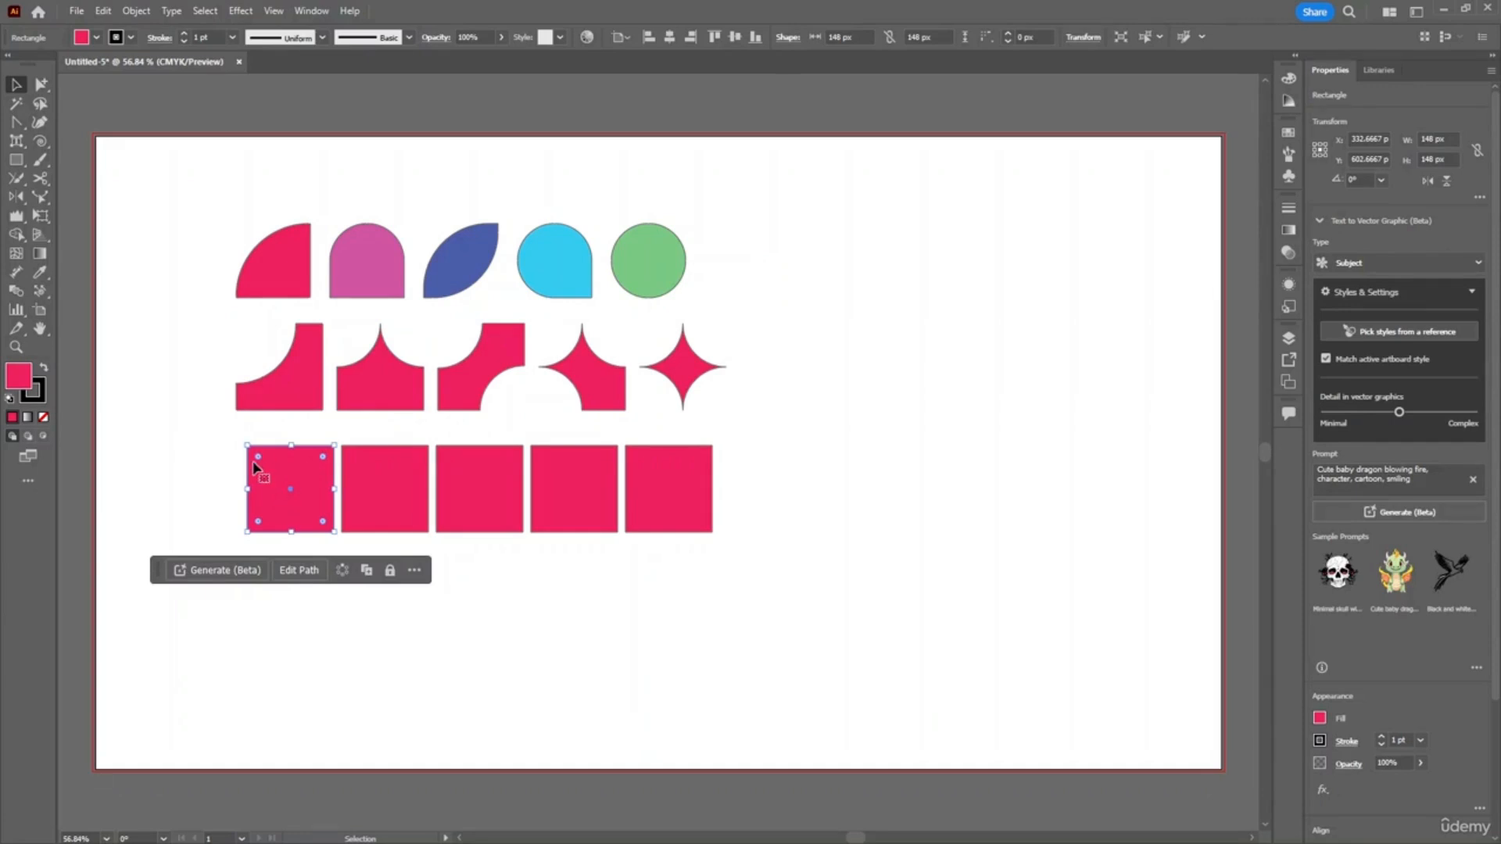
{"action": "left_click_drag", "start_coordinate": [258, 456], "coordinate": [316, 520]}
{"action": "double_click", "coordinate": [322, 522]}
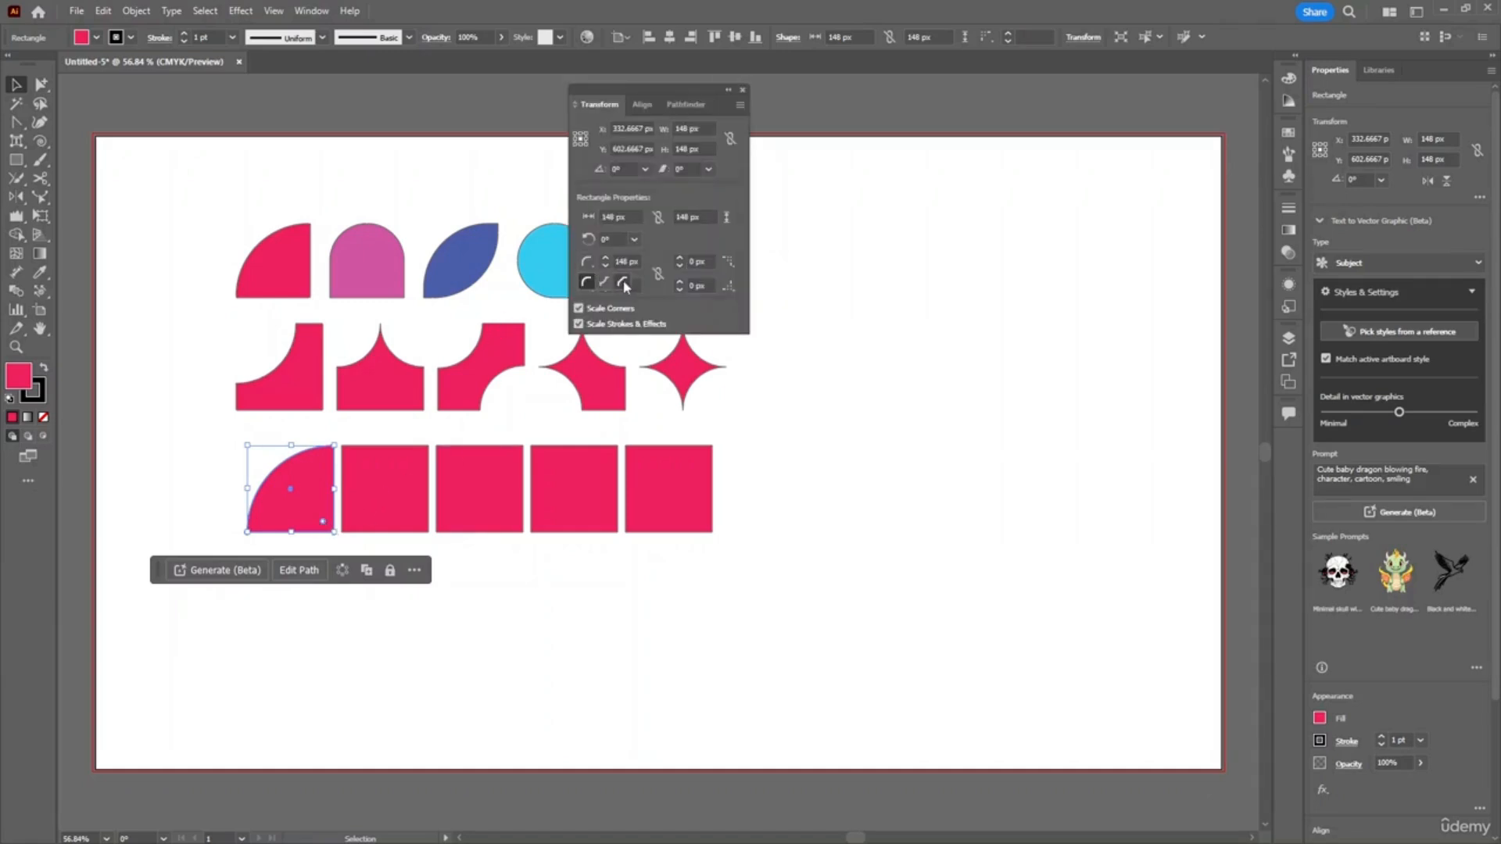
{"action": "left_click", "coordinate": [622, 283]}
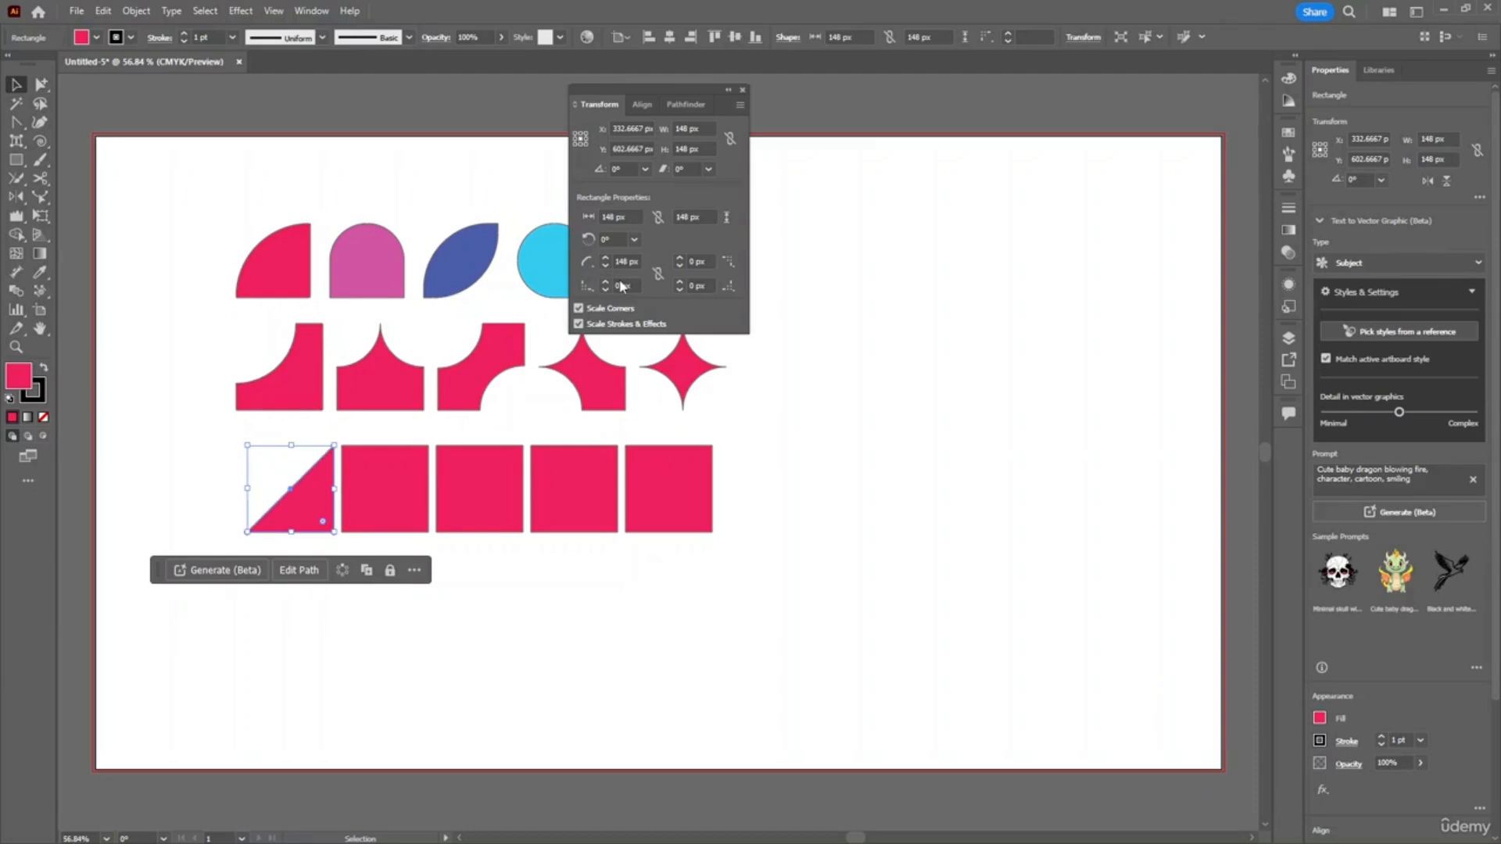
{"action": "left_click", "coordinate": [618, 607]}
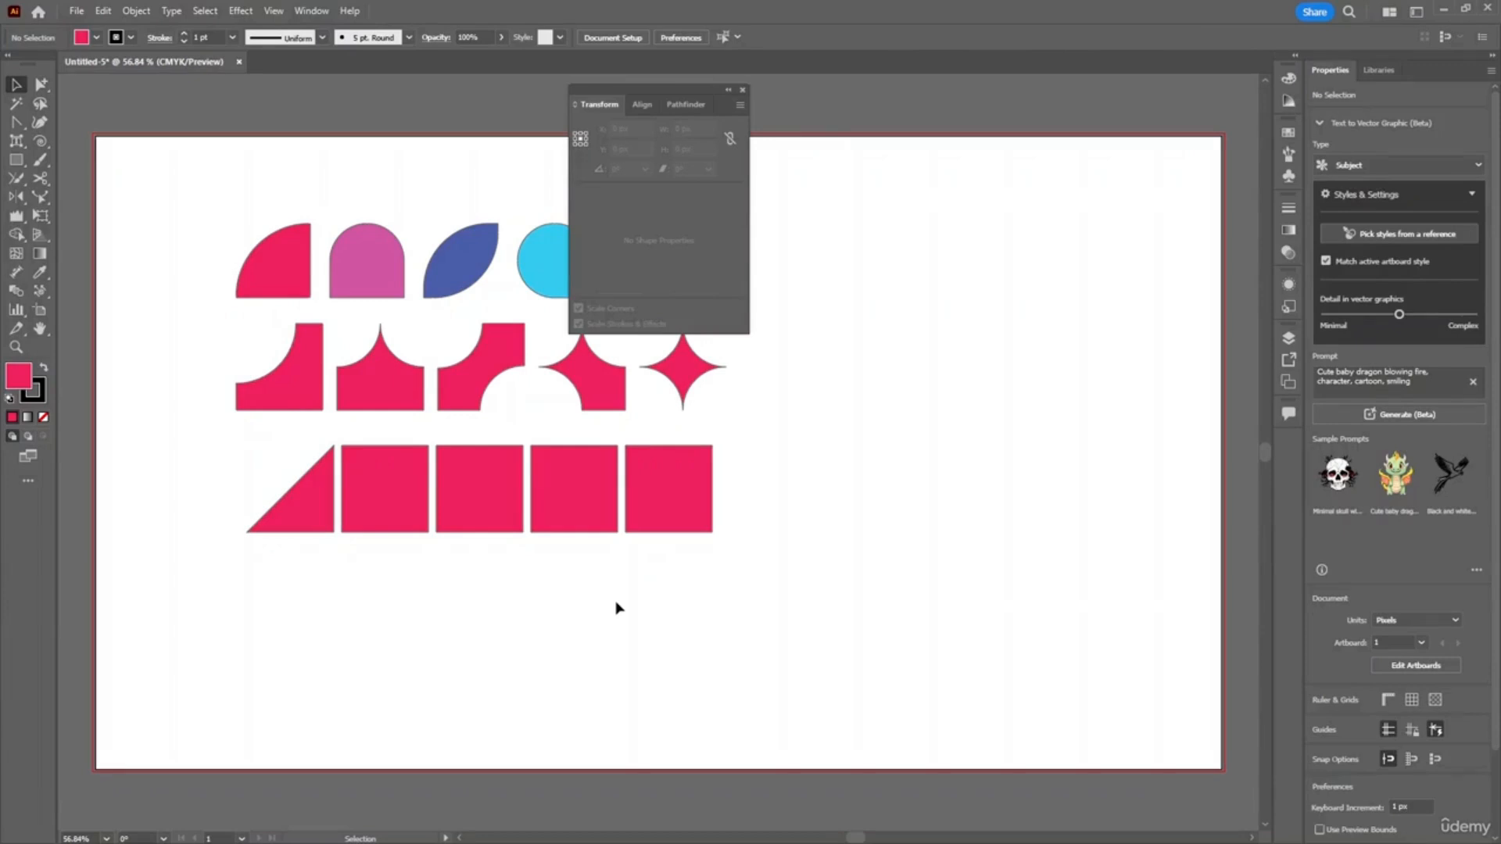
- Round the second third-row square's two upper corners to 74 px, invert them, and switch the upper-left one to chamfer
{"action": "left_click", "coordinate": [407, 479]}
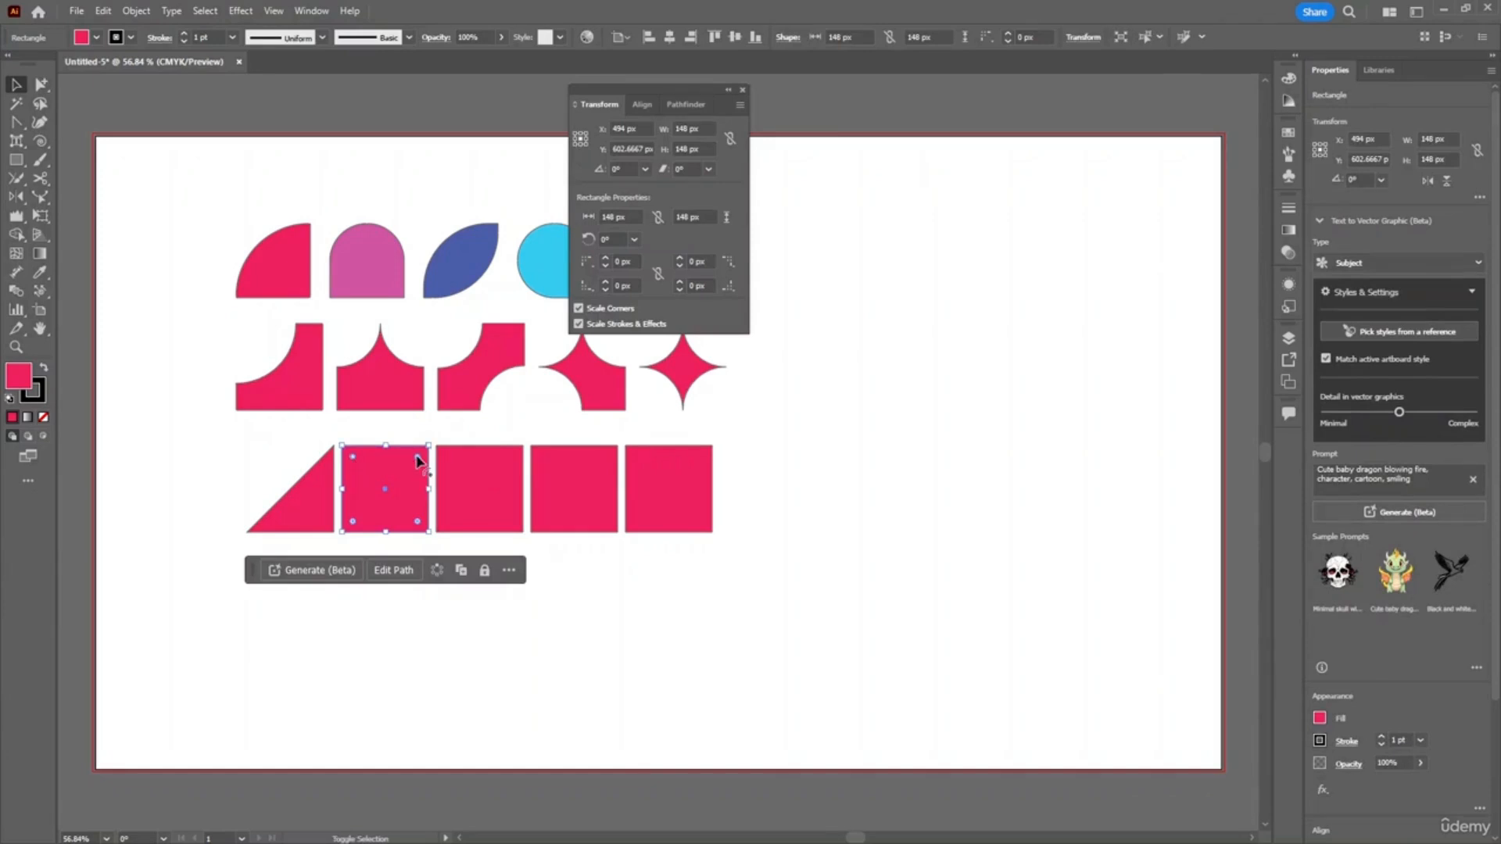
{"action": "left_click_drag", "start_coordinate": [417, 461], "coordinate": [388, 492]}
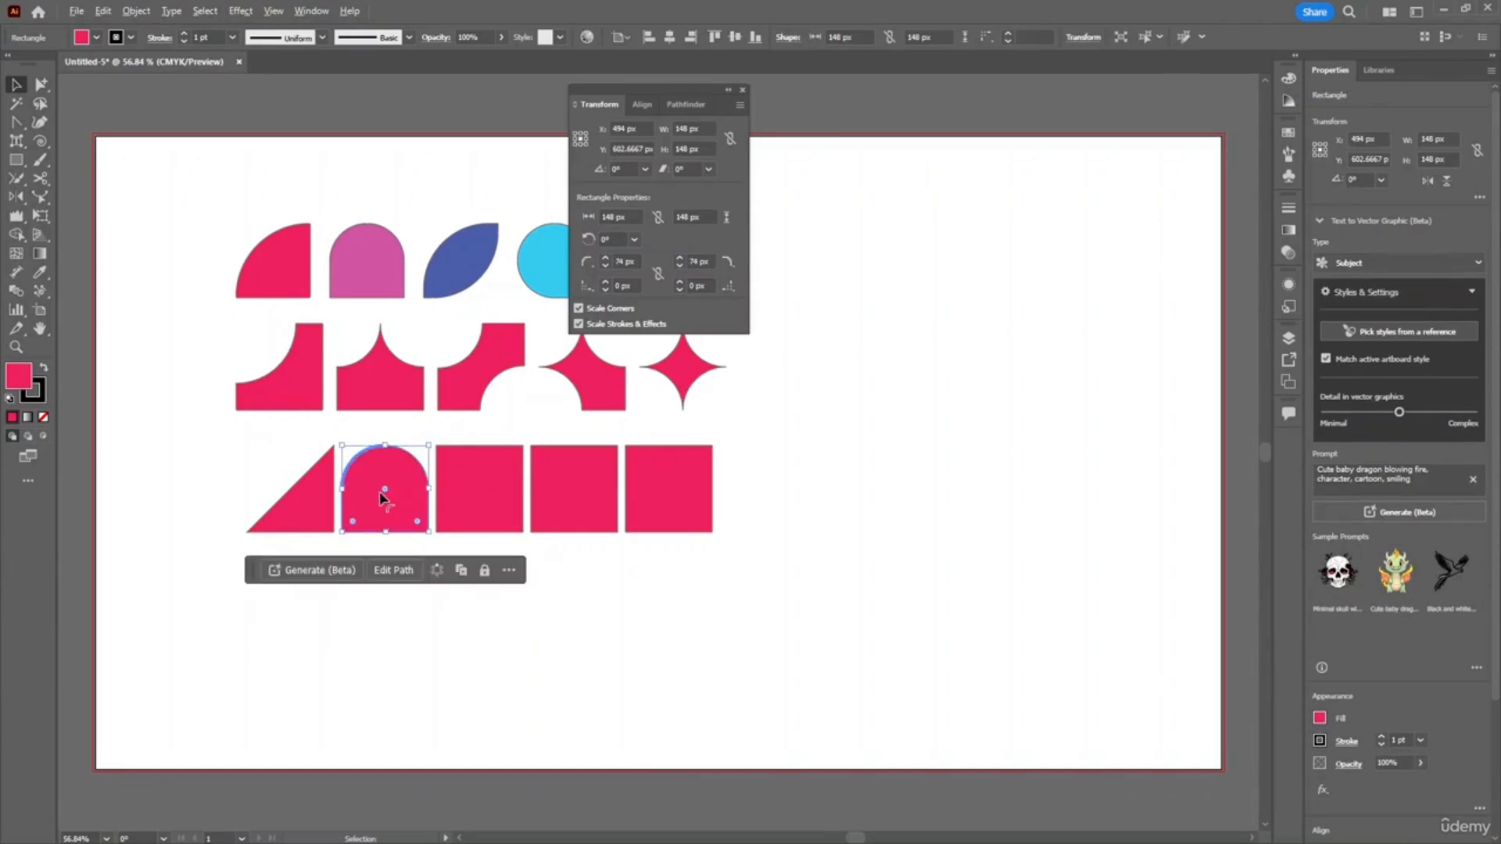
{"action": "left_click", "coordinate": [385, 490], "text": "alt"}
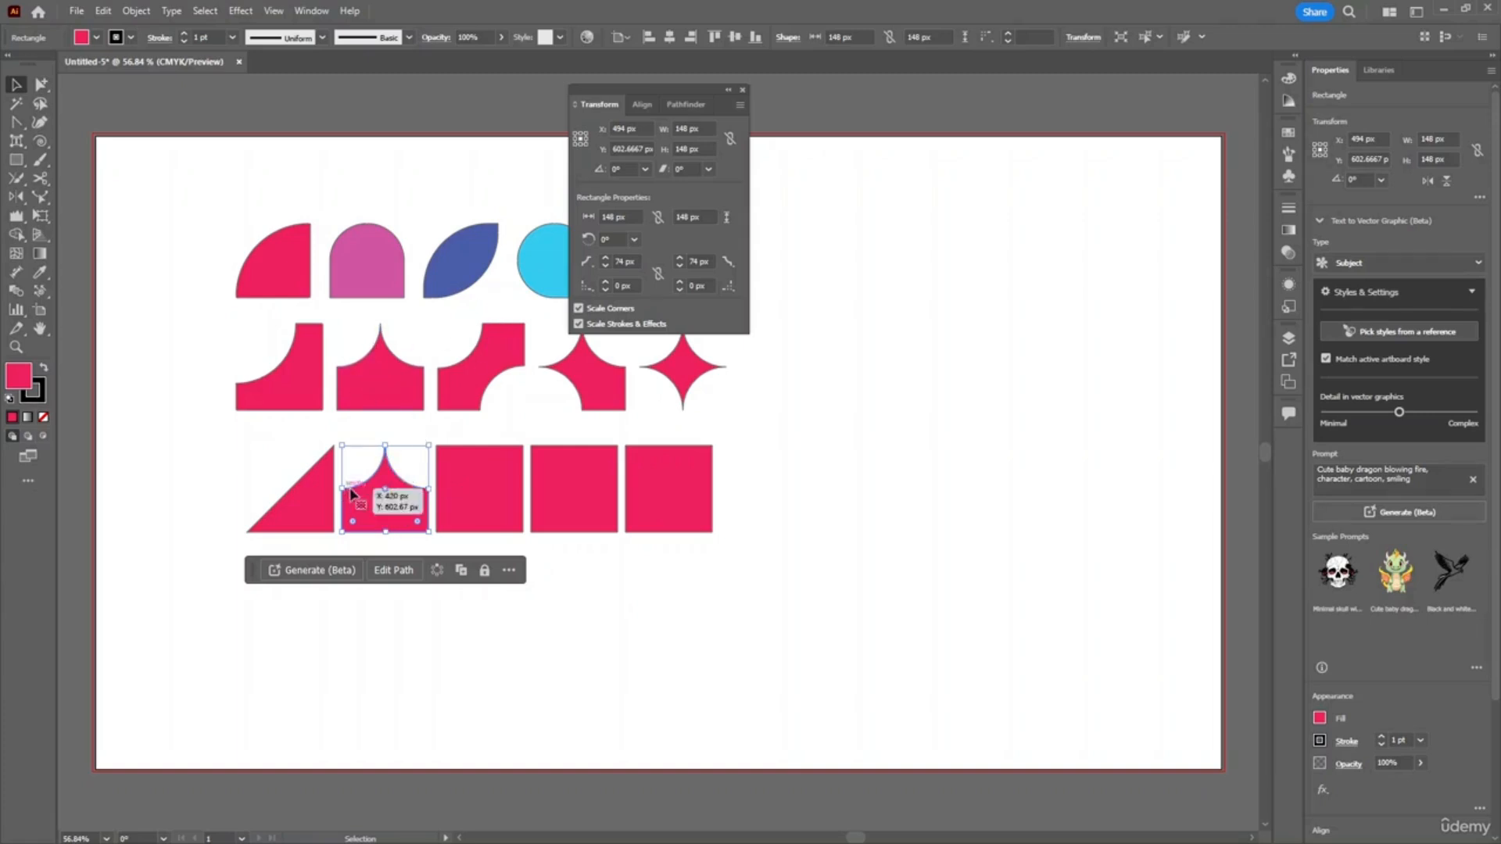
{"action": "left_click", "coordinate": [584, 262]}
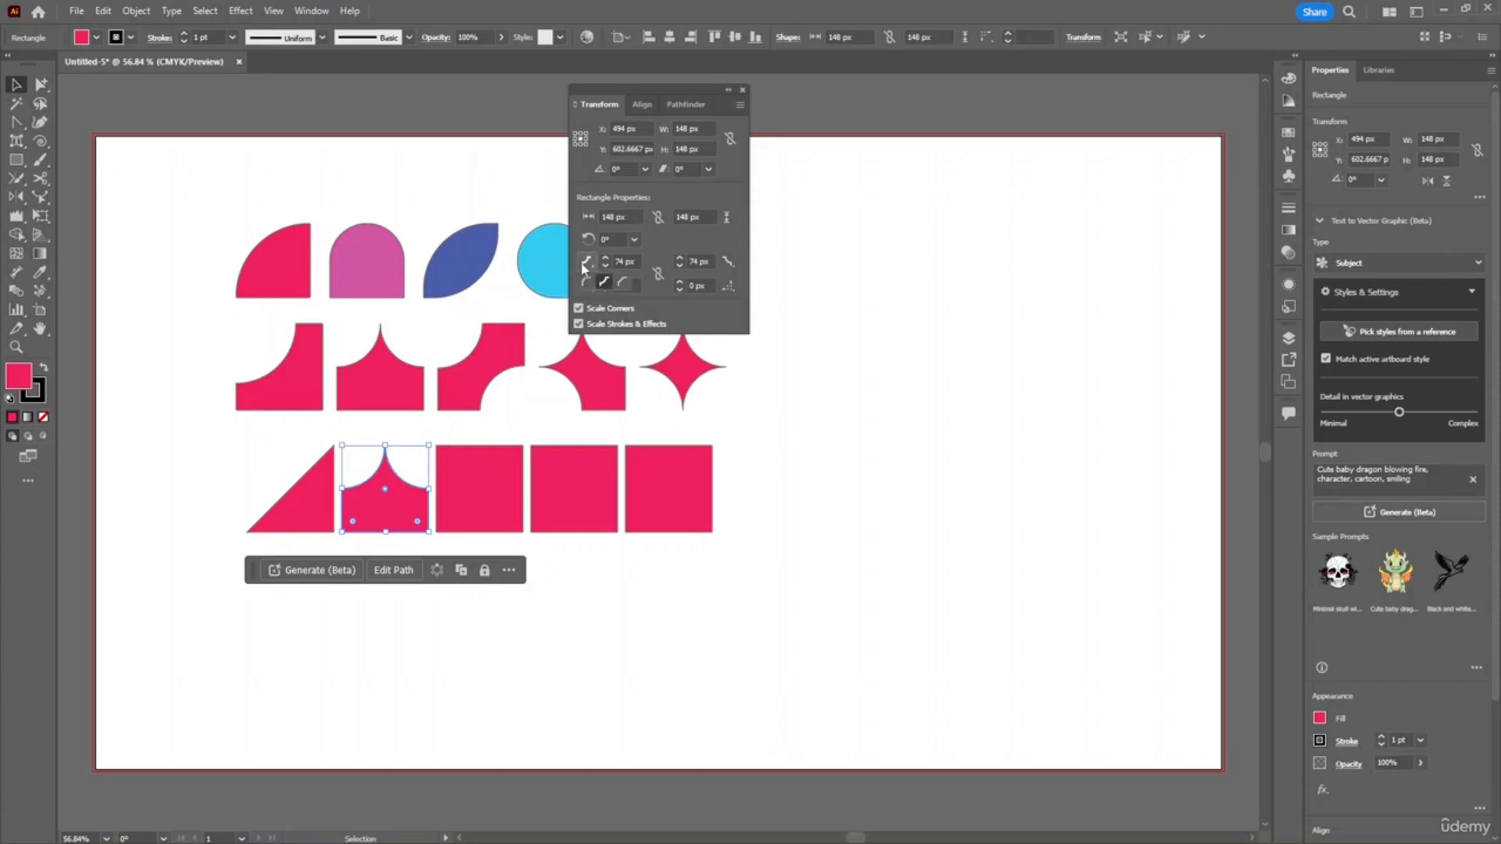
{"action": "left_click", "coordinate": [622, 282]}
{"action": "left_click", "coordinate": [587, 261]}
{"action": "left_click", "coordinate": [623, 283]}
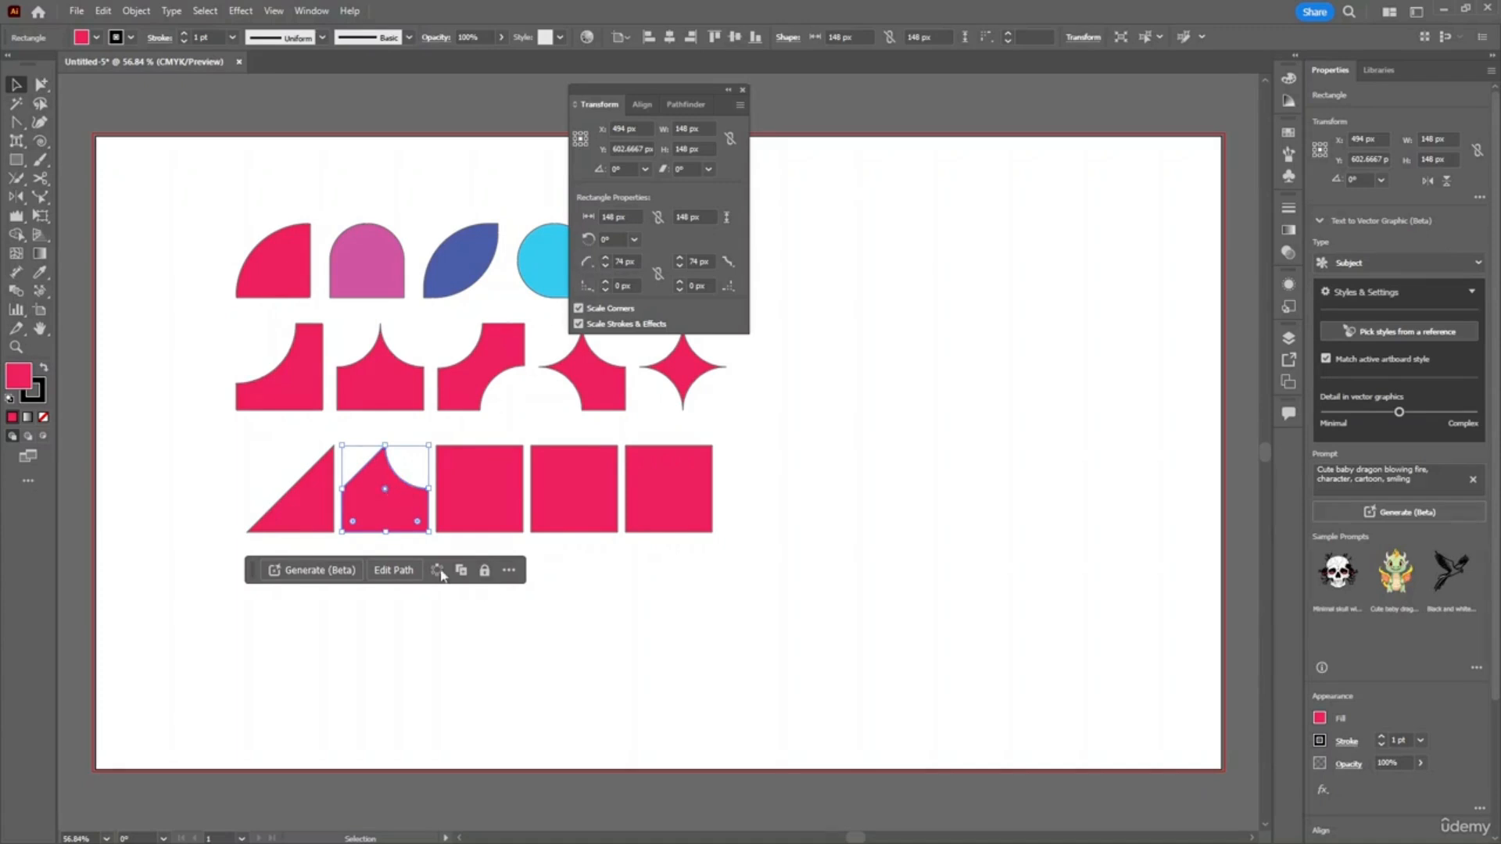
- Undo the corner style changes on the second square back to plain rounded upper corners
{"action": "left_click", "coordinate": [613, 594]}
{"action": "key", "text": "ctrl+z"}
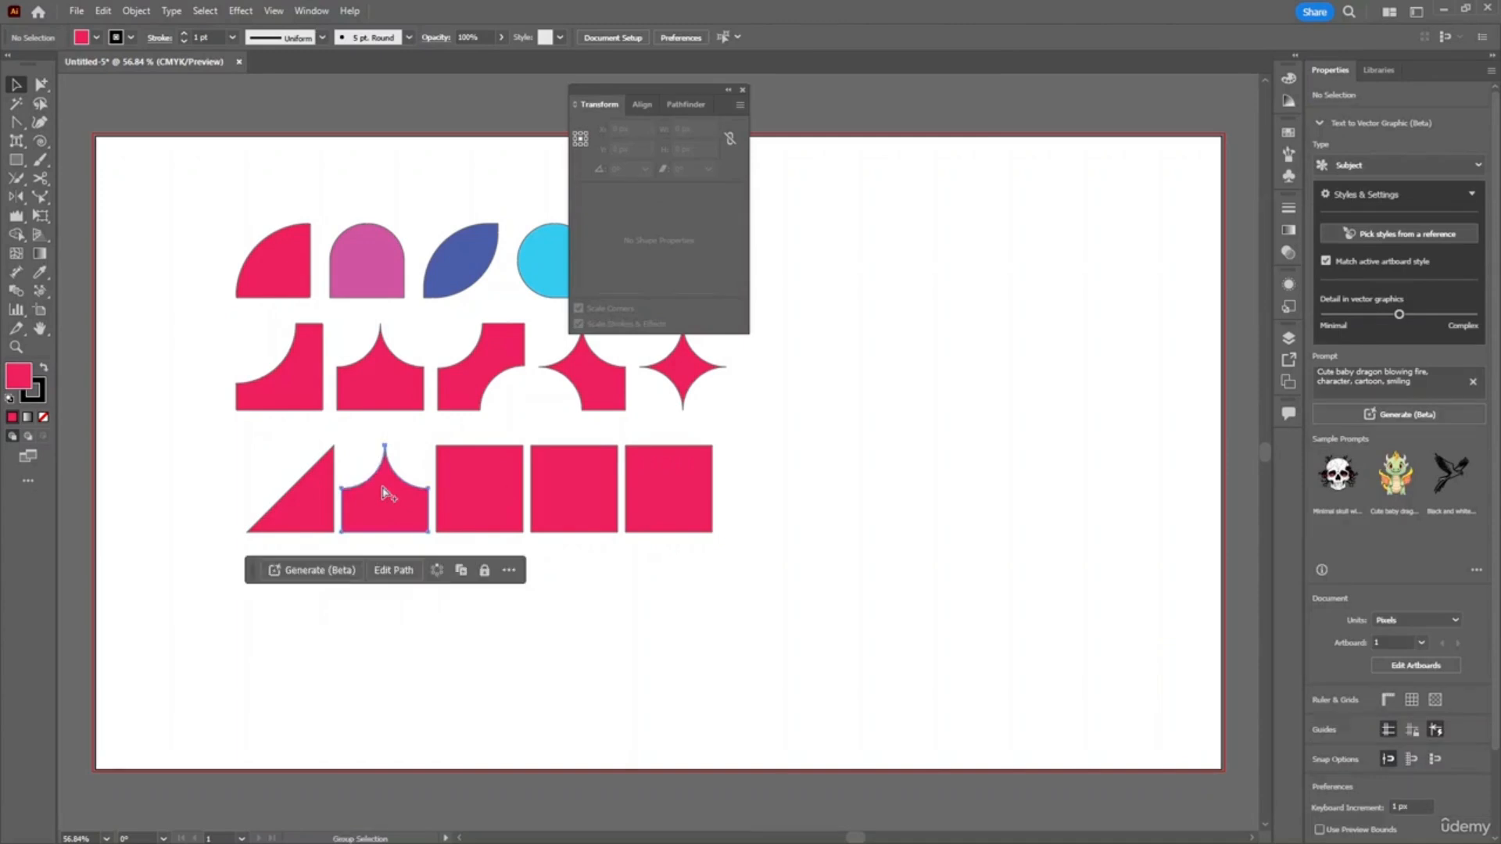
{"action": "key", "text": "ctrl+z"}
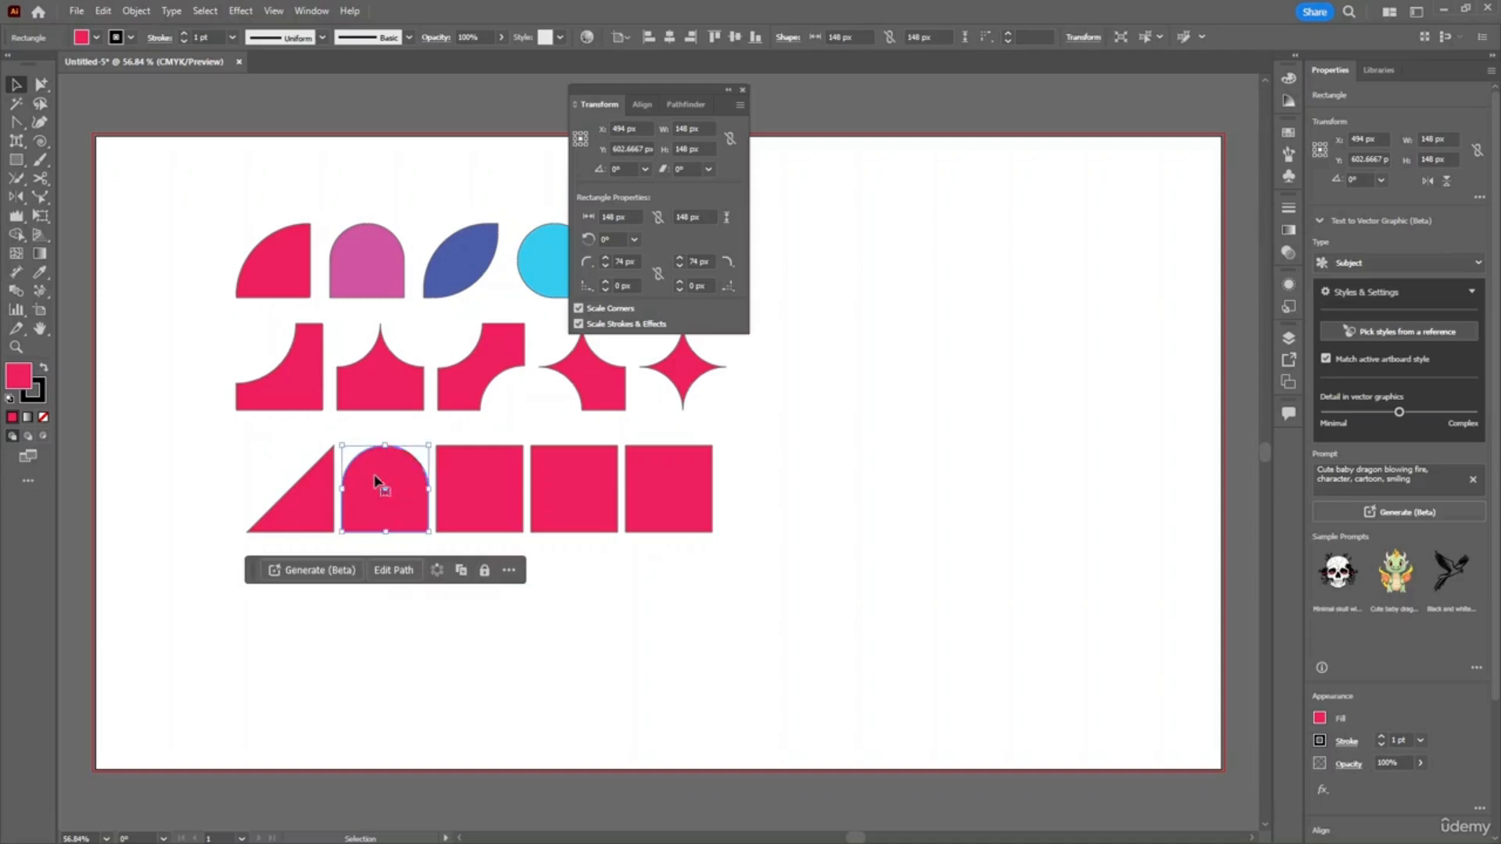
- Try chamfering the second square's upper corners at different radii, and pull the corner radius back out
{"action": "left_click_drag", "start_coordinate": [383, 492], "coordinate": [438, 449]}
{"action": "left_click", "coordinate": [591, 266]}
{"action": "left_click", "coordinate": [624, 284]}
{"action": "left_click_drag", "start_coordinate": [418, 459], "coordinate": [372, 504]}
{"action": "left_click", "coordinate": [603, 283]}
{"action": "left_click", "coordinate": [591, 266]}
{"action": "left_click", "coordinate": [617, 283]}
{"action": "left_click", "coordinate": [443, 538]}
{"action": "left_click", "coordinate": [385, 492]}
{"action": "left_click_drag", "start_coordinate": [385, 492], "coordinate": [426, 455]}
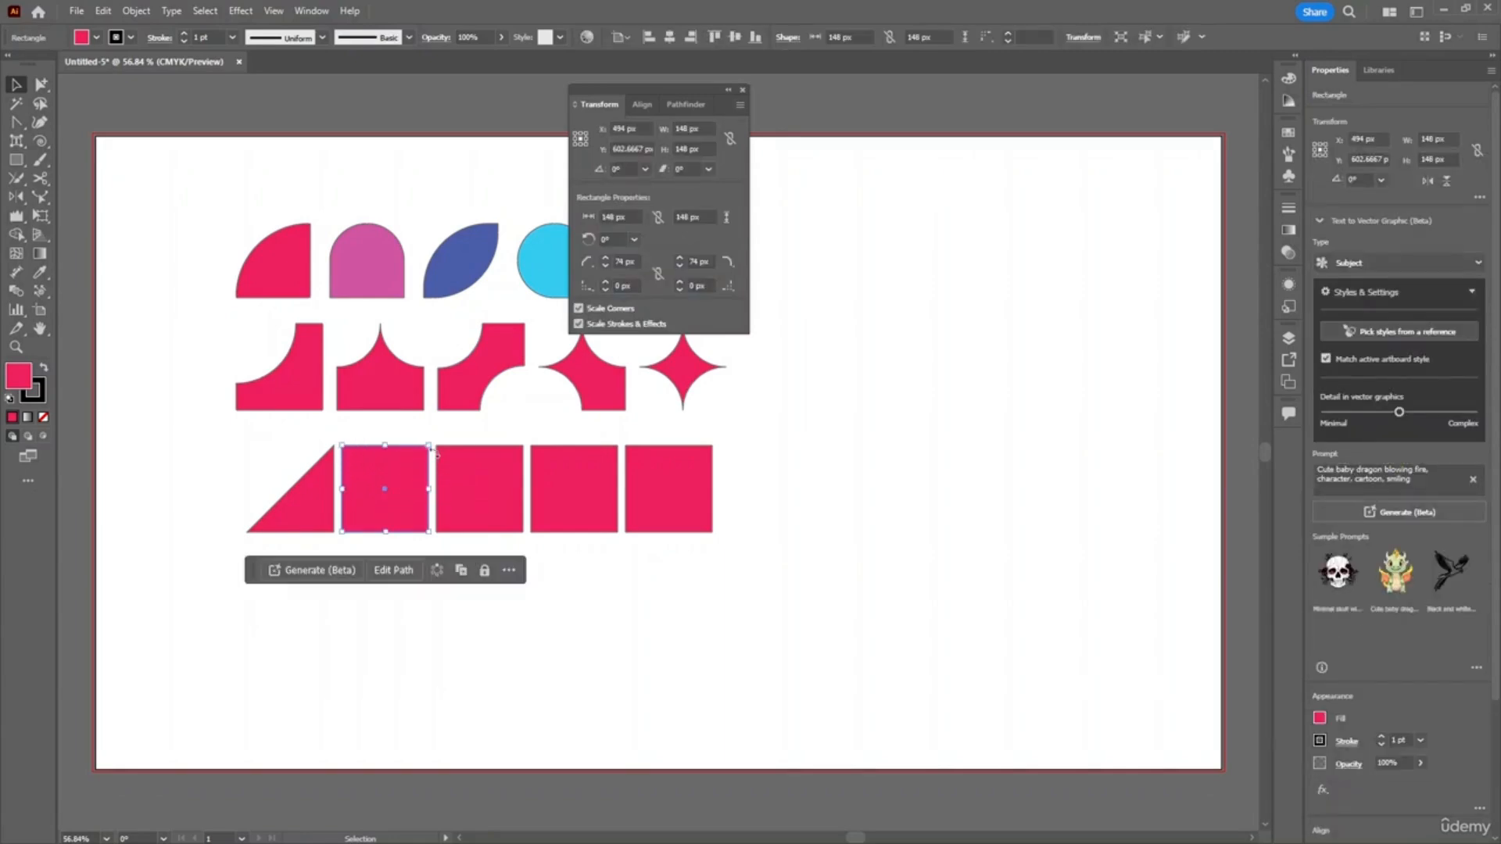
- Give the second third-row square's upper-left corner a 146 px chamfer
{"action": "left_click", "coordinate": [547, 601]}
{"action": "left_click", "coordinate": [377, 474]}
{"action": "mouse_move", "coordinate": [418, 463]}
{"action": "left_mouse_down"}
{"action": "mouse_move", "coordinate": [395, 490]}
{"action": "mouse_move", "coordinate": [426, 449]}
{"action": "left_mouse_up"}
{"action": "left_click_drag", "start_coordinate": [355, 462], "coordinate": [459, 542]}
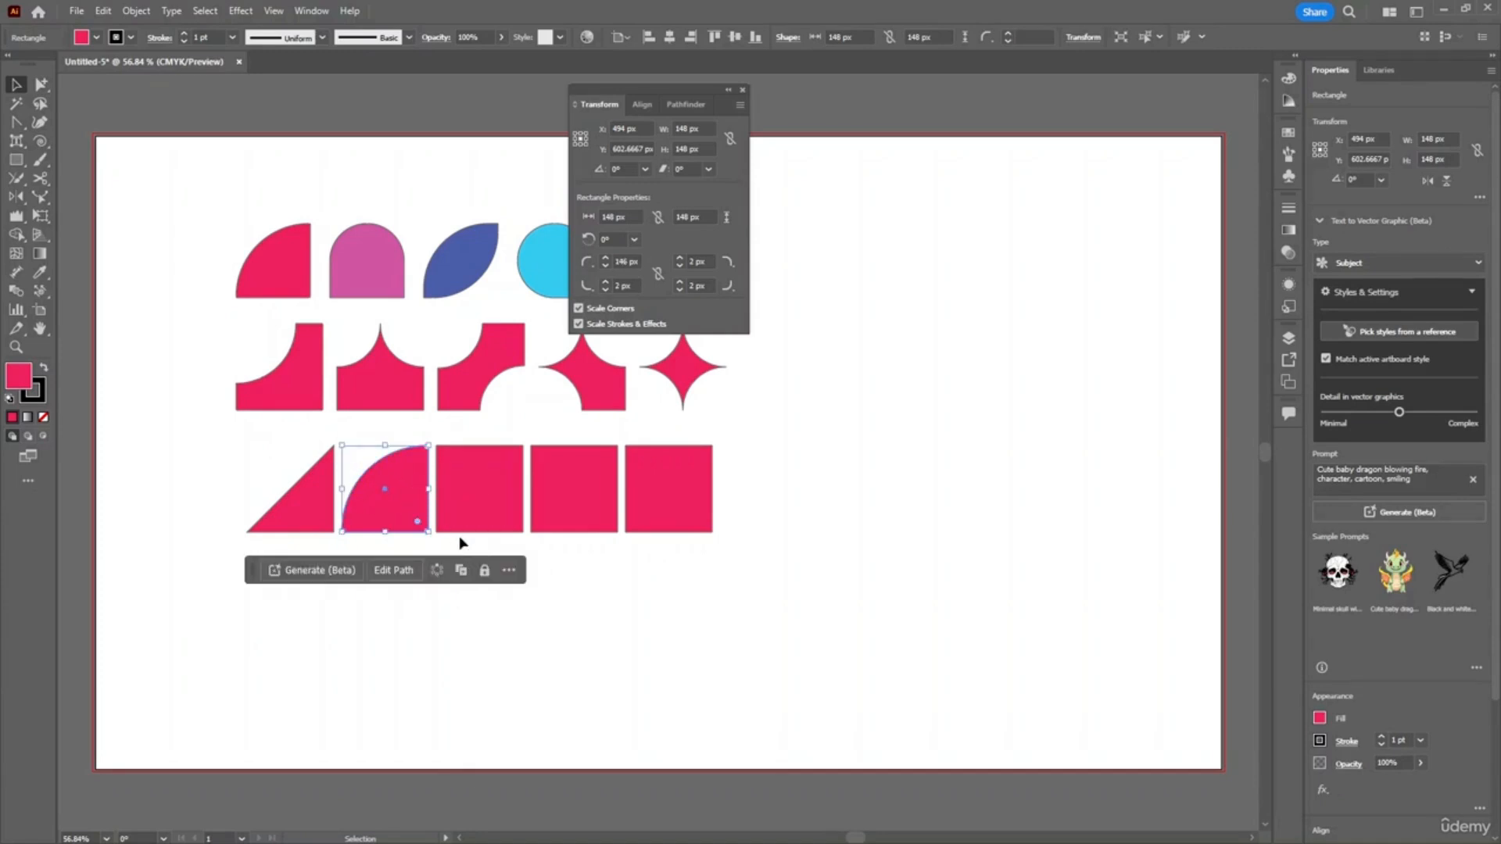
{"action": "left_click", "coordinate": [595, 266]}
{"action": "left_click", "coordinate": [623, 284]}
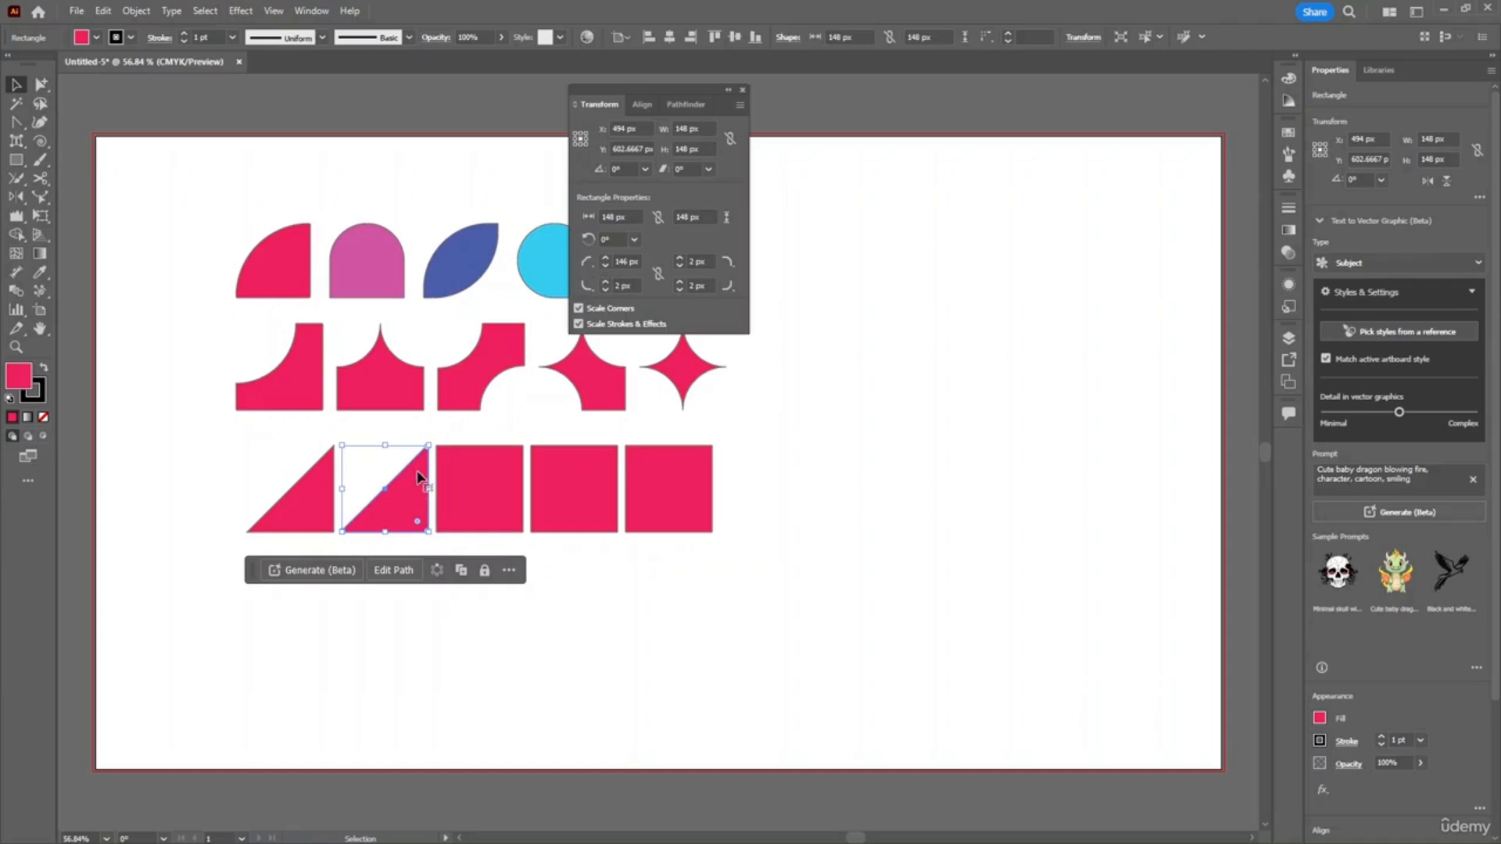
- Move the second triangle slightly left to X 486 px and reduce its lower-right corner radius to 0 px
{"action": "left_click", "coordinate": [401, 453]}
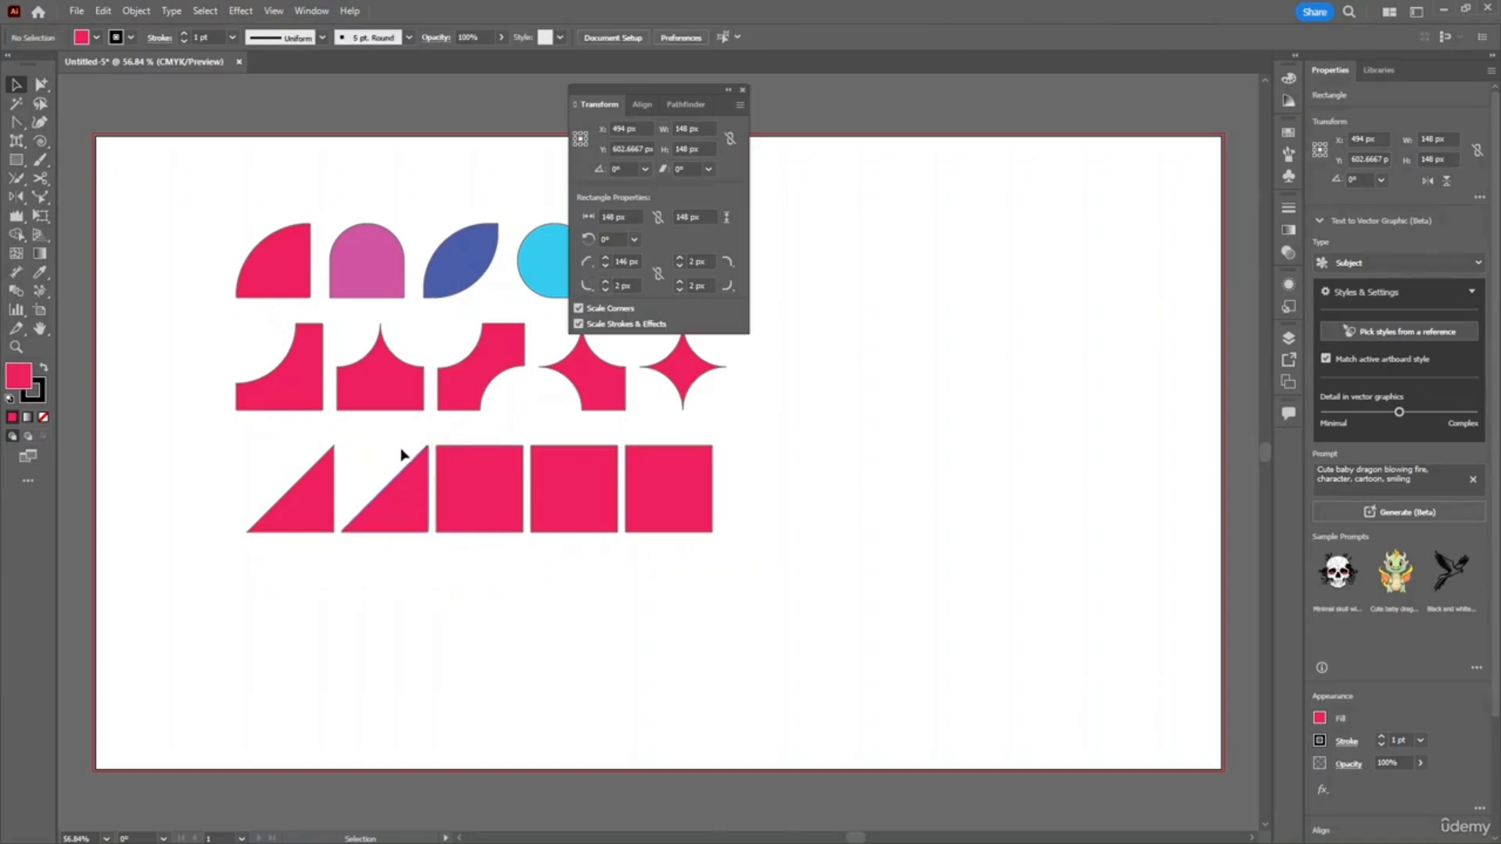
{"action": "left_click", "coordinate": [405, 508]}
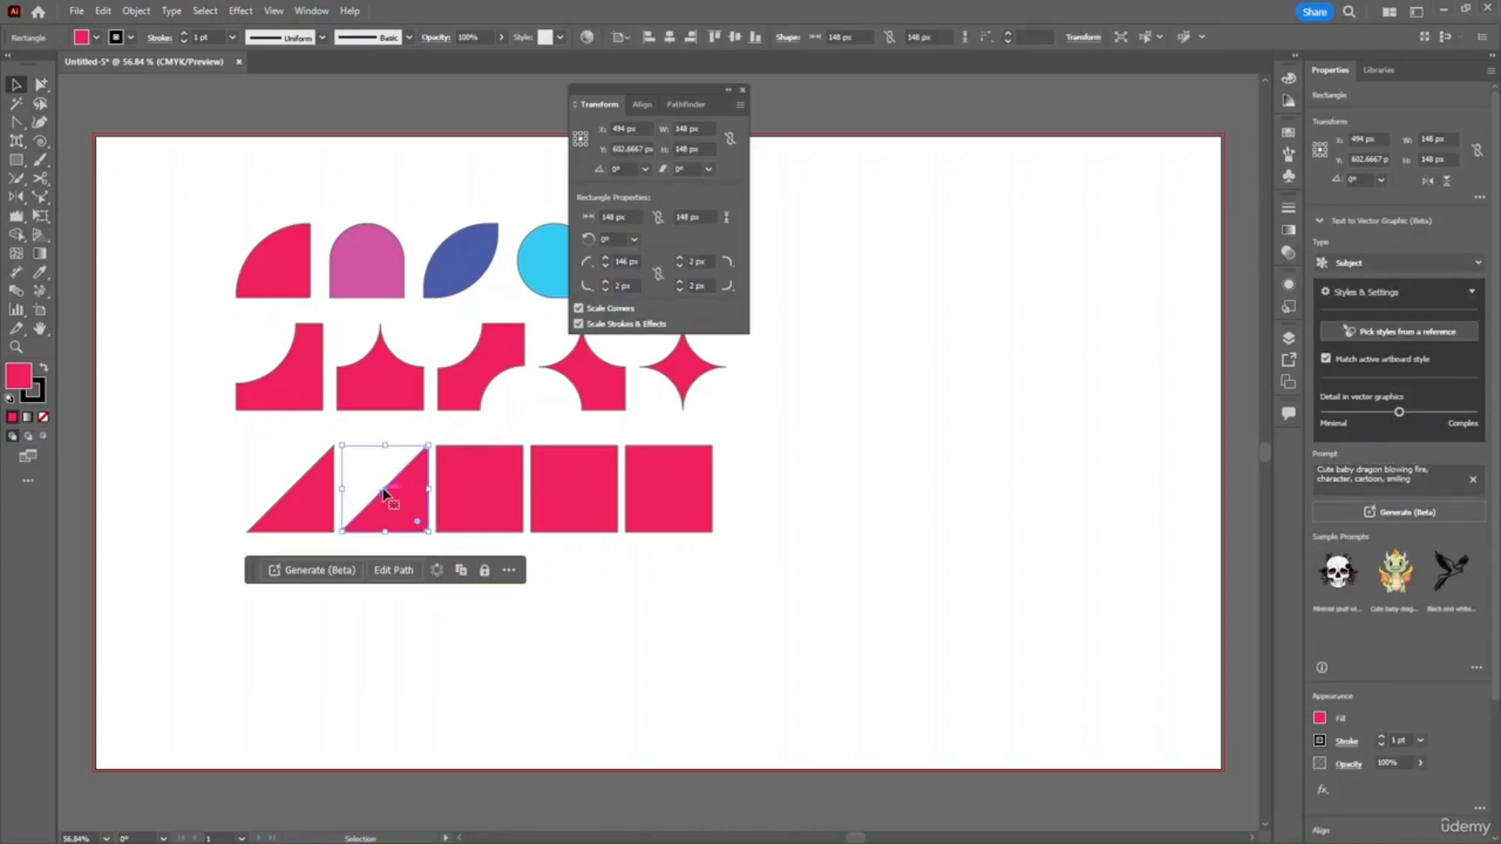
{"action": "left_click_drag", "start_coordinate": [382, 486], "coordinate": [378, 490]}
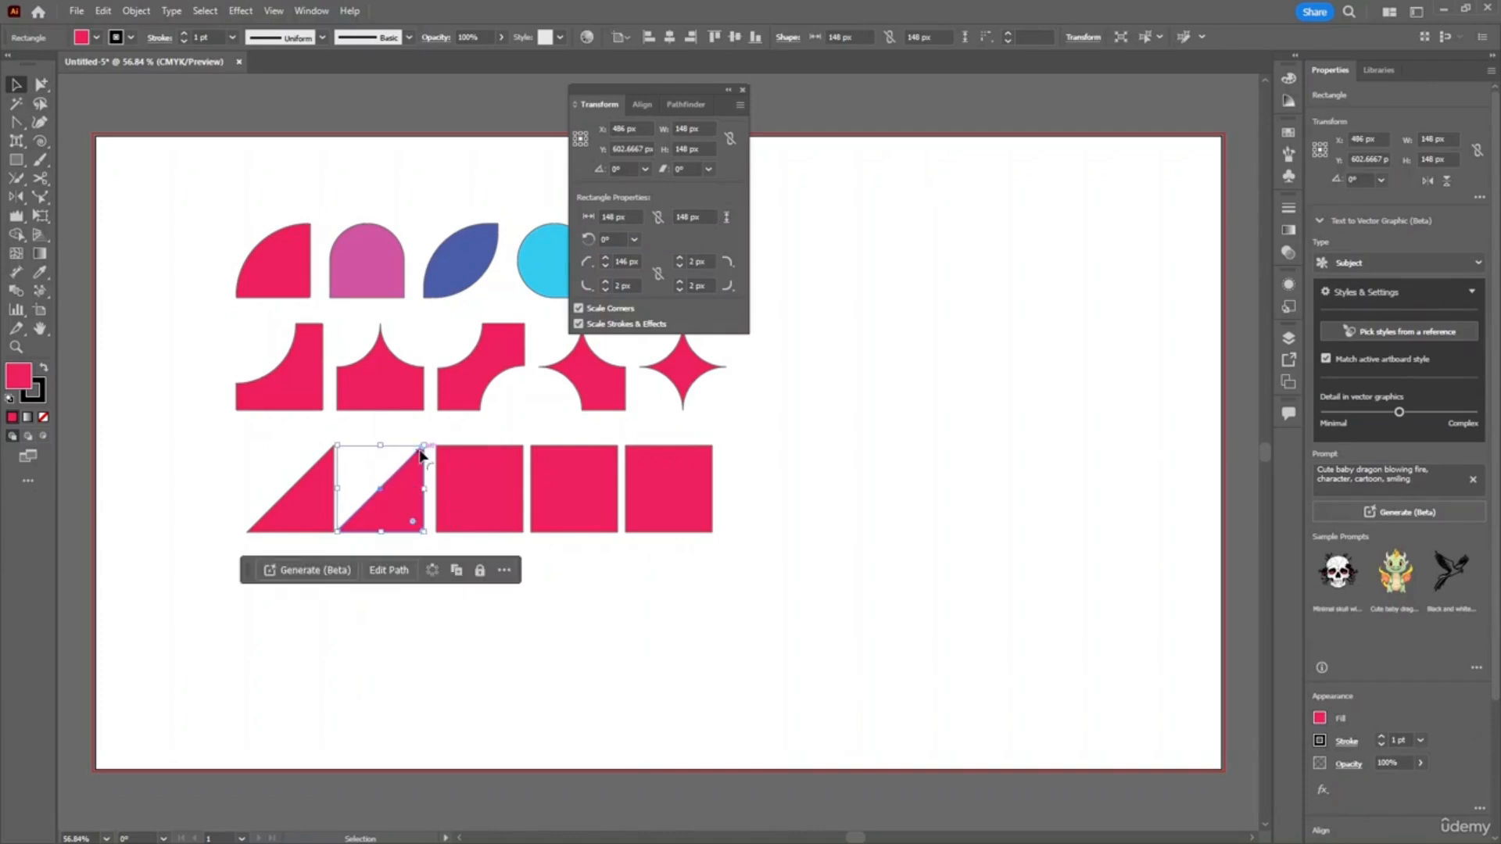
{"action": "scroll", "coordinate": [426, 482], "scroll_direction": "left", "scroll_amount": 4}
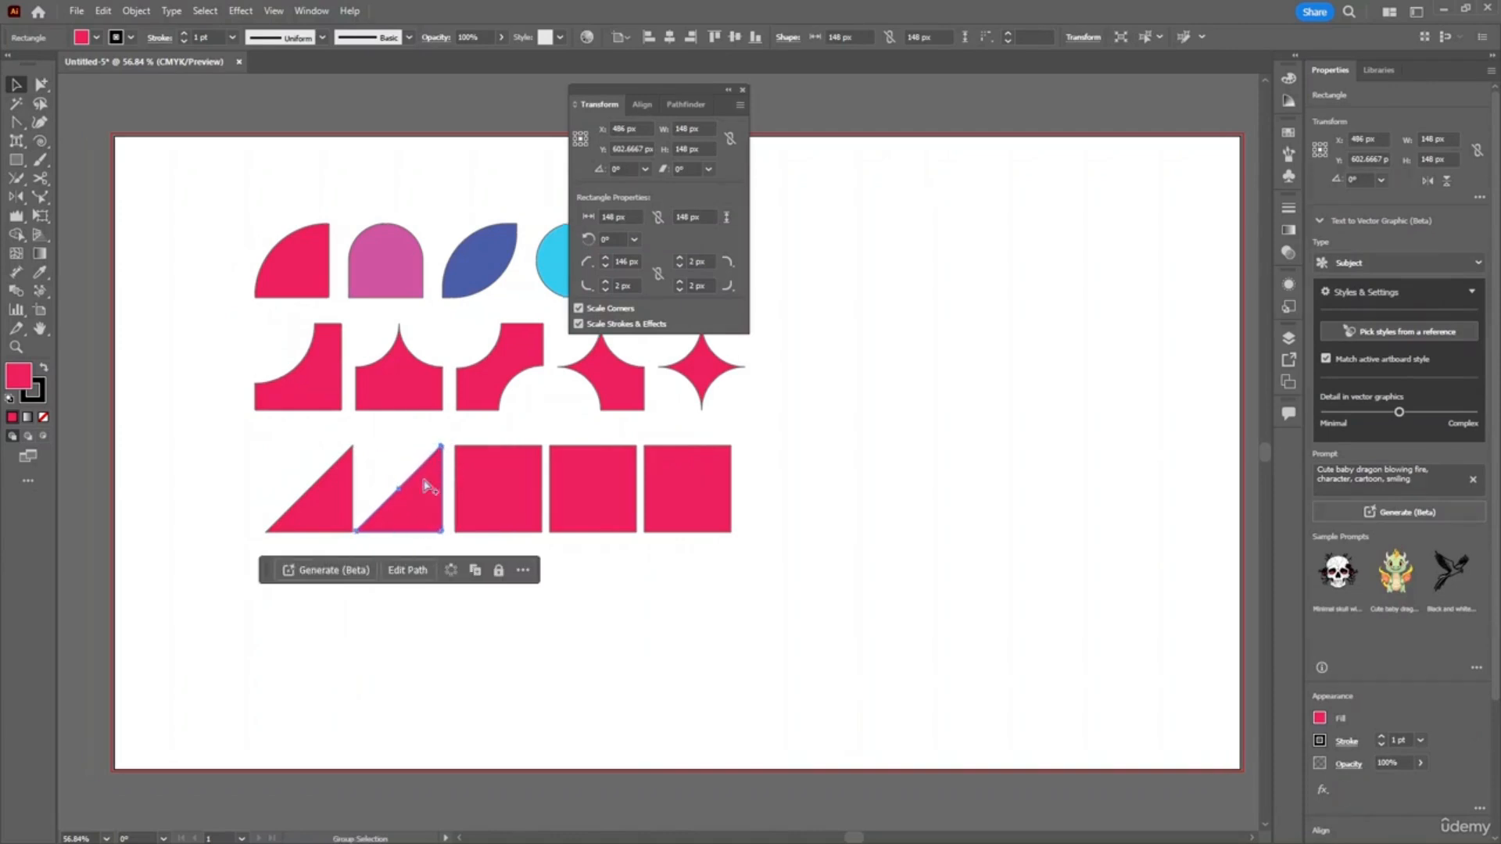
{"action": "scroll", "coordinate": [472, 479], "scroll_direction": "up", "scroll_amount": 4}
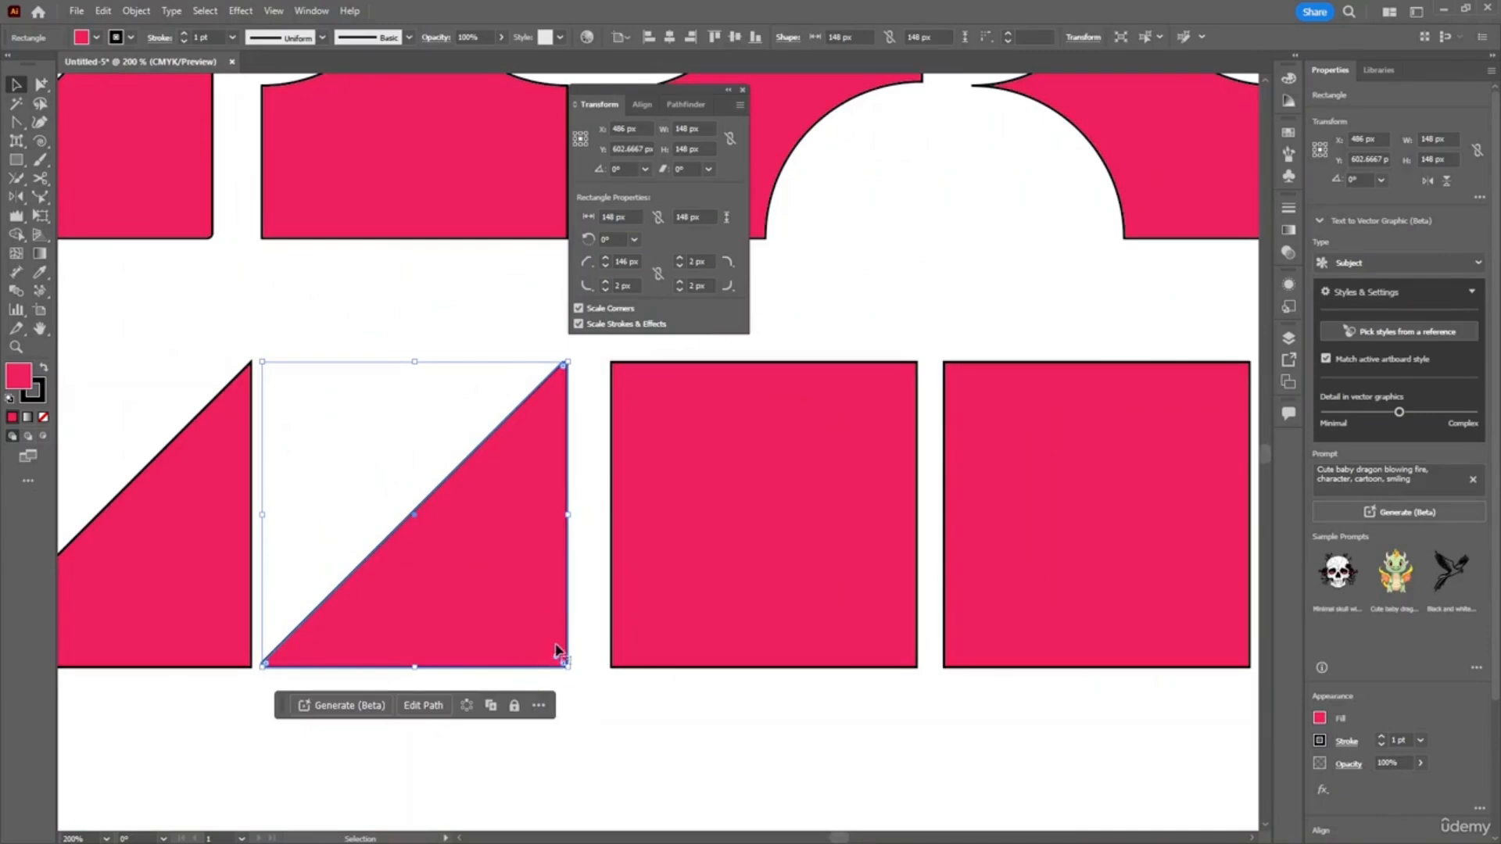
{"action": "mouse_move", "coordinate": [554, 656]}
{"action": "left_mouse_down"}
{"action": "mouse_move", "coordinate": [529, 630]}
{"action": "mouse_move", "coordinate": [565, 664]}
{"action": "left_mouse_up"}
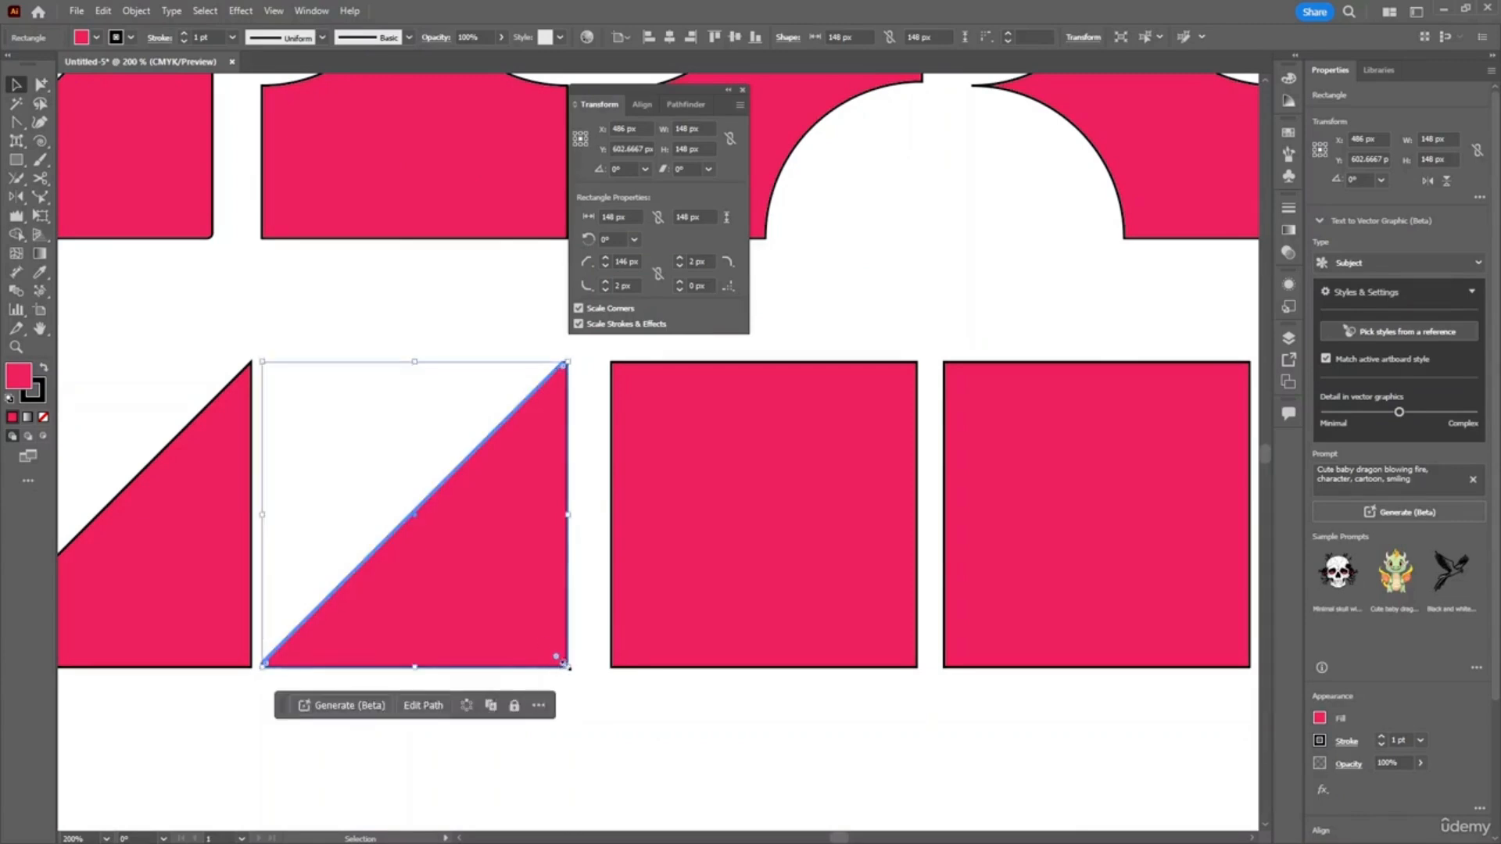
- Round the second triangle's lower-right corner to about 19 px
{"action": "scroll", "coordinate": [564, 664], "scroll_direction": "up", "scroll_amount": 5}
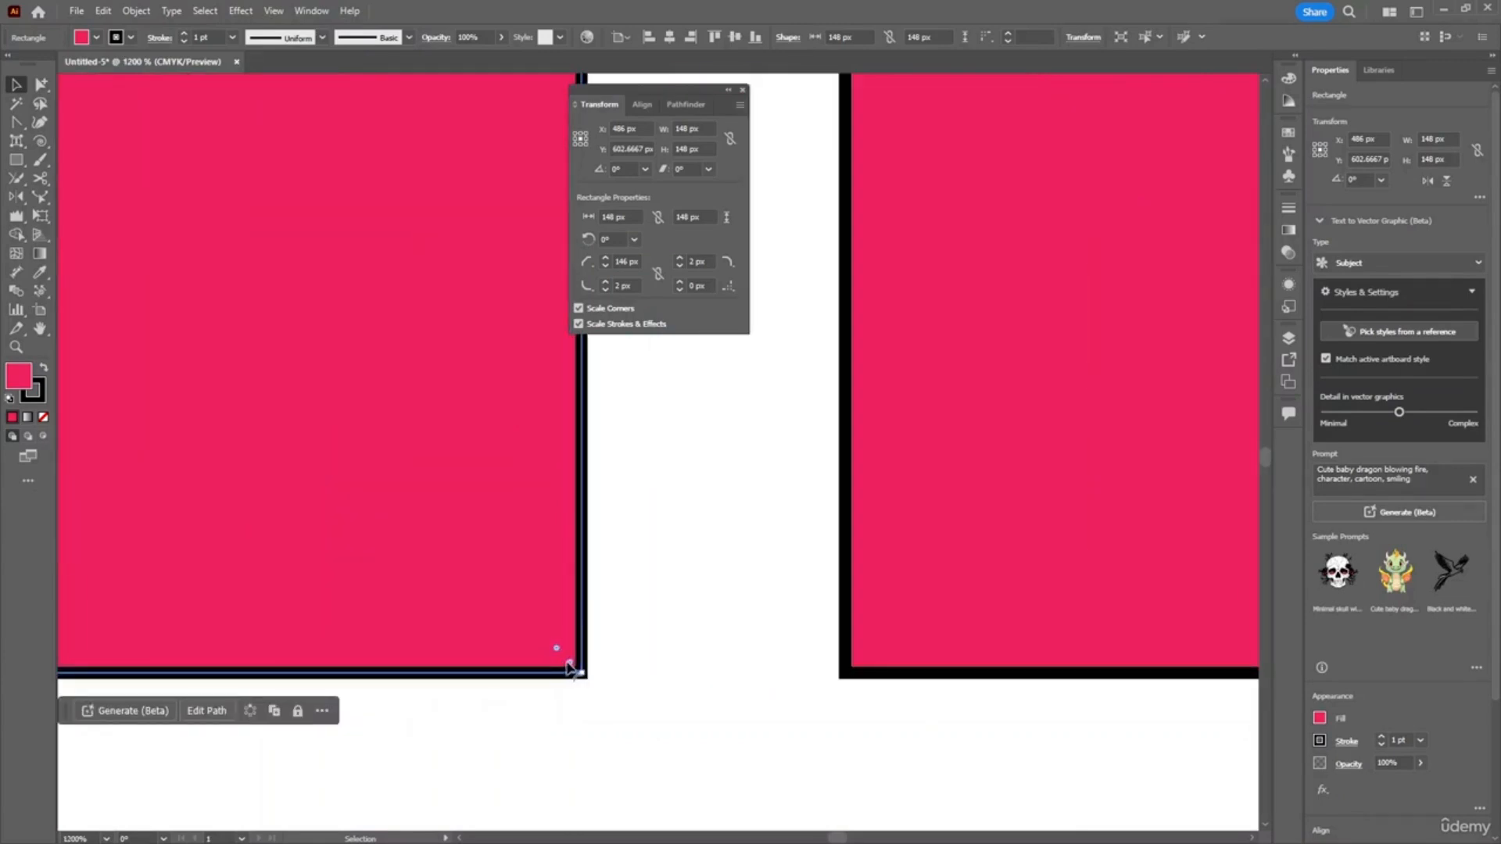
{"action": "left_click_drag", "start_coordinate": [573, 666], "coordinate": [362, 473]}
{"action": "scroll", "coordinate": [368, 475], "scroll_direction": "right", "scroll_amount": 2}
{"action": "scroll", "coordinate": [367, 474], "scroll_direction": "down", "scroll_amount": 8}
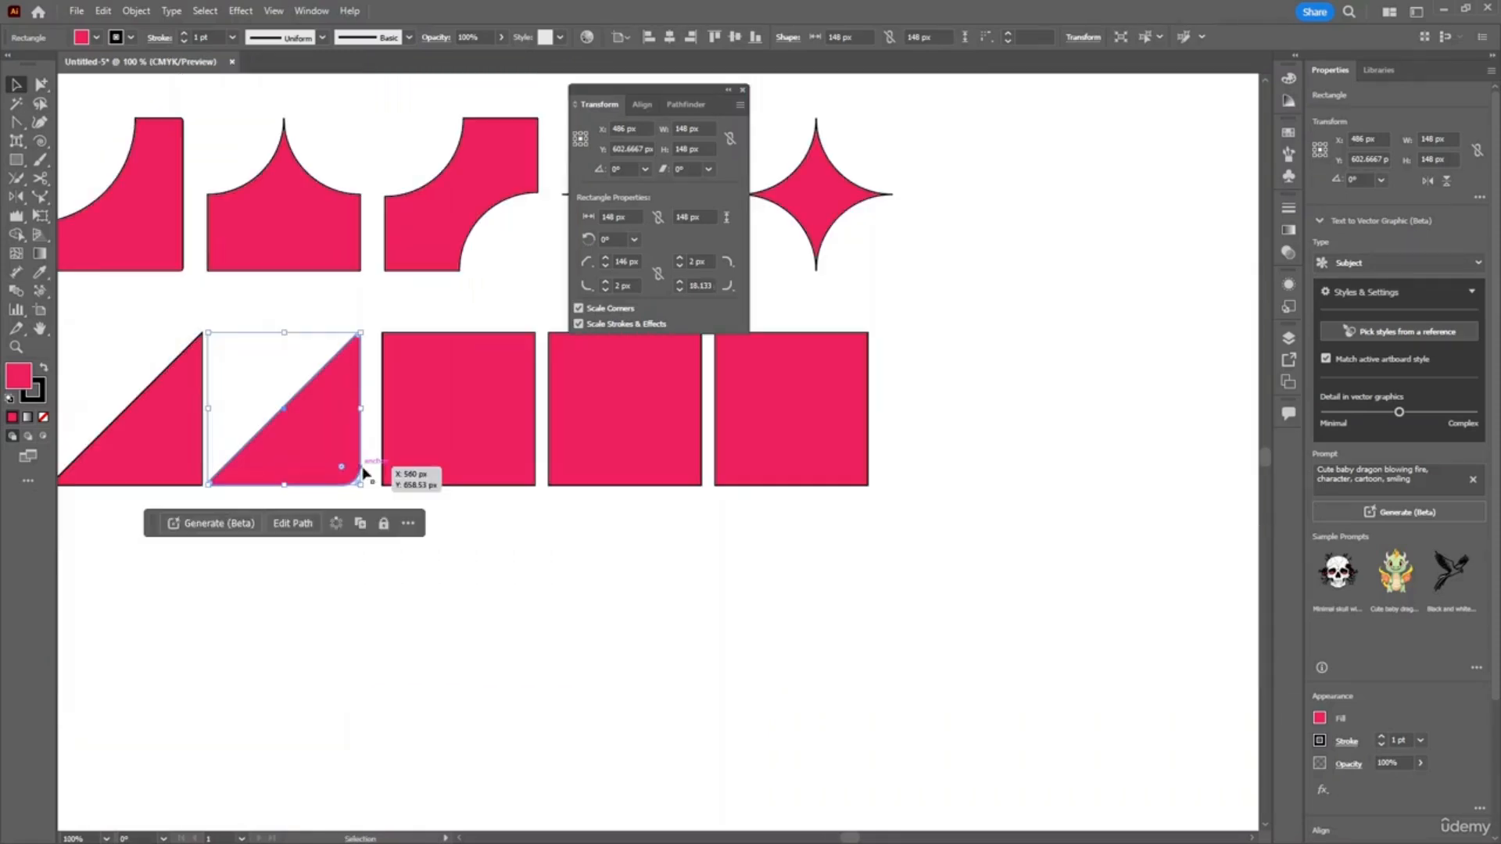
- Undo the second triangle's edits until it is a filled red square again
{"action": "key", "text": "ctrl+z"}
{"action": "key", "text": "v"}
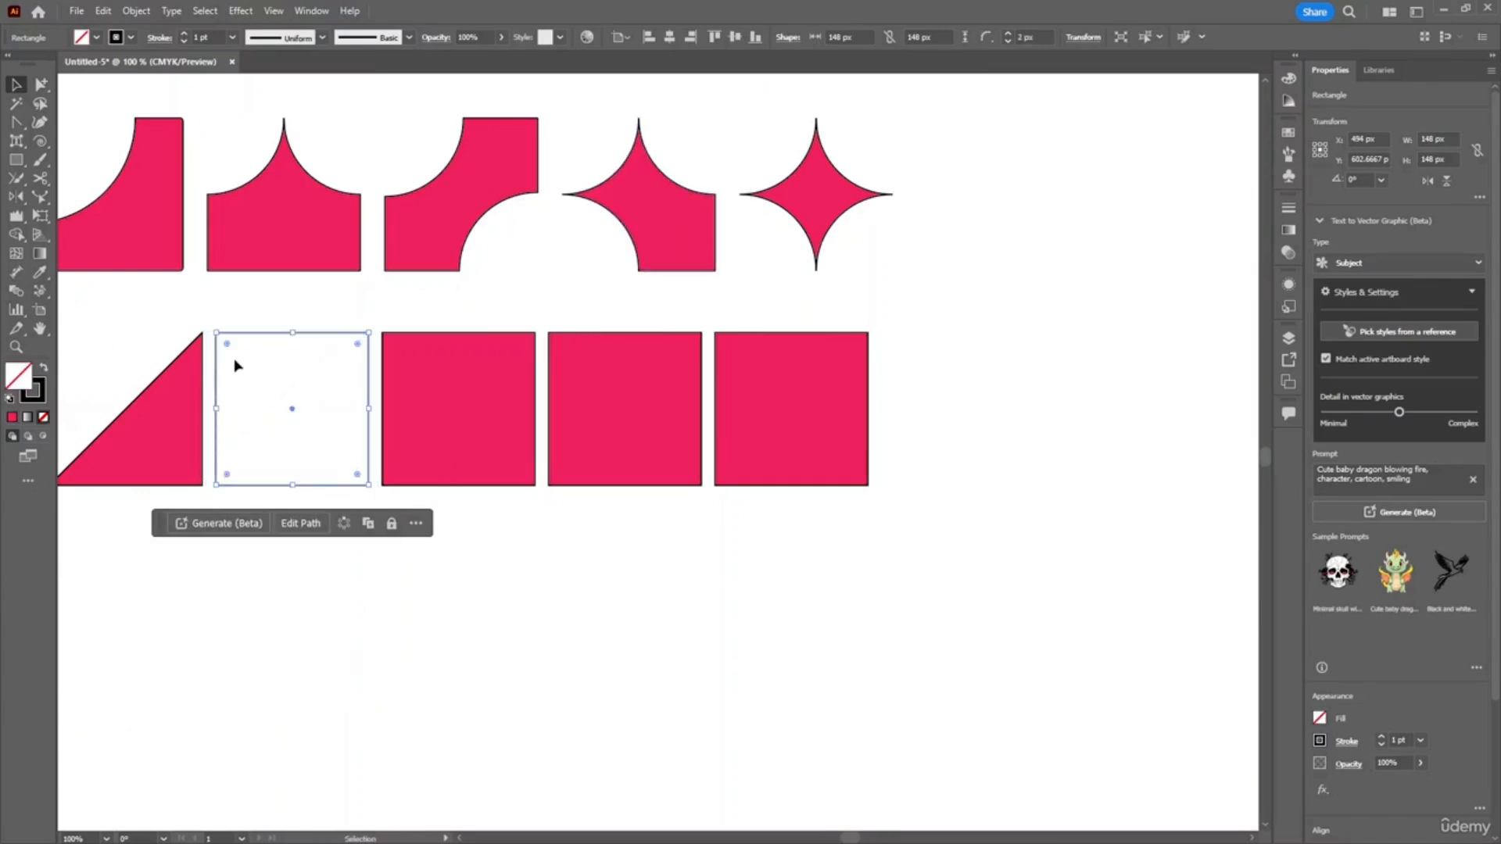
{"action": "key", "text": "ctrl+z"}
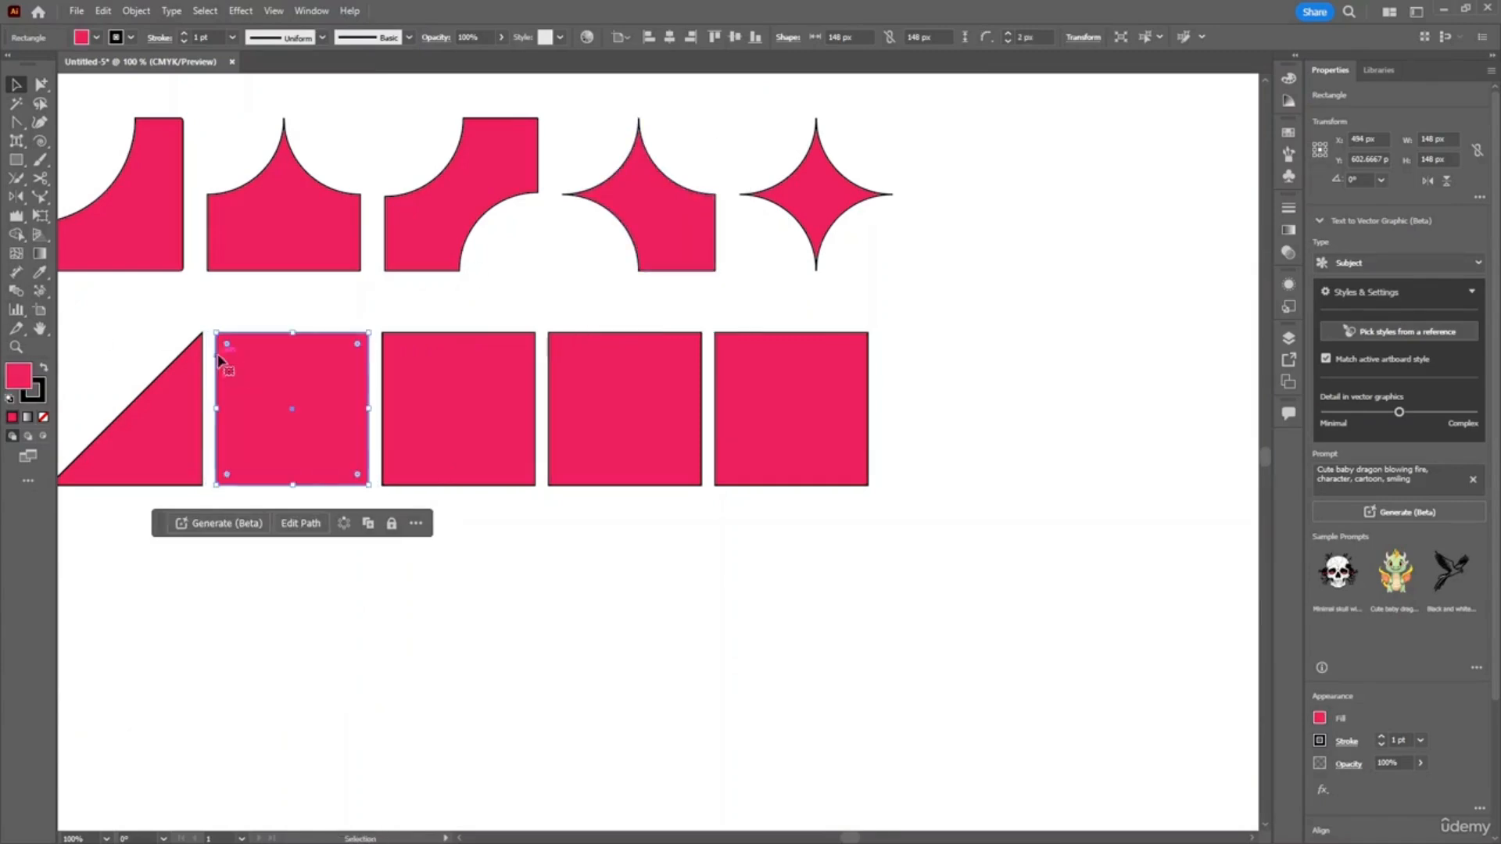
- Reset all corner radii of the second third-row square to 0 px and open its corner properties
{"action": "mouse_move", "coordinate": [227, 349]}
{"action": "left_mouse_down"}
{"action": "mouse_move", "coordinate": [240, 357]}
{"action": "mouse_move", "coordinate": [200, 338]}
{"action": "left_mouse_up"}
{"action": "double_click", "coordinate": [227, 350]}
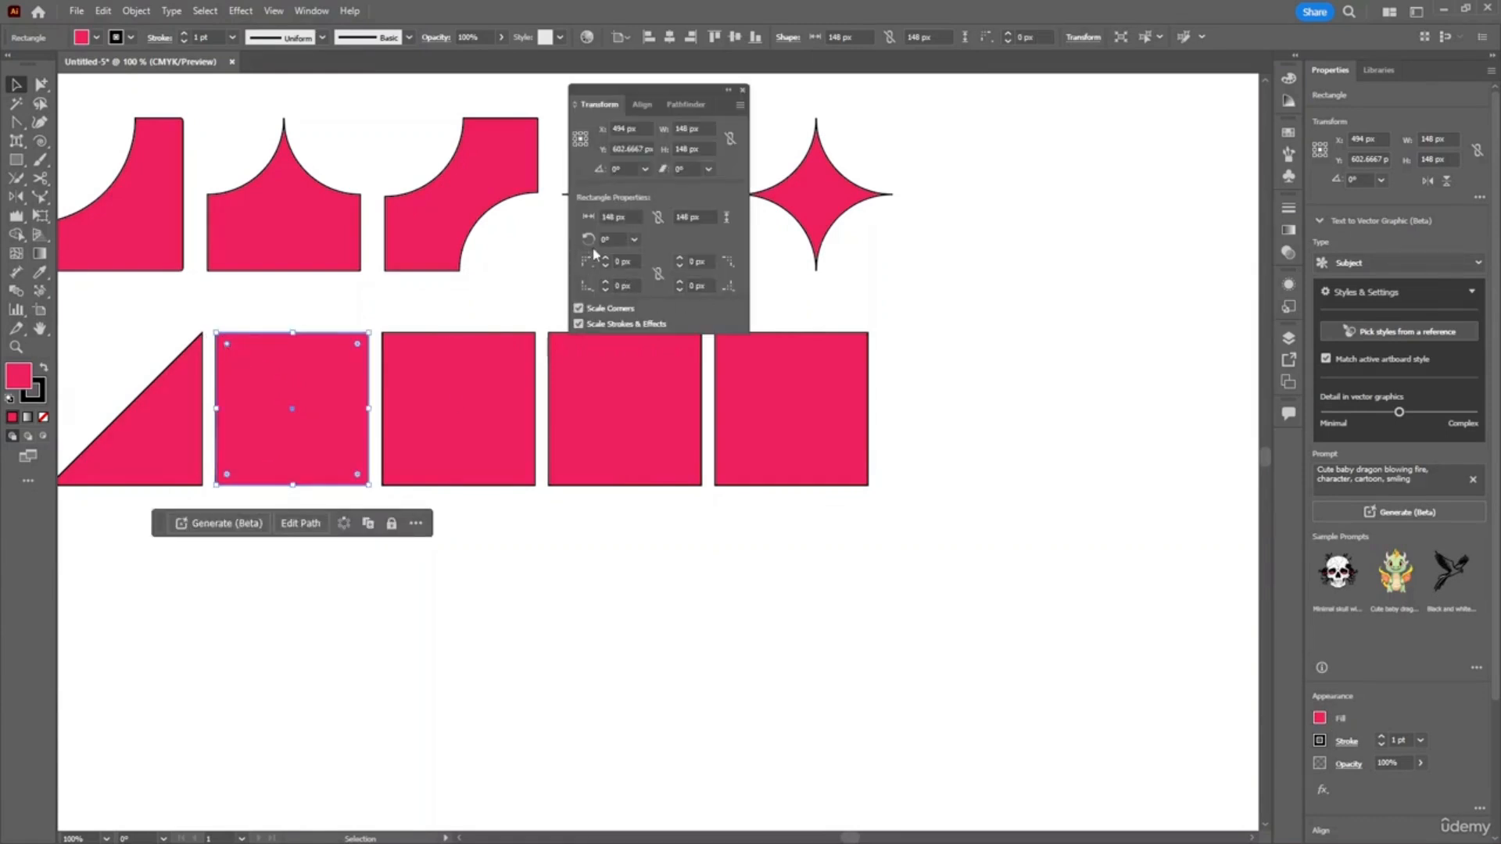
{"action": "left_click", "coordinate": [594, 286]}
- Give the second square's two upper corners a 74 px radius and switch both to chamfer, forming a house shape
{"action": "left_click_drag", "start_coordinate": [356, 347], "coordinate": [265, 423]}
{"action": "left_click", "coordinate": [586, 262]}
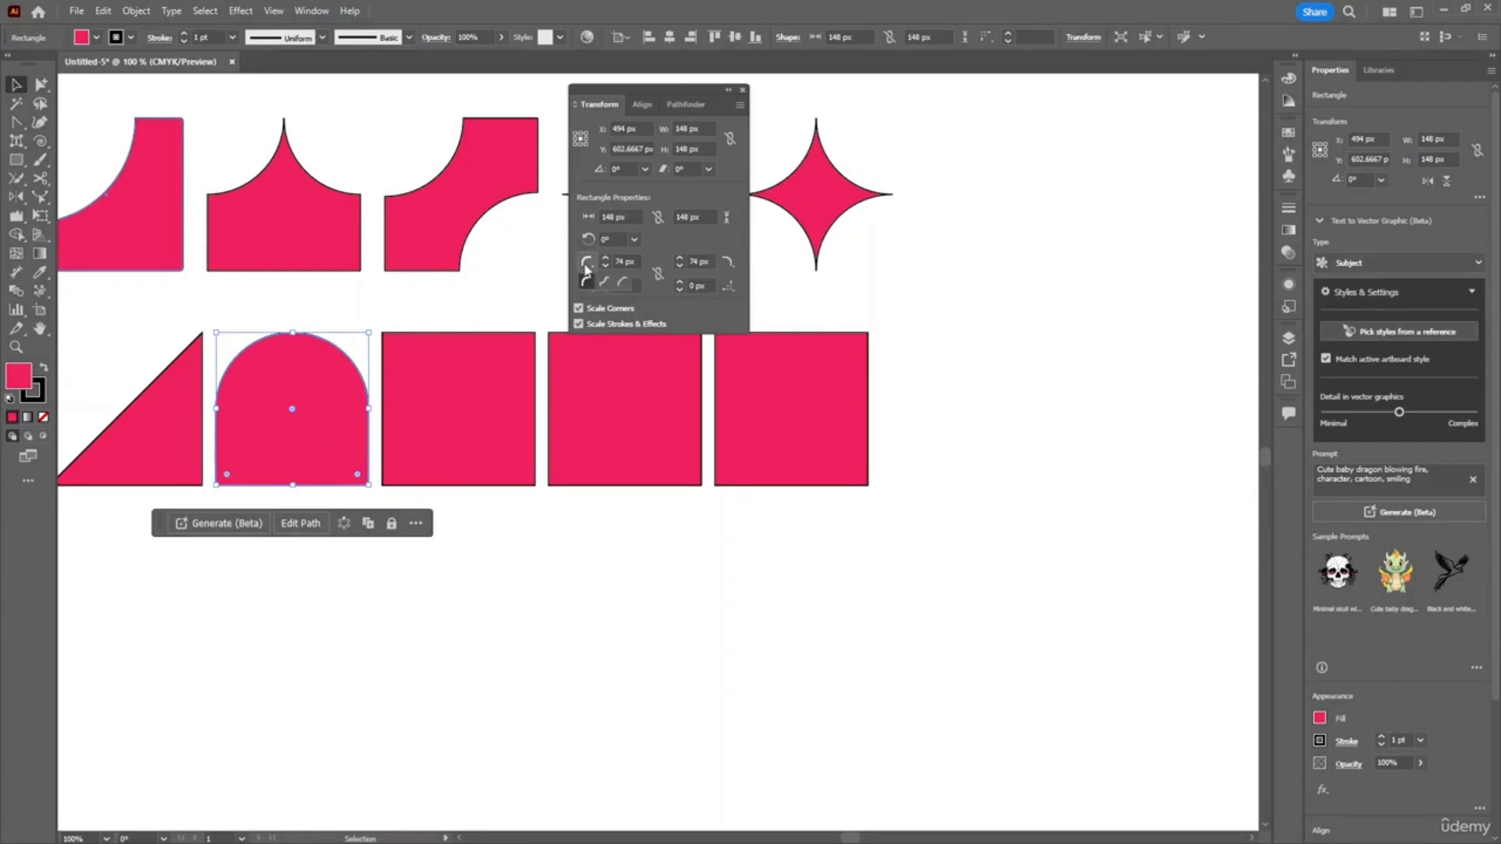
{"action": "left_click", "coordinate": [625, 282]}
{"action": "left_click", "coordinate": [727, 262]}
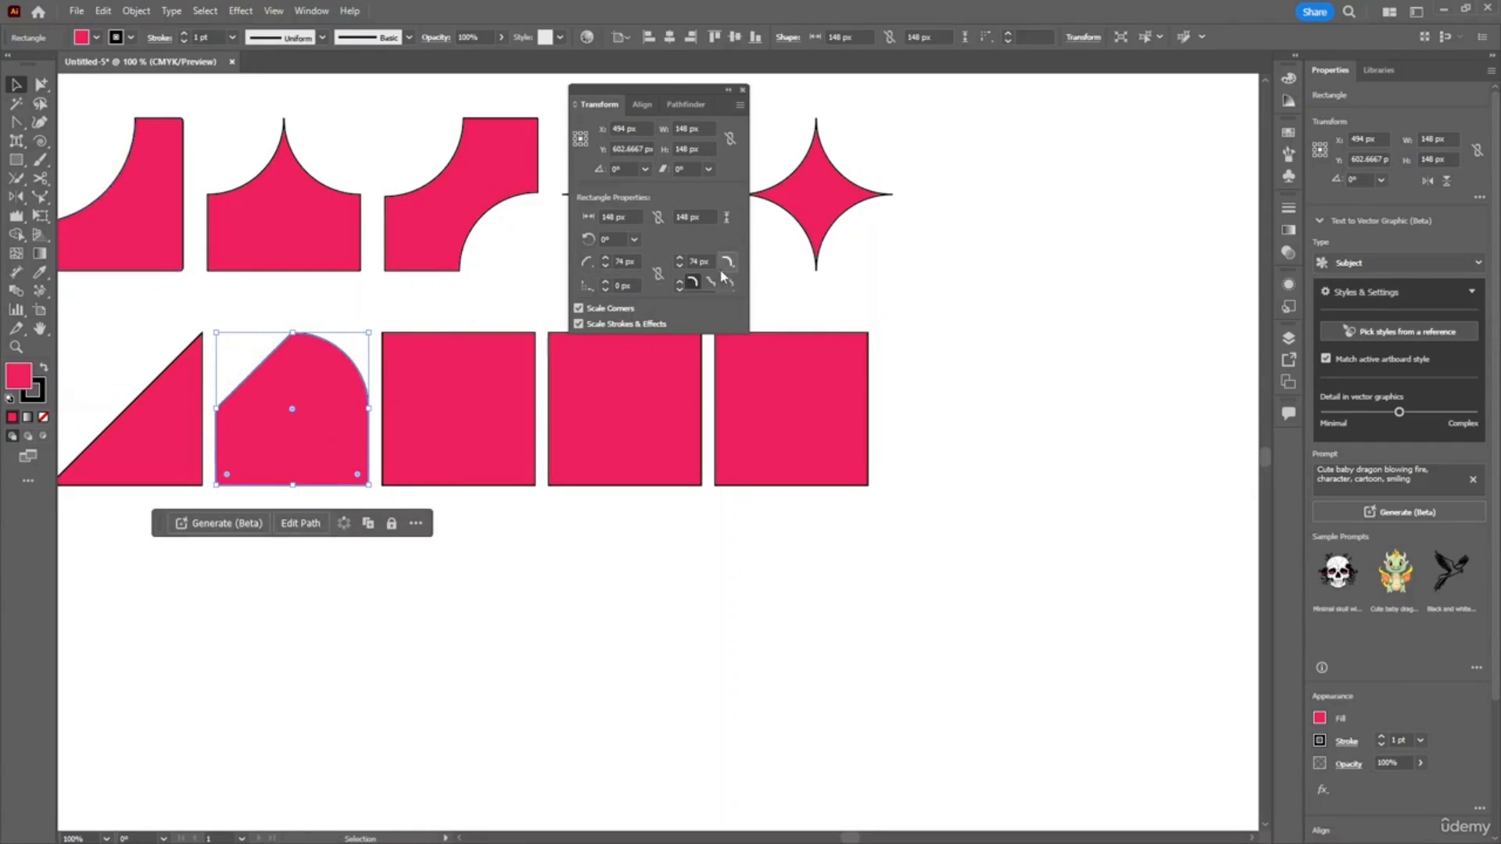
{"action": "left_click", "coordinate": [729, 283]}
{"action": "left_click", "coordinate": [419, 303]}
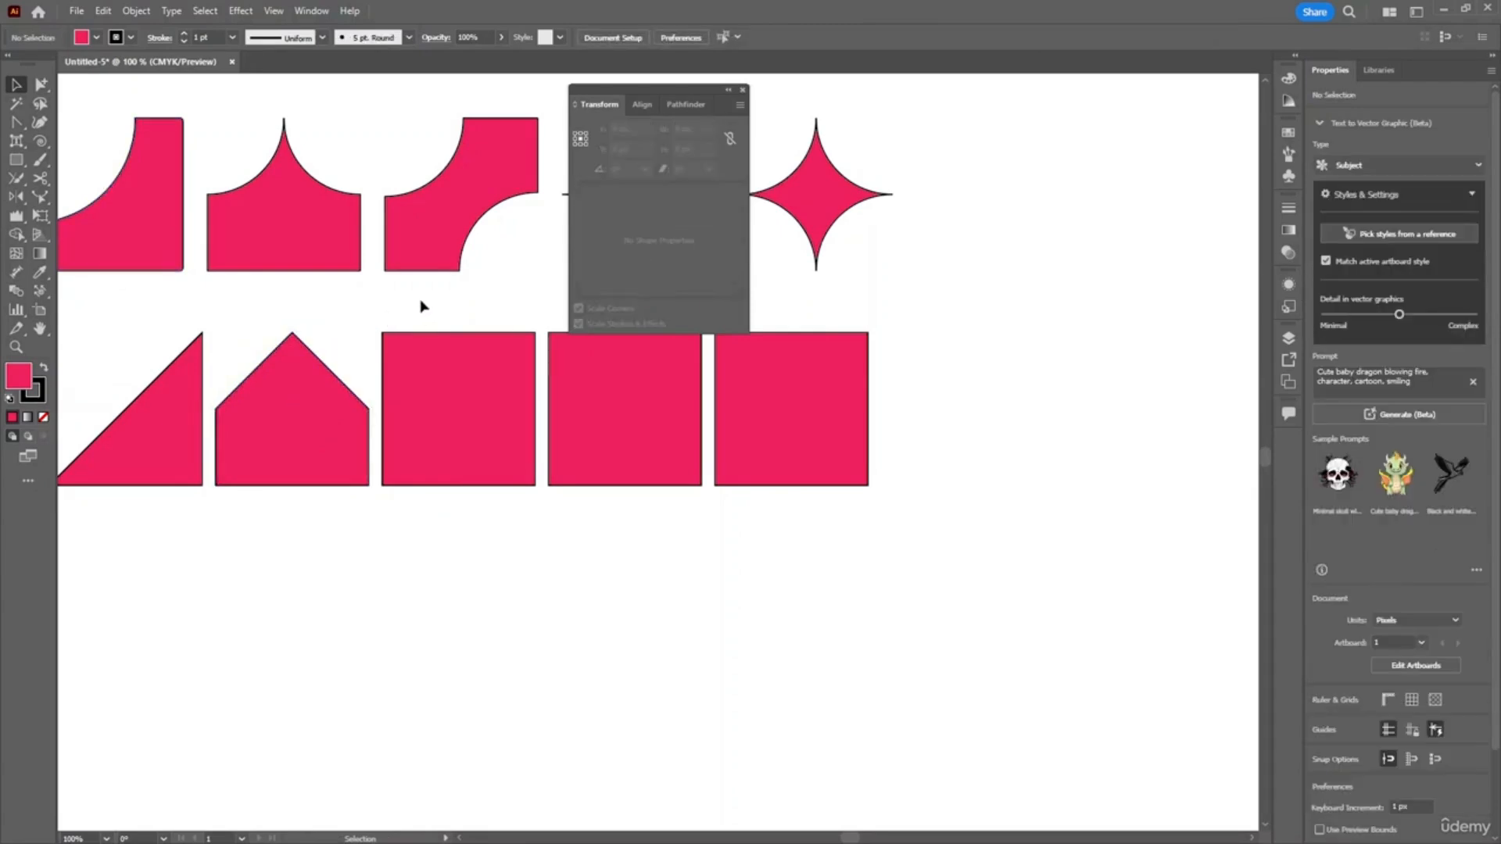
- Chamfer the third square's upper-left corner at about 115 px
{"action": "scroll", "coordinate": [425, 305], "scroll_direction": "down", "scroll_amount": 5}
{"action": "scroll", "coordinate": [425, 304], "scroll_direction": "up", "scroll_amount": 5}
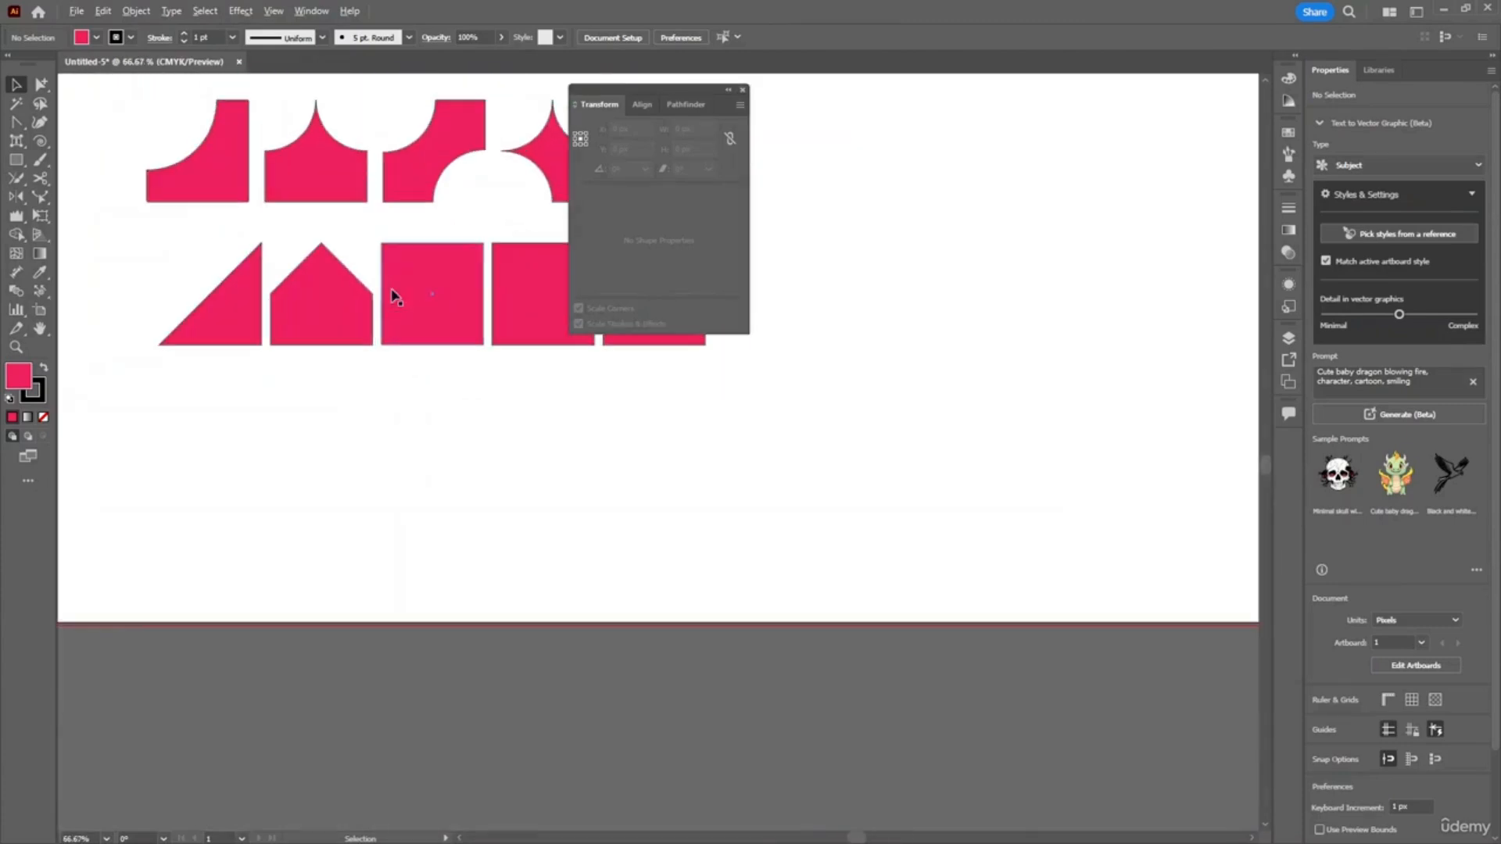
{"action": "scroll", "coordinate": [349, 298], "scroll_direction": "up", "scroll_amount": 1}
{"action": "scroll", "coordinate": [341, 289], "scroll_direction": "down", "scroll_amount": 1}
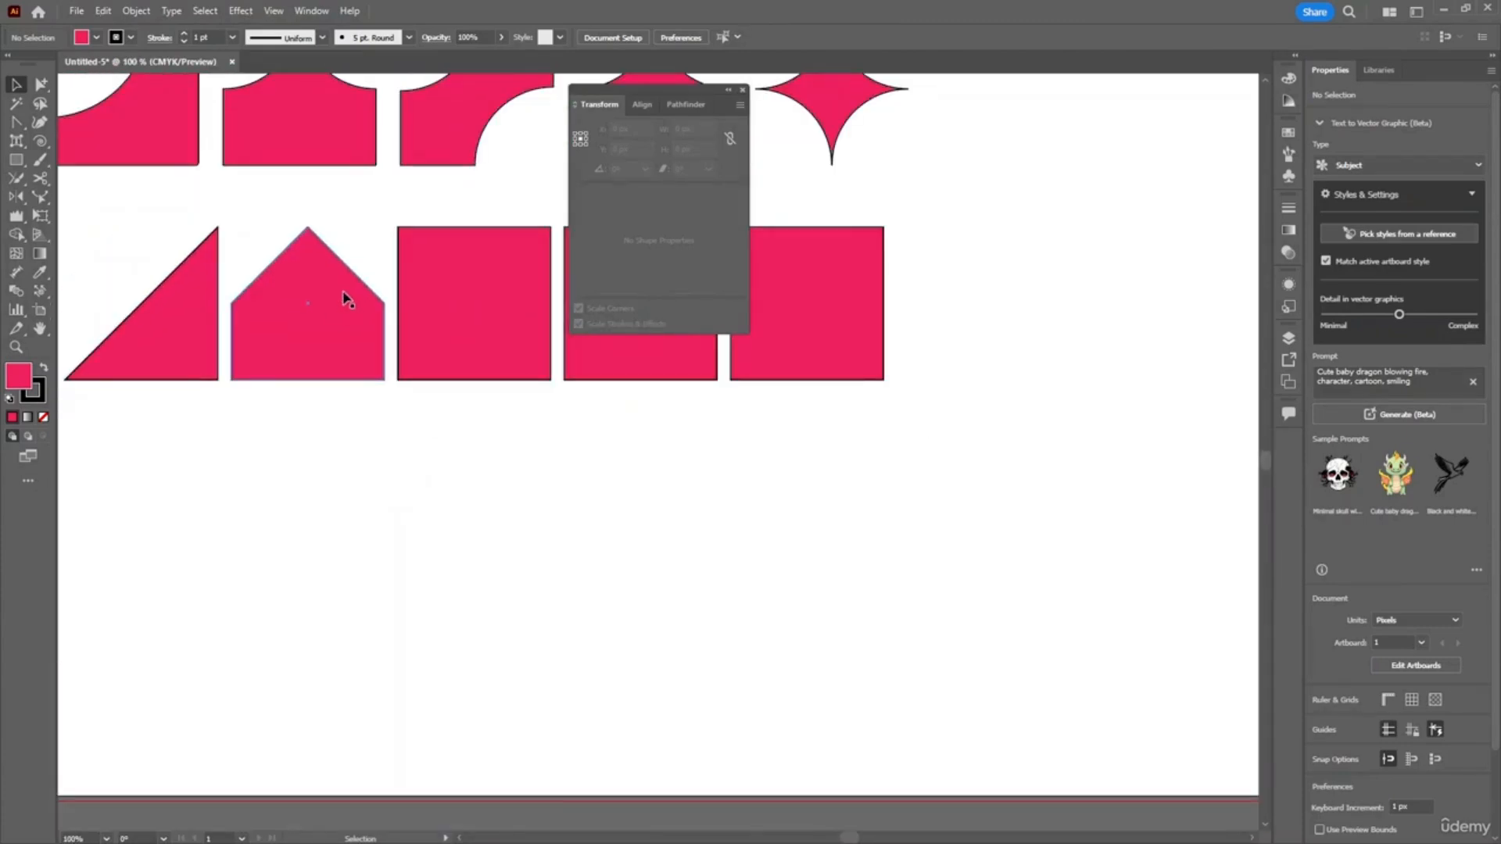
{"action": "scroll", "coordinate": [345, 297], "scroll_direction": "up", "scroll_amount": 2}
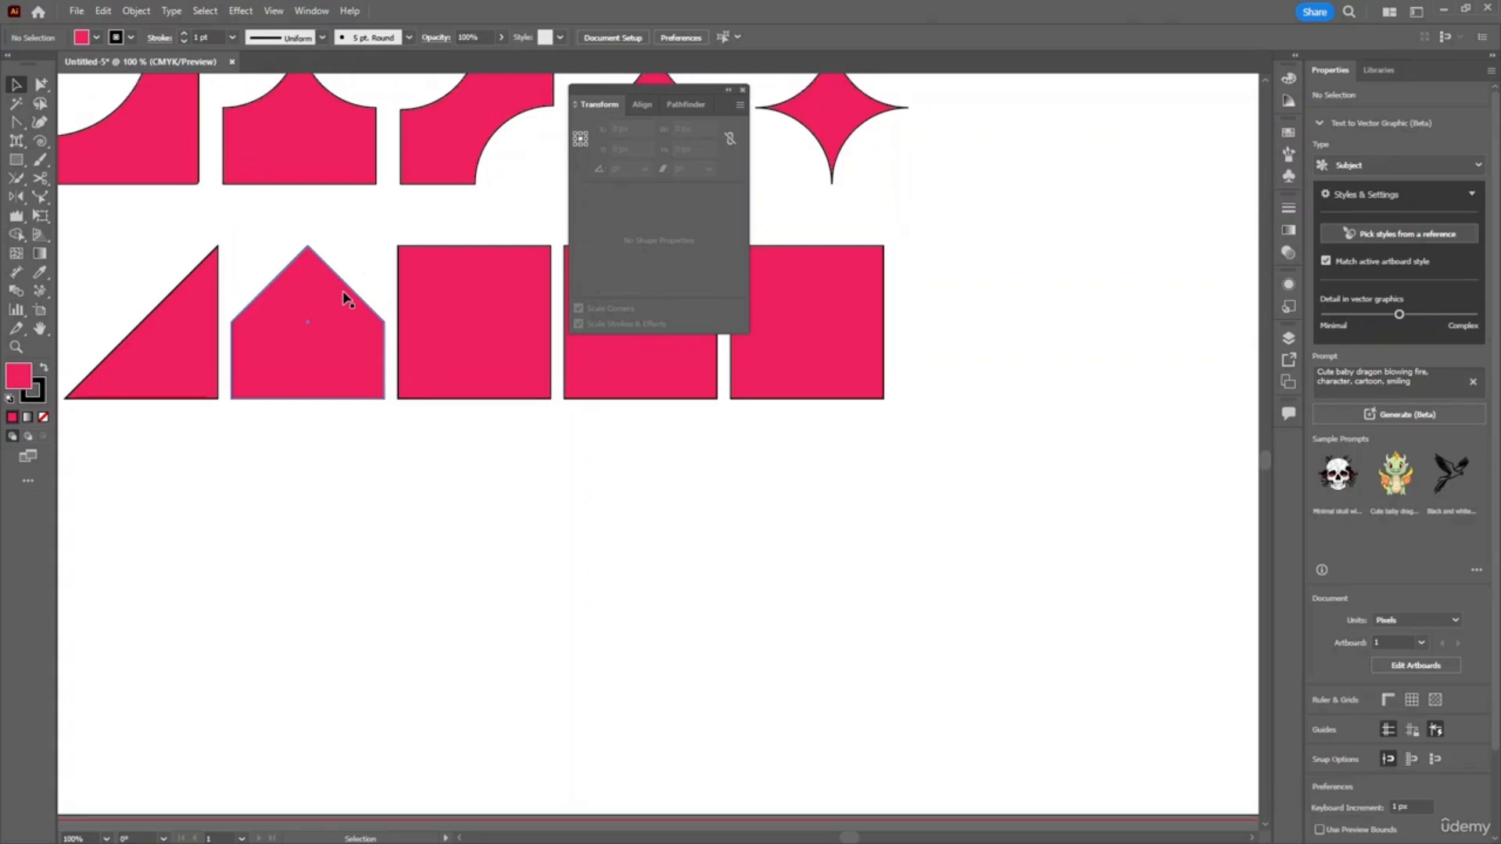
{"action": "left_click", "coordinate": [459, 335]}
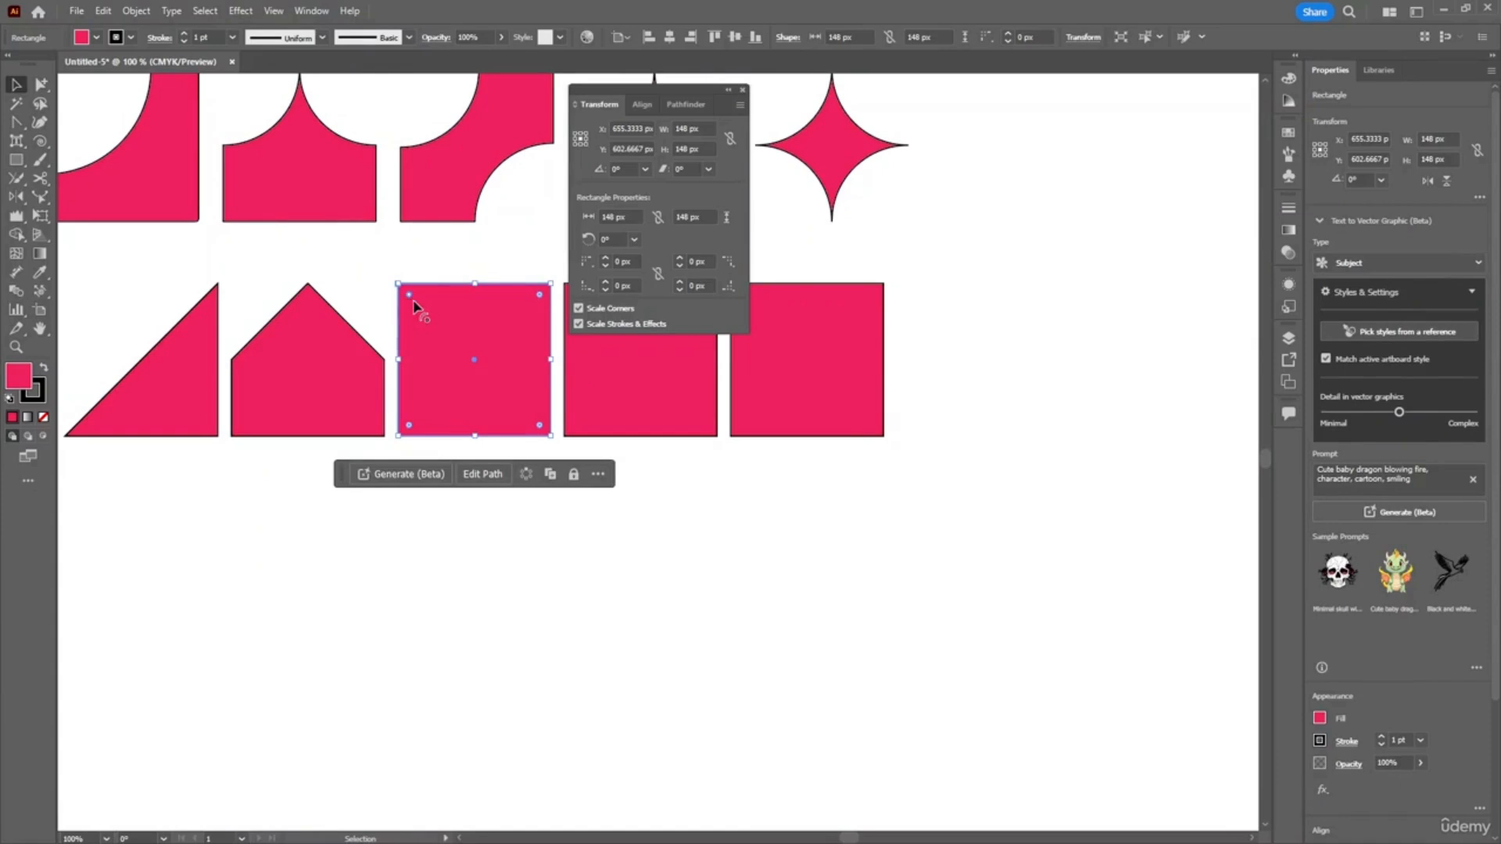
{"action": "left_click_drag", "start_coordinate": [410, 302], "coordinate": [528, 399]}
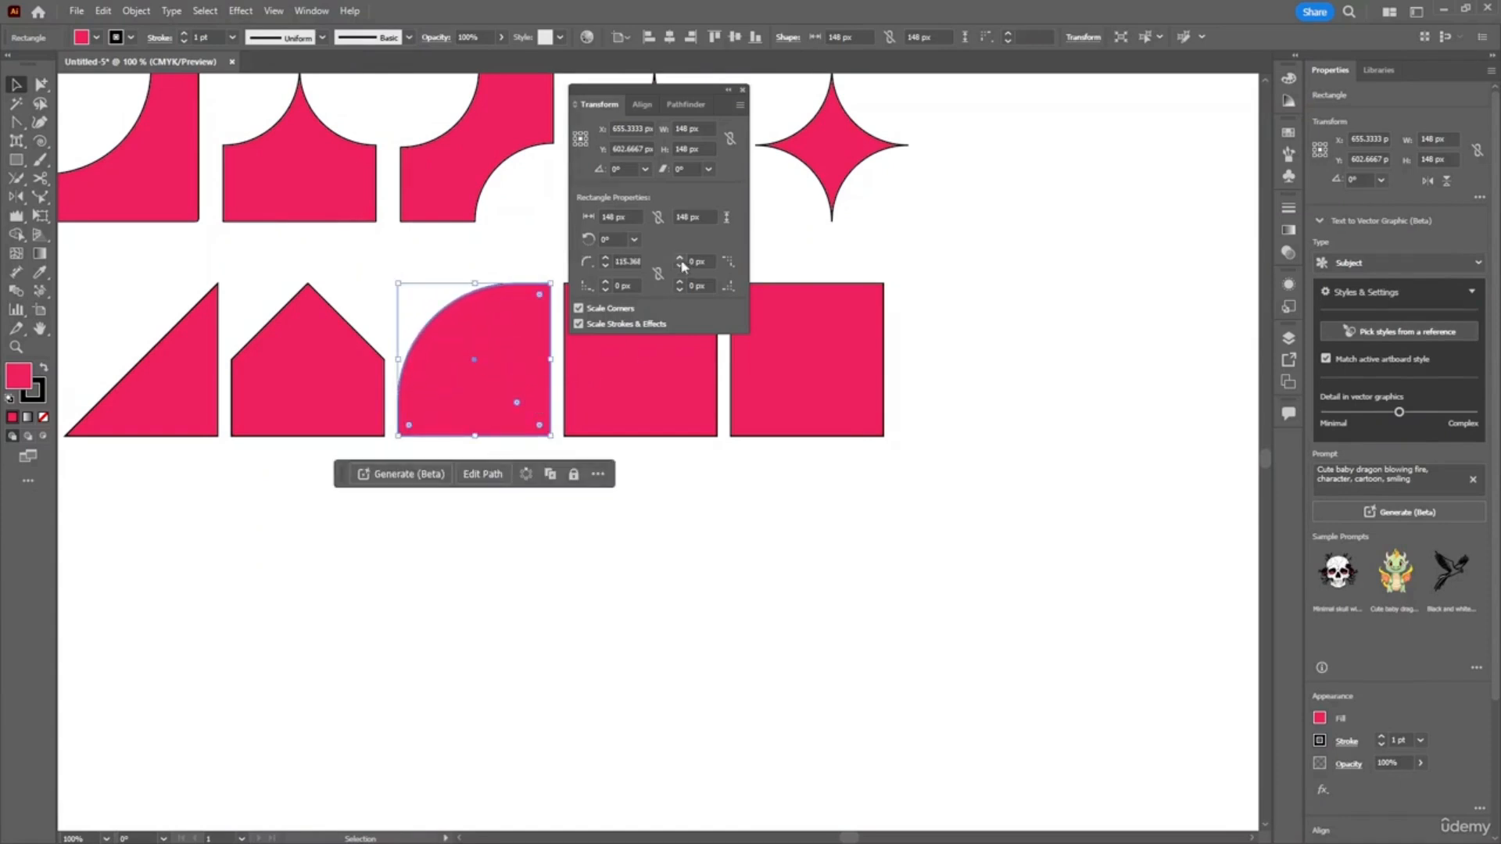
{"action": "left_click", "coordinate": [586, 261]}
{"action": "left_click", "coordinate": [624, 284]}
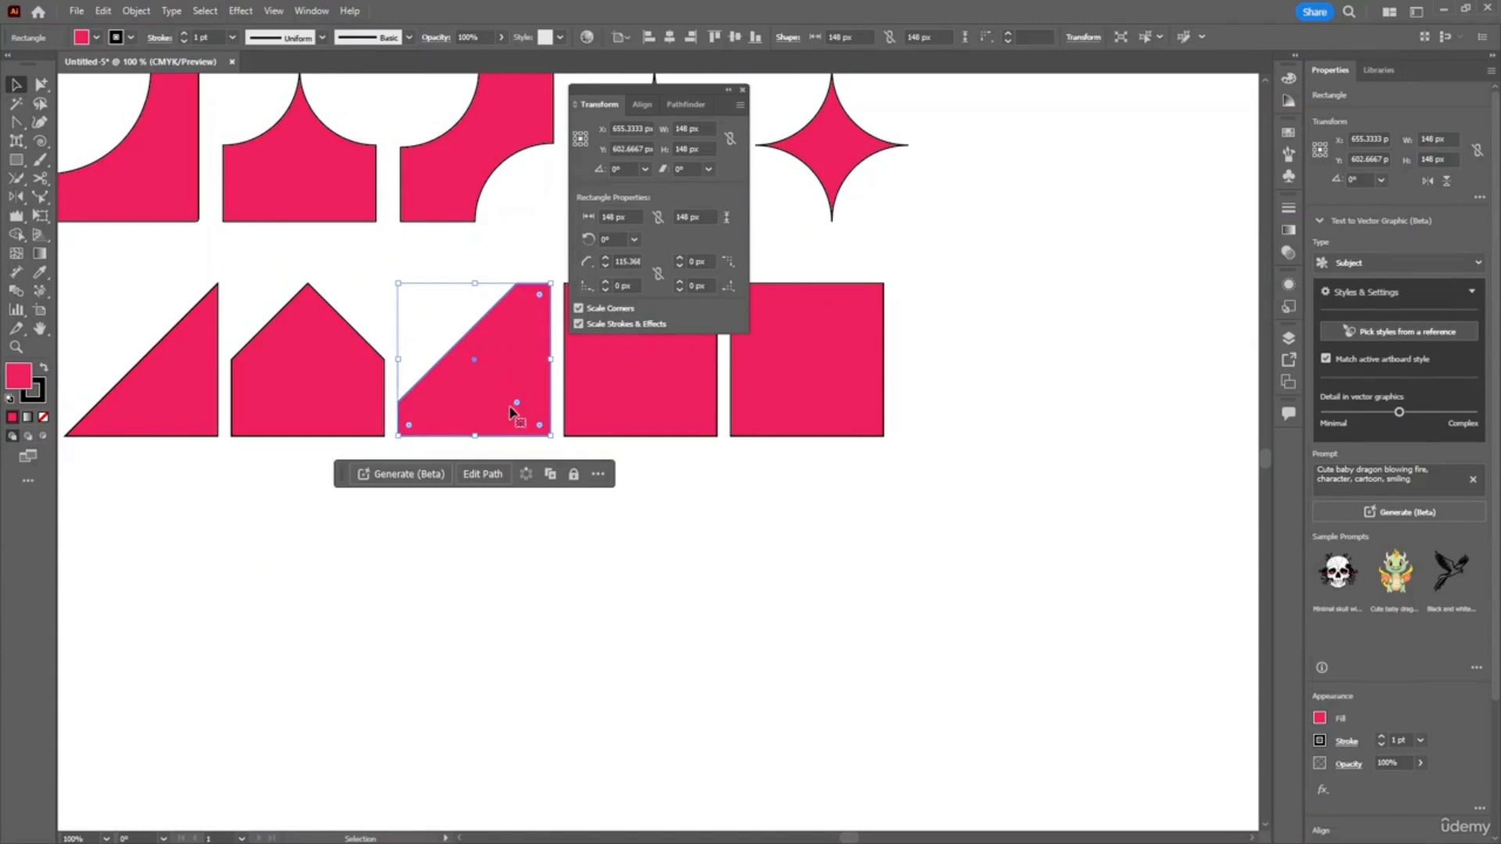
- Give the third square's lower-right corner a radius of about 121 px and switch it to chamfer, forming a diagonal band
{"action": "left_click_drag", "start_coordinate": [518, 402], "coordinate": [403, 338]}
{"action": "left_click", "coordinate": [729, 287]}
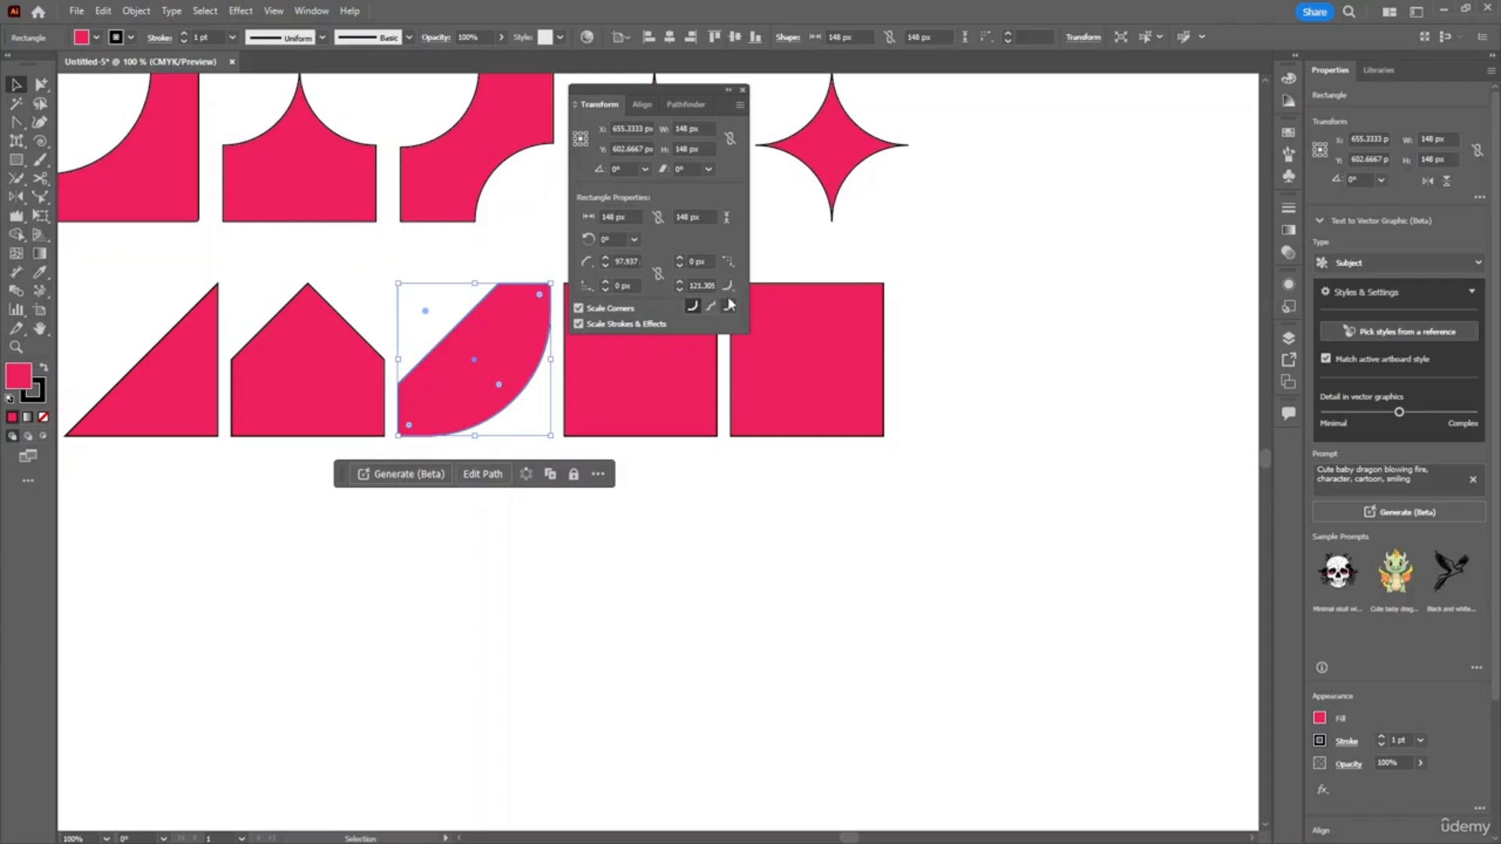
{"action": "left_click", "coordinate": [727, 298]}
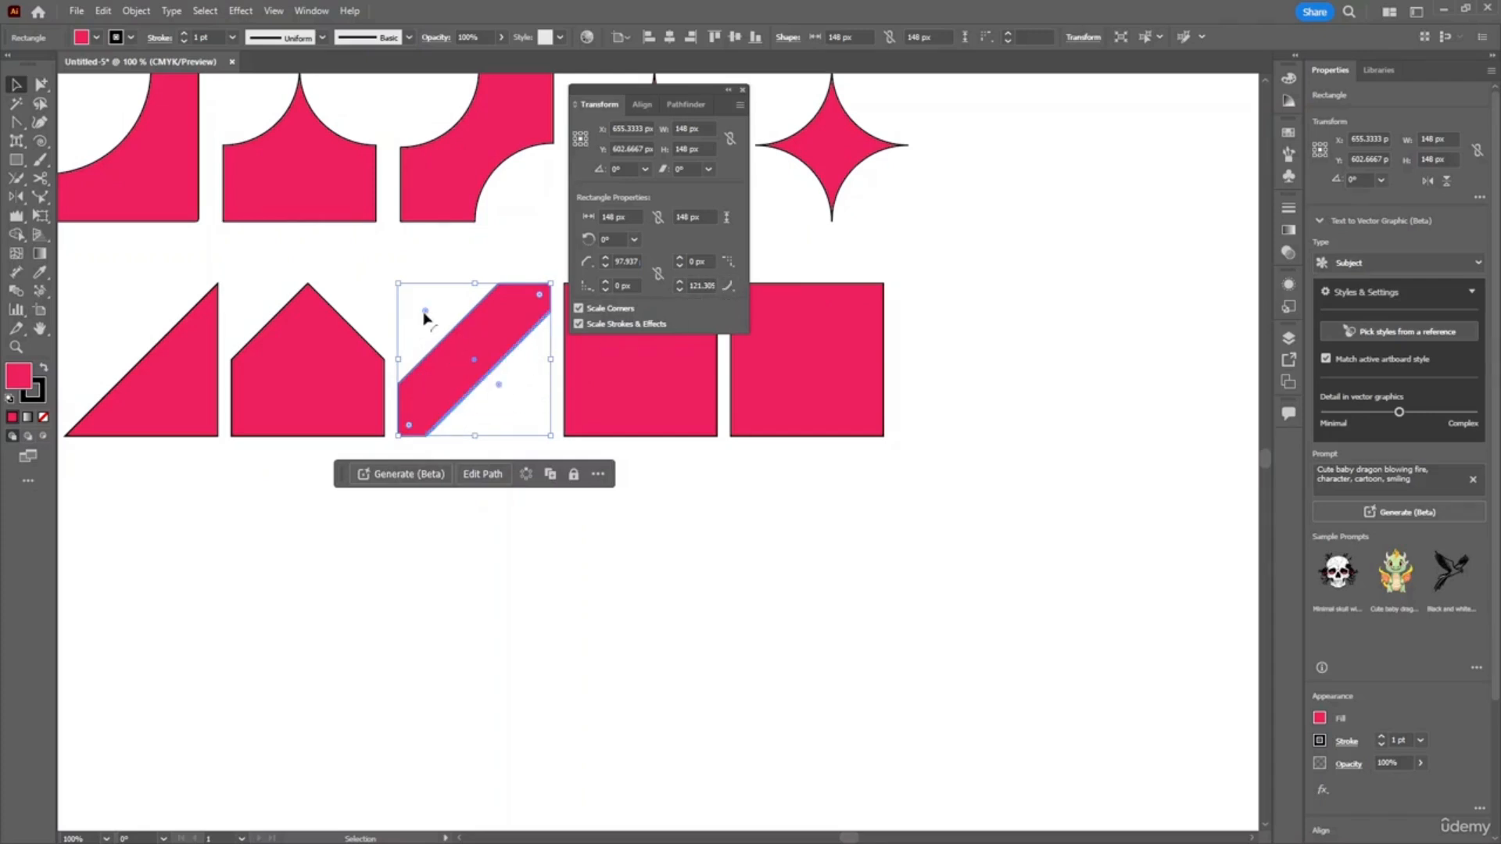
- Reduce the third square's two opposite chamfers to nearly equal sizes, with the lower-right one at about 93 px
{"action": "mouse_move", "coordinate": [425, 311]}
{"action": "left_mouse_down"}
{"action": "mouse_move", "coordinate": [454, 326]}
{"action": "mouse_move", "coordinate": [439, 325]}
{"action": "left_mouse_up"}
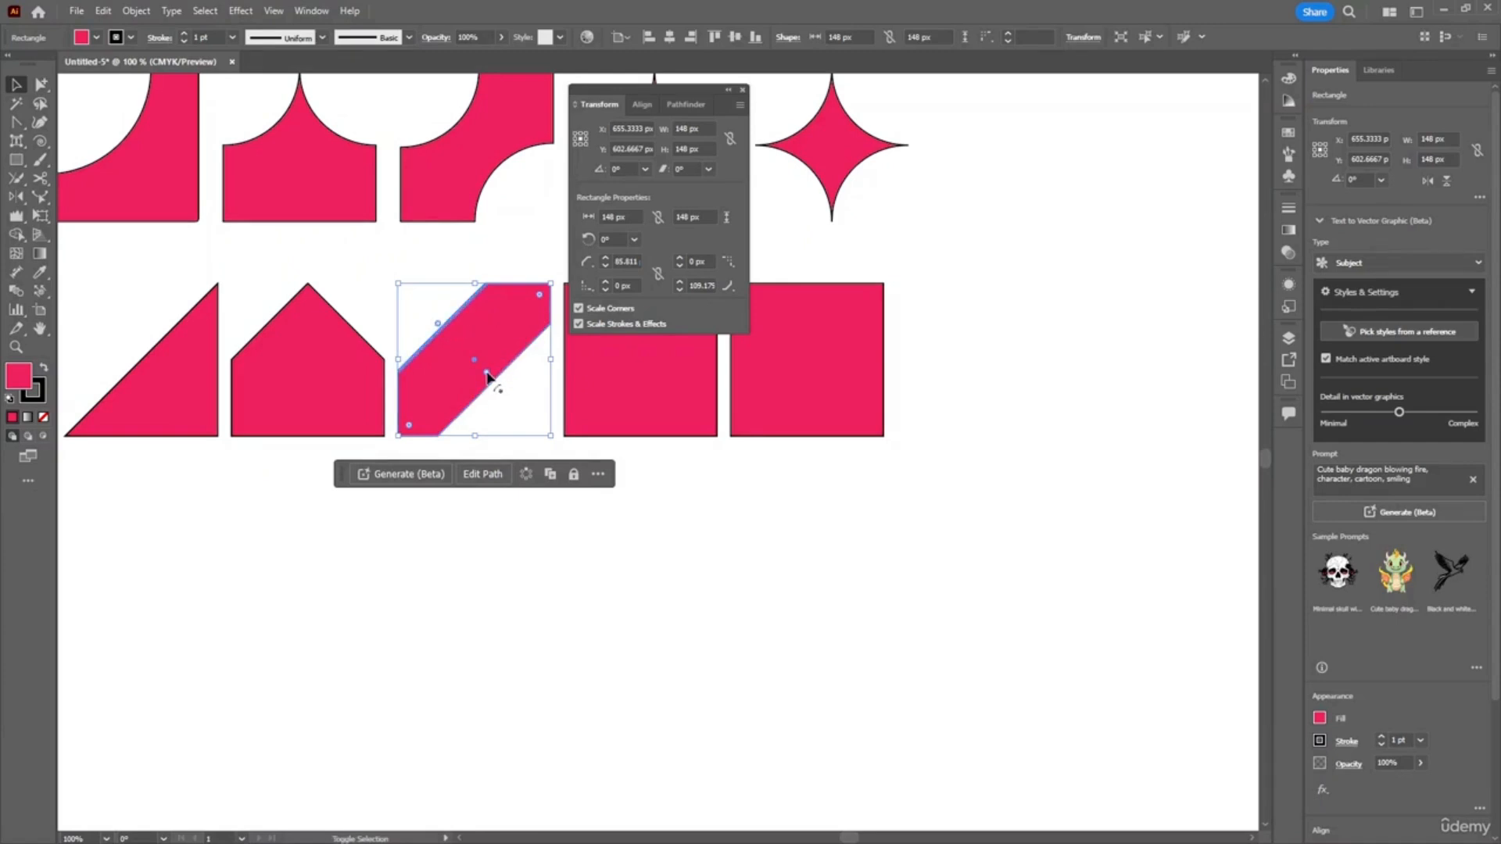
{"action": "left_click_drag", "start_coordinate": [487, 376], "coordinate": [493, 366]}
{"action": "left_click", "coordinate": [501, 406]}
{"action": "left_click", "coordinate": [473, 368]}
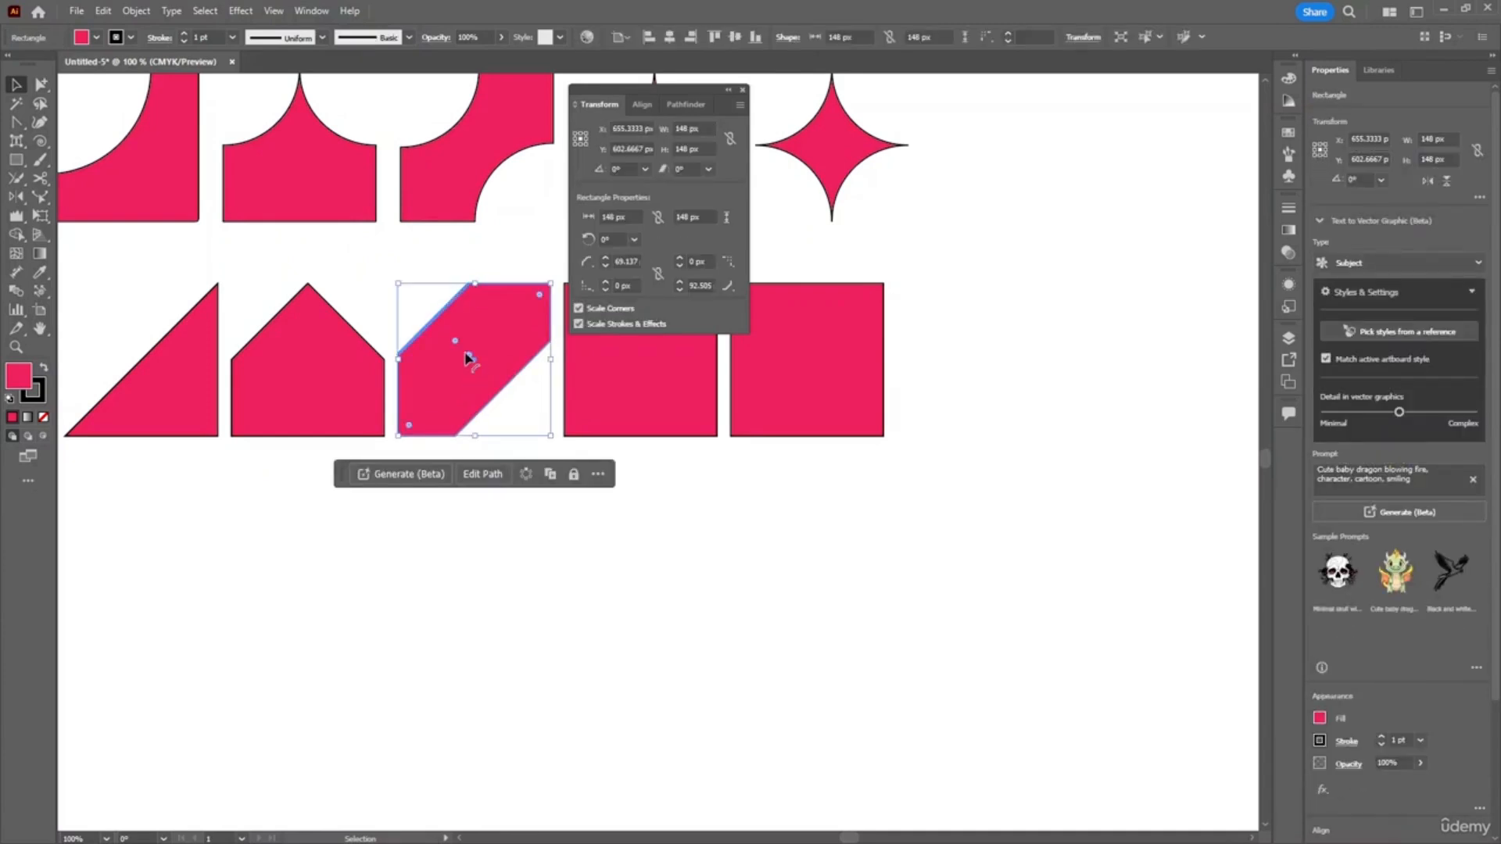
{"action": "left_click_drag", "start_coordinate": [470, 359], "coordinate": [496, 380]}
{"action": "left_click", "coordinate": [671, 542]}
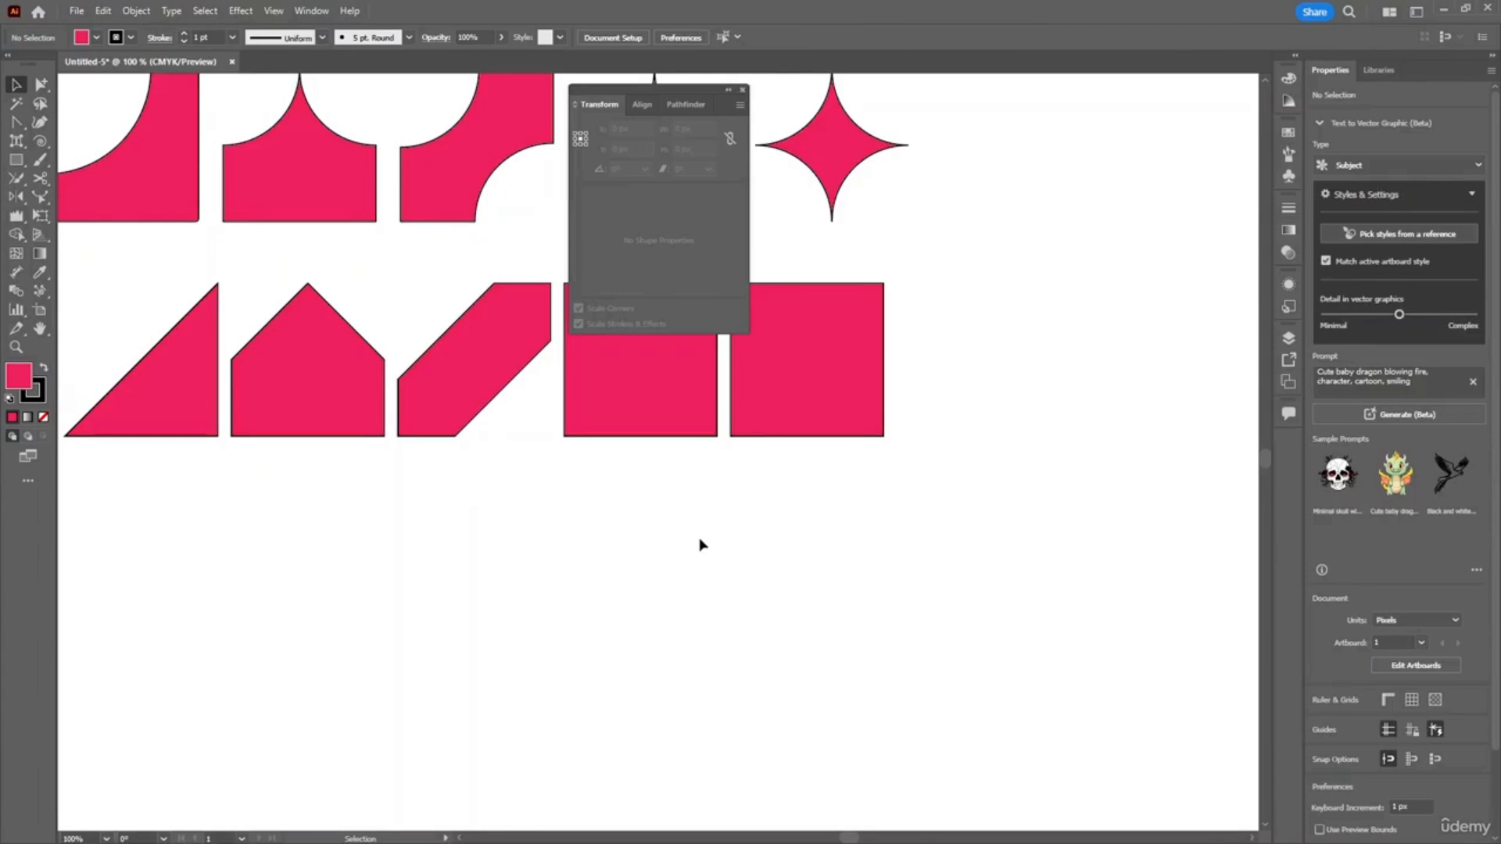
- Give the fourth square's upper-left corner a radius of about 58 px and switch it to chamfer
{"action": "scroll", "coordinate": [670, 493], "scroll_direction": "down", "scroll_amount": 1}
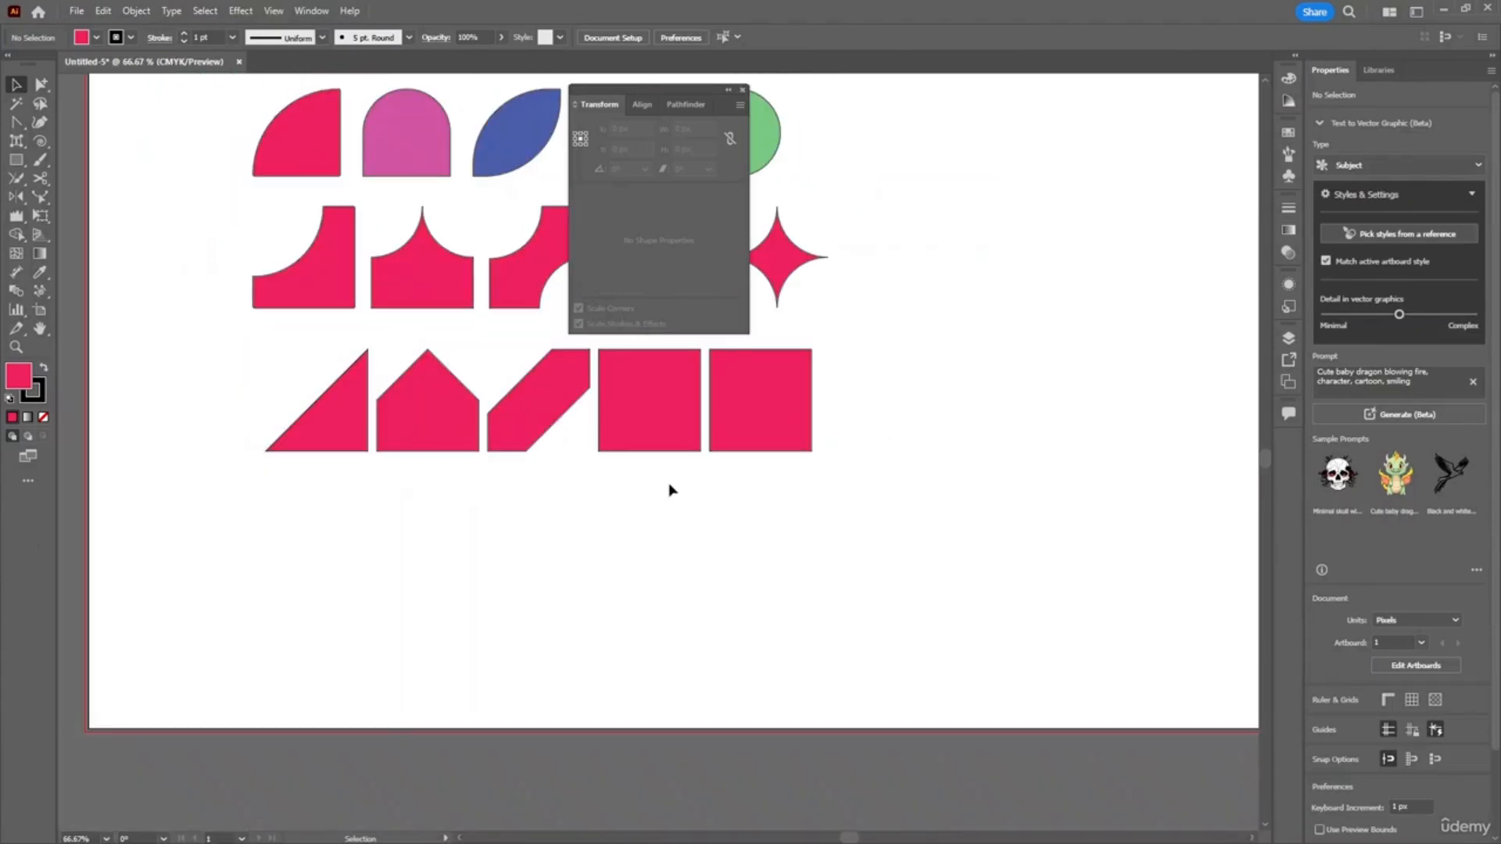
{"action": "left_click", "coordinate": [670, 438]}
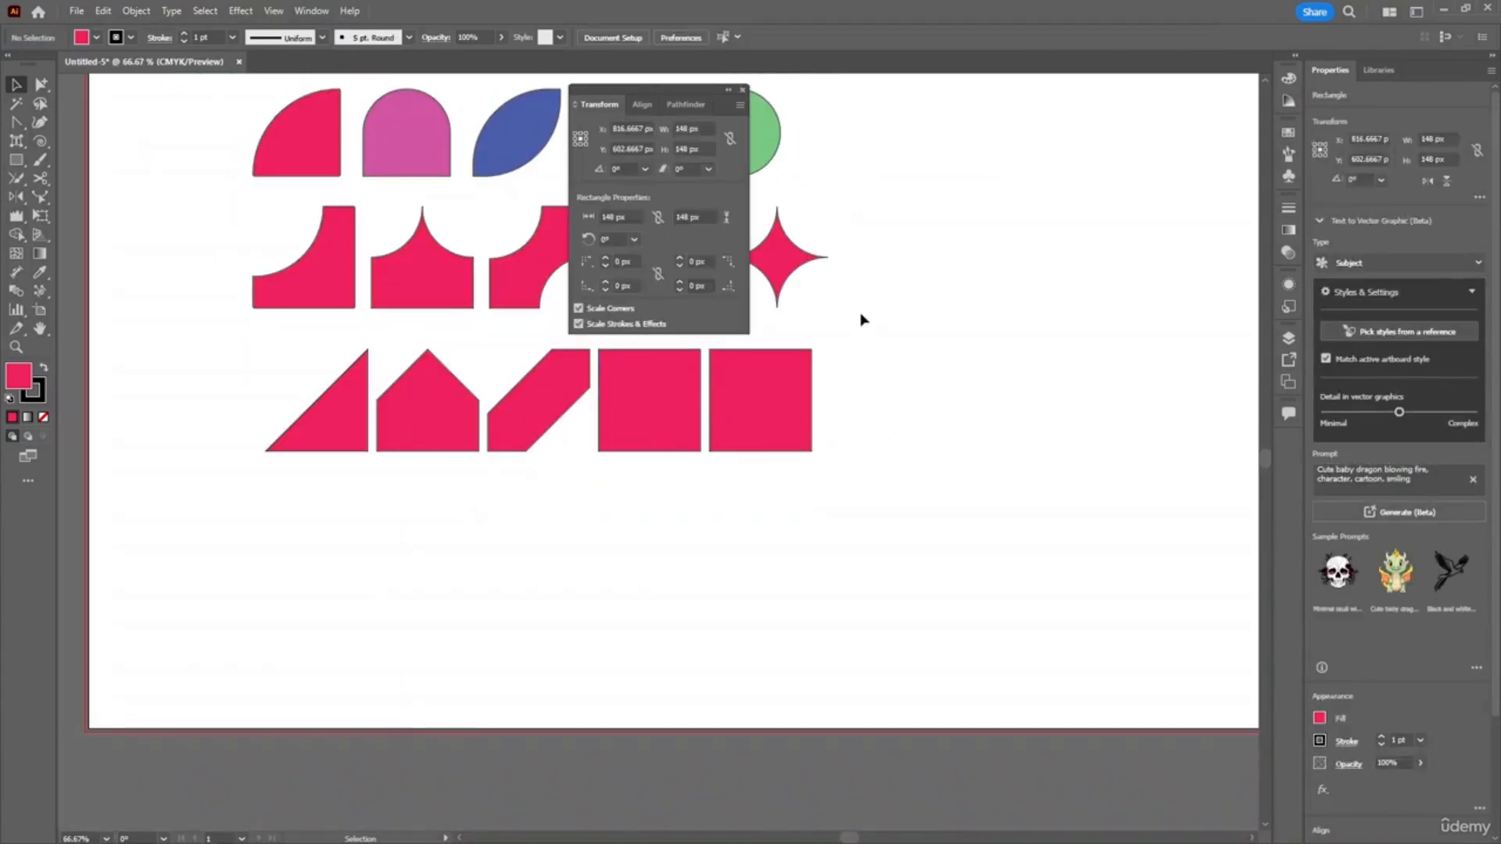
{"action": "left_click", "coordinate": [864, 318]}
{"action": "left_click", "coordinate": [743, 91]}
{"action": "left_click", "coordinate": [668, 408]}
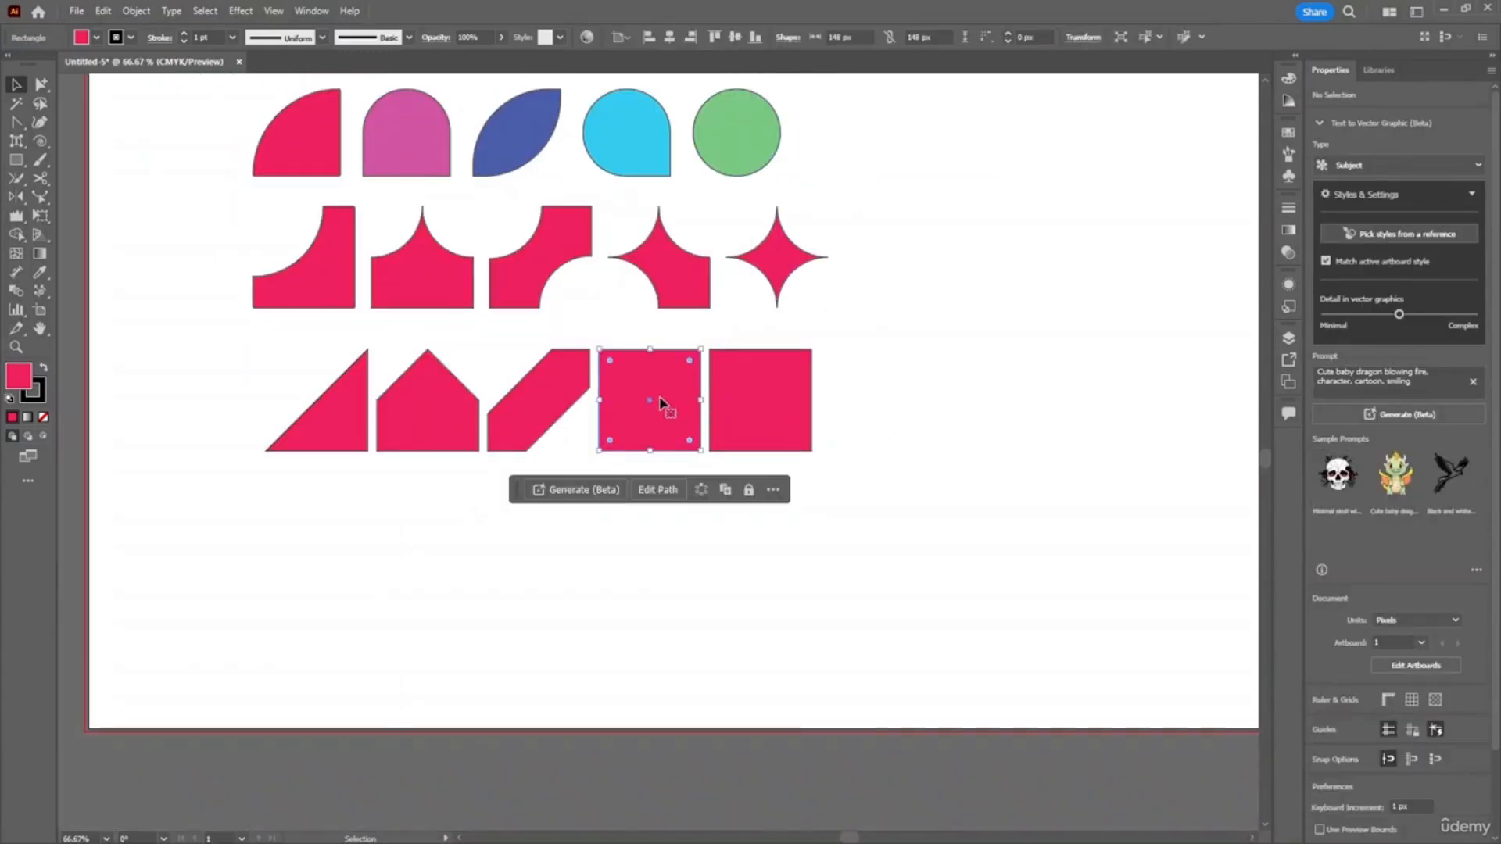
{"action": "left_click_drag", "start_coordinate": [610, 362], "coordinate": [642, 387]}
{"action": "double_click", "coordinate": [640, 391]}
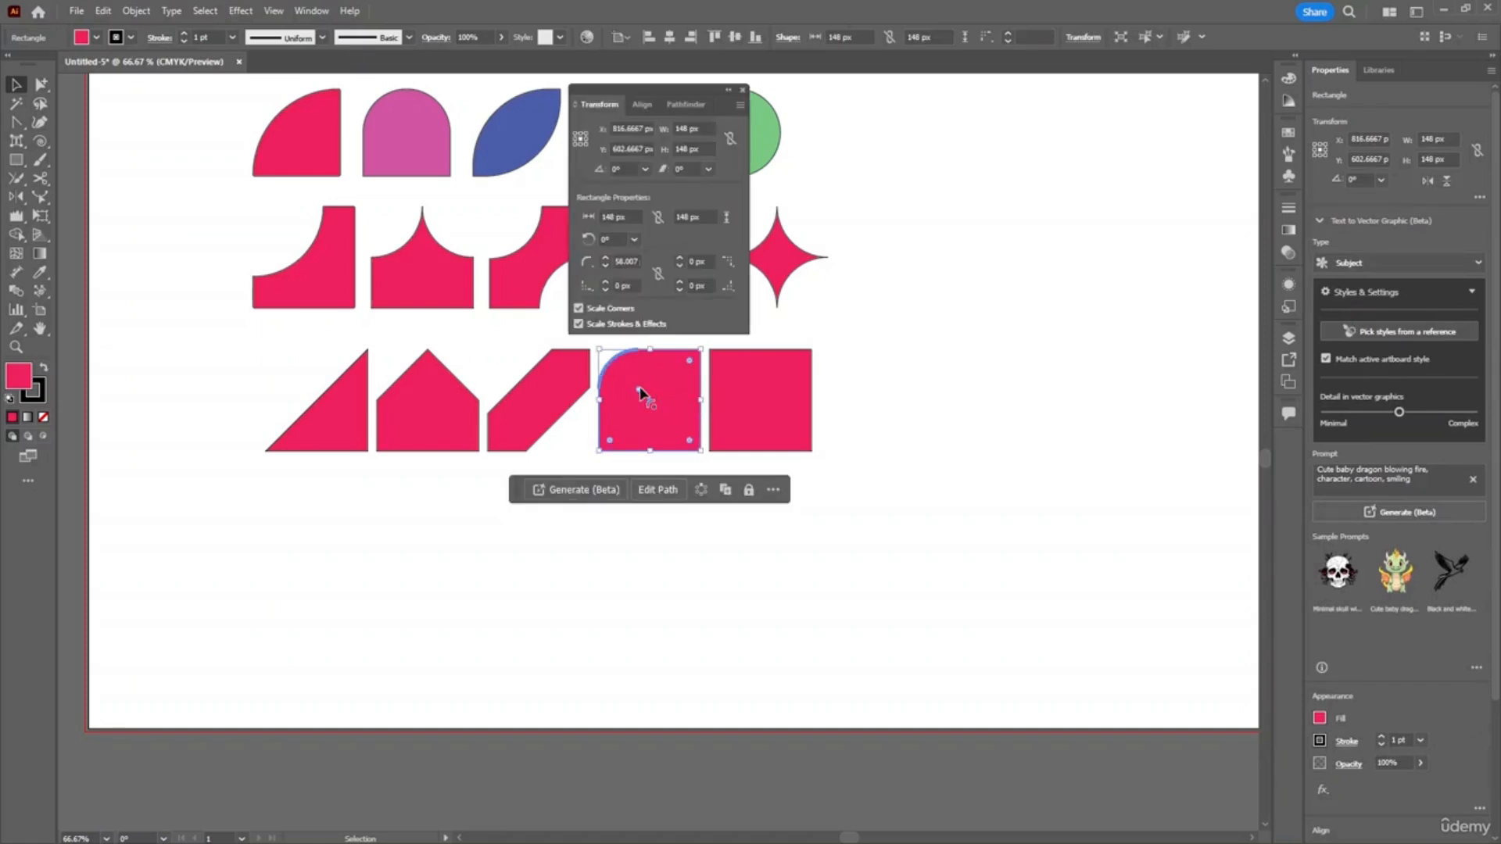
{"action": "left_click", "coordinate": [588, 262]}
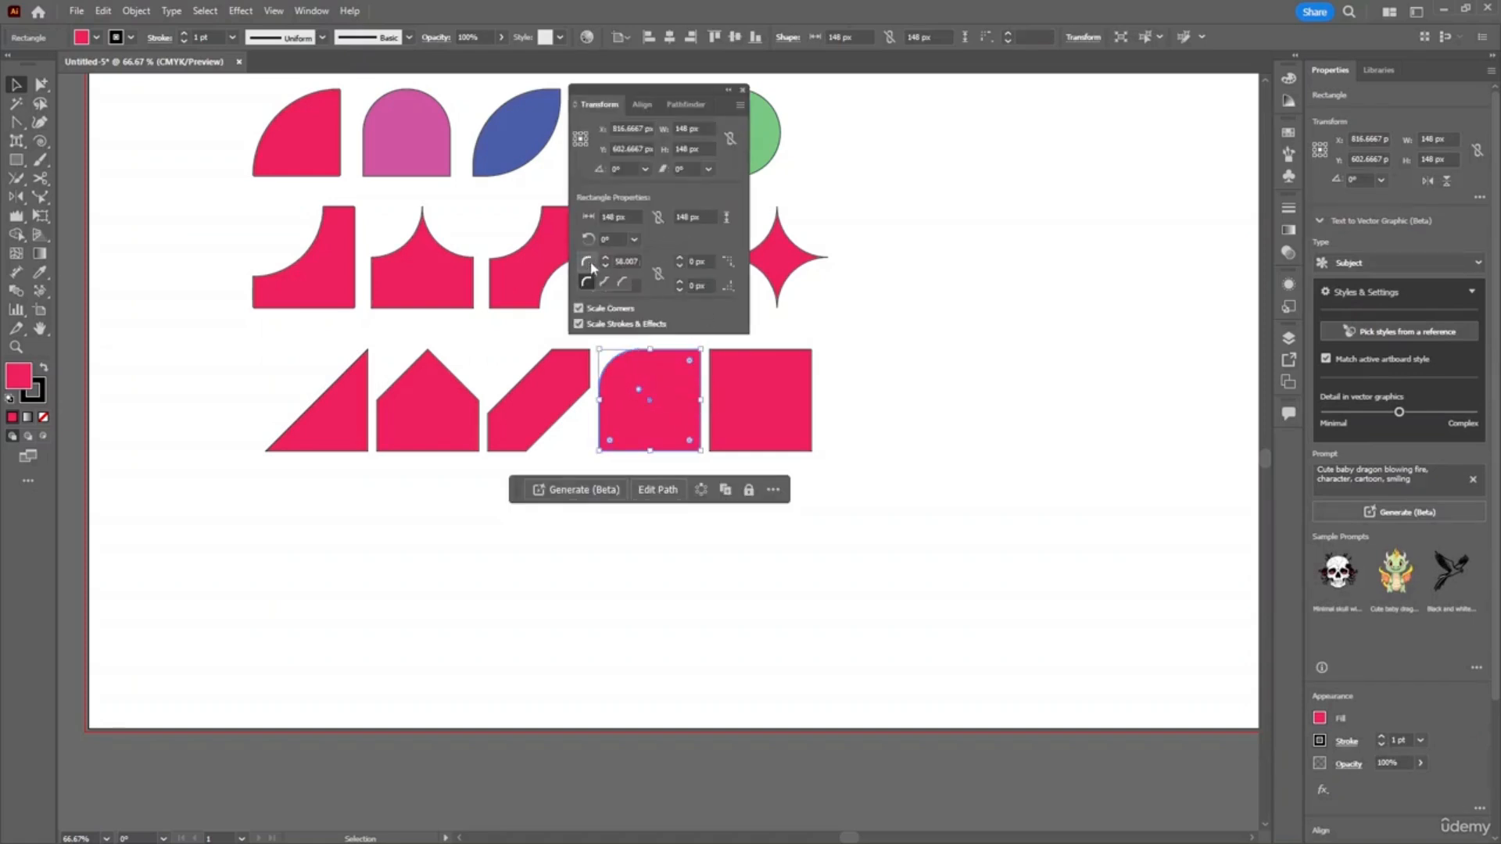
{"action": "left_click", "coordinate": [623, 283]}
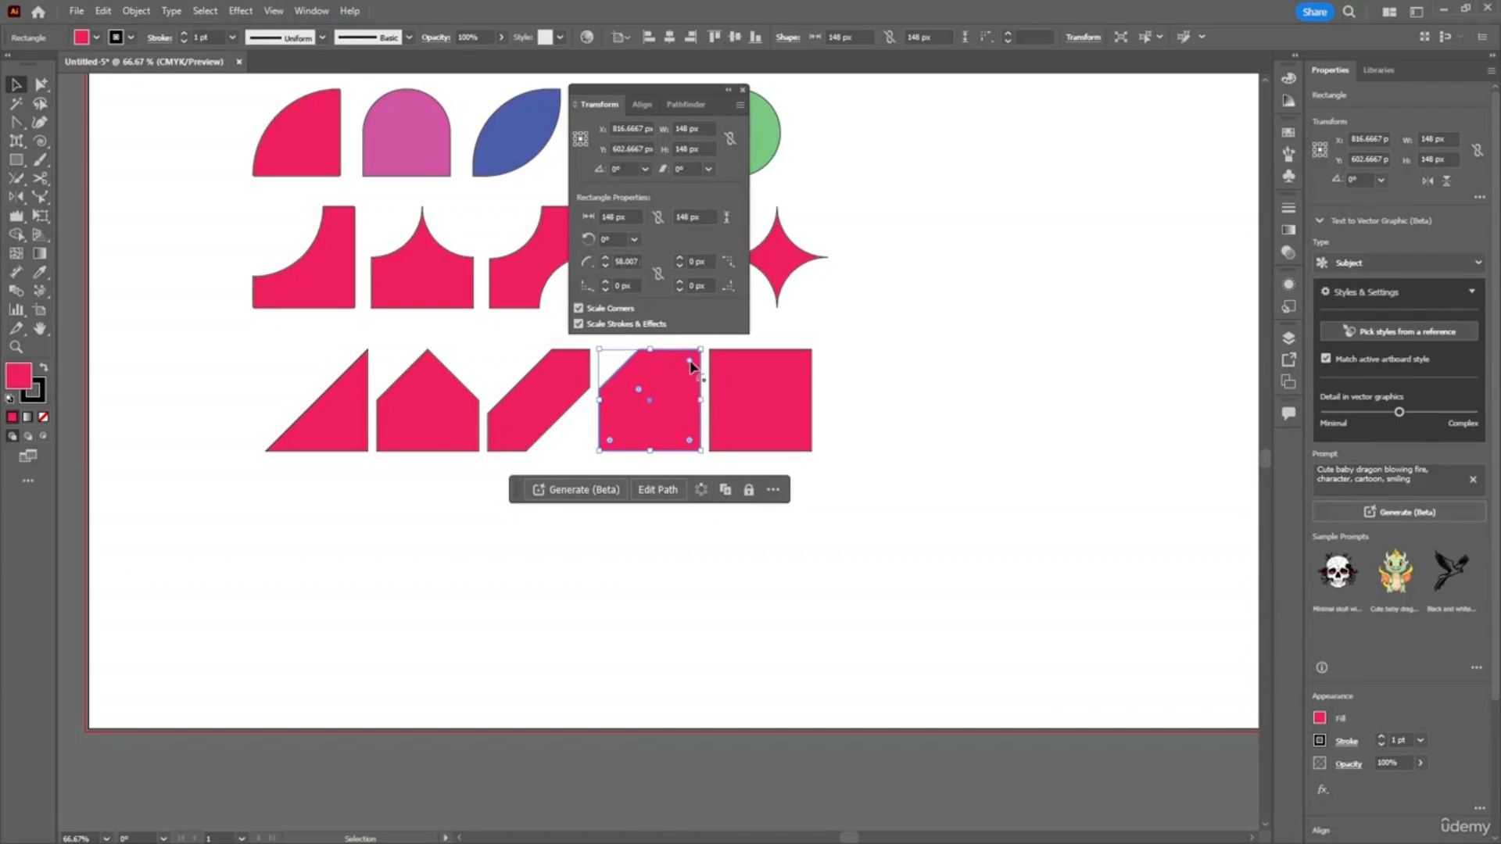
- Give the fourth square's upper-right corner a radius of about 64 px and switch it to chamfer
{"action": "left_click", "coordinate": [728, 263]}
{"action": "left_click", "coordinate": [727, 285]}
{"action": "left_click_drag", "start_coordinate": [688, 365], "coordinate": [657, 395]}
{"action": "left_click", "coordinate": [728, 265]}
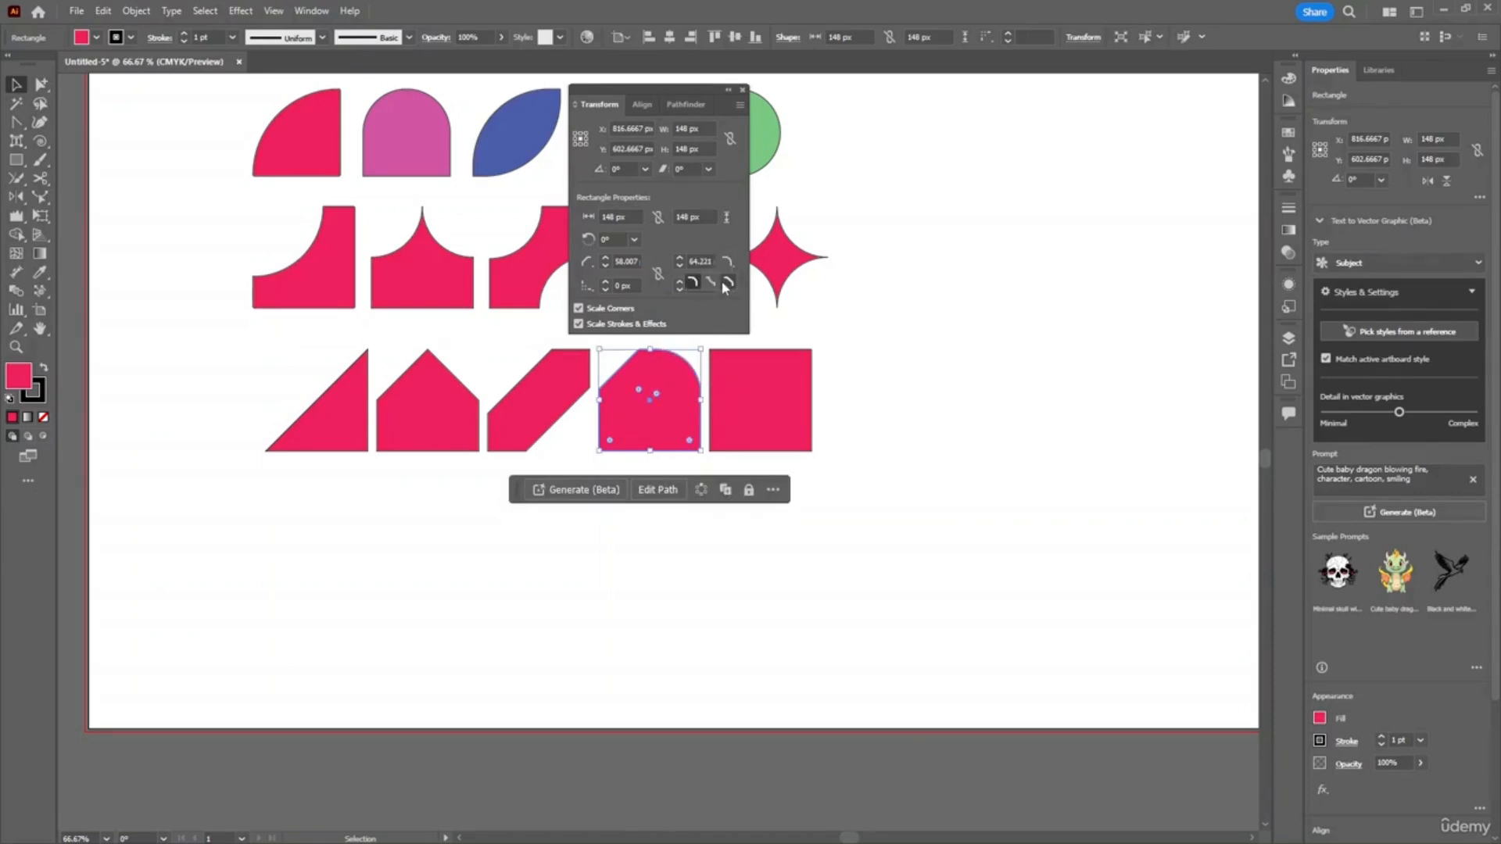
{"action": "left_click", "coordinate": [728, 286]}
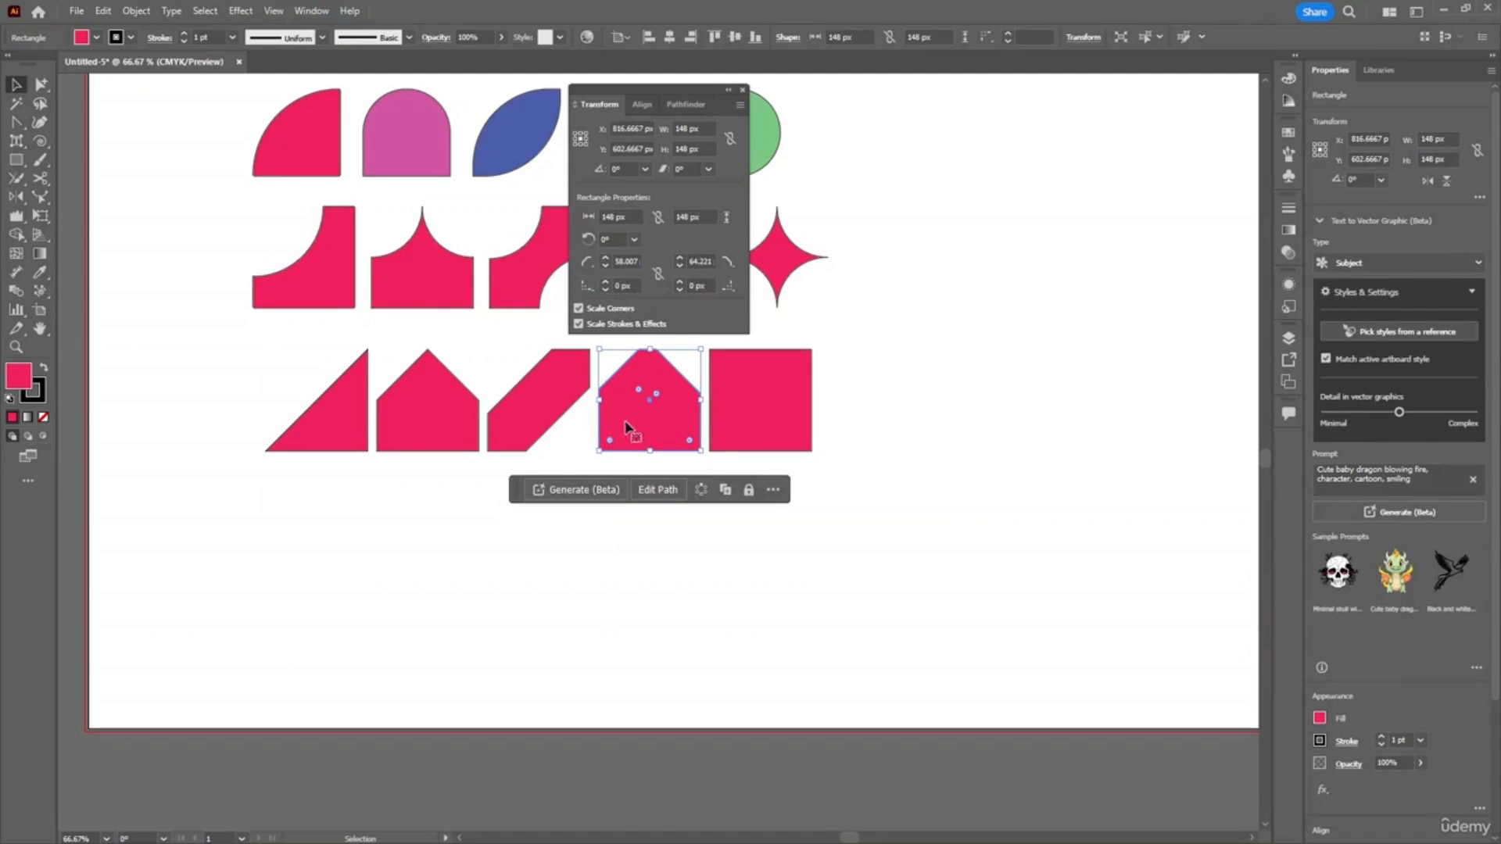
- Cut the fourth square's lower-left corner to about half the side length as a chamfer, leaving only the lower-right corner square
{"action": "left_click_drag", "start_coordinate": [611, 443], "coordinate": [654, 392]}
{"action": "left_click", "coordinate": [586, 288]}
{"action": "left_click", "coordinate": [620, 305]}
{"action": "left_click", "coordinate": [949, 446]}
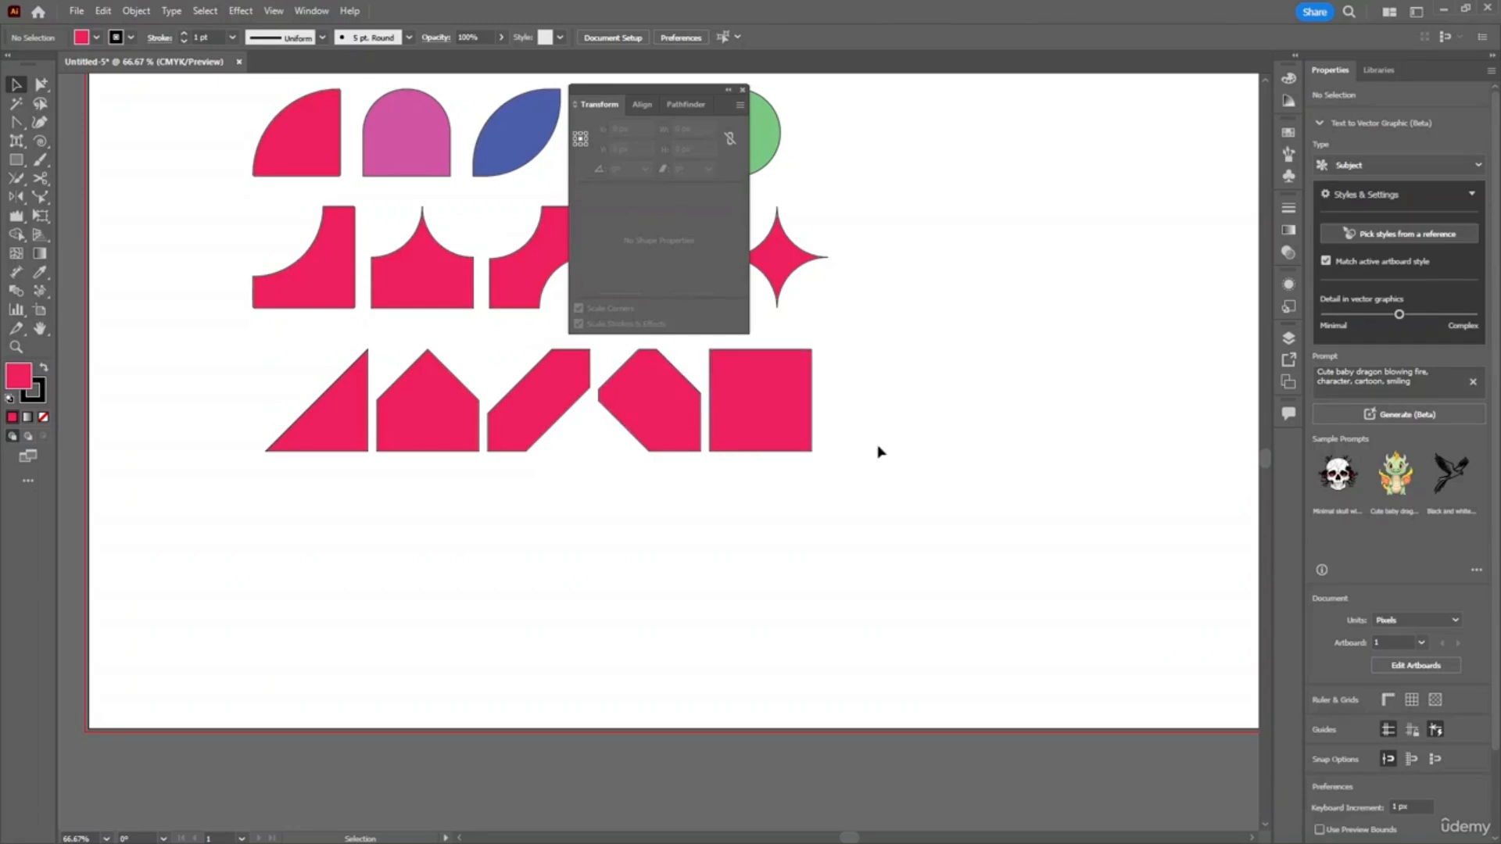
- Link the fifth square's corner radii, set them all to about 67 px, and switch the two upper corners to chamfer
{"action": "scroll", "coordinate": [888, 457], "scroll_direction": "up", "scroll_amount": 2}
{"action": "left_click", "coordinate": [801, 473]}
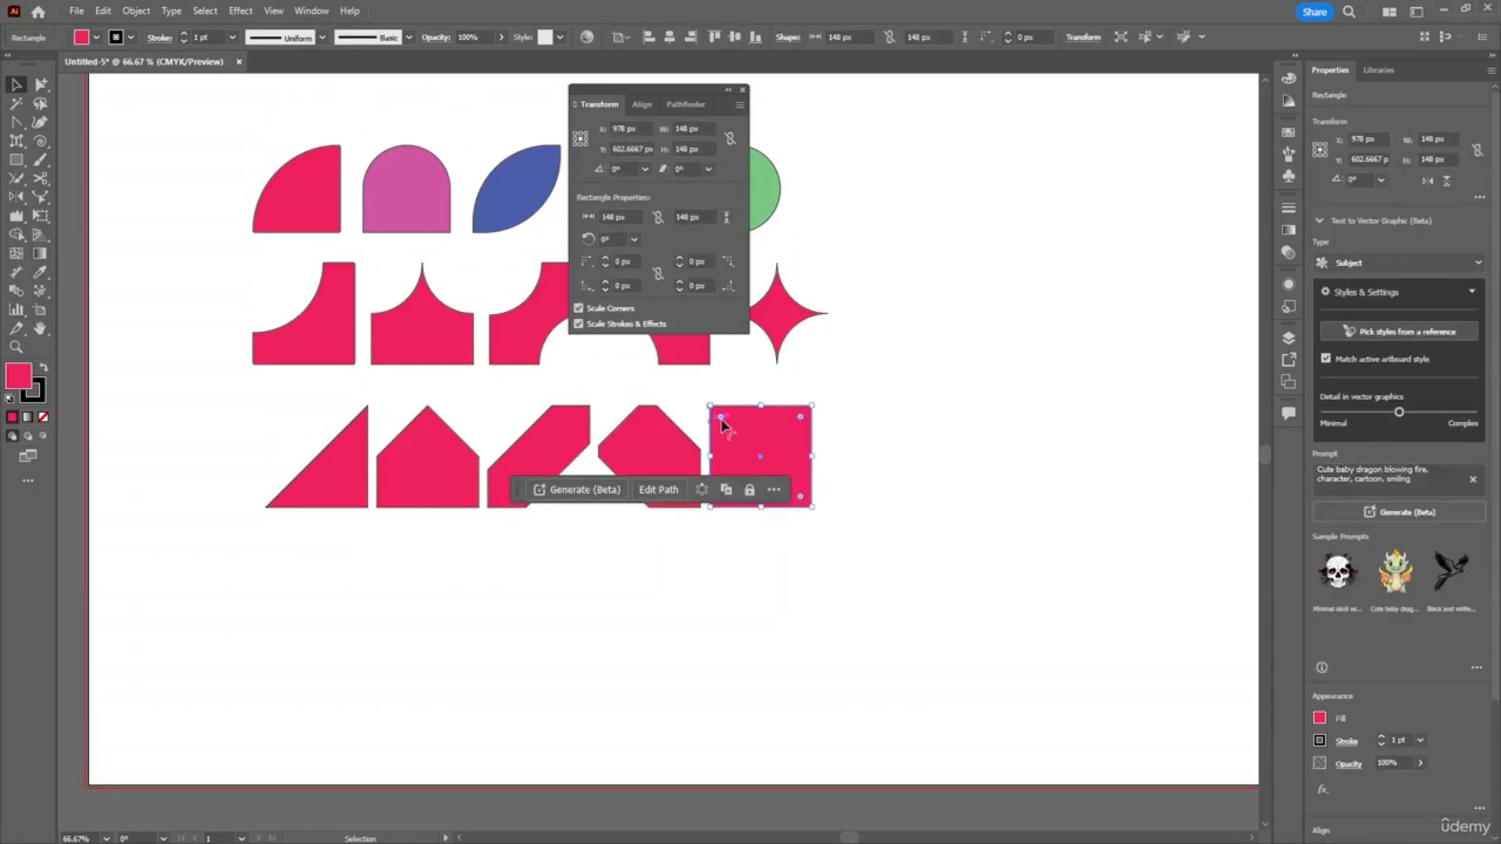
{"action": "left_click", "coordinate": [659, 276]}
{"action": "left_click_drag", "start_coordinate": [719, 418], "coordinate": [757, 456]}
{"action": "left_click", "coordinate": [591, 261]}
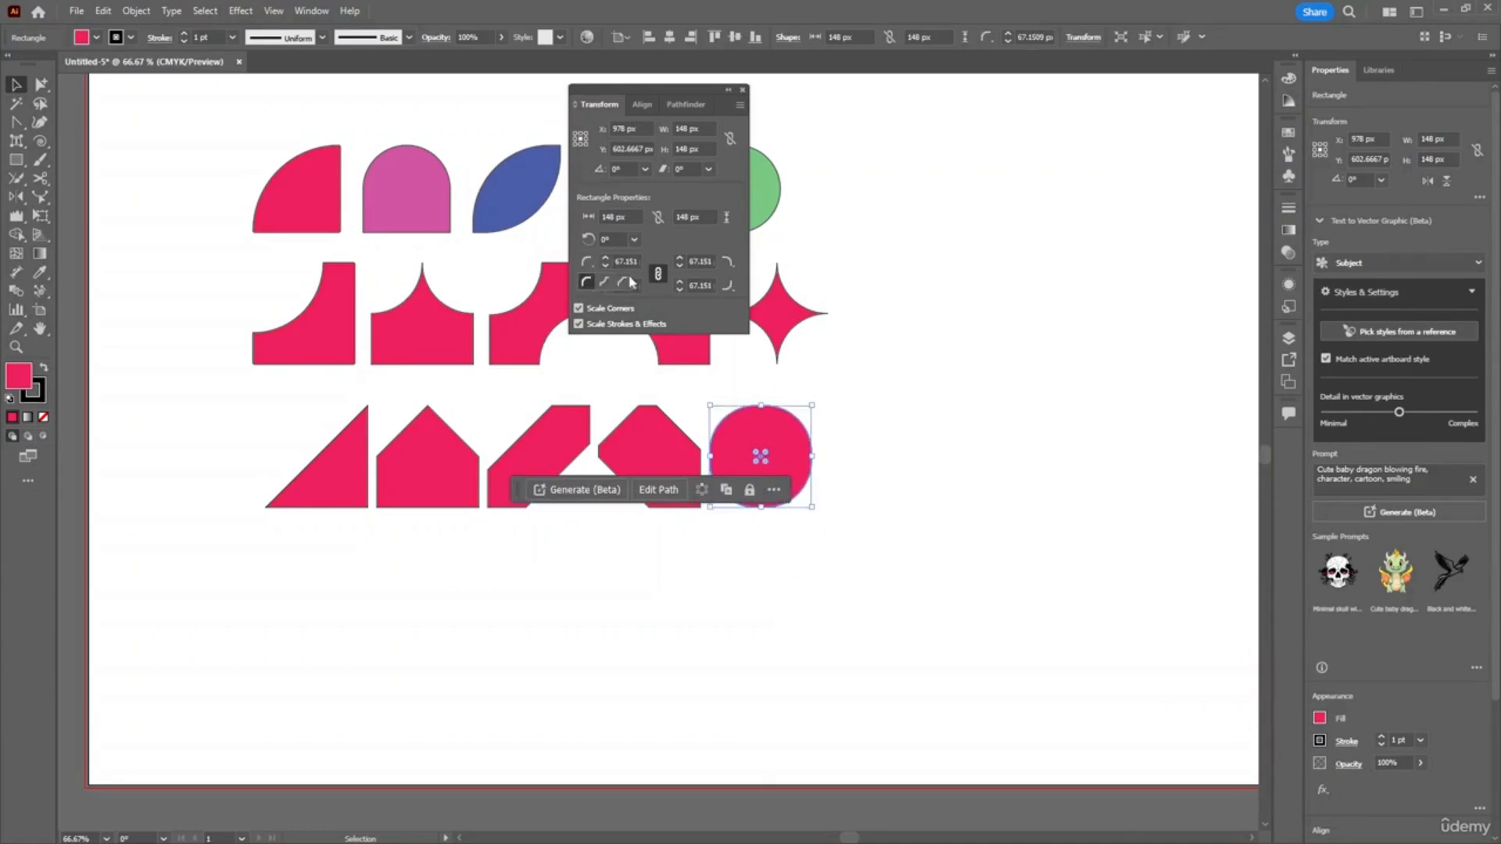
{"action": "left_click", "coordinate": [622, 282]}
{"action": "left_click", "coordinate": [728, 261]}
{"action": "left_click", "coordinate": [730, 283]}
{"action": "left_click", "coordinate": [838, 483]}
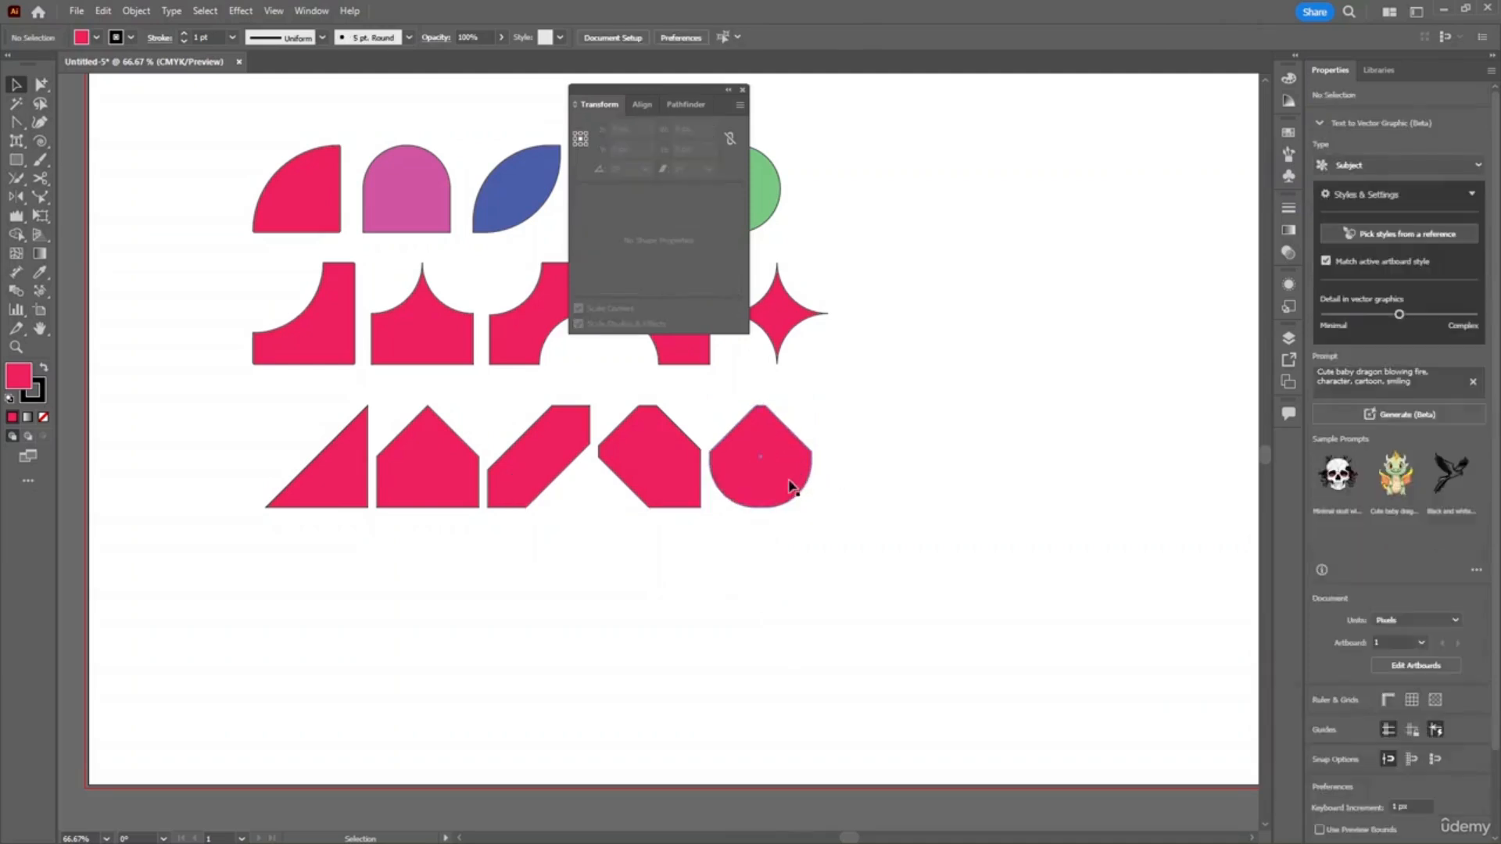
- Switch the fifth square's two lower corners to chamfer as well
{"action": "left_click", "coordinate": [764, 447]}
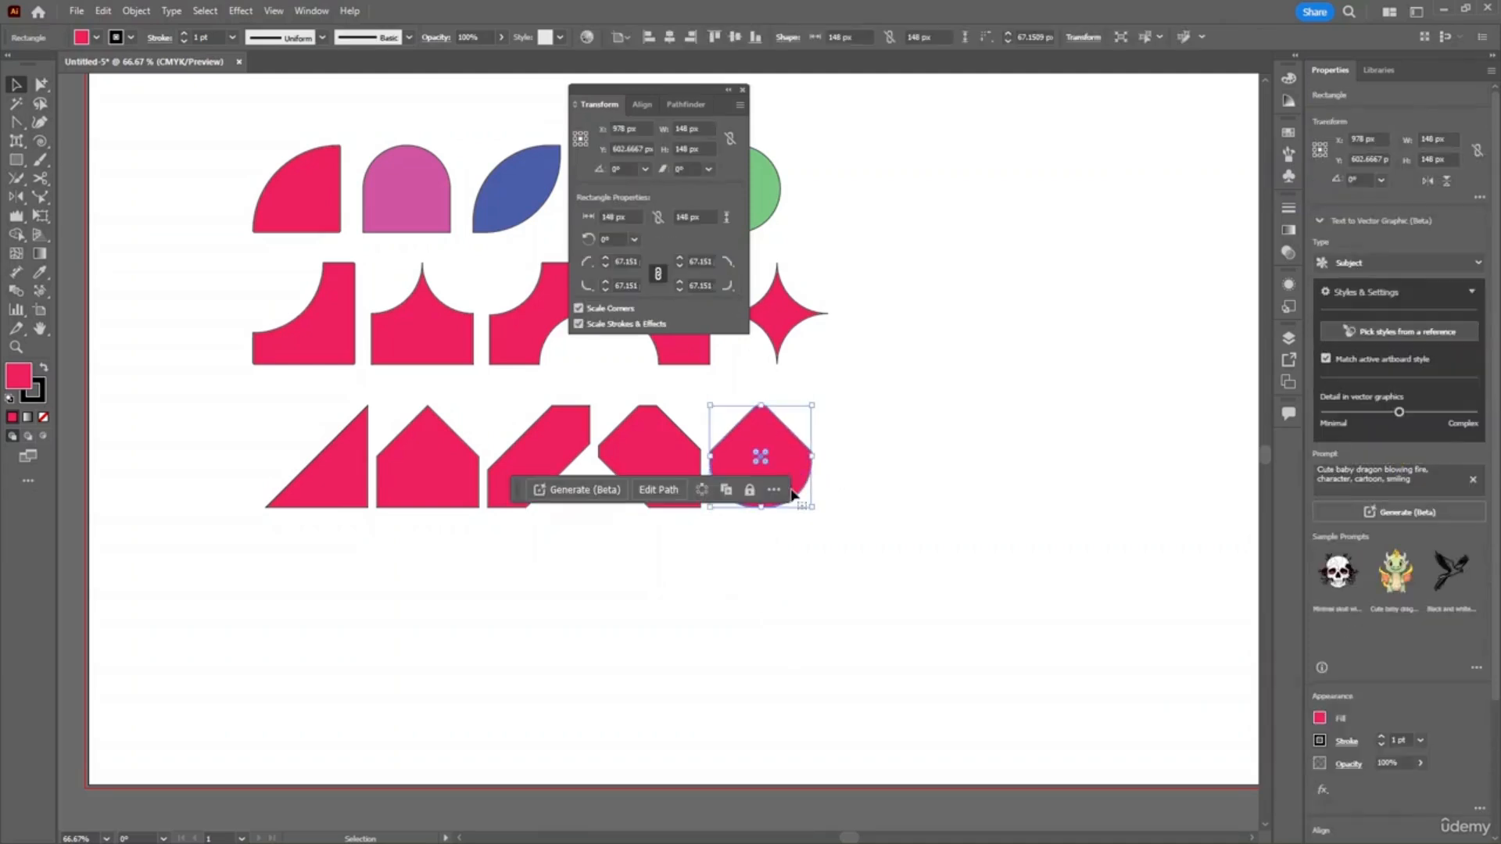
{"action": "left_click", "coordinate": [729, 286]}
{"action": "left_click", "coordinate": [730, 306]}
{"action": "left_click", "coordinate": [587, 285]}
{"action": "left_click", "coordinate": [623, 306]}
{"action": "left_click", "coordinate": [915, 335]}
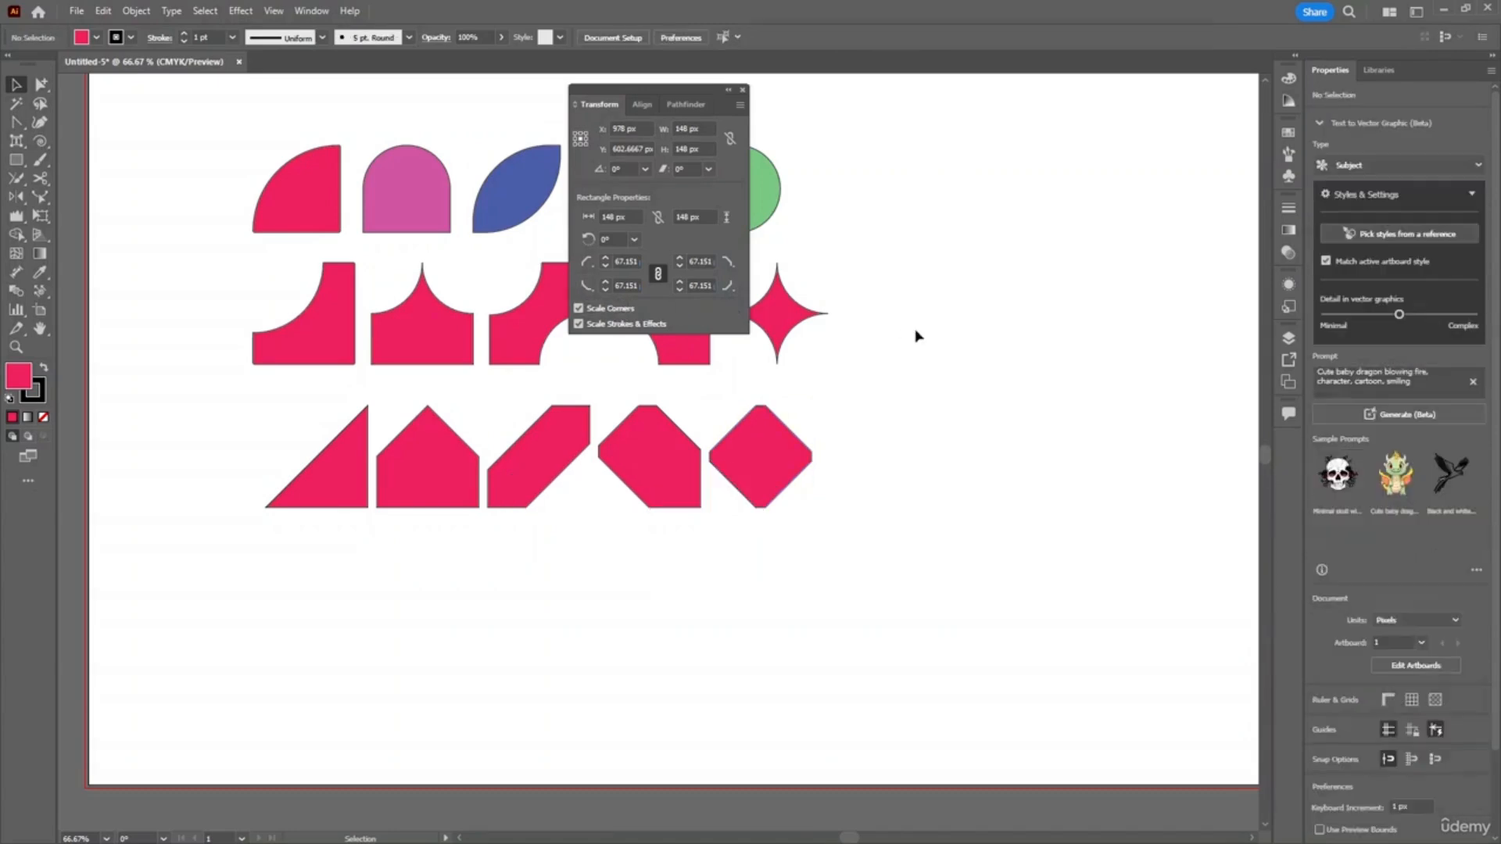
- Increase the fifth shape's linked corner radii to the maximum of 74 px, forming a diamond
{"action": "left_click", "coordinate": [769, 452]}
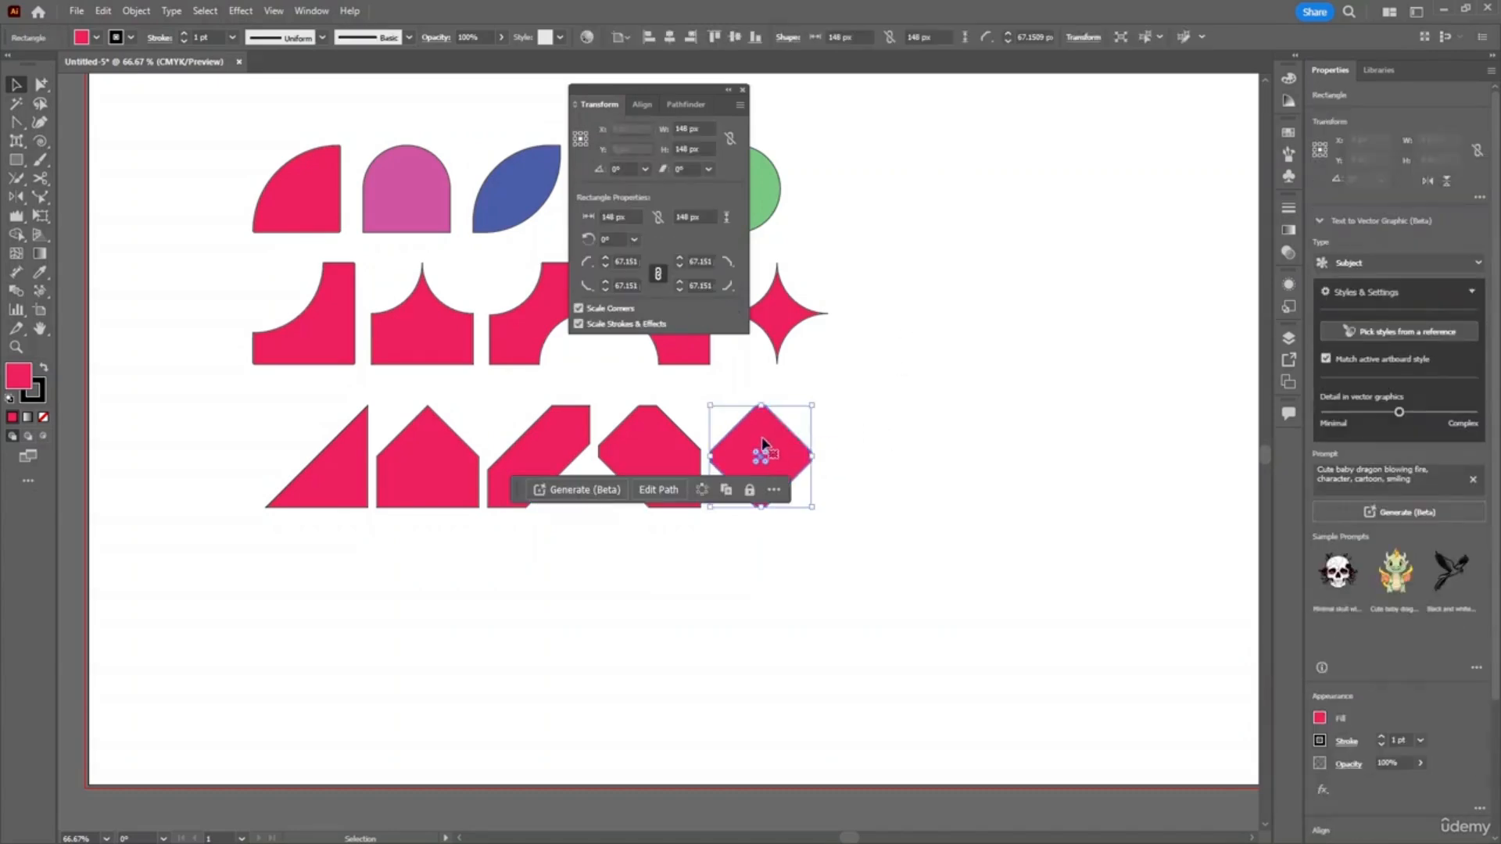
{"action": "left_click_drag", "start_coordinate": [764, 453], "coordinate": [767, 470]}
{"action": "left_click", "coordinate": [972, 419]}
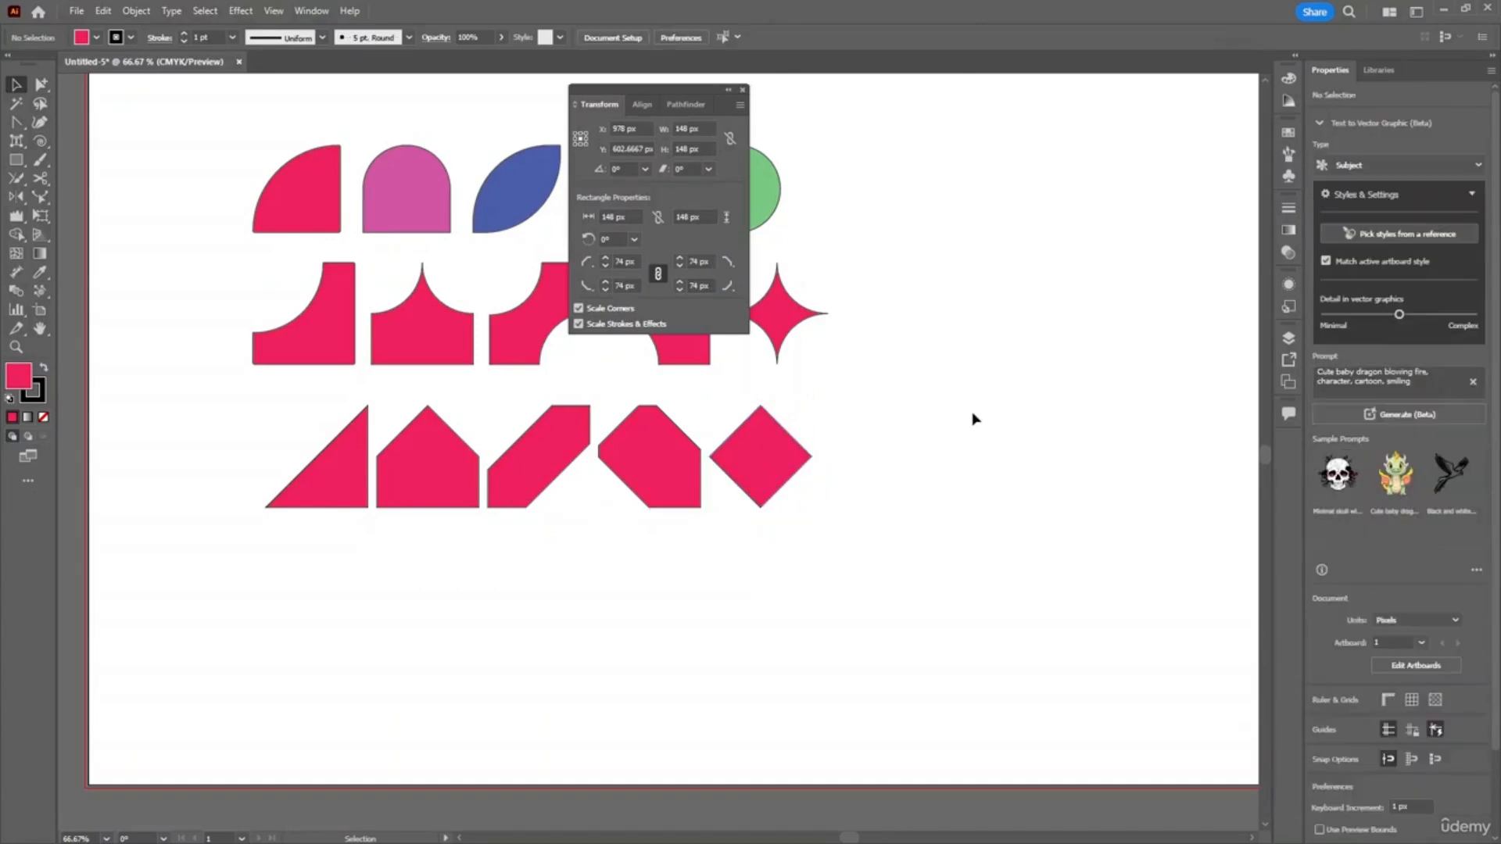
{"action": "scroll", "coordinate": [972, 420], "scroll_direction": "down", "scroll_amount": 3}
{"action": "scroll", "coordinate": [967, 397], "scroll_direction": "up", "scroll_amount": 2}
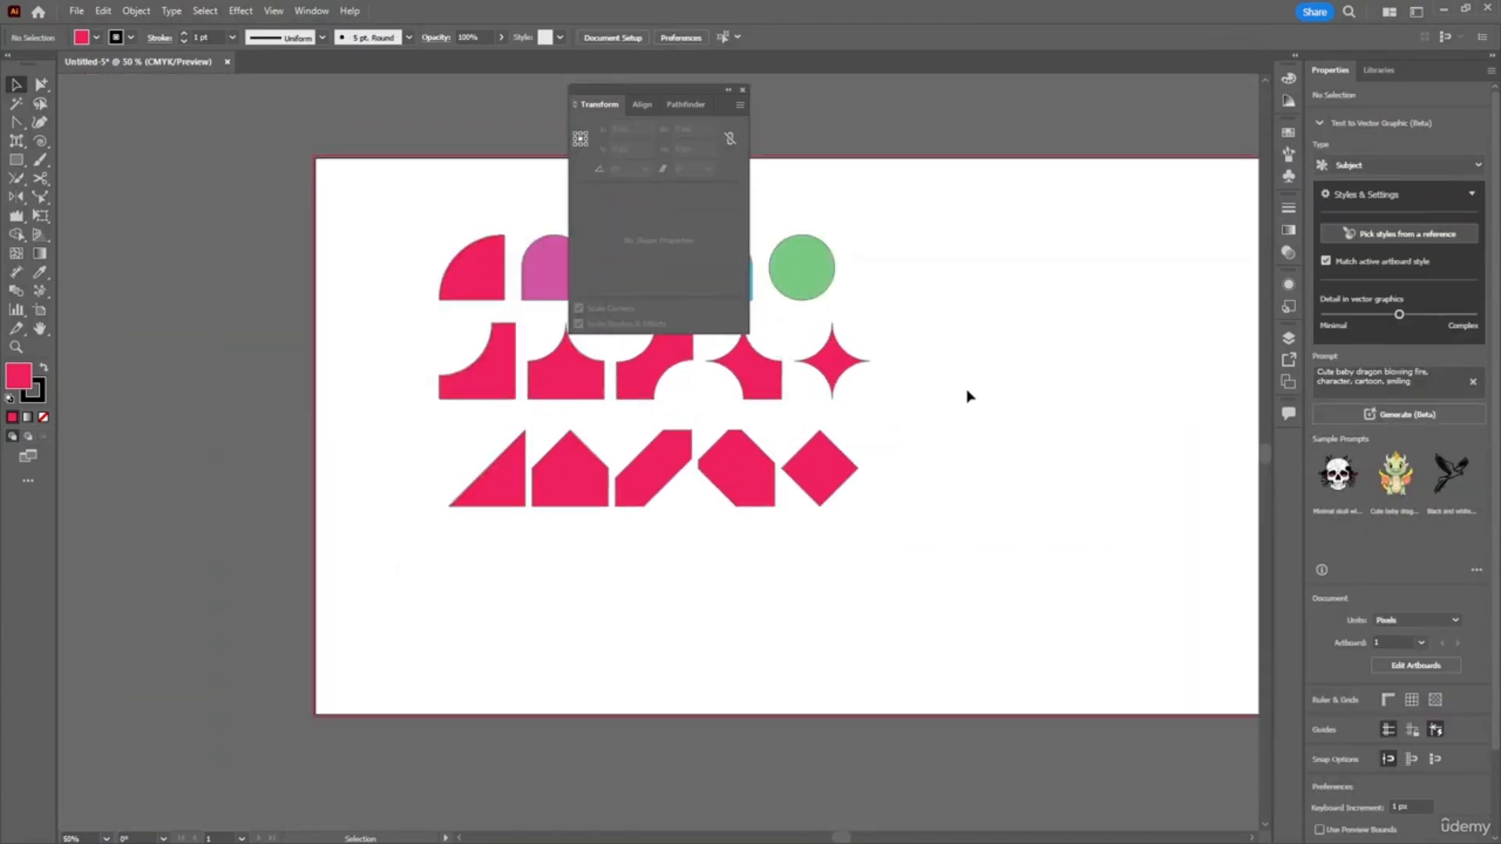
- Close the floating corner properties and remove the fill from all fifteen shapes, leaving only their outlines
{"action": "left_click", "coordinate": [744, 91]}
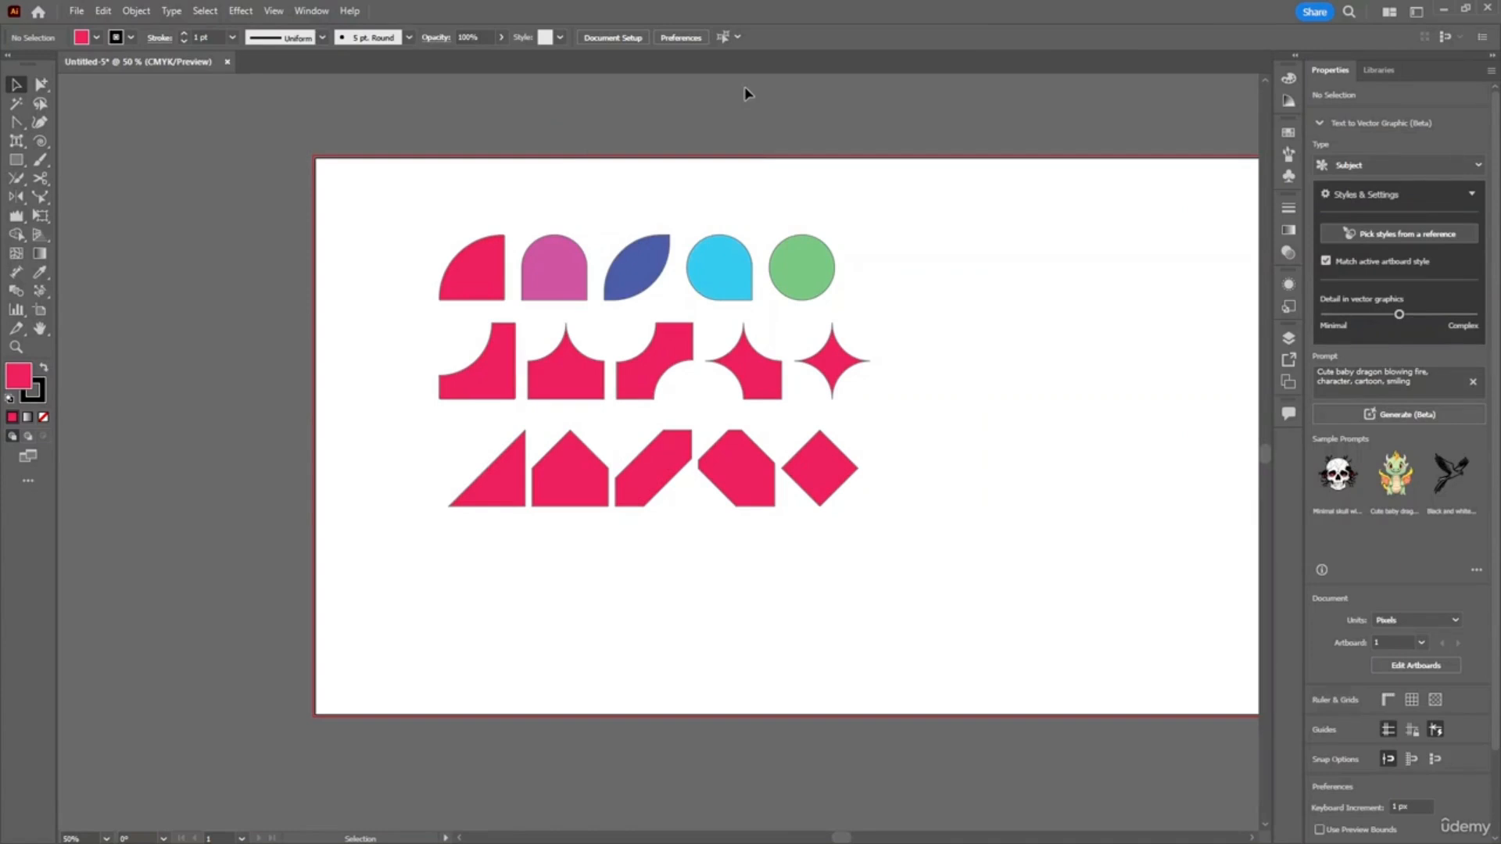
{"action": "left_click_drag", "start_coordinate": [421, 229], "coordinate": [1044, 580]}
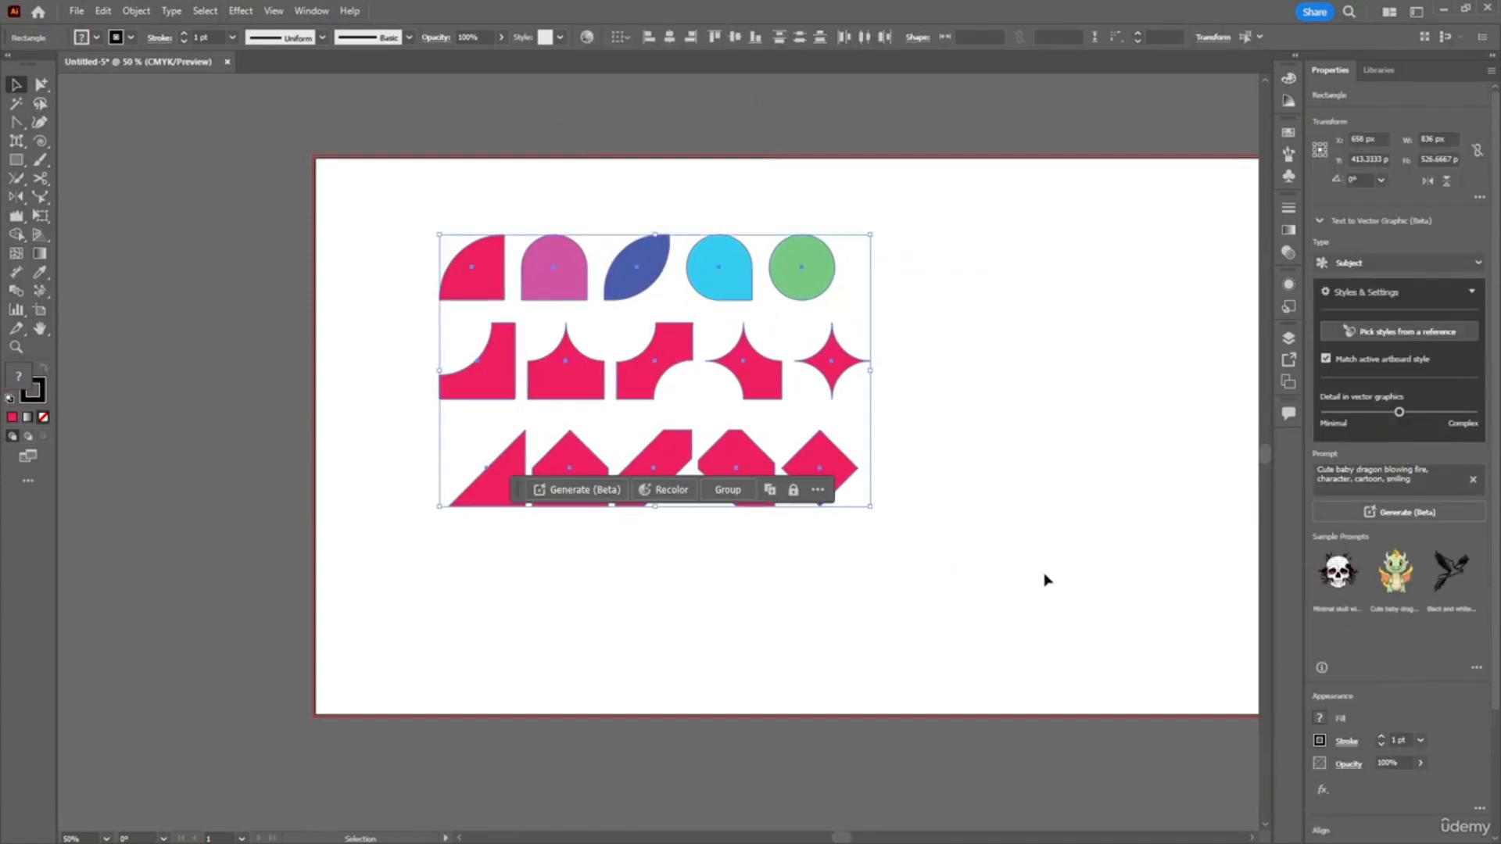
{"action": "key", "text": "x"}
{"action": "key", "text": "/"}
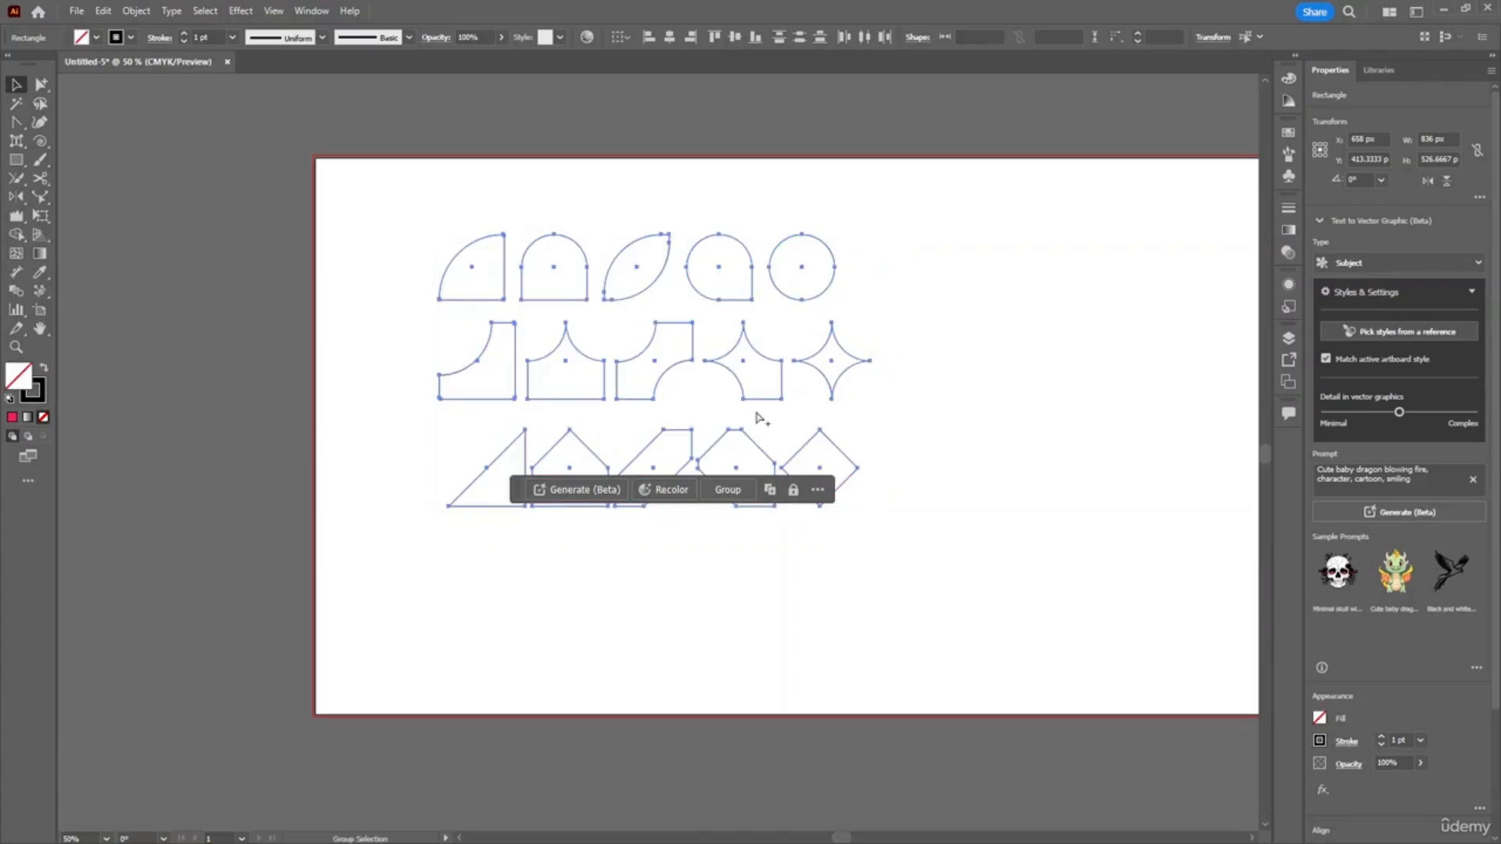
{"action": "left_click", "coordinate": [997, 426]}
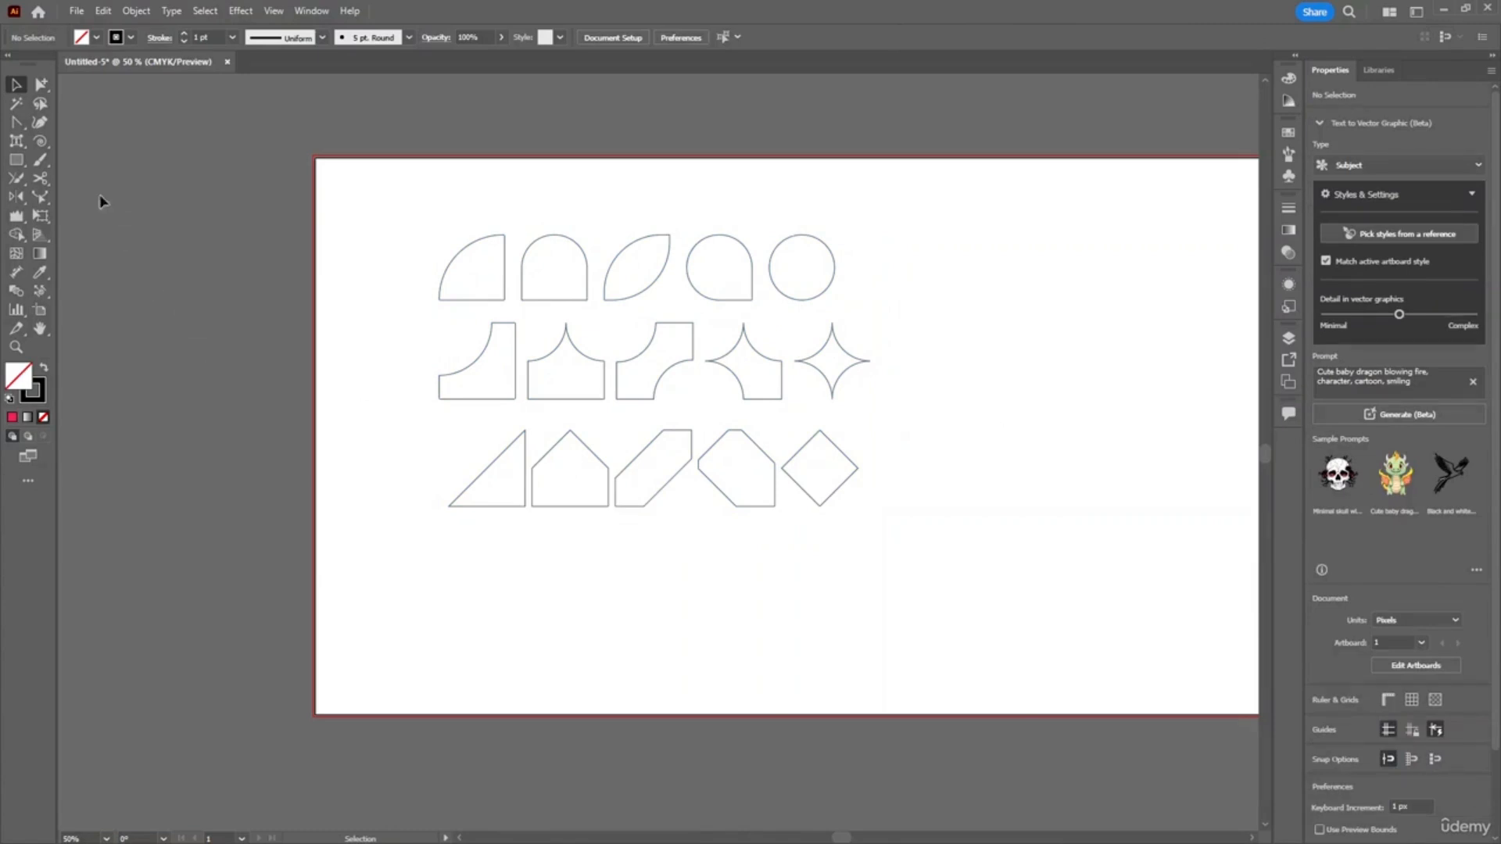
- Draw a circle about 256 px in diameter beside the three rows and fill it with saturated pinkish red
{"action": "left_click", "coordinate": [15, 159]}
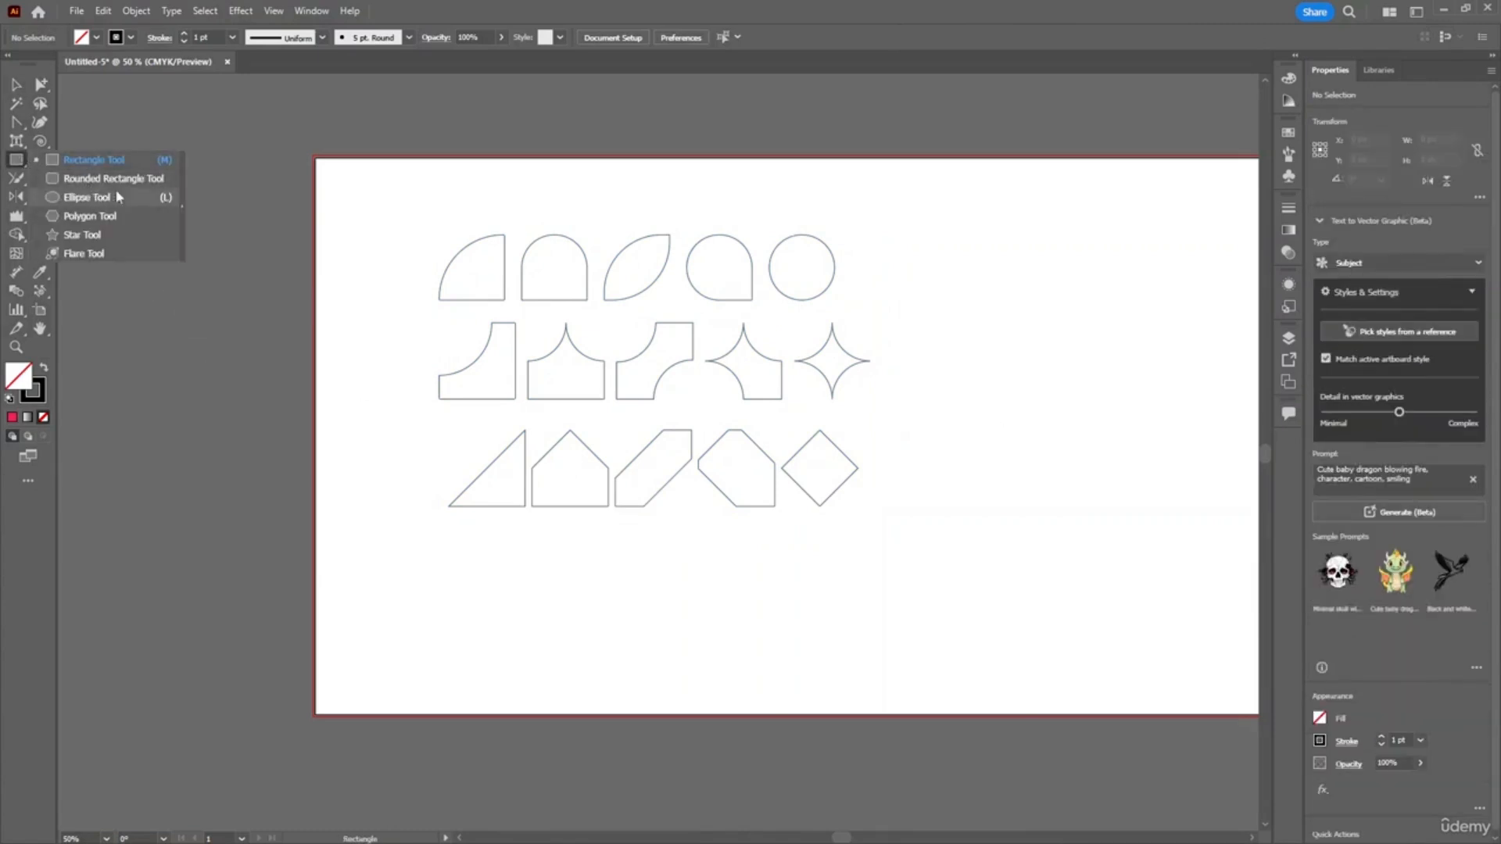
{"action": "left_click", "coordinate": [112, 202]}
{"action": "left_click_drag", "start_coordinate": [949, 251], "coordinate": [1082, 383]}
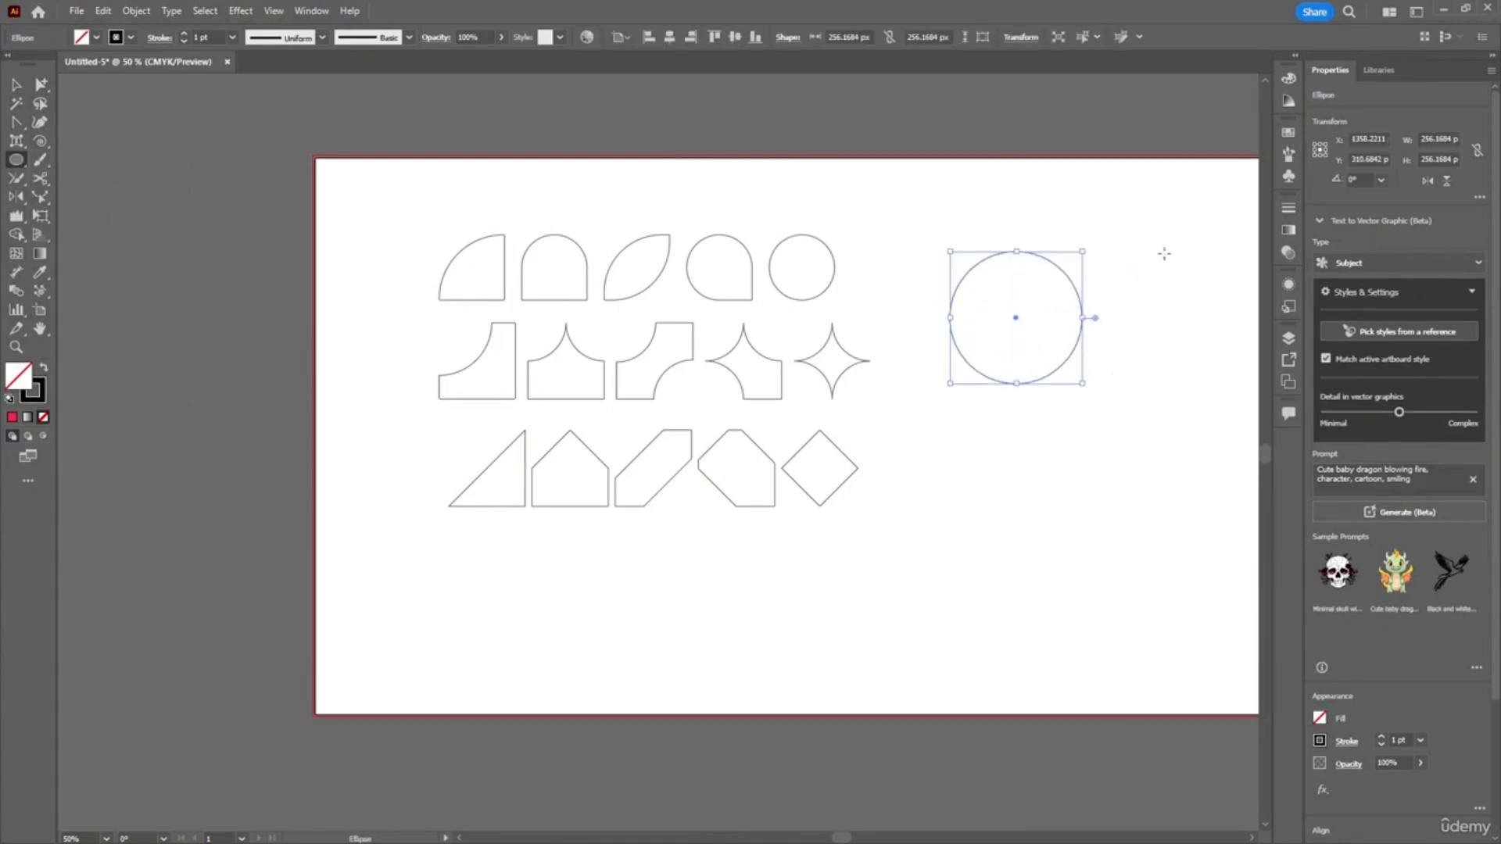
{"action": "double_click", "coordinate": [26, 382]}
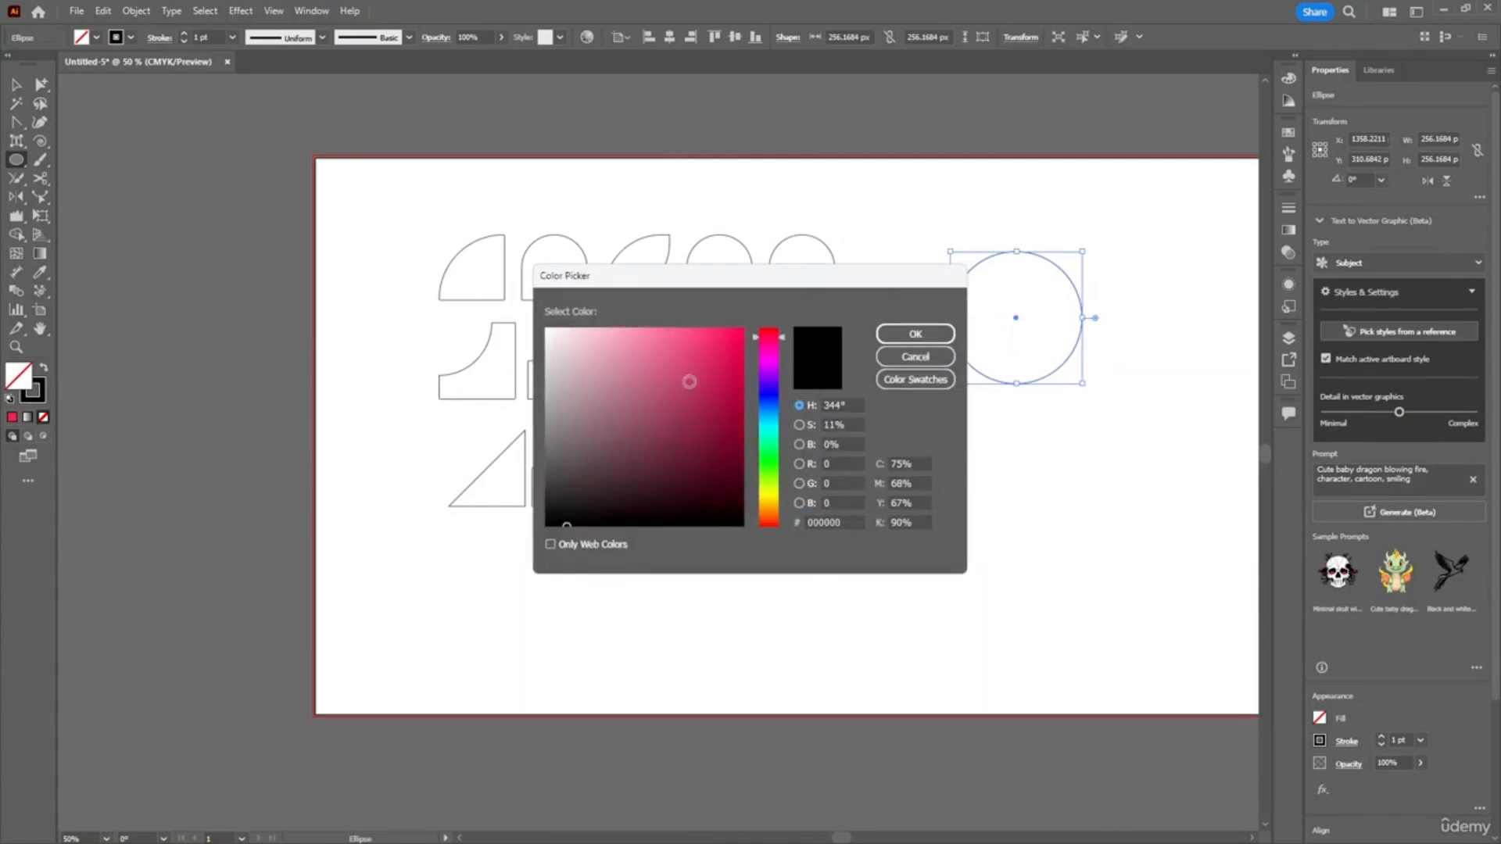
{"action": "left_click", "coordinate": [742, 329]}
{"action": "left_click", "coordinate": [915, 334]}
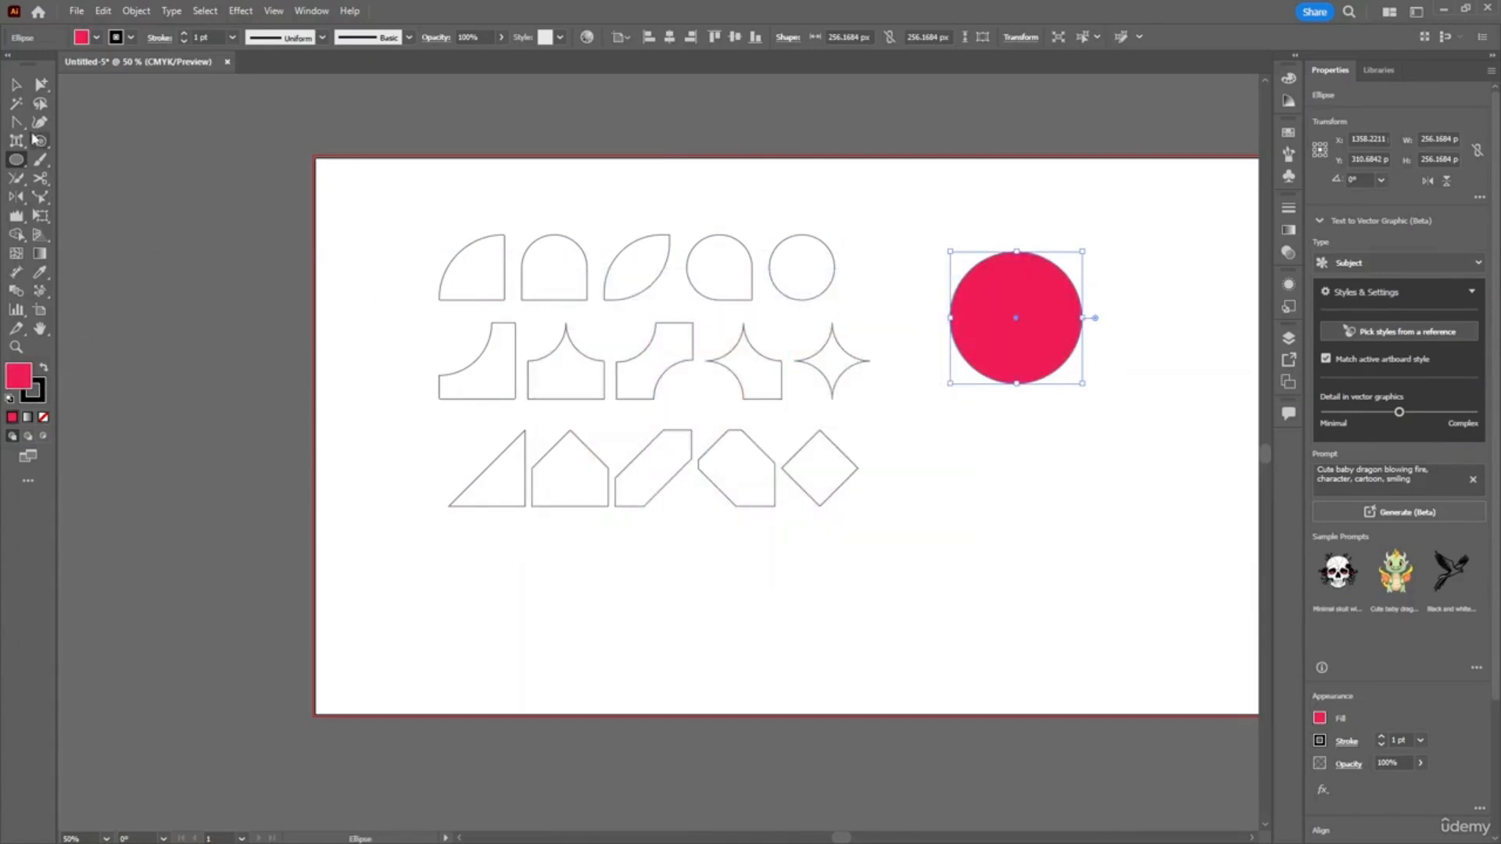
- Duplicate the red circle about 158 px to its right so the two overlap, and fill the copy with near-white f4f4f4
{"action": "key", "text": "v"}
{"action": "left_click_drag", "start_coordinate": [1031, 311], "coordinate": [1119, 317], "text": "alt"}
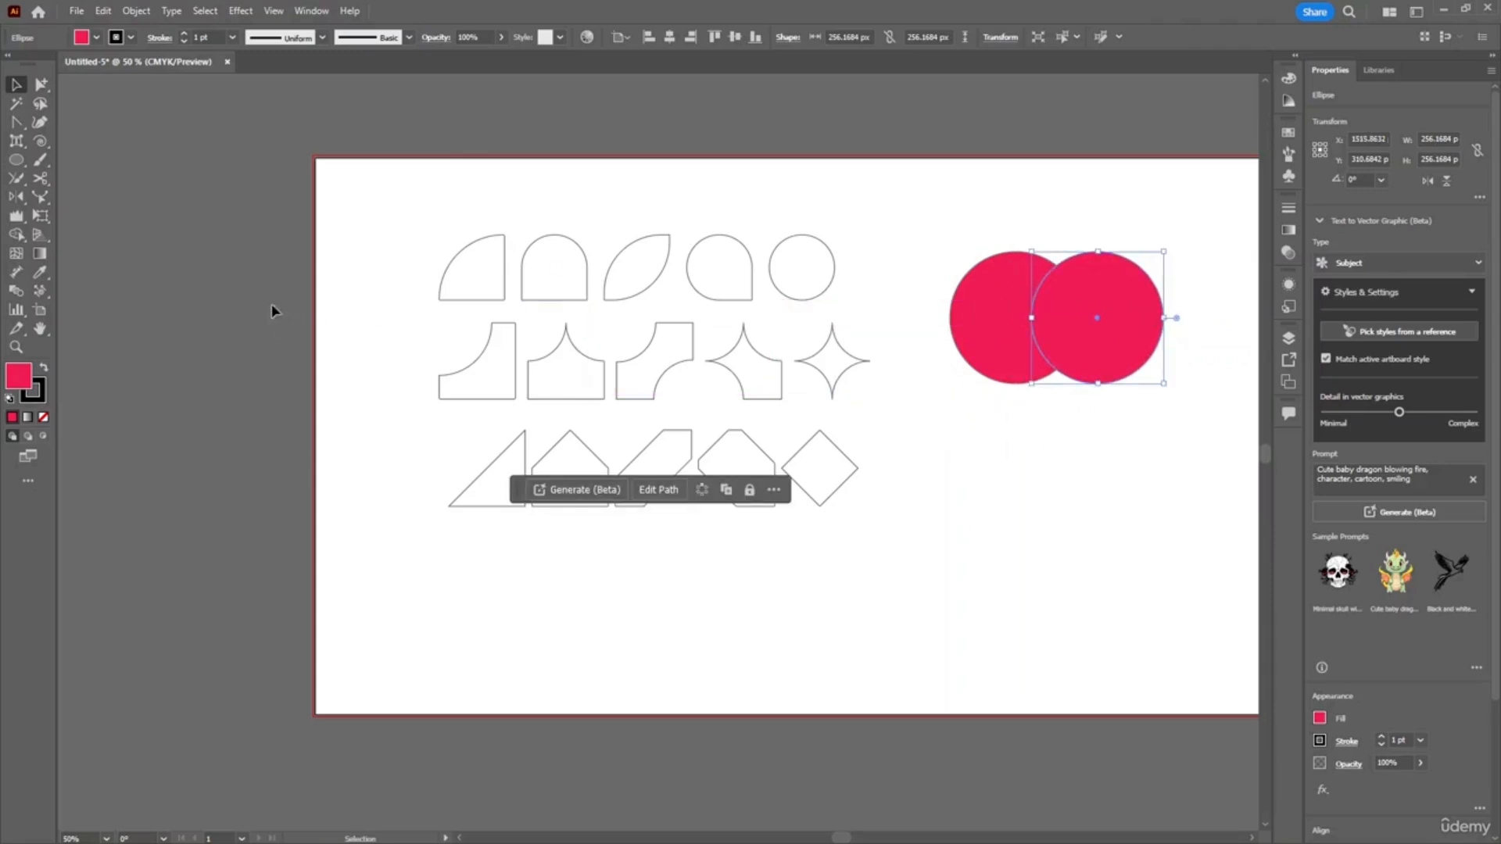
{"action": "double_click", "coordinate": [21, 383]}
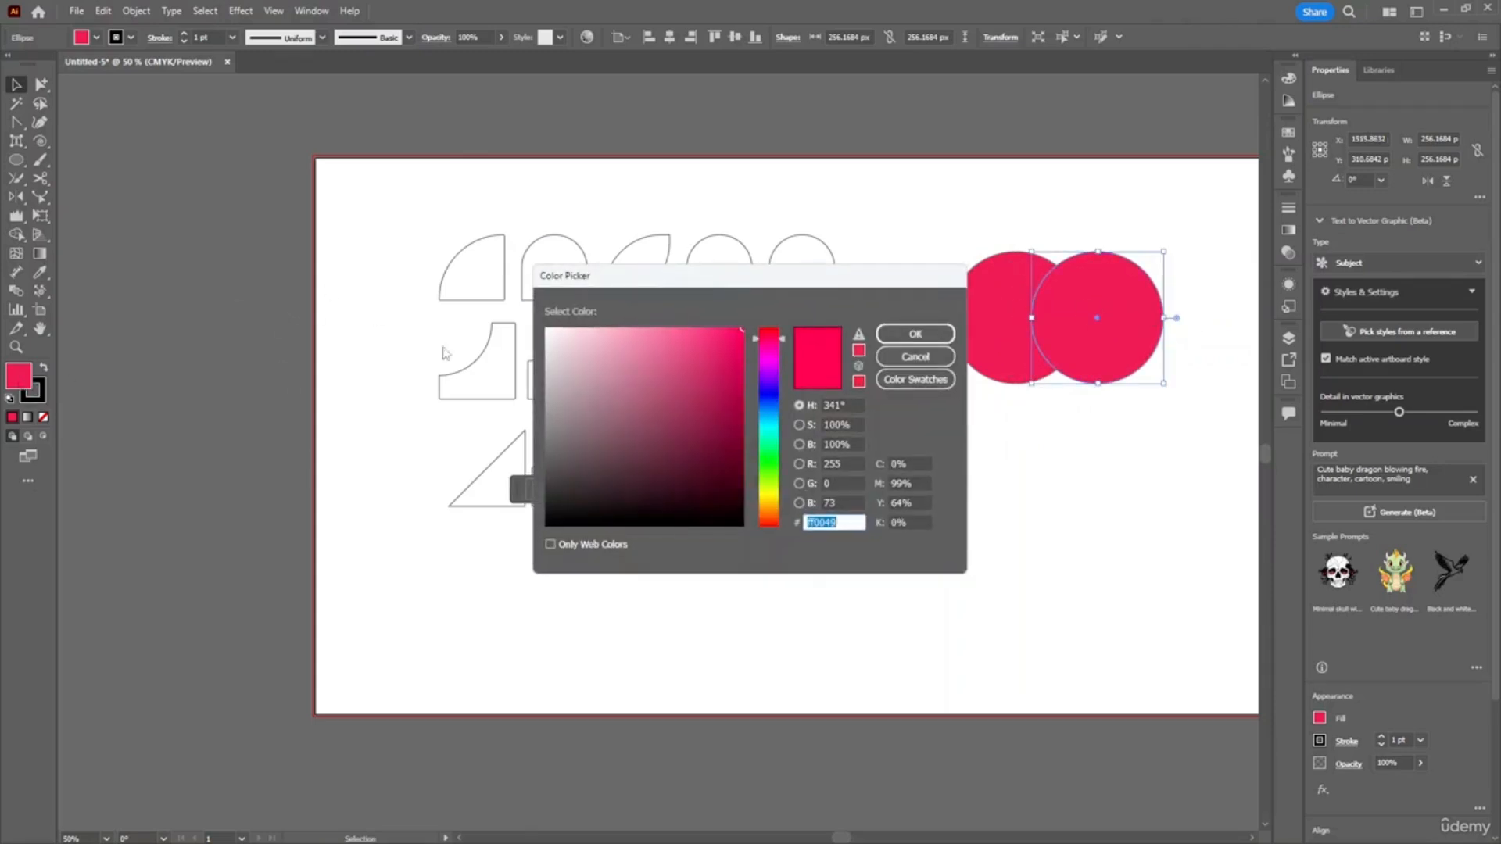
{"action": "left_click", "coordinate": [914, 336]}
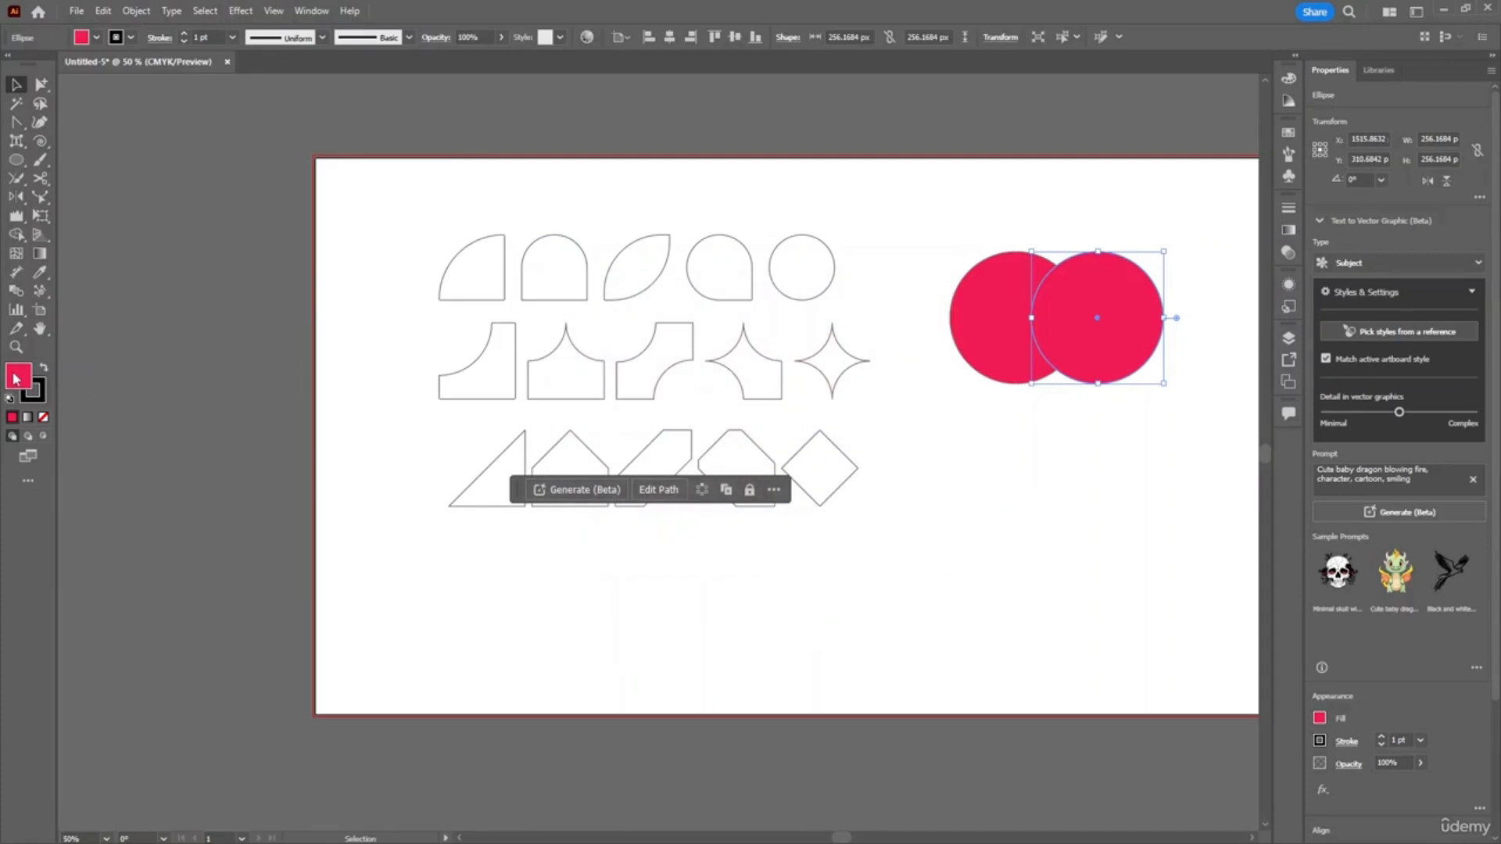
{"action": "double_click", "coordinate": [16, 380]}
{"action": "left_click", "coordinate": [542, 336]}
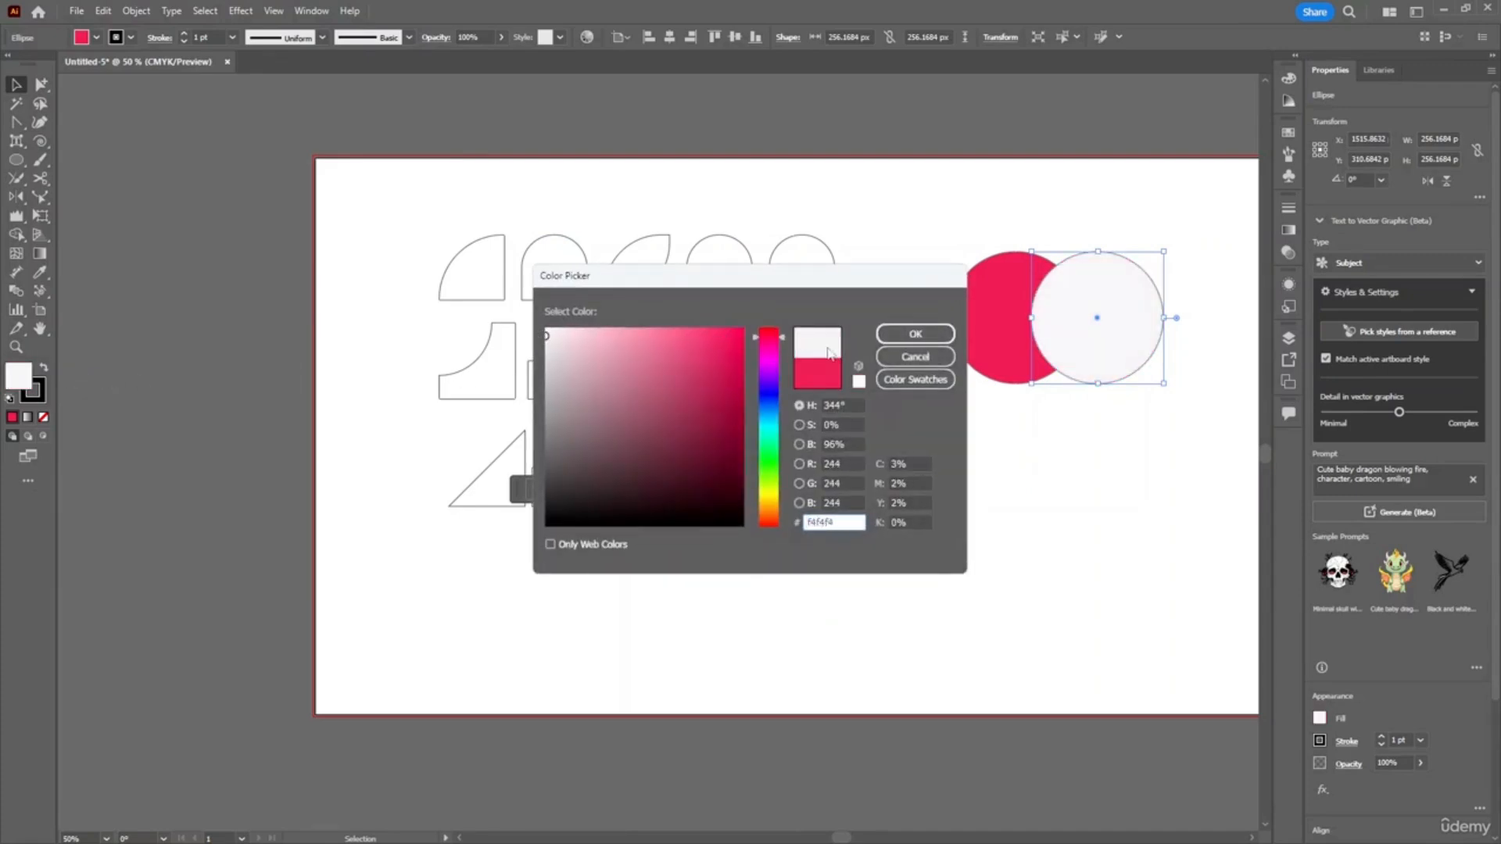
{"action": "left_click", "coordinate": [910, 334]}
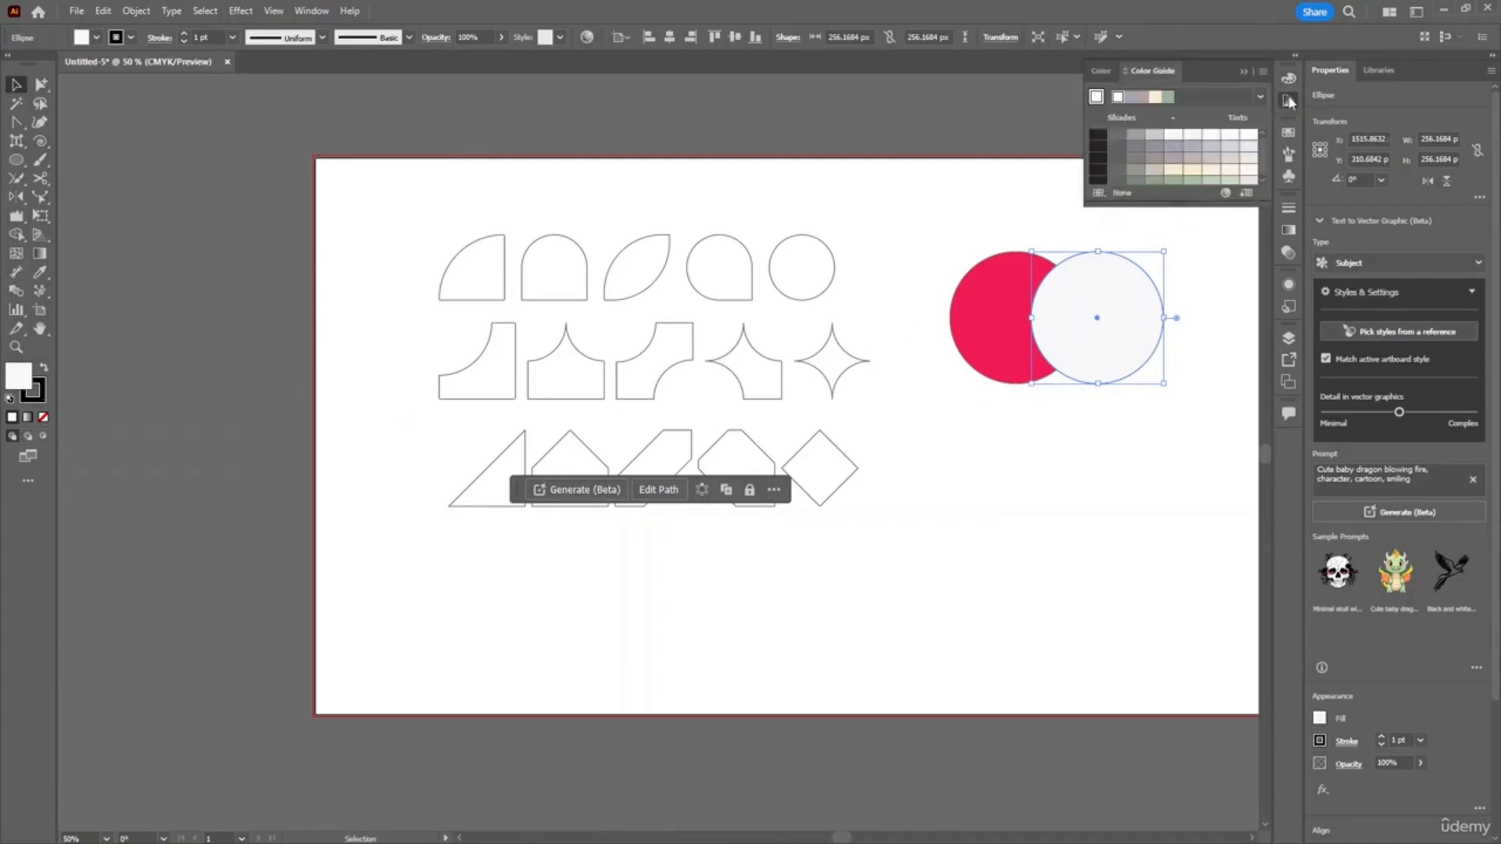
- Set the stroke weight of the selected near-white circle to 7 pt
{"action": "left_click", "coordinate": [1291, 134]}
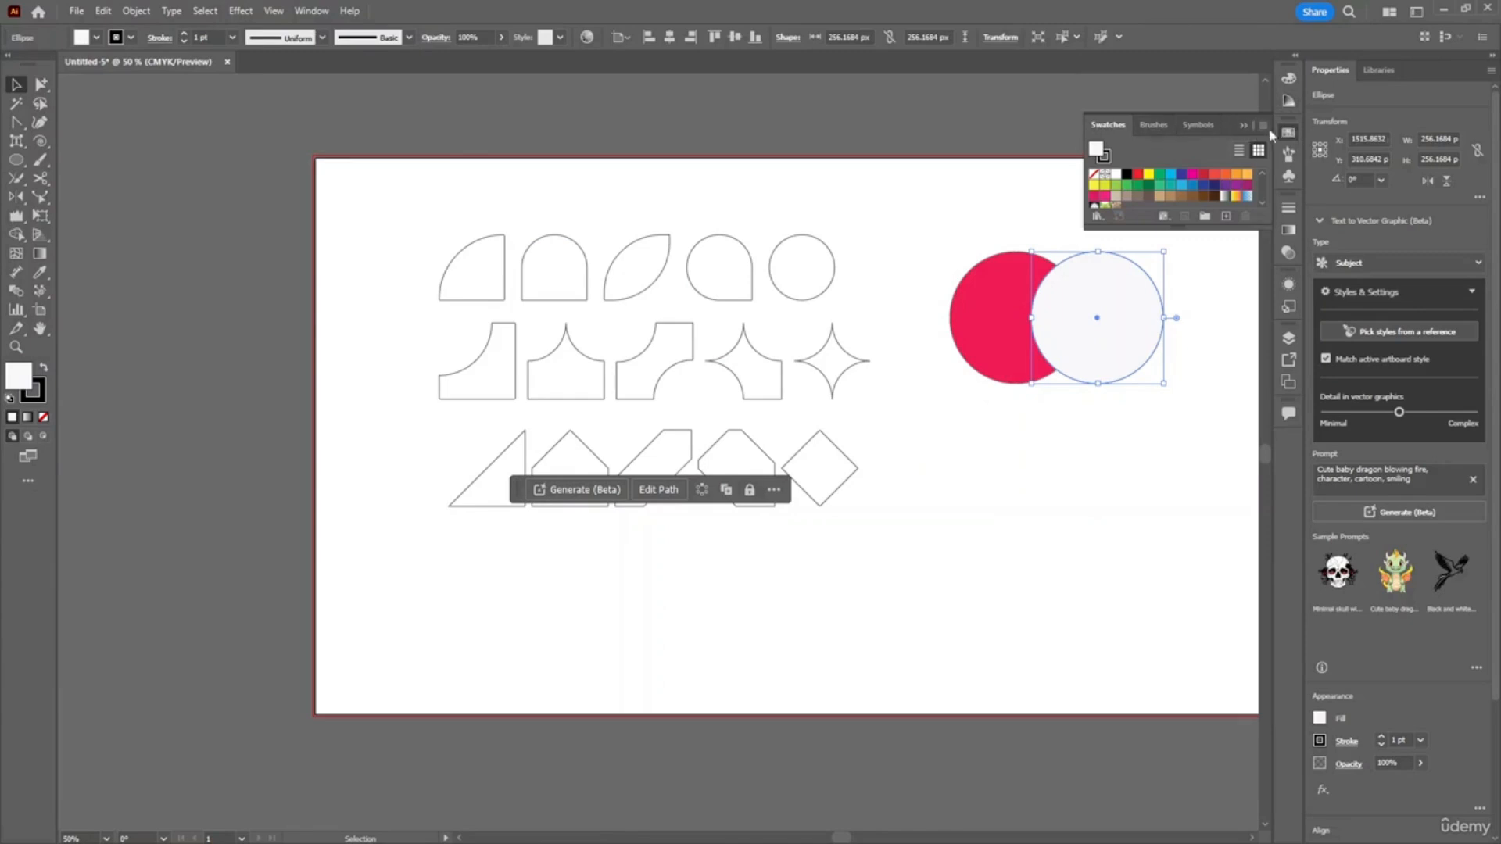
{"action": "left_click", "coordinate": [1288, 135]}
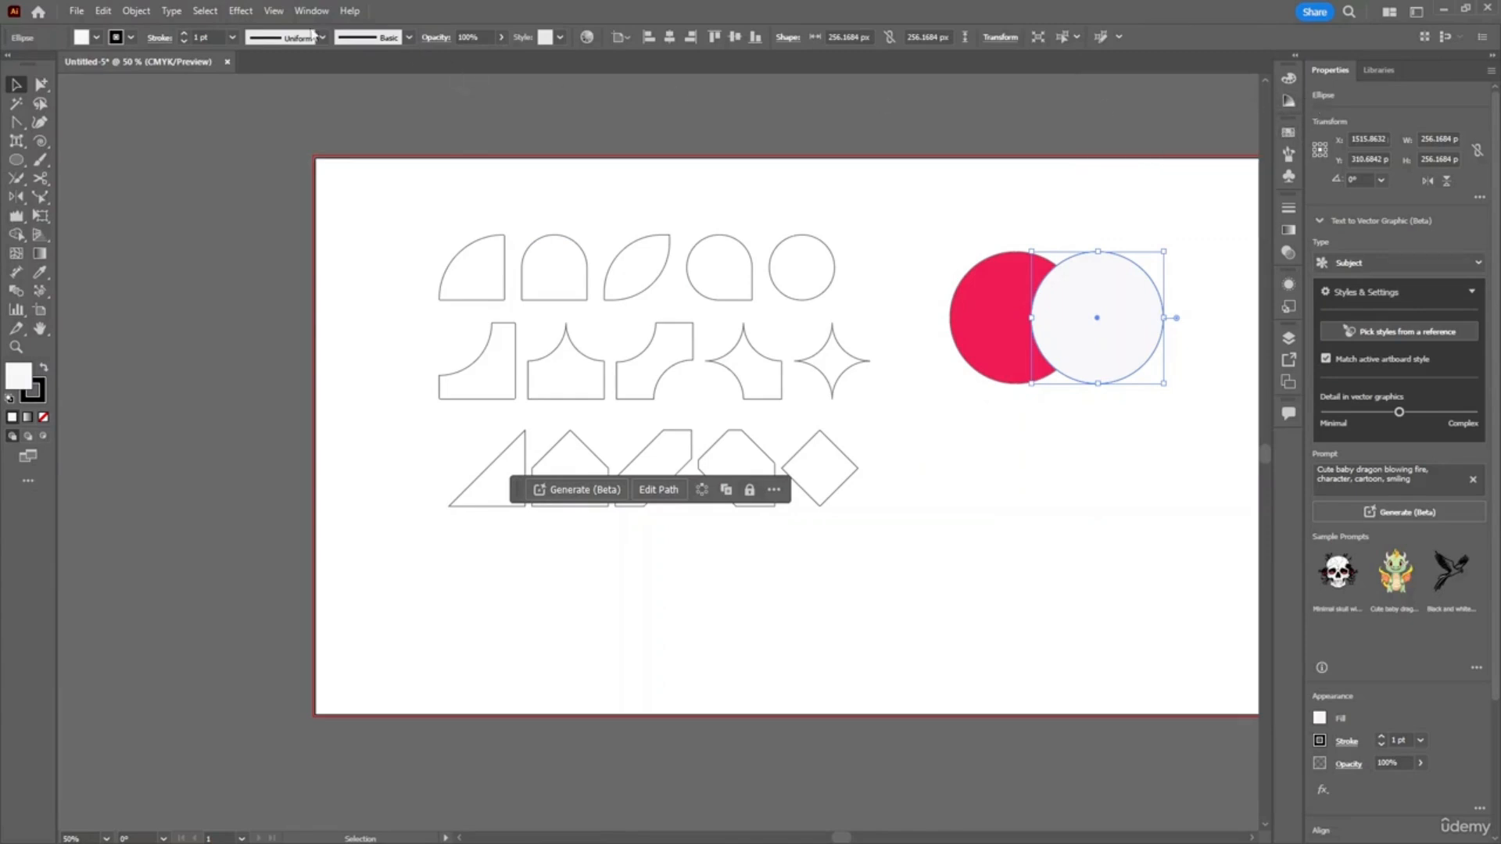
{"action": "left_click", "coordinate": [185, 34]}
{"action": "left_click", "coordinate": [184, 34]}
{"action": "left_click", "coordinate": [184, 34]}
{"action": "left_click", "coordinate": [184, 34]}
{"action": "left_click", "coordinate": [184, 34]}
{"action": "left_click", "coordinate": [185, 34]}
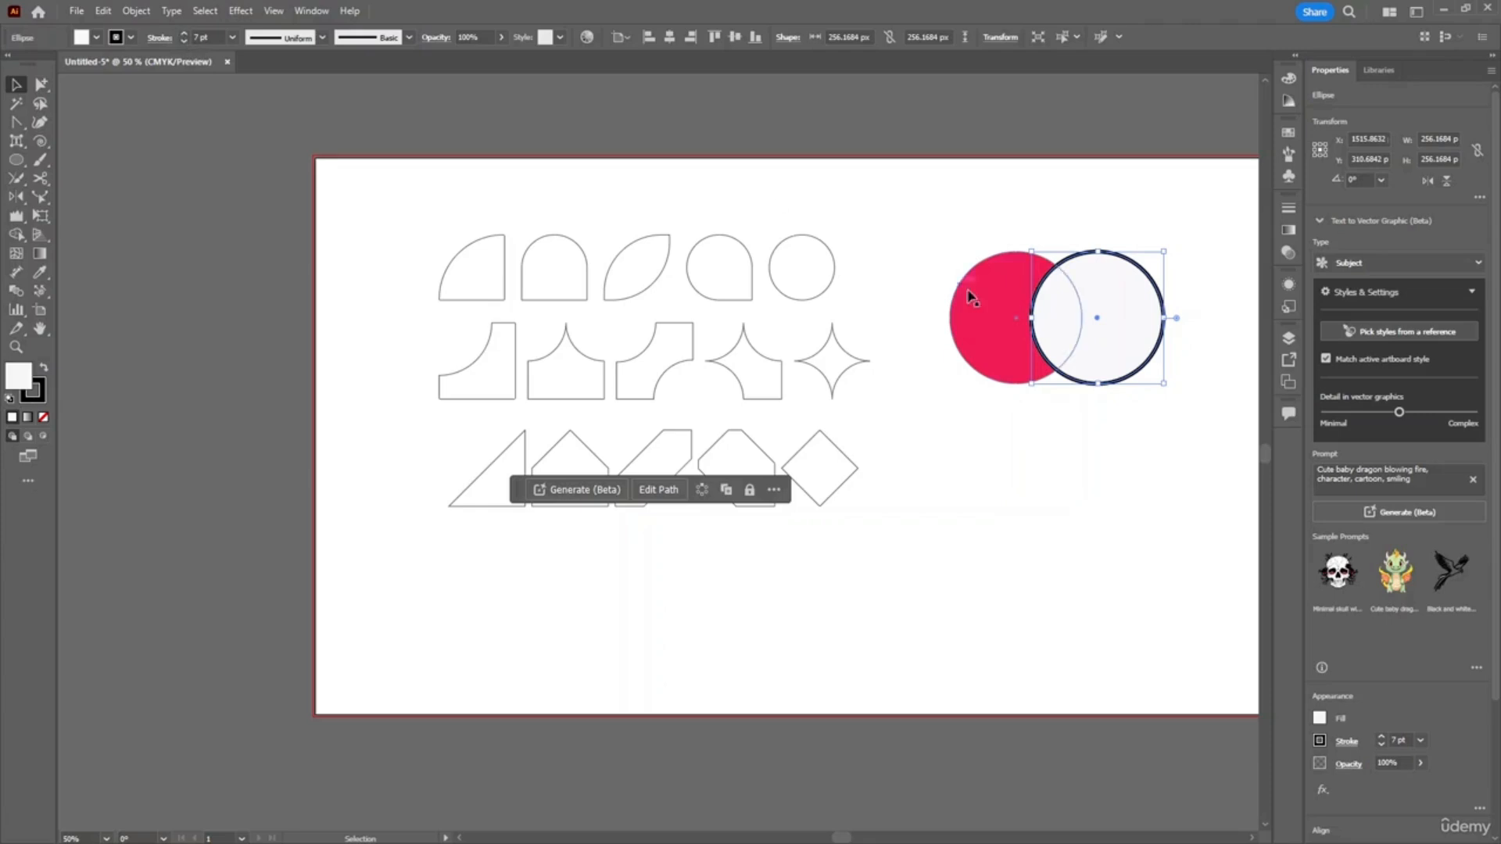
- Fill the red circle with near-white f7f7f7 and set its stroke weight to 7 pt
{"action": "left_click", "coordinate": [991, 309]}
{"action": "double_click", "coordinate": [22, 383]}
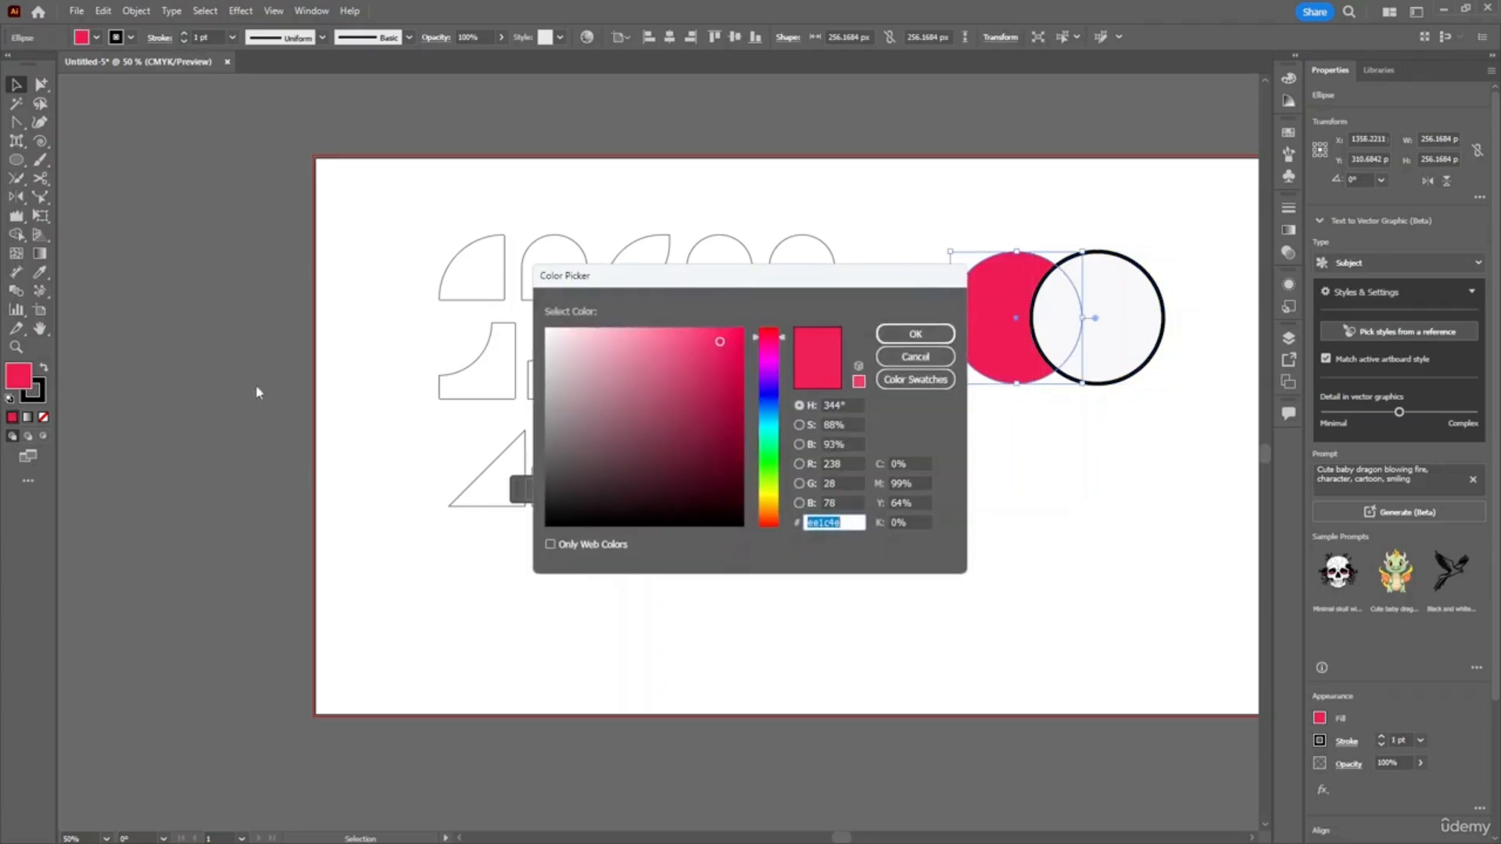
{"action": "left_click", "coordinate": [544, 333]}
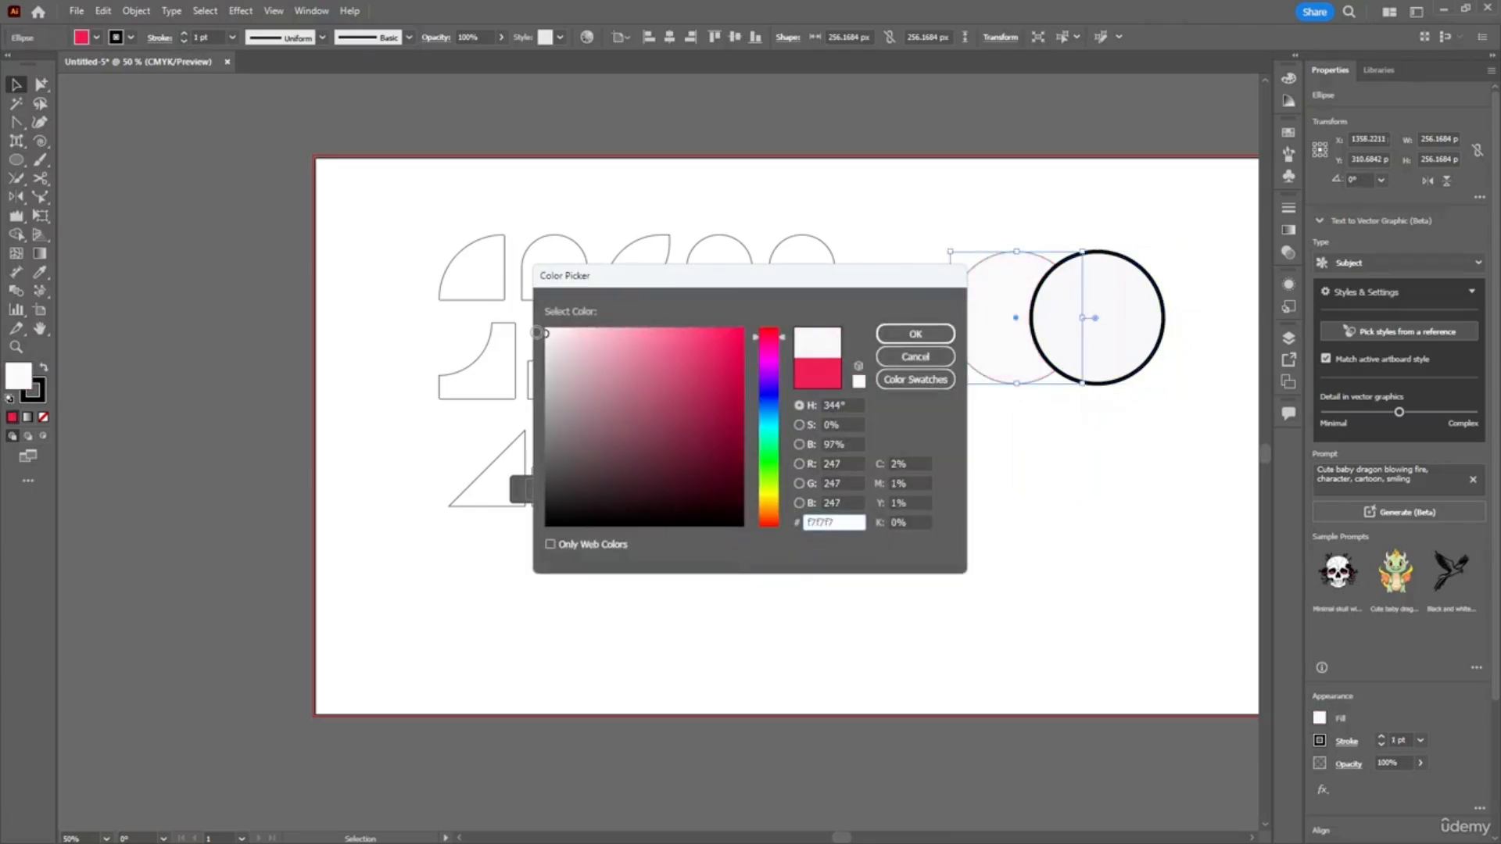
{"action": "left_click", "coordinate": [916, 334]}
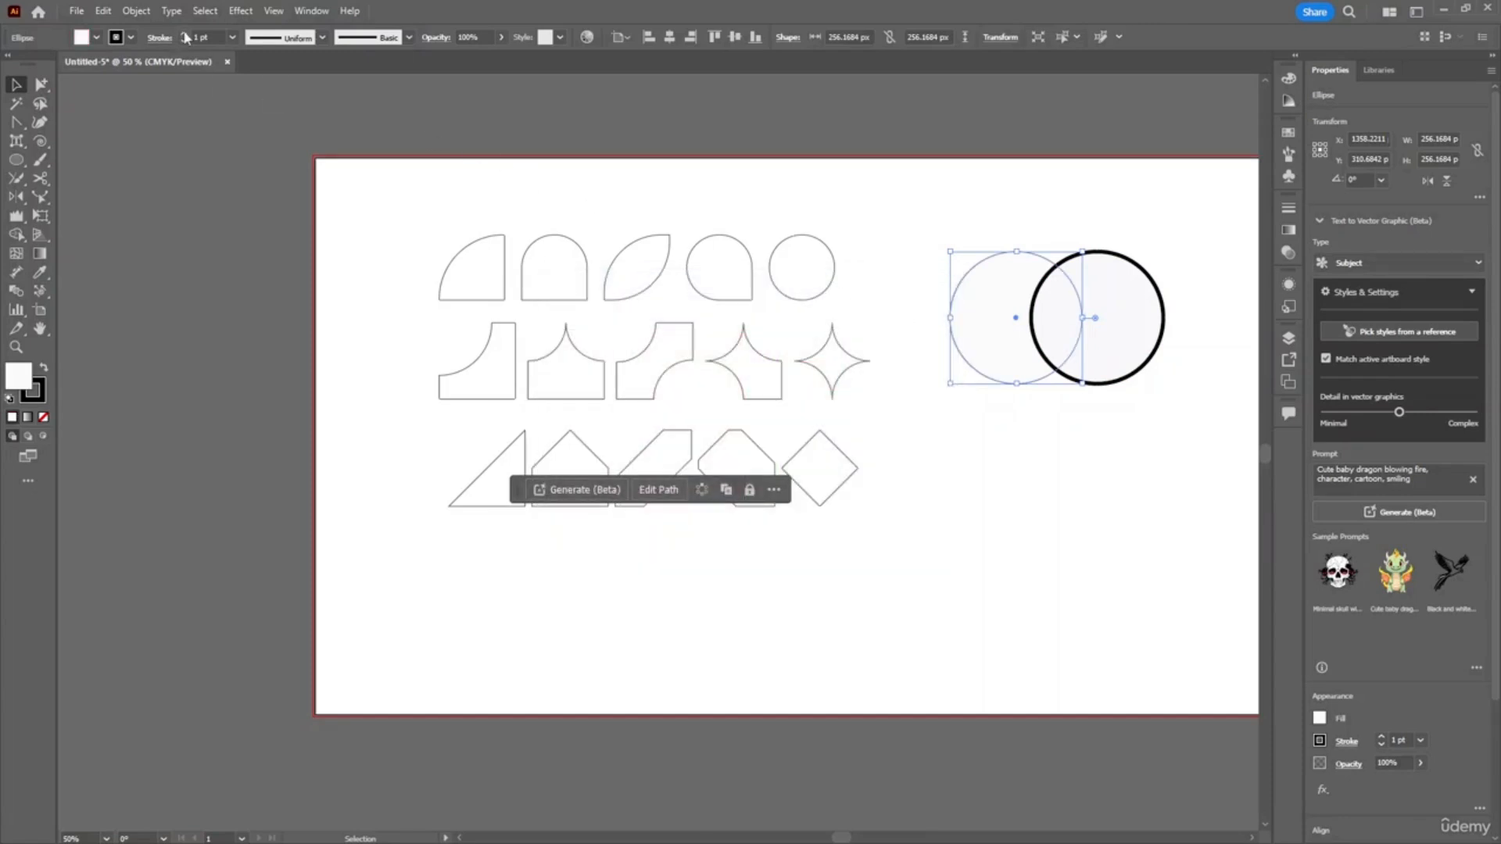
{"action": "left_click", "coordinate": [185, 37]}
{"action": "left_click", "coordinate": [185, 37]}
{"action": "left_click", "coordinate": [185, 37]}
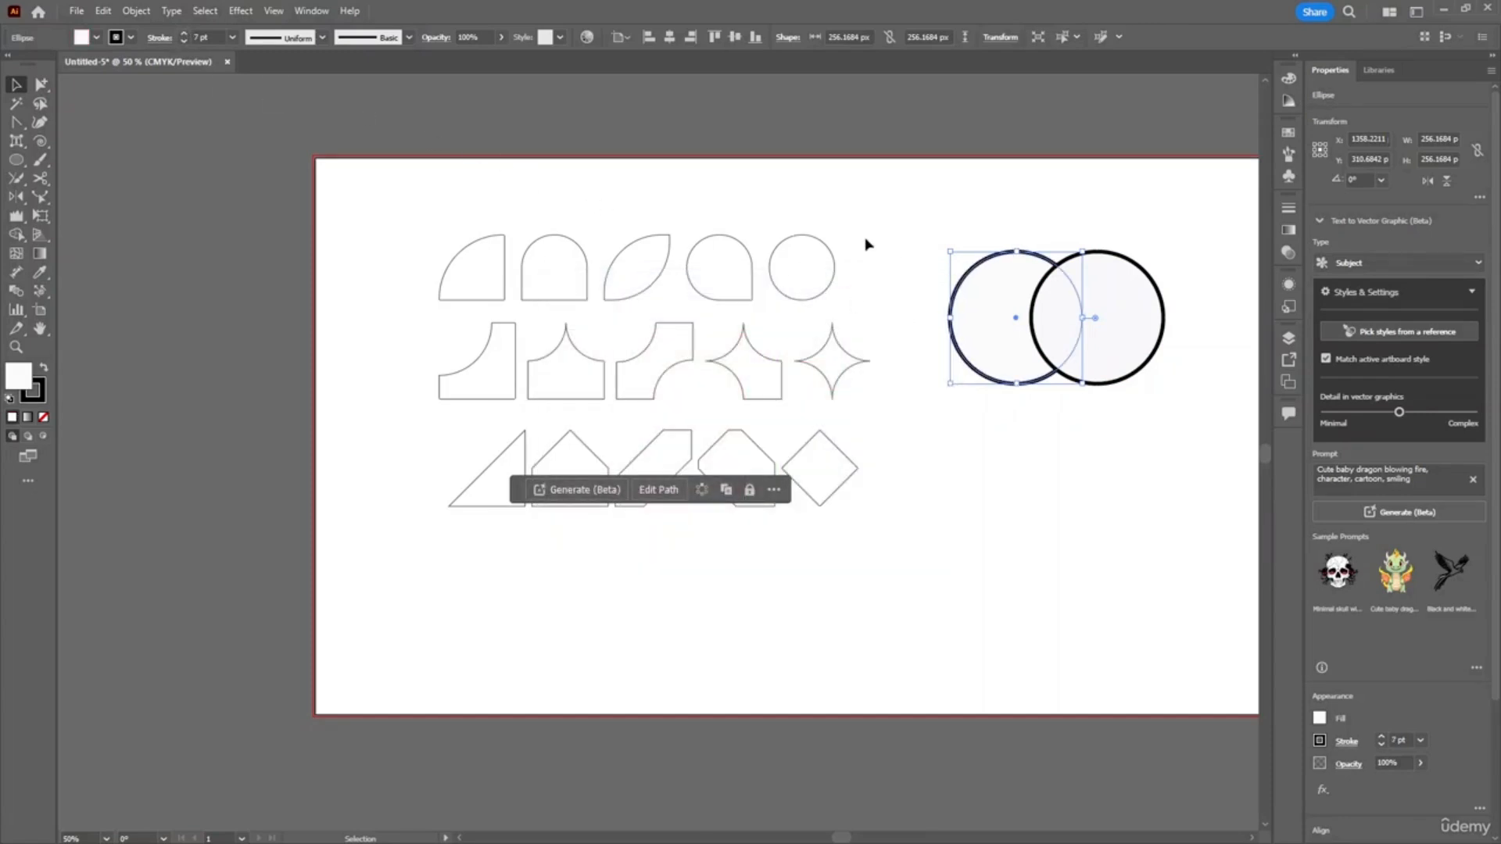
{"action": "left_click", "coordinate": [1079, 235]}
- Remove the fill from both overlapping circles, keeping only their thick black outlines
{"action": "left_click", "coordinate": [1095, 312]}
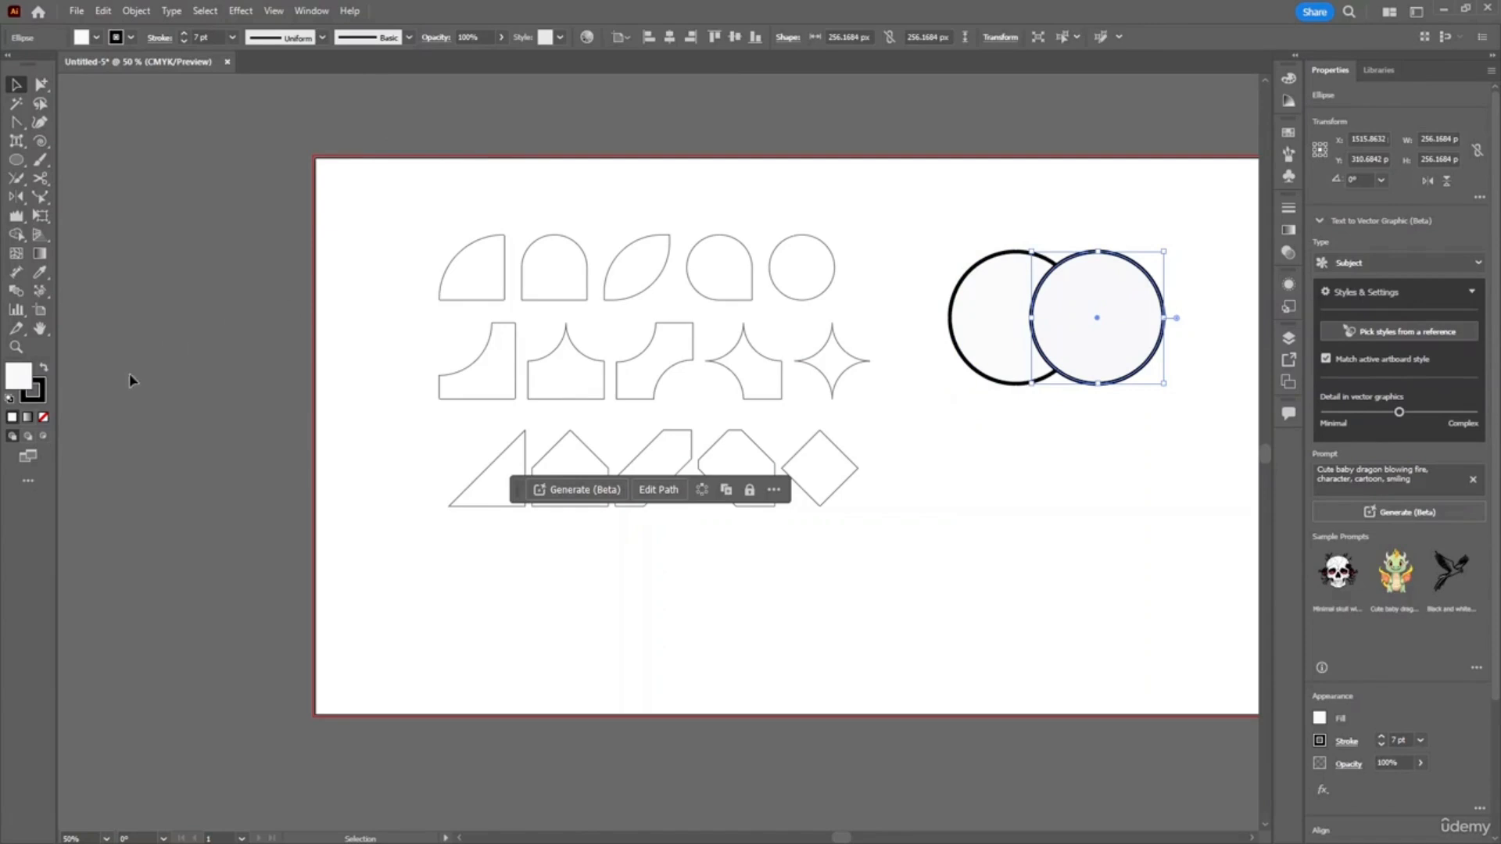
{"action": "double_click", "coordinate": [25, 383]}
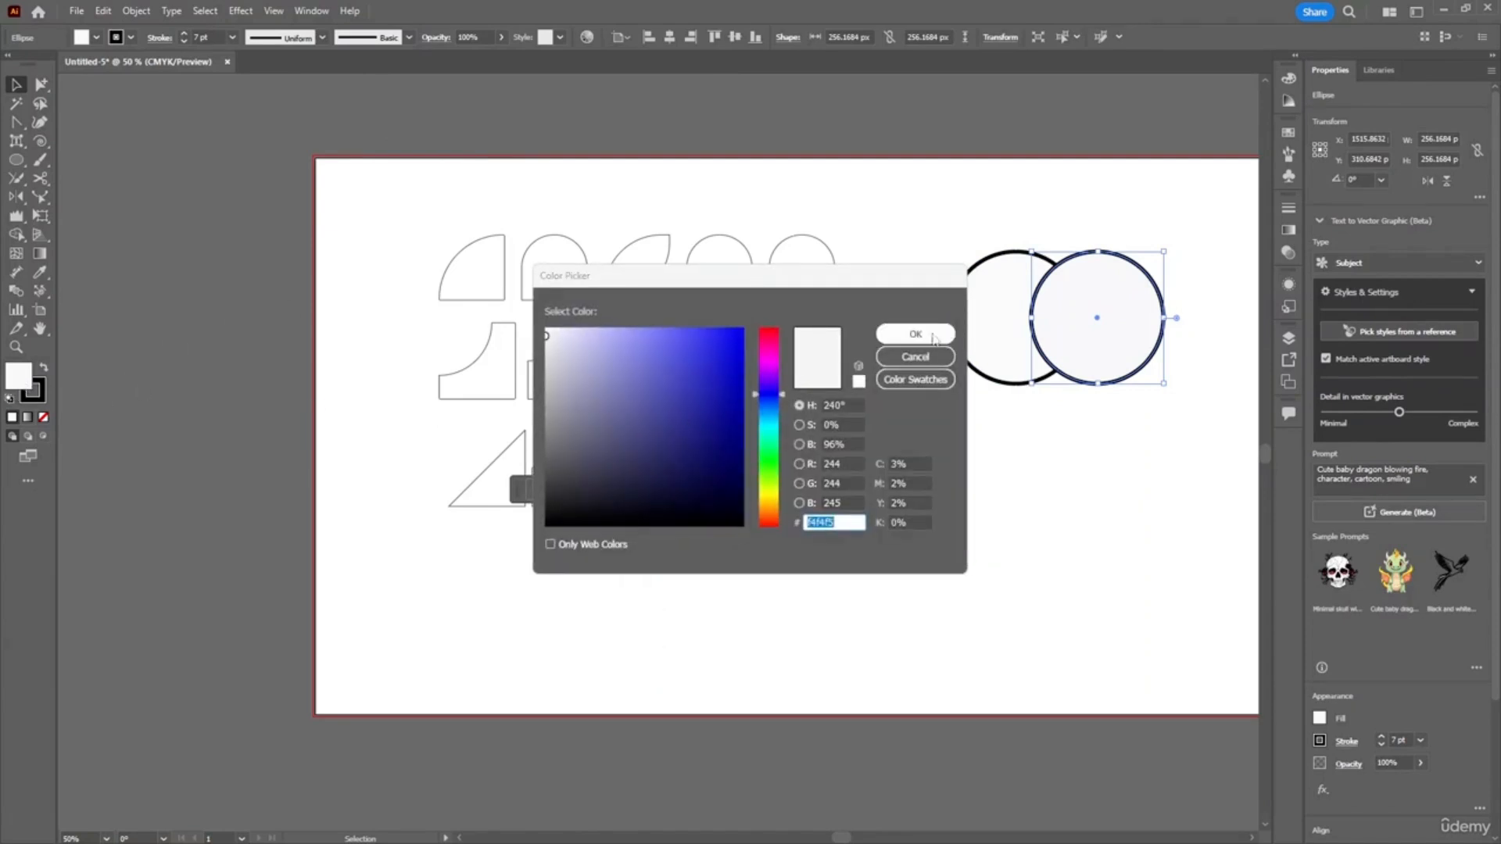
{"action": "key", "text": "Escape"}
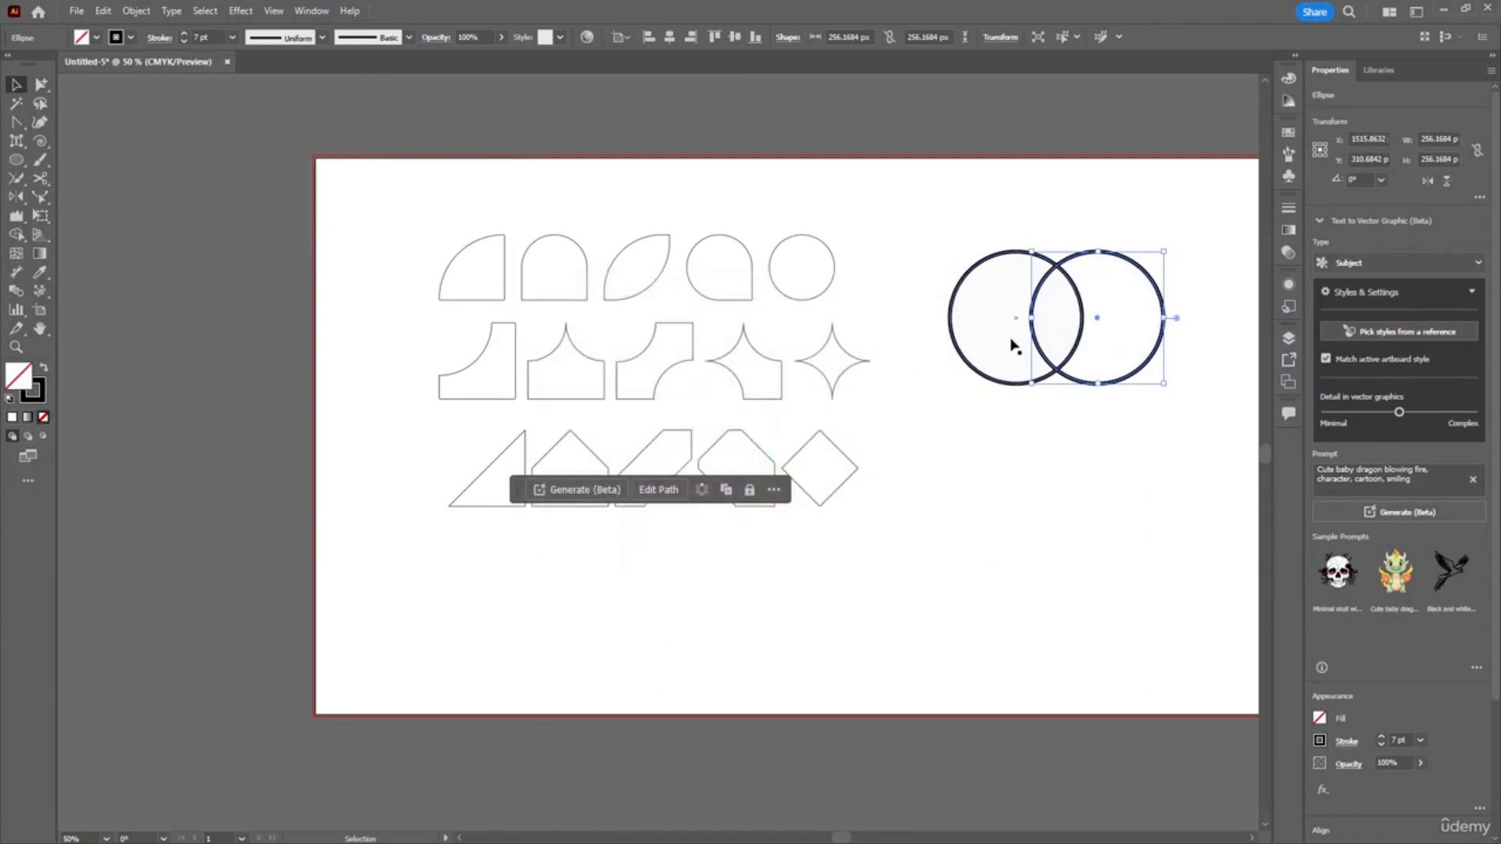
{"action": "left_click", "coordinate": [1015, 344]}
{"action": "left_click", "coordinate": [45, 419]}
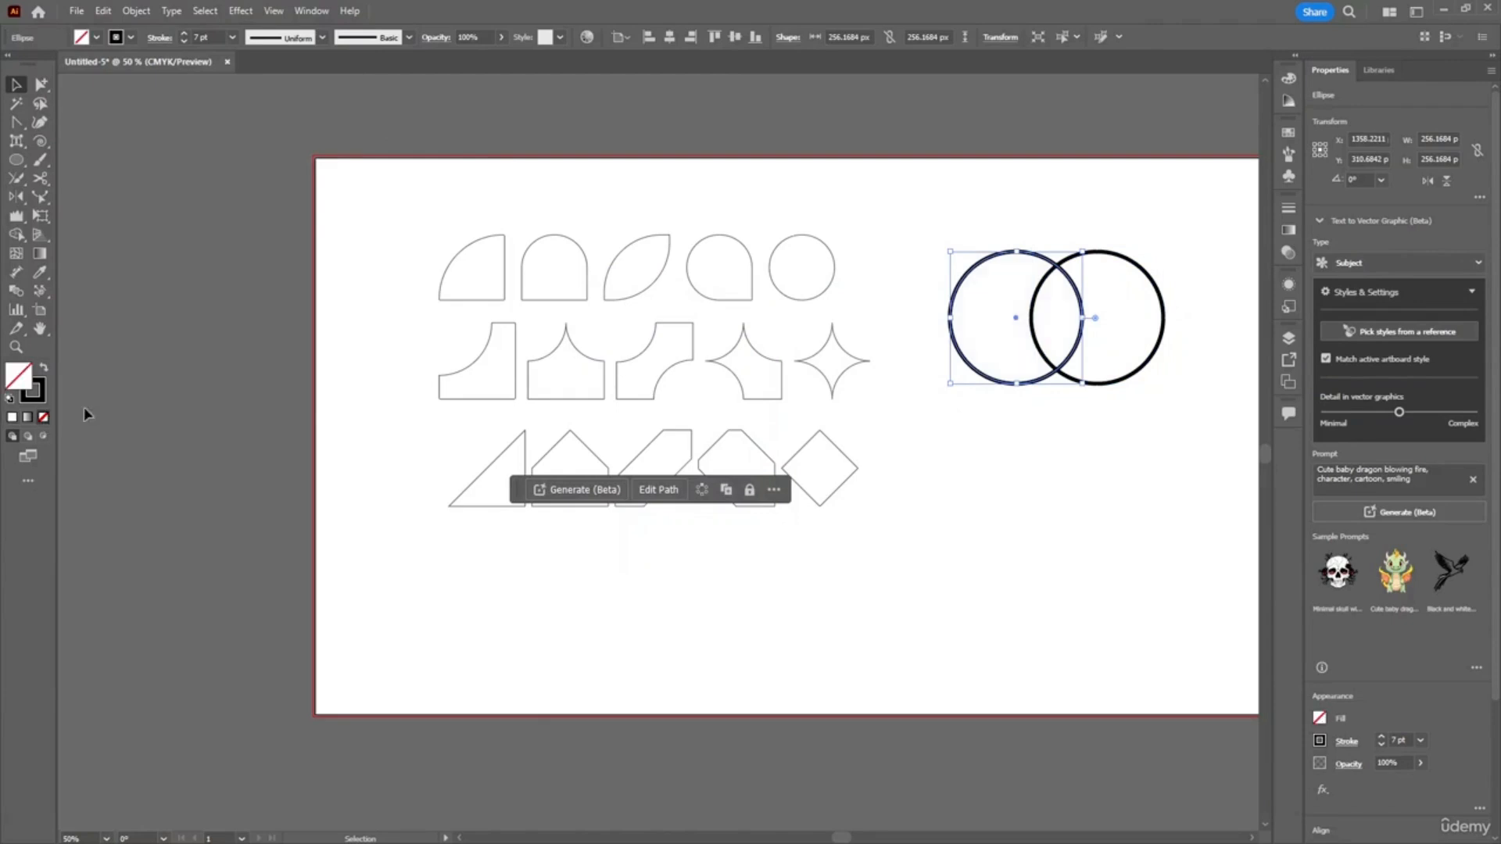
{"action": "left_click", "coordinate": [1054, 463]}
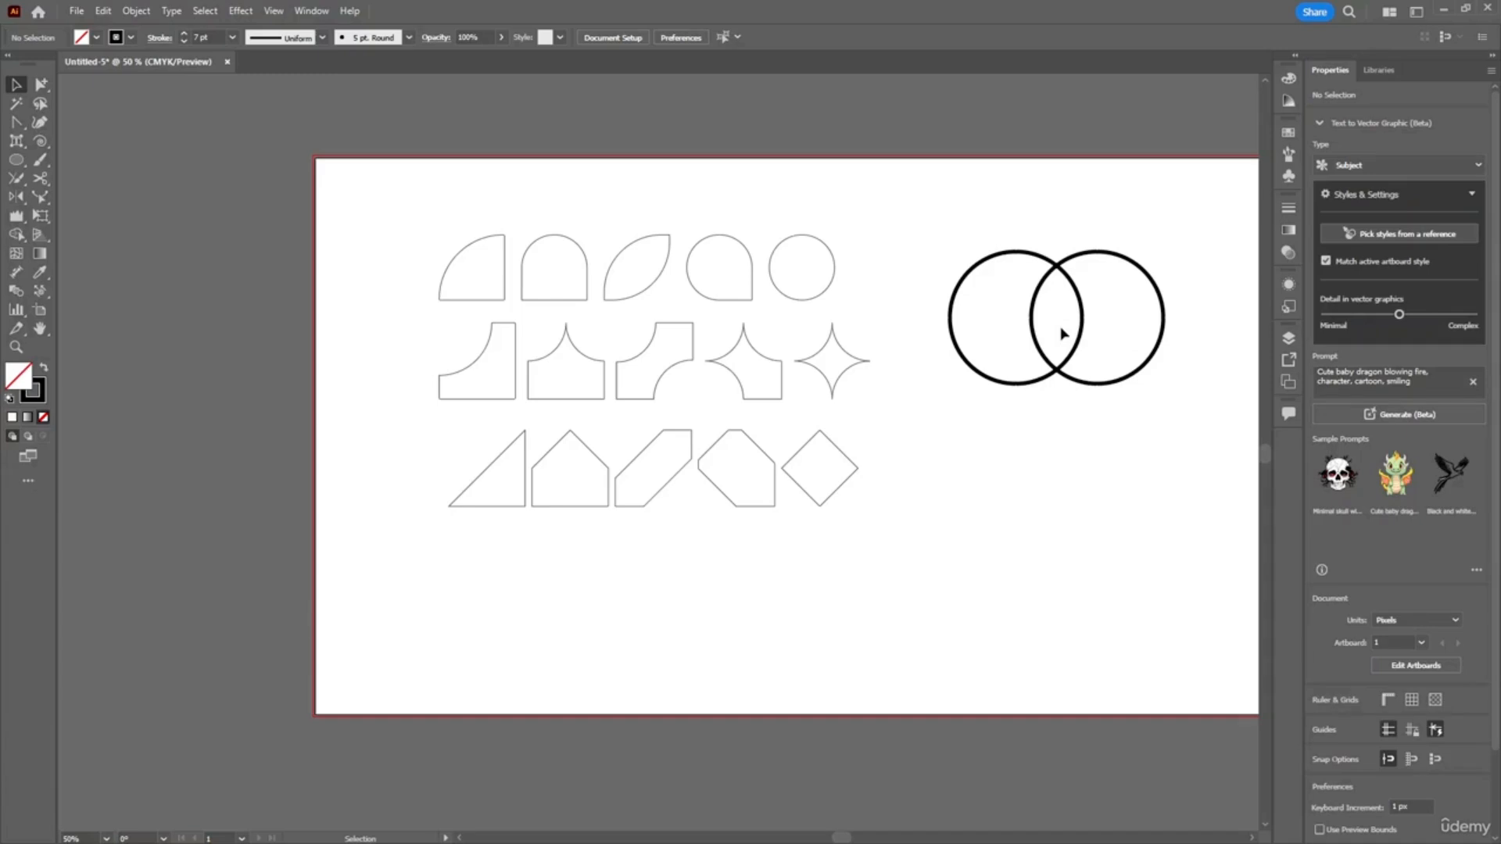
{"action": "left_click", "coordinate": [17, 237]}
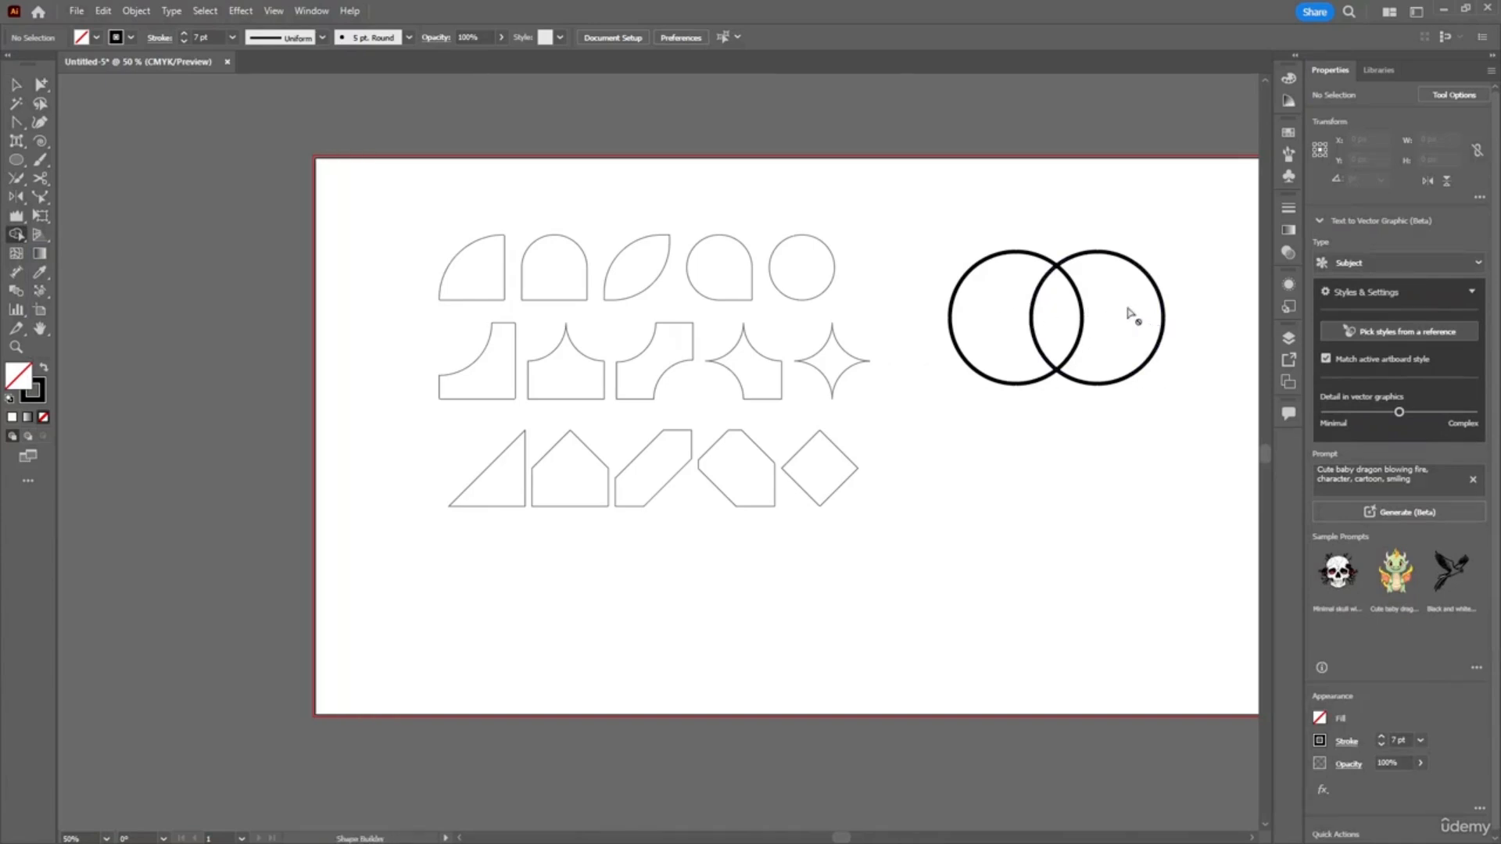
{"action": "scroll", "coordinate": [1132, 315], "scroll_direction": "up", "scroll_amount": 4}
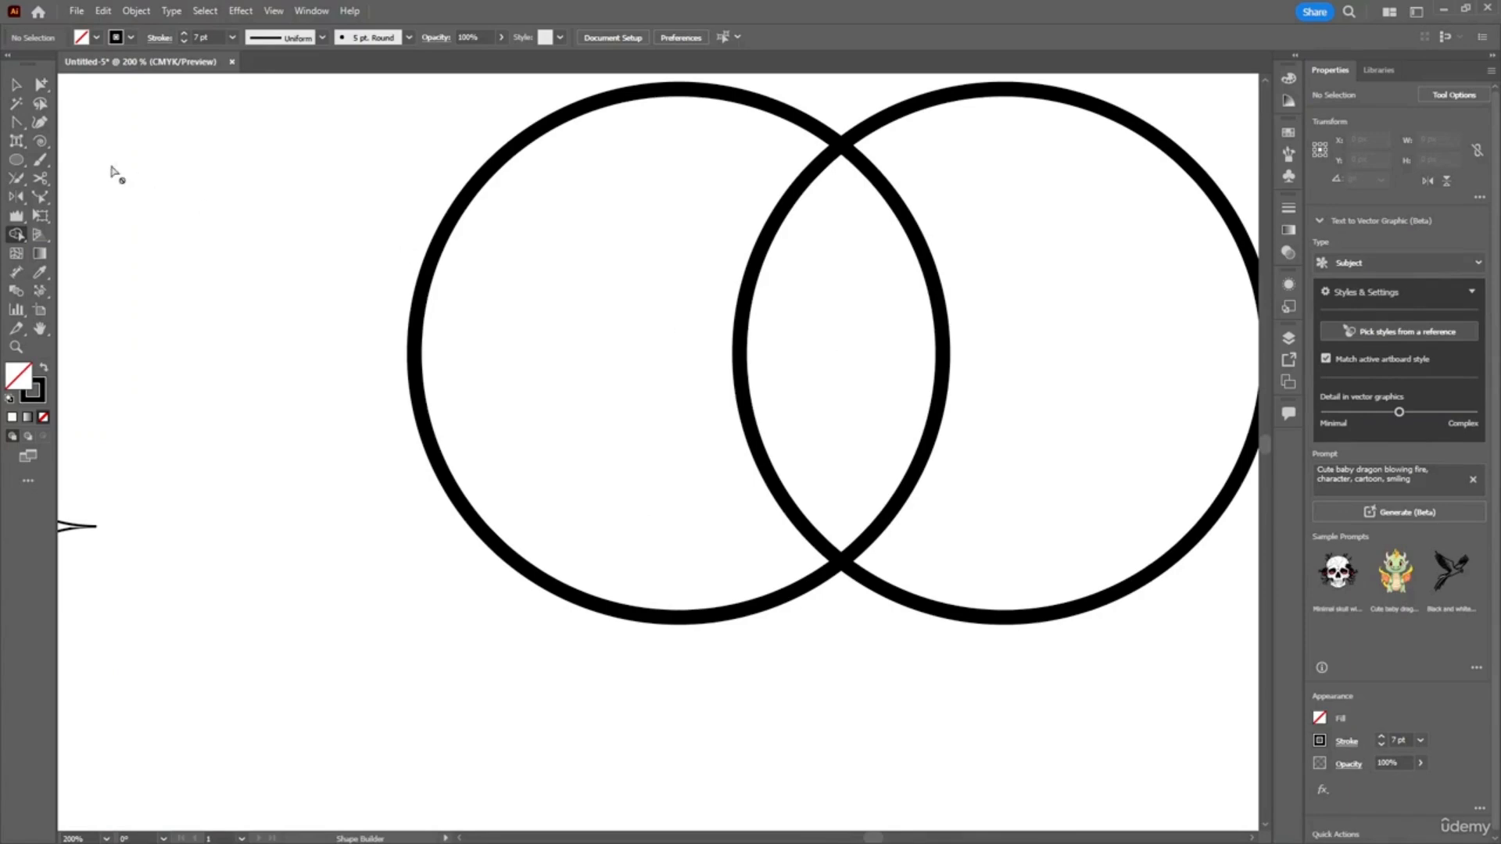
{"action": "left_click", "coordinate": [16, 84]}
{"action": "scroll", "coordinate": [974, 220], "scroll_direction": "down", "scroll_amount": 6}
{"action": "scroll", "coordinate": [953, 228], "scroll_direction": "up", "scroll_amount": 2}
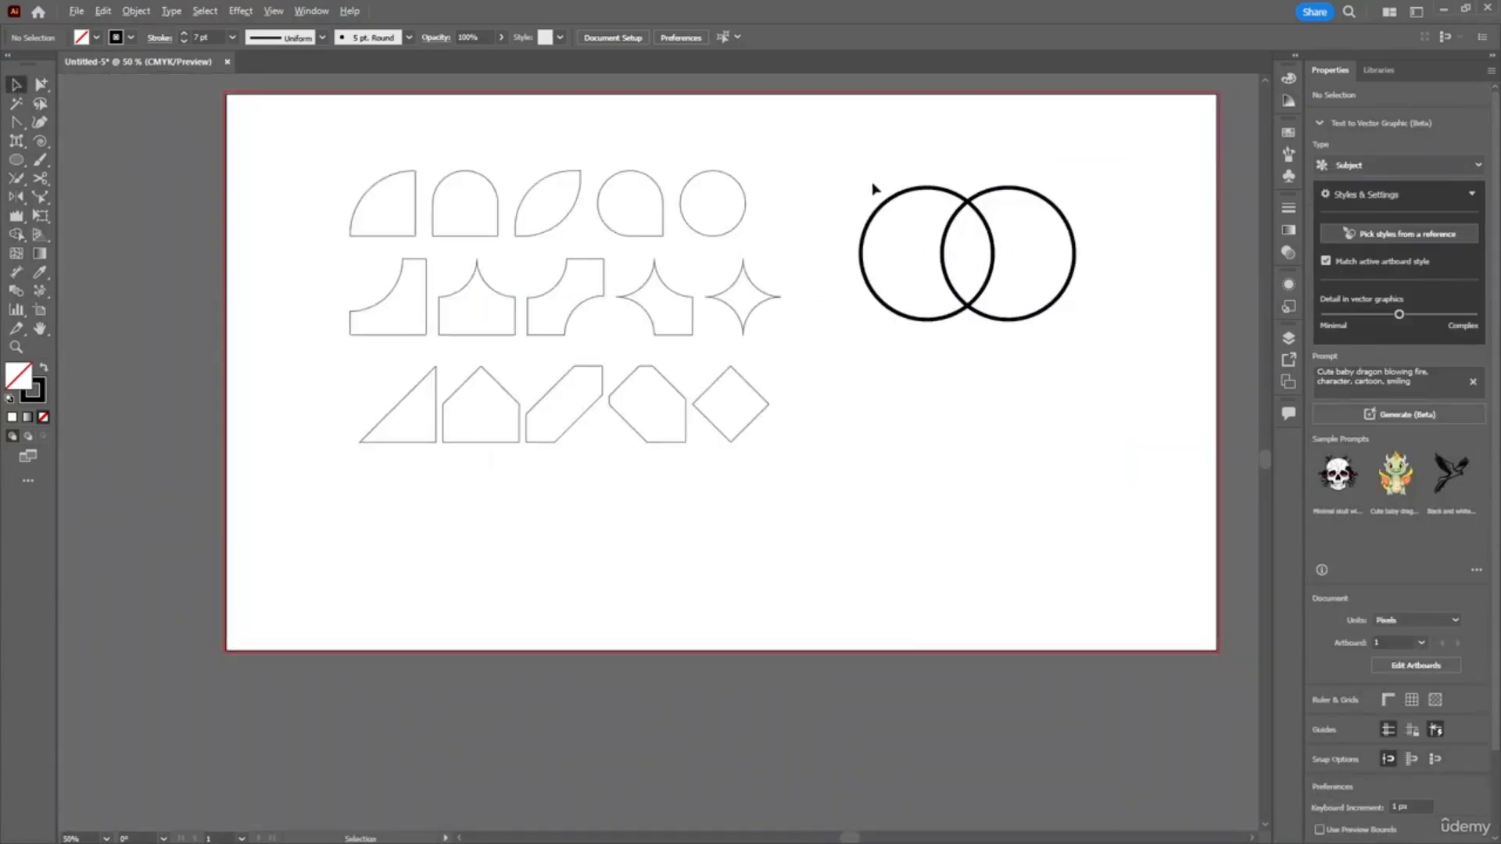
- Select both circles and remove their lens-shaped overlap with the Shape Builder tool
{"action": "left_click_drag", "start_coordinate": [874, 188], "coordinate": [1082, 340]}
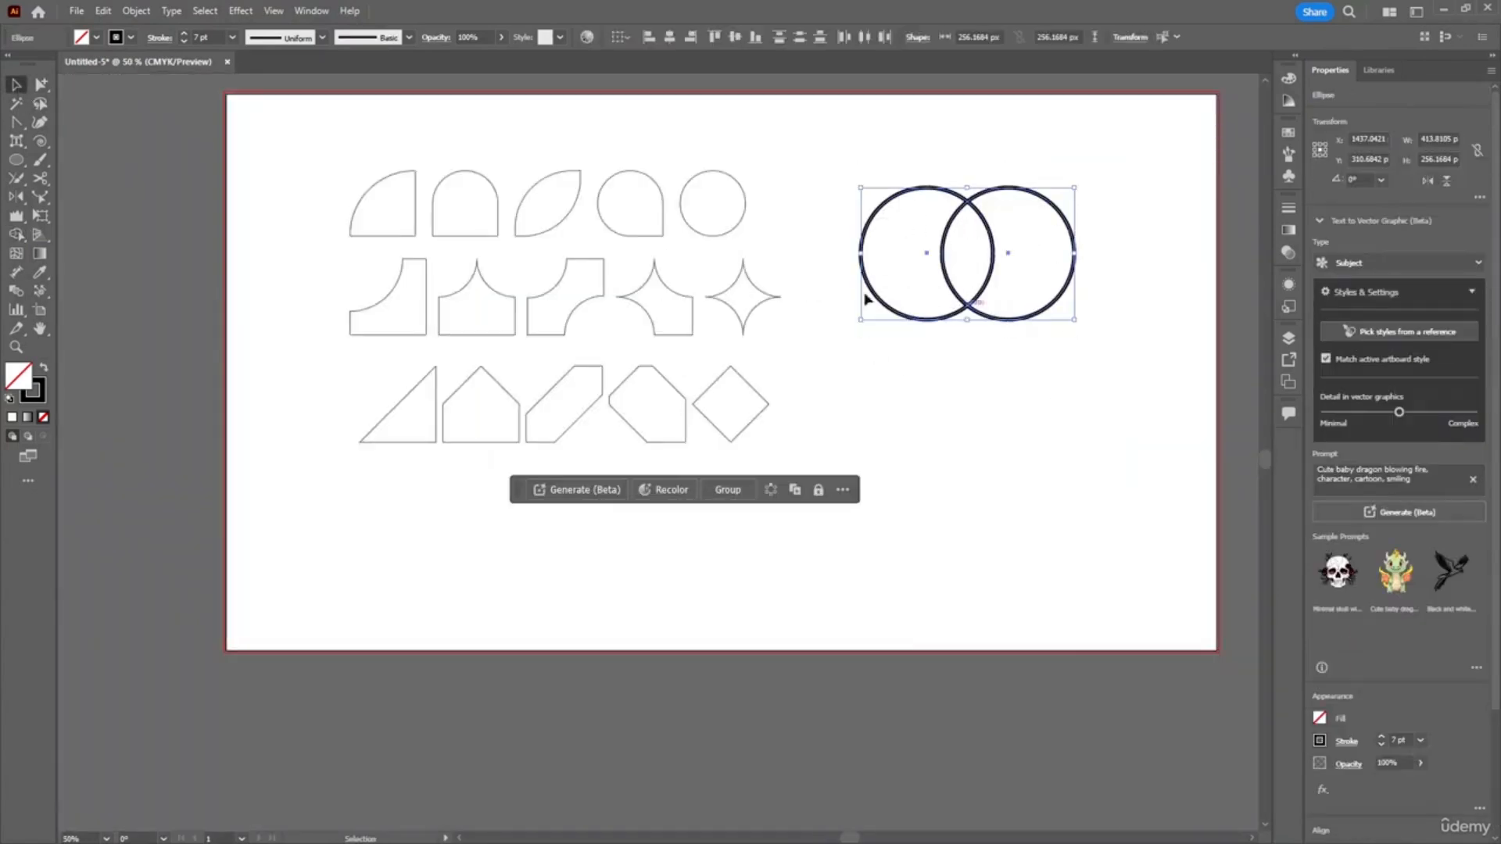
{"action": "left_click", "coordinate": [17, 234]}
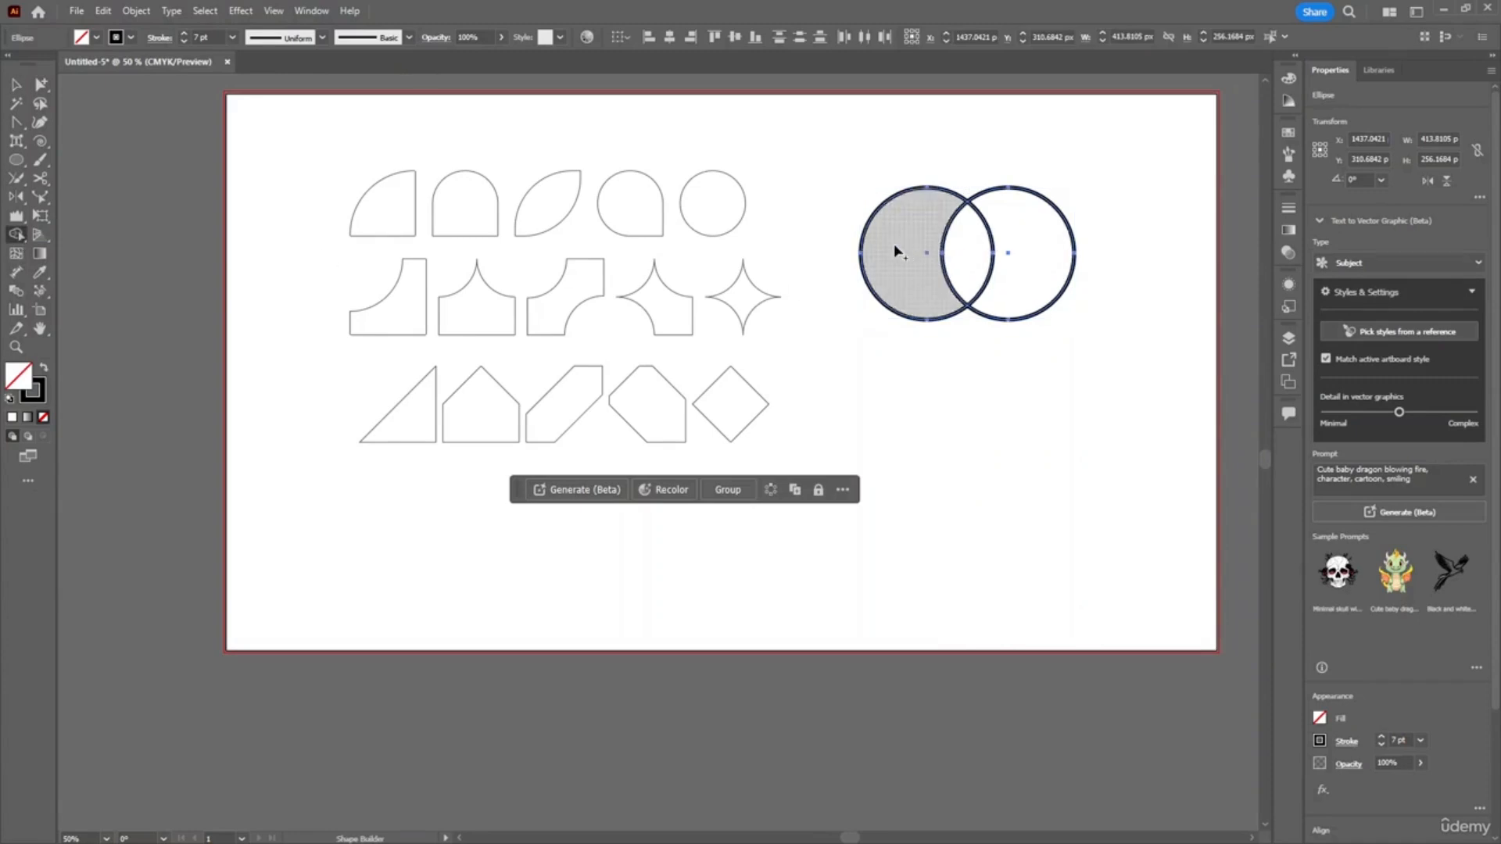
{"action": "left_click", "coordinate": [976, 274]}
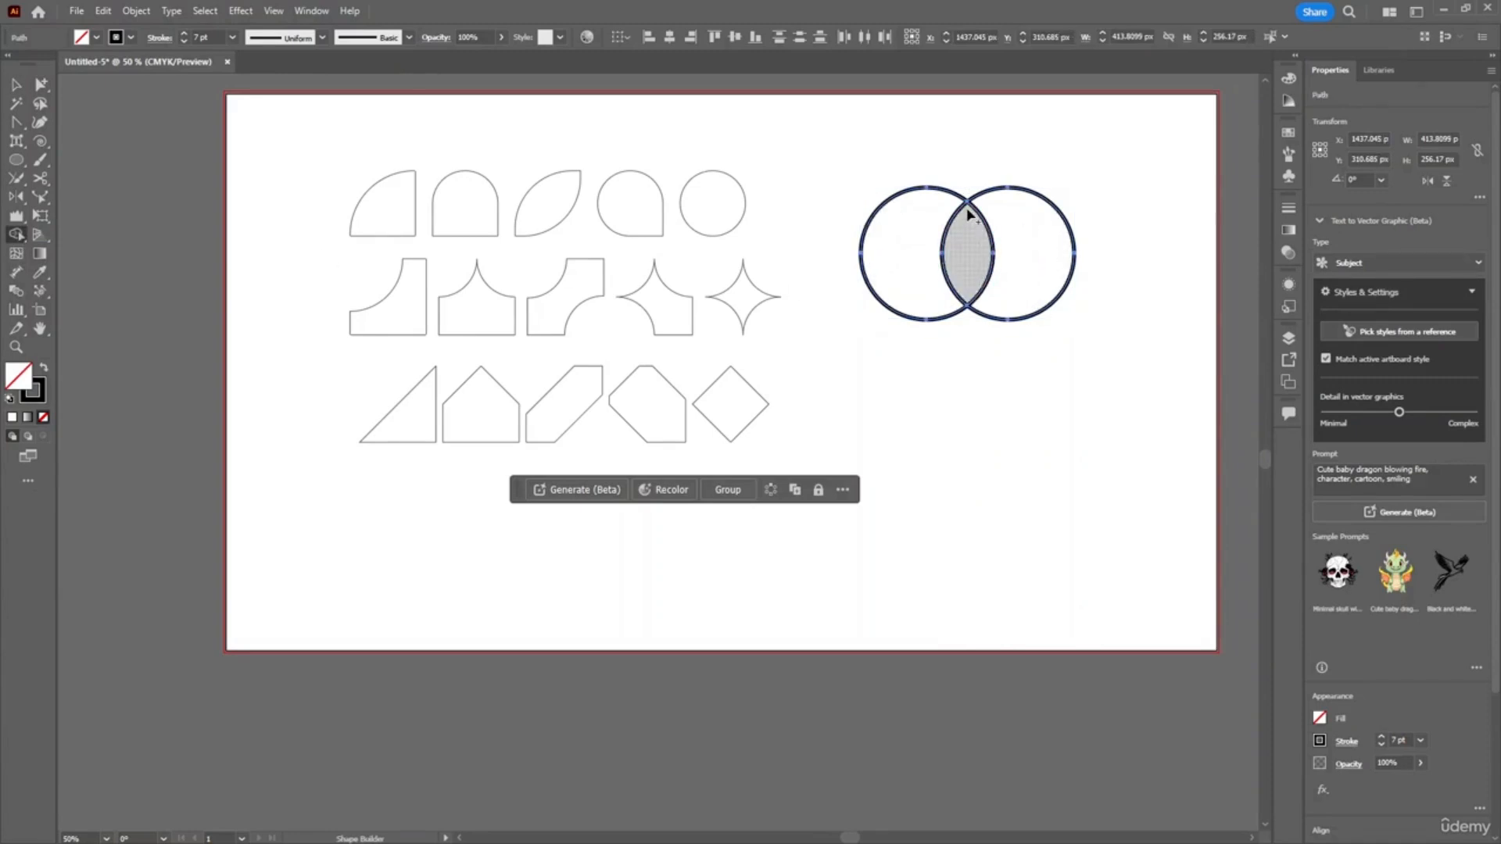
{"action": "key", "text": "v"}
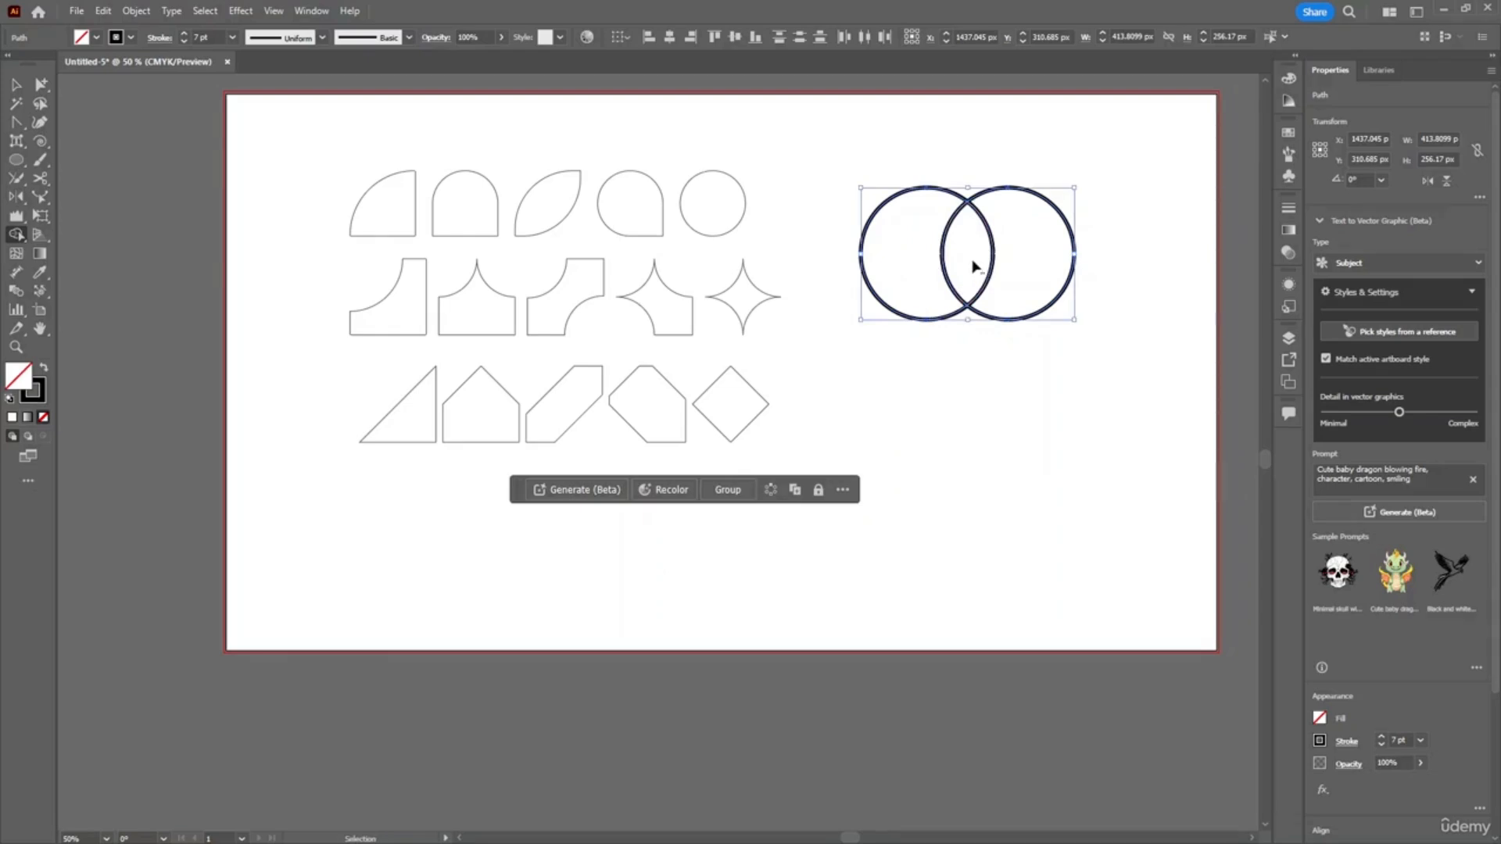
{"action": "key", "text": "shift+m"}
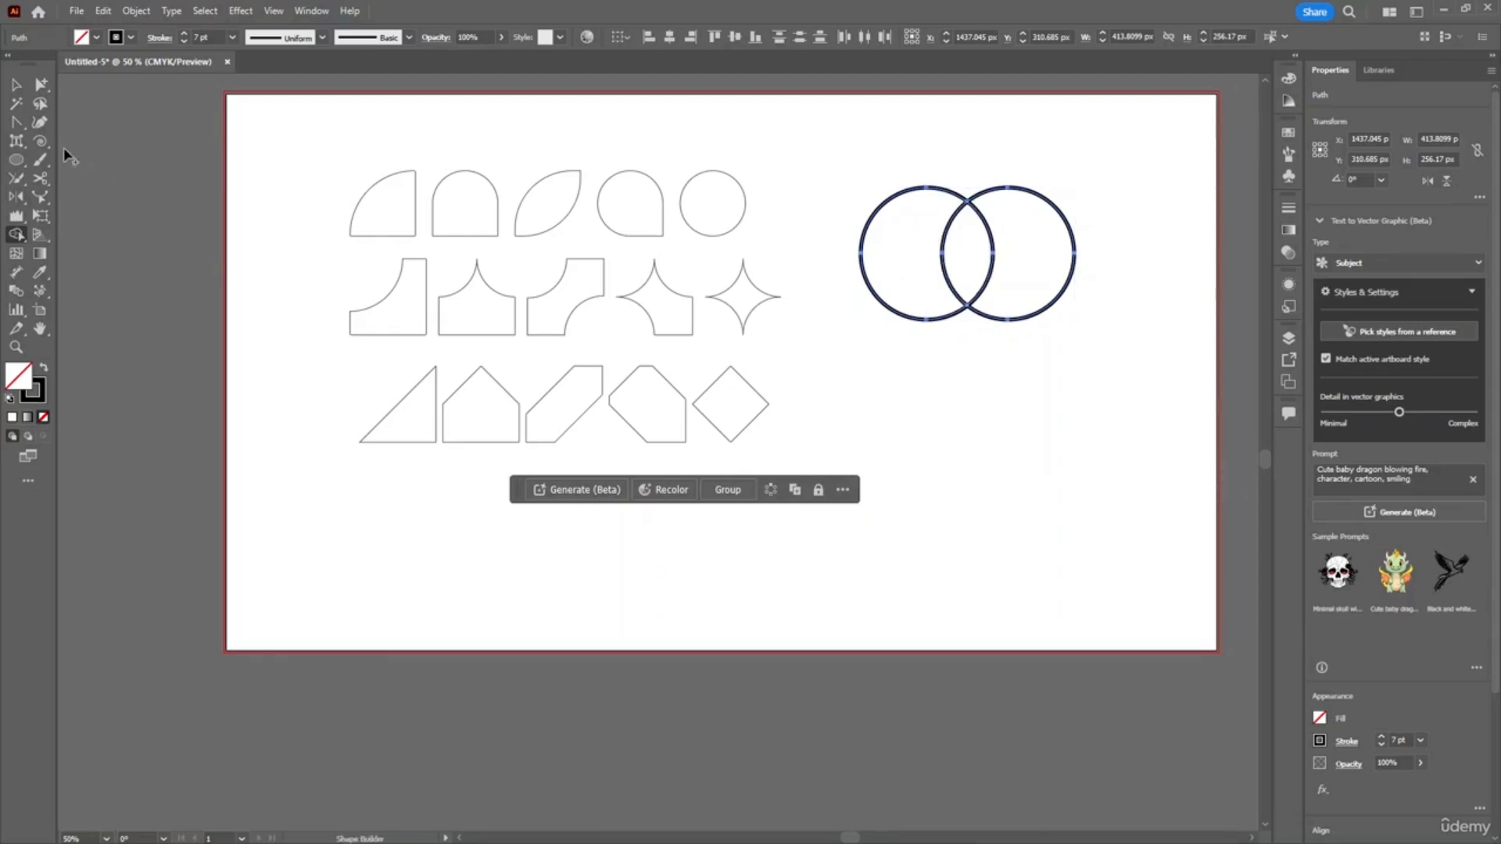
{"action": "key", "text": "v"}
{"action": "left_click", "coordinate": [984, 252]}
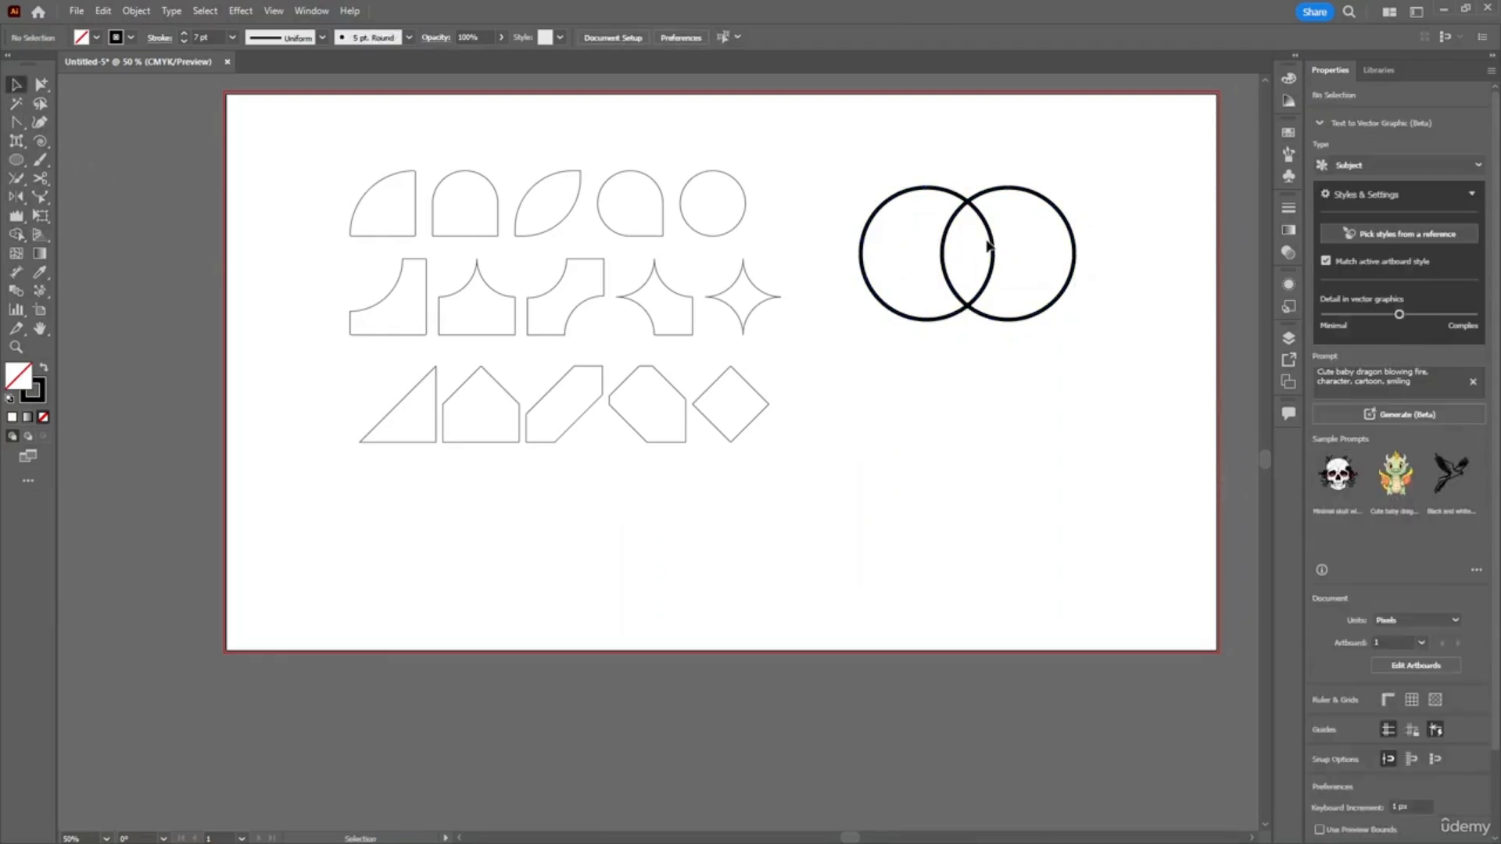
- Pull the two crescents apart and bring them back together so that their tips meet
{"action": "left_click_drag", "start_coordinate": [996, 239], "coordinate": [1048, 307]}
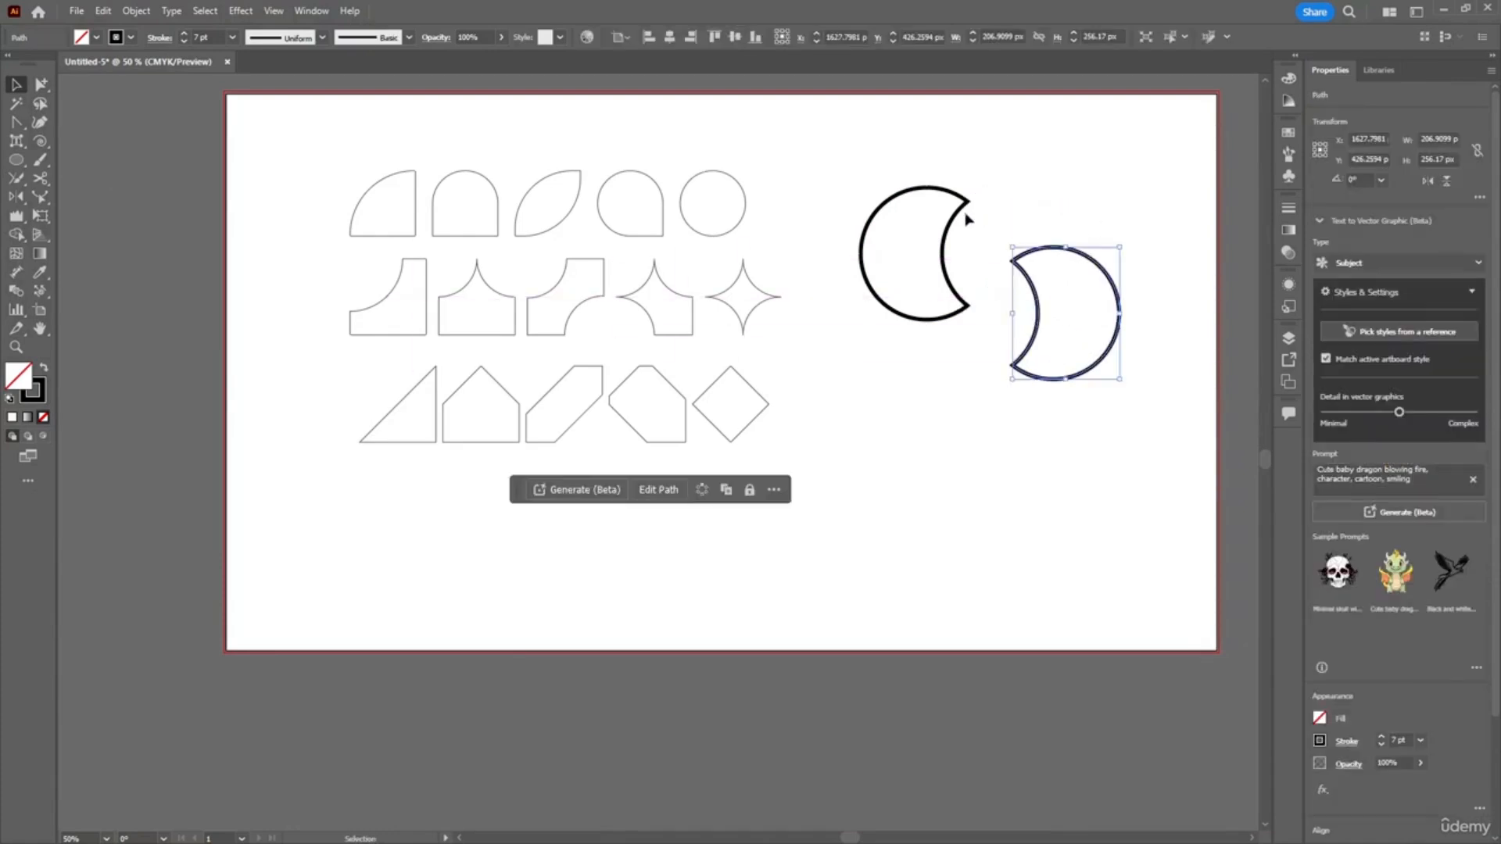
{"action": "left_click_drag", "start_coordinate": [965, 221], "coordinate": [931, 291]}
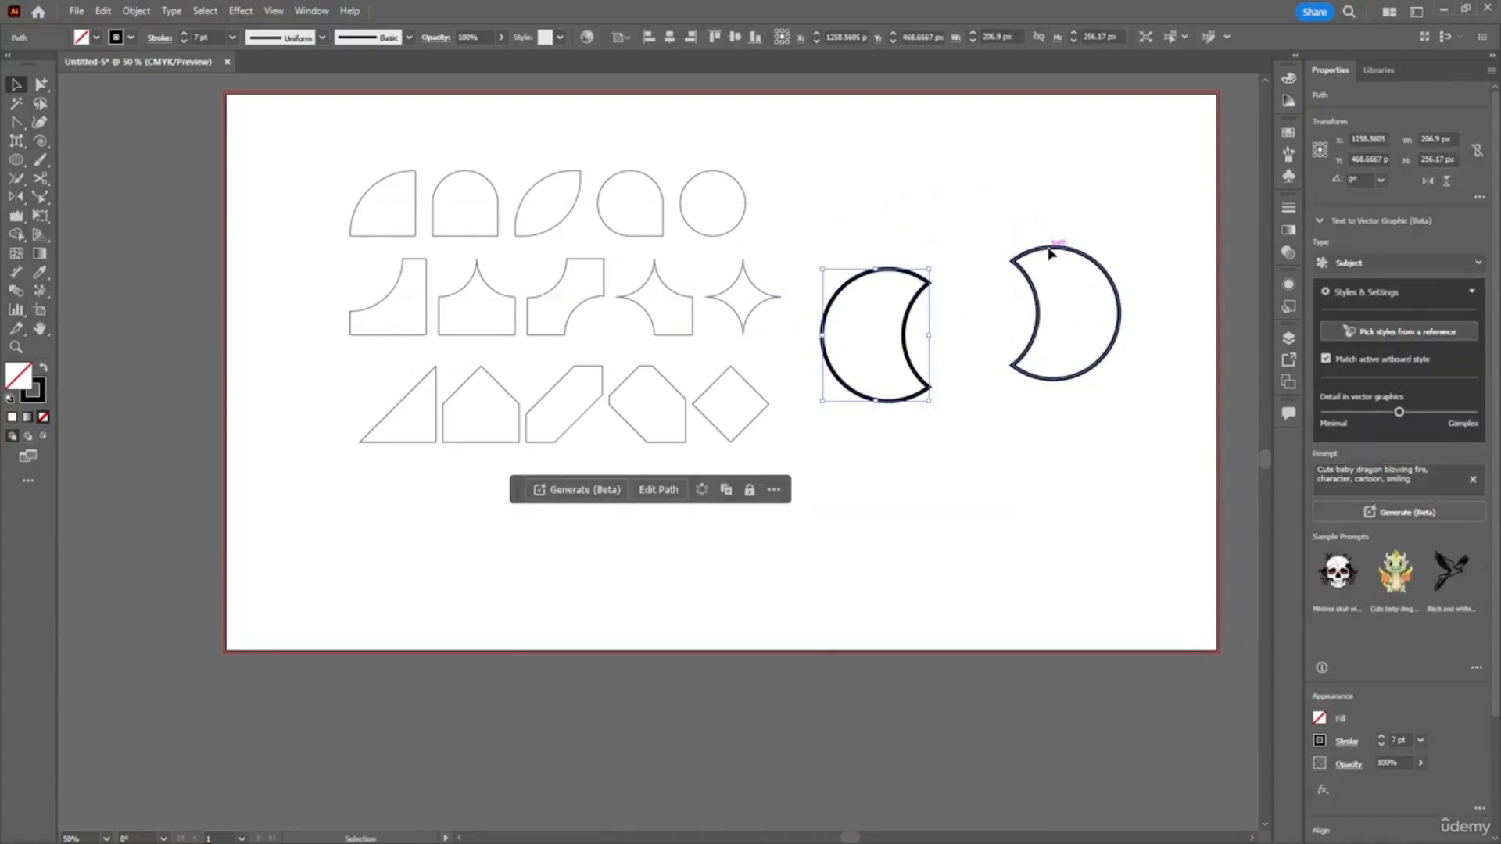
{"action": "left_click_drag", "start_coordinate": [1048, 251], "coordinate": [963, 274]}
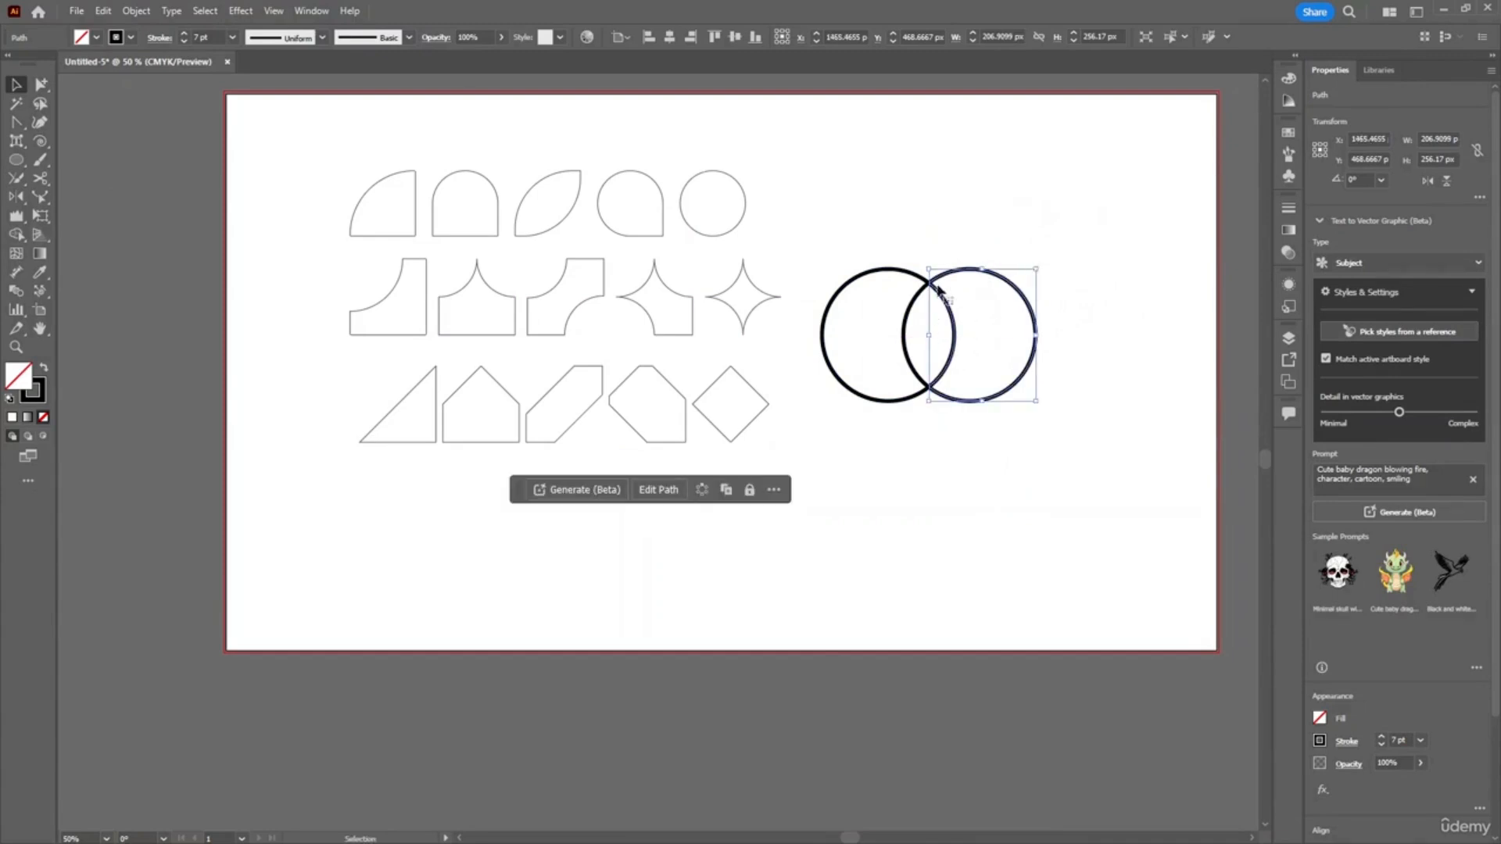
{"action": "left_click", "coordinate": [946, 313]}
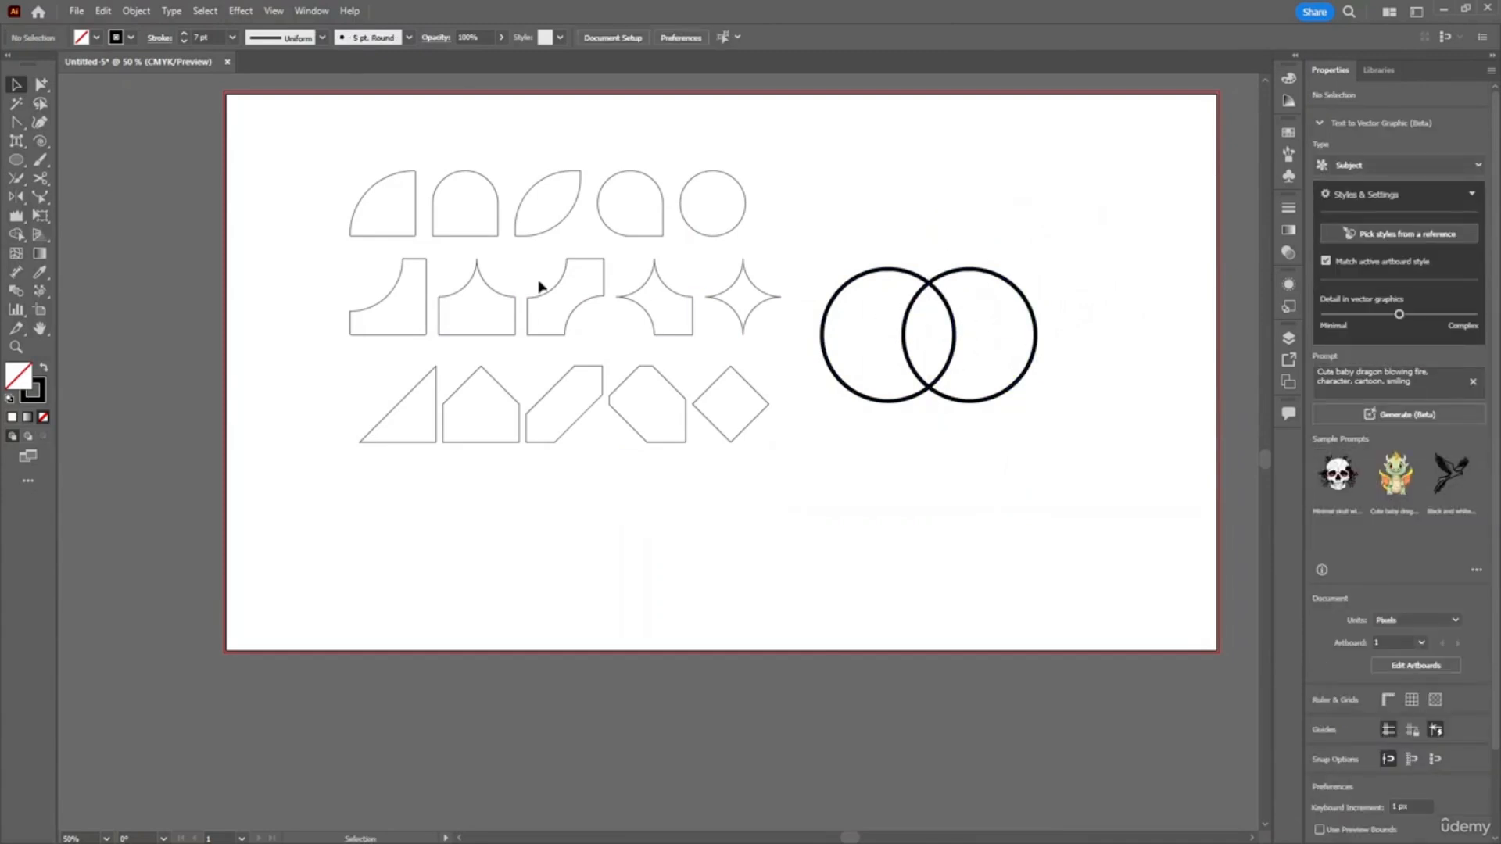
- Merge both crescents and the area between them into one outline with Shape Builder, and move it to about X 1467, Y 277 px
{"action": "left_click", "coordinate": [15, 235]}
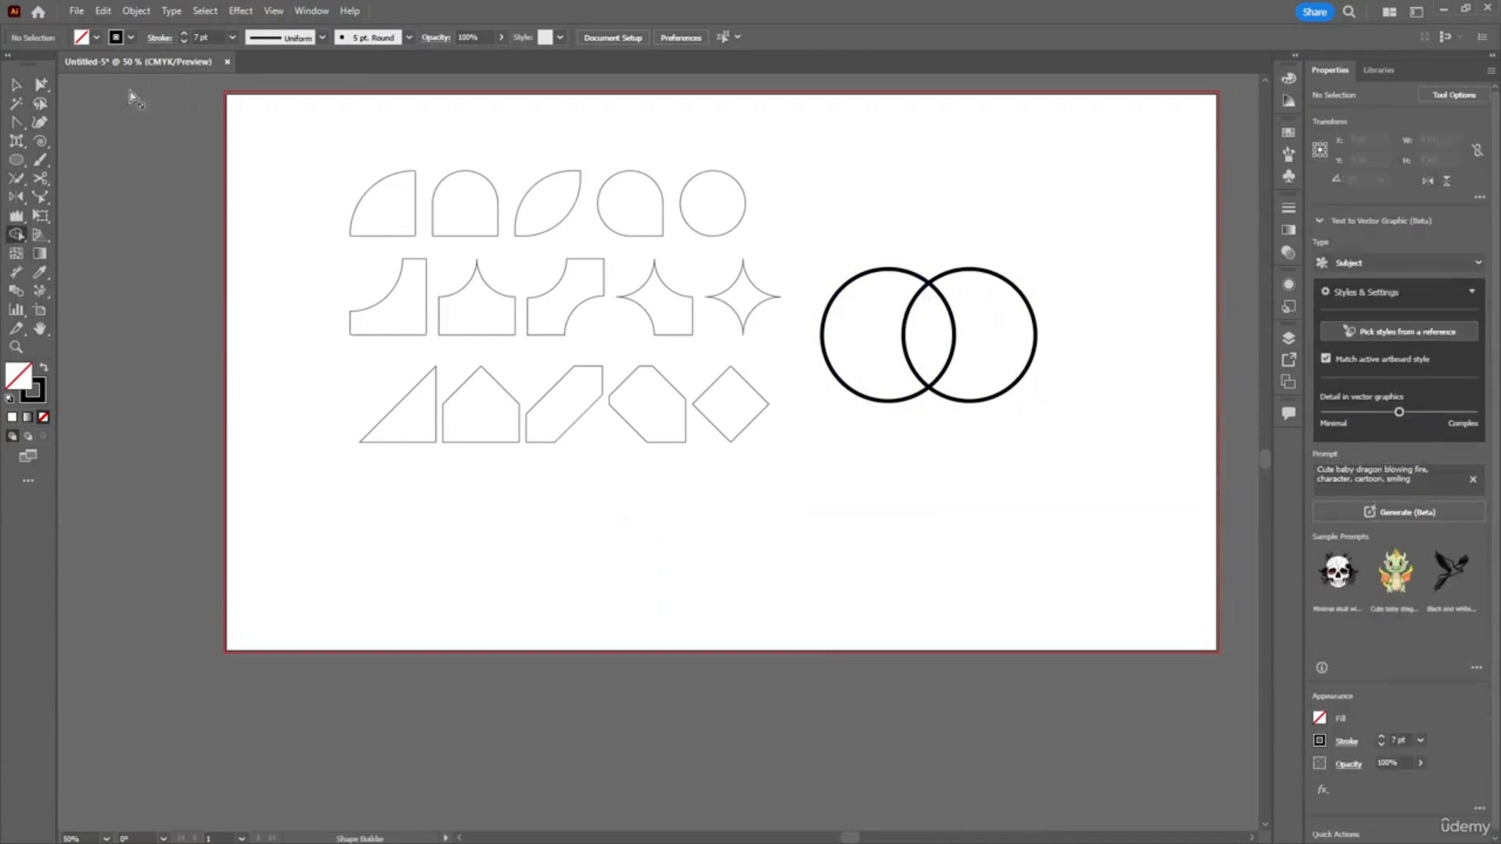
{"action": "left_click", "coordinate": [24, 88]}
{"action": "left_click_drag", "start_coordinate": [831, 256], "coordinate": [1046, 489]}
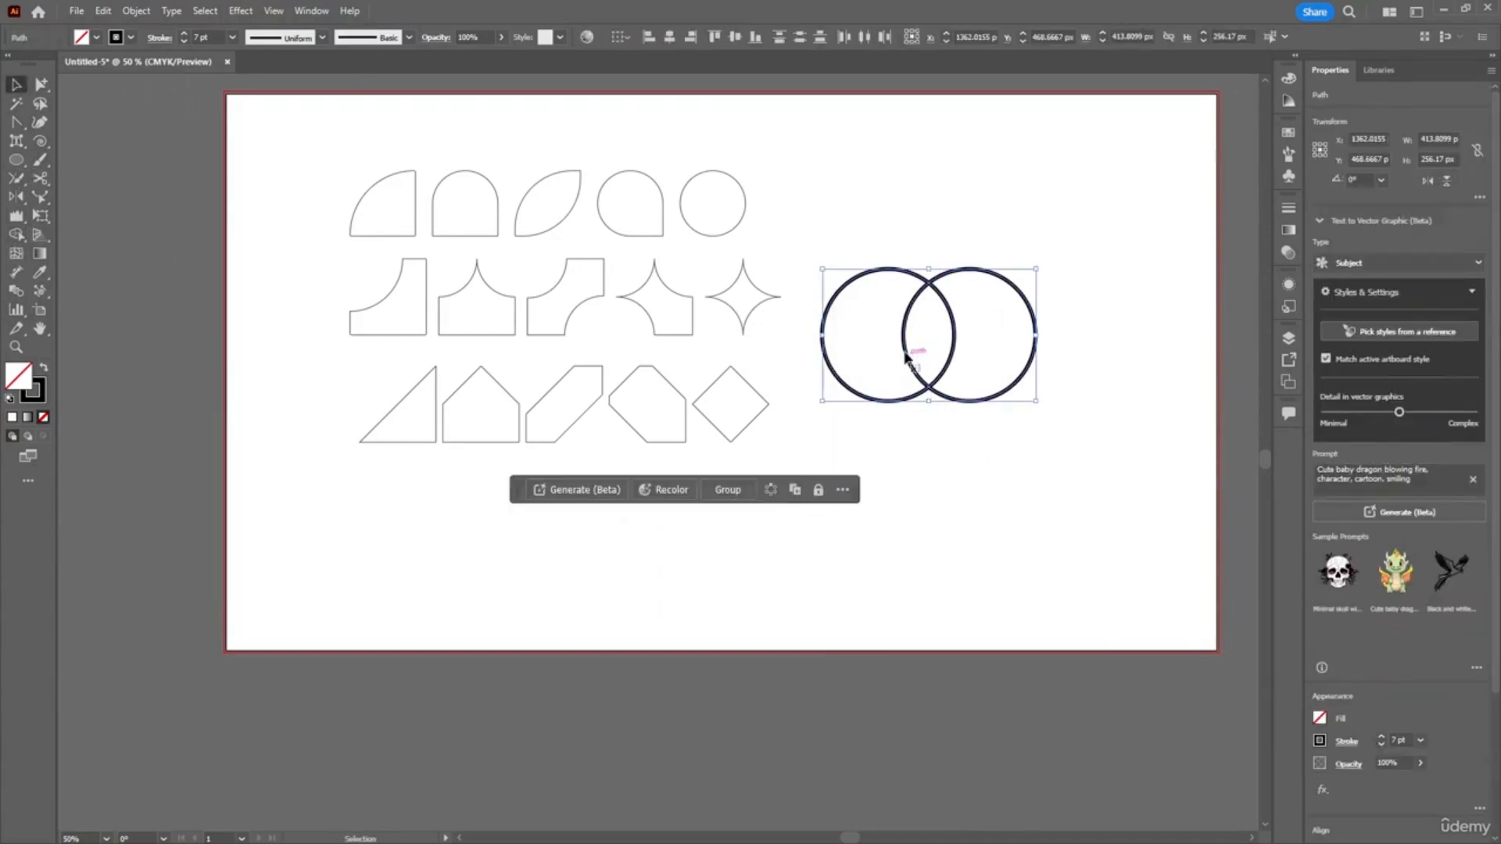
{"action": "left_click", "coordinate": [16, 234]}
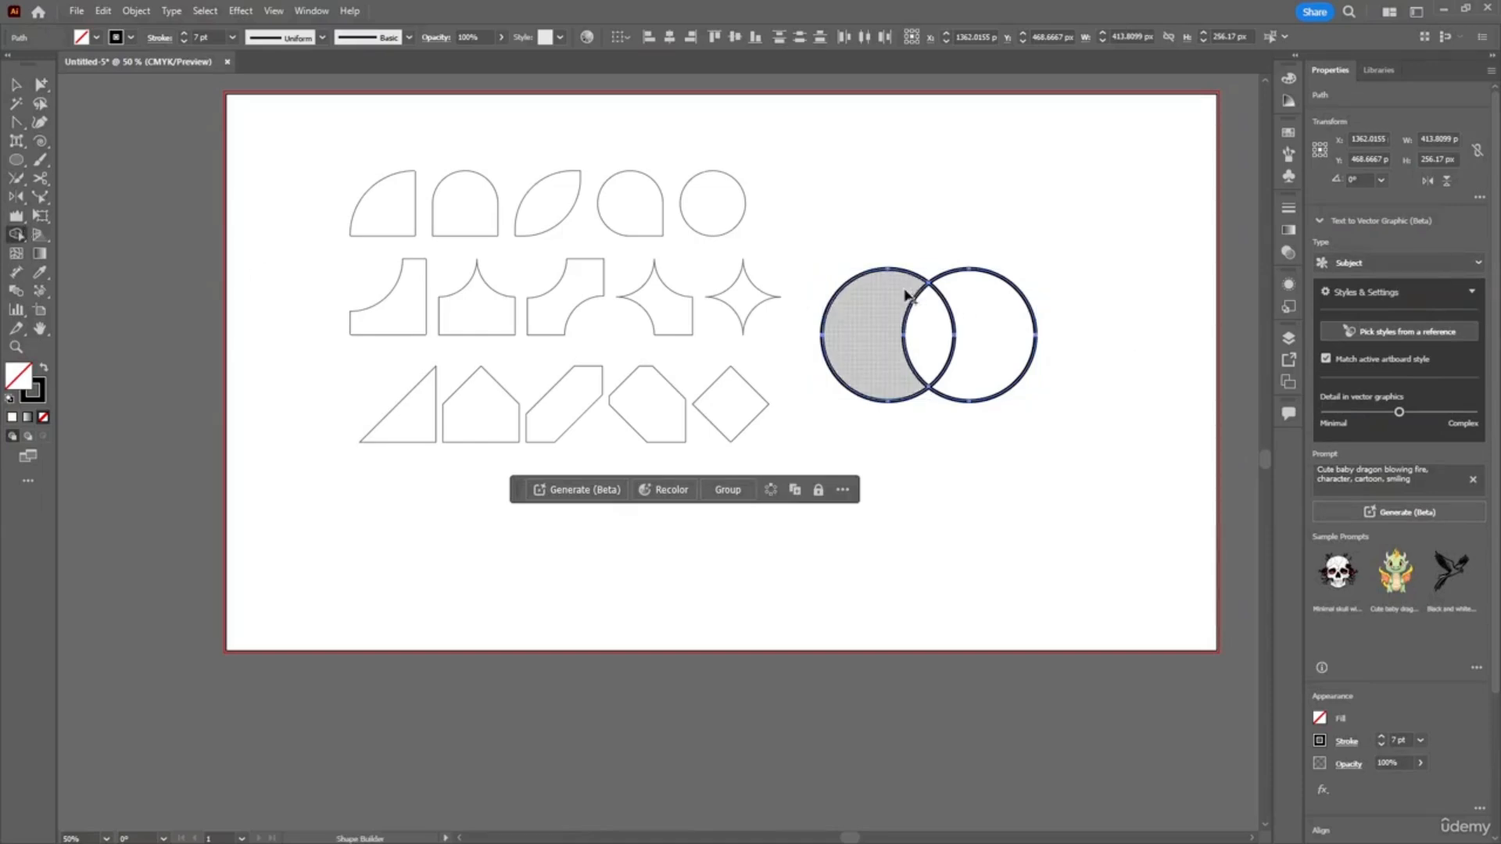
{"action": "mouse_move", "coordinate": [886, 297]}
{"action": "left_mouse_down"}
{"action": "mouse_move", "coordinate": [962, 375]}
{"action": "mouse_move", "coordinate": [1005, 391]}
{"action": "left_mouse_up"}
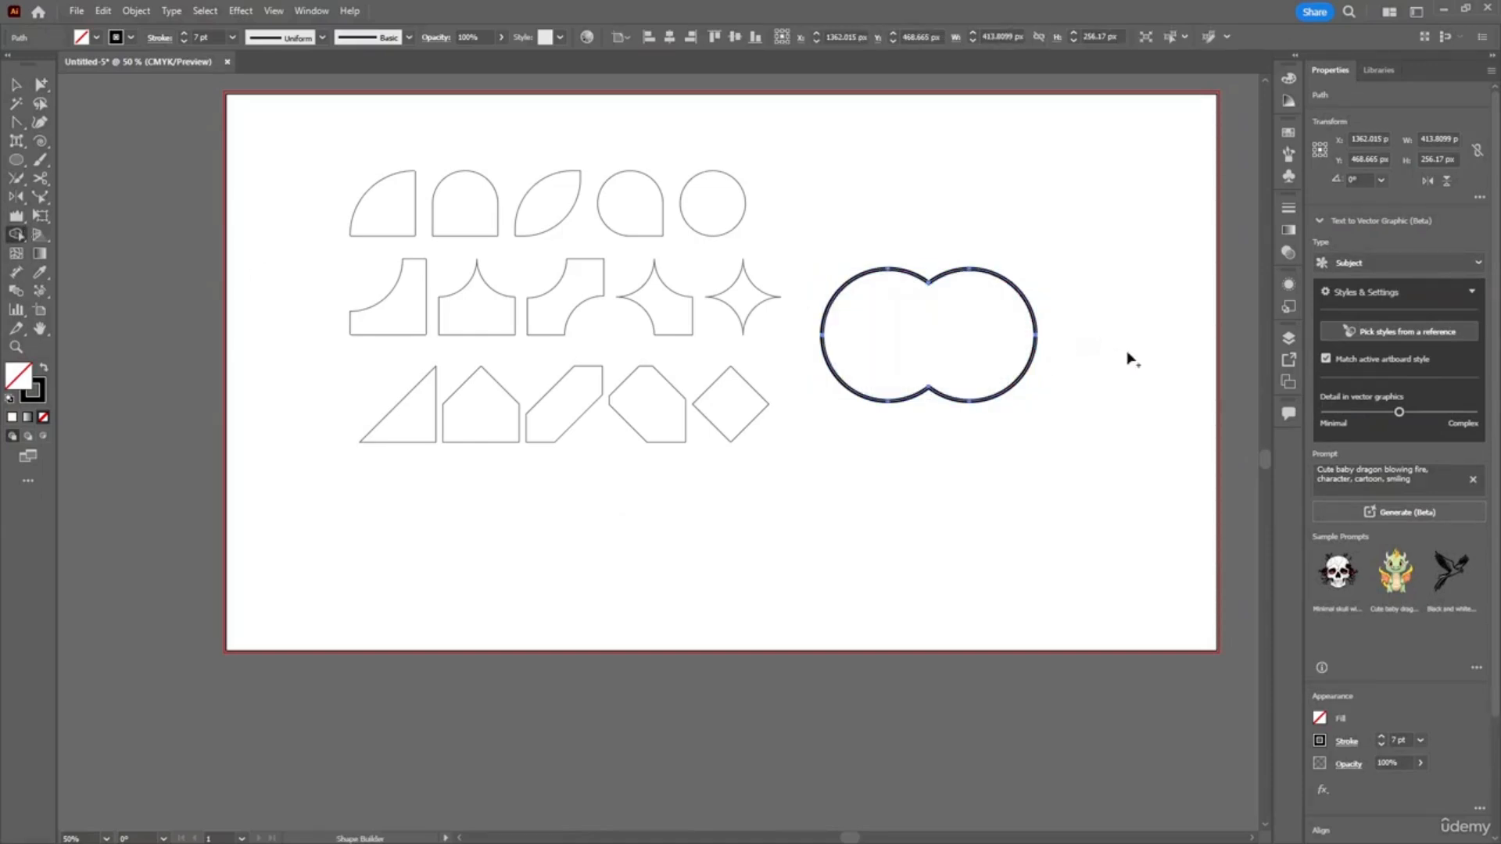
{"action": "left_click", "coordinate": [16, 83]}
{"action": "left_click_drag", "start_coordinate": [903, 278], "coordinate": [964, 181]}
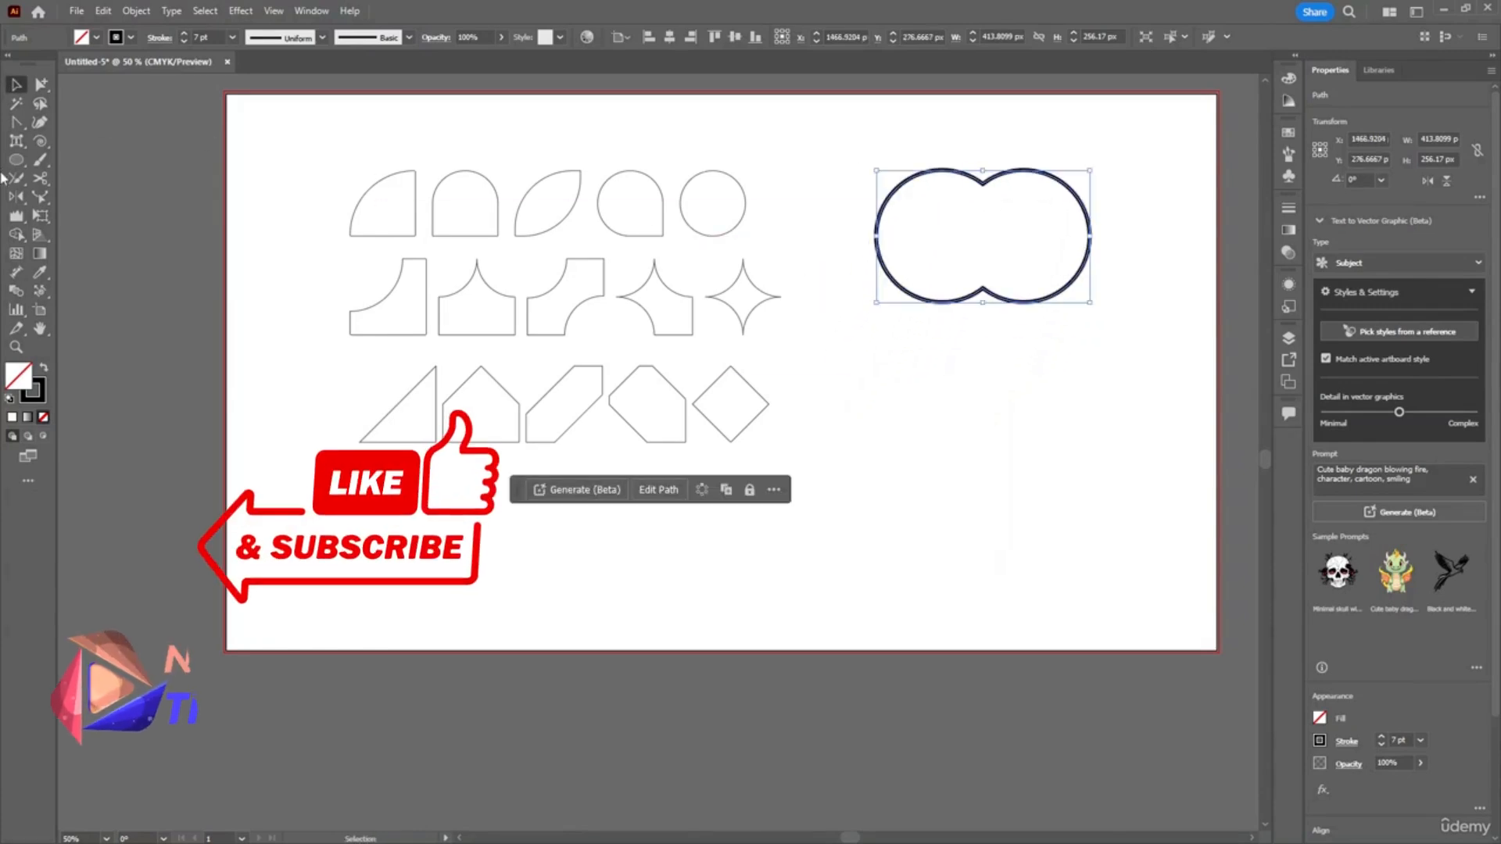